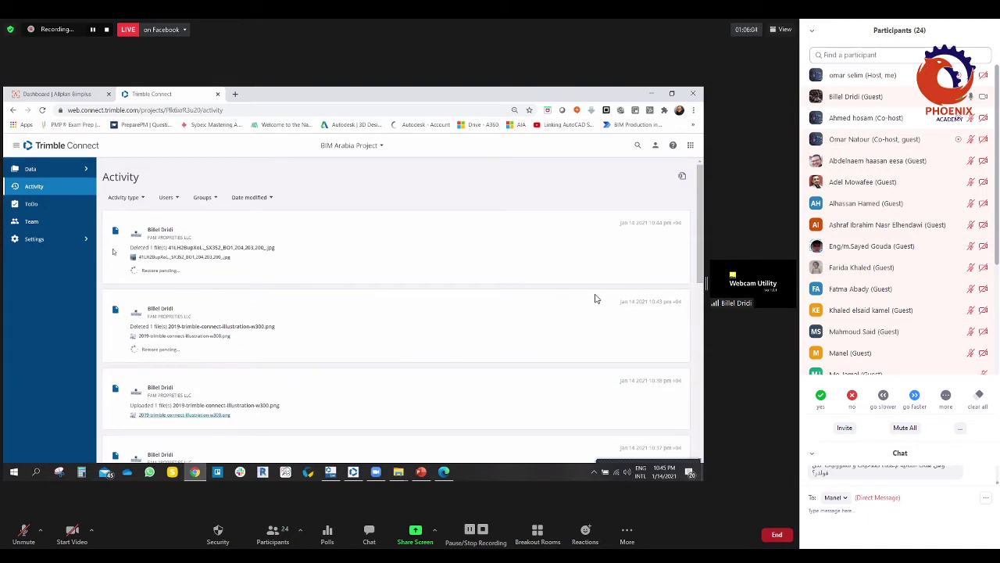
Step: Open the project's file explorer, then scroll through the project activity history
left_click(85, 170)
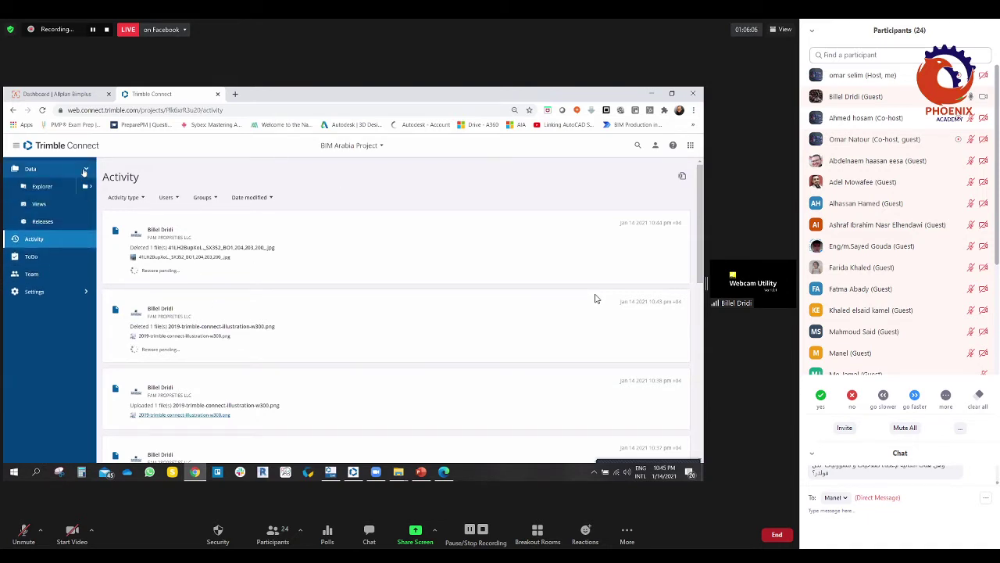
left_click(34, 170)
left_click(42, 185)
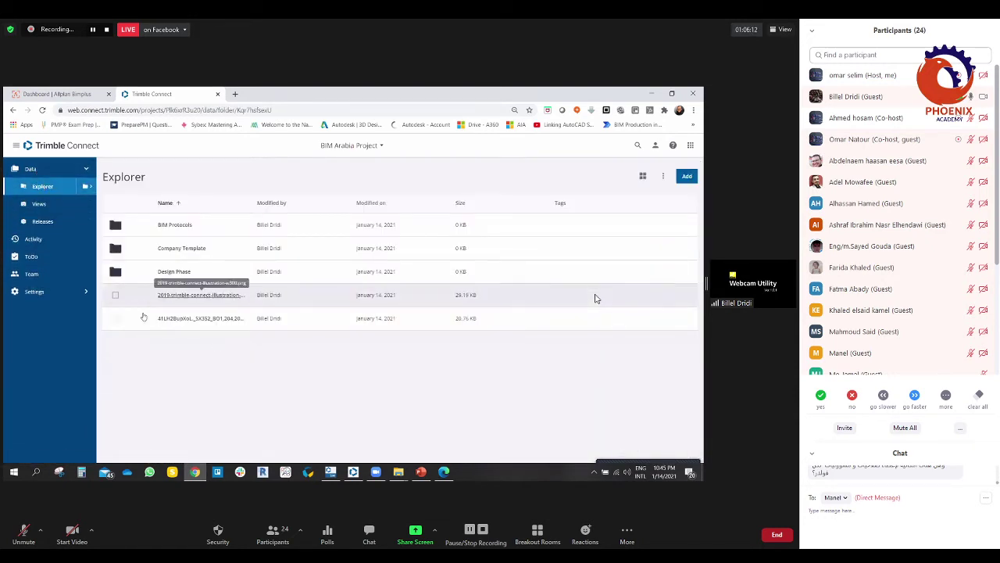
left_click(33, 238)
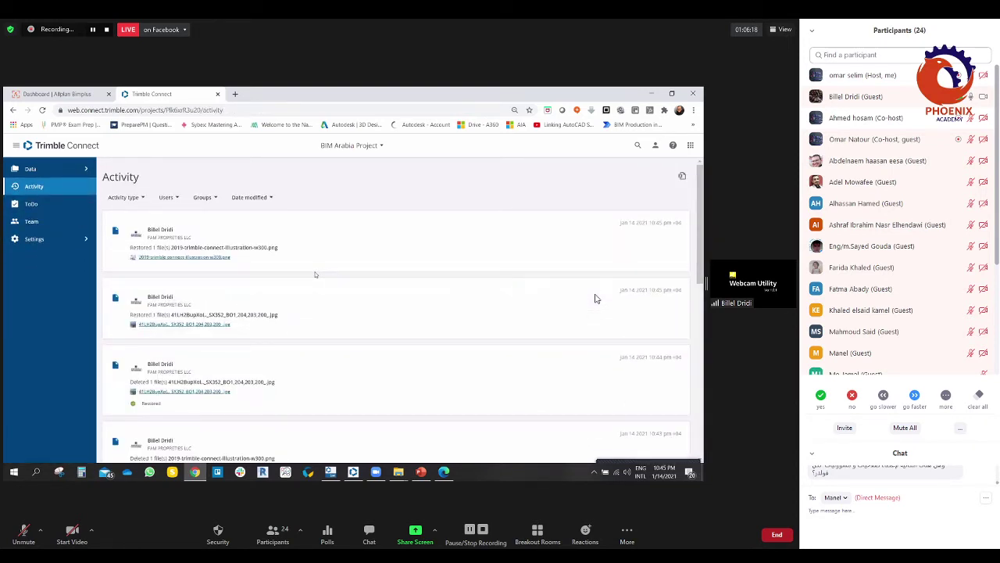
scroll(315, 275, "down", 2)
scroll(314, 274, "down", 3)
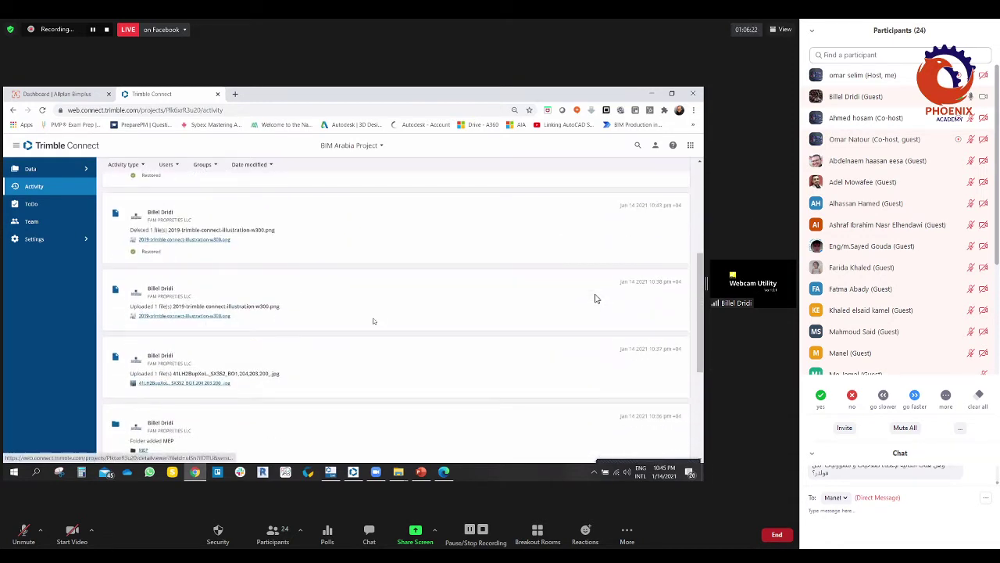
scroll(595, 298, "up", 2)
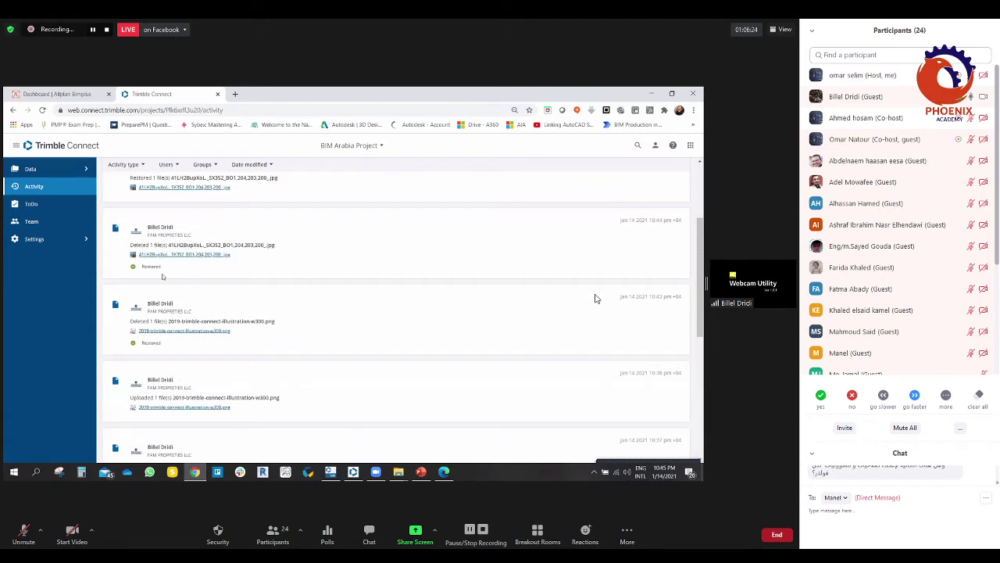
scroll(595, 298, "up", 2)
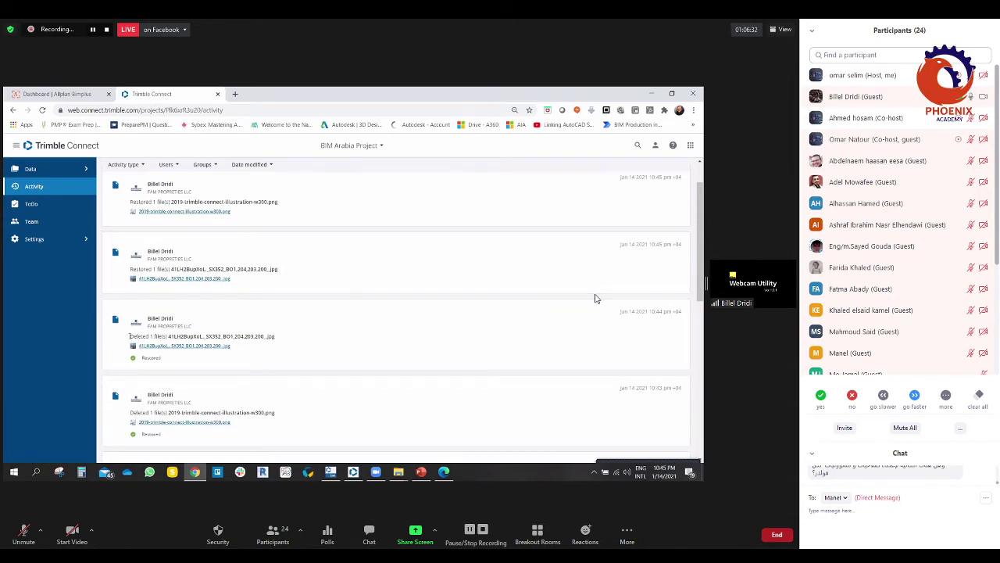
Step: Highlight the deleted-file and restored-file lines in the activity entries
left_click_drag(130, 336, 189, 336)
scroll(172, 321, "up", 1)
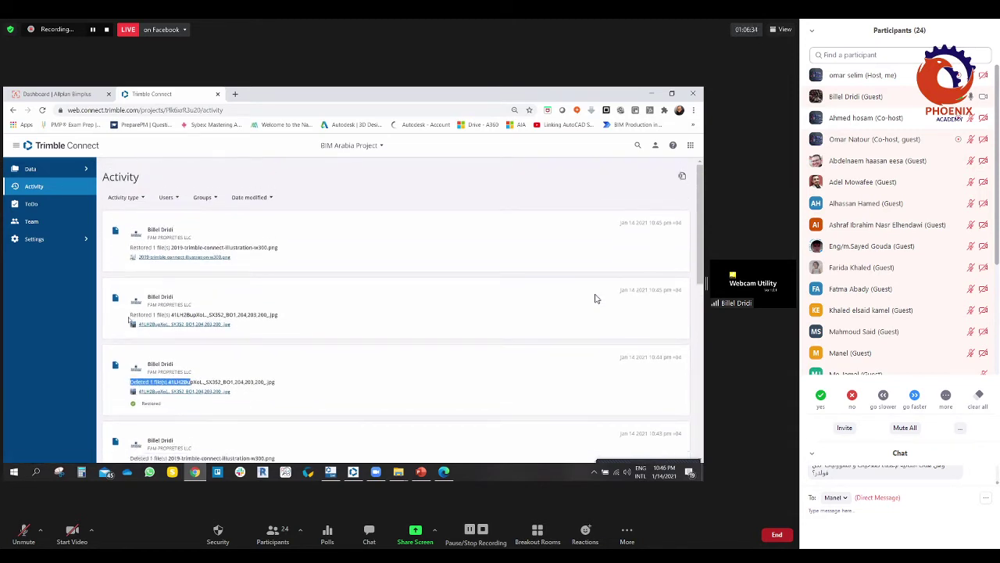
left_click_drag(131, 314, 189, 314)
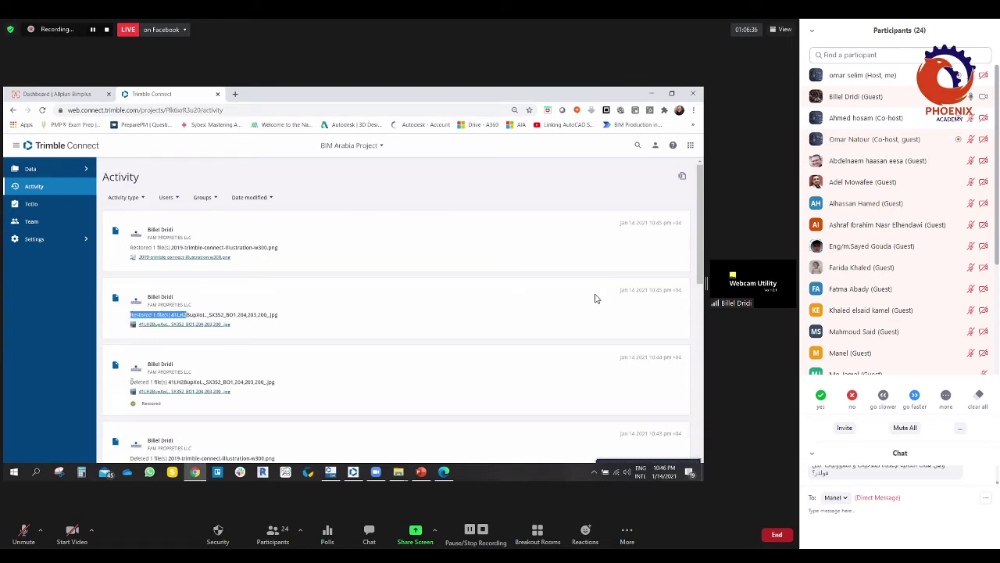
left_click_drag(131, 381, 166, 381)
scroll(149, 375, "down", 1)
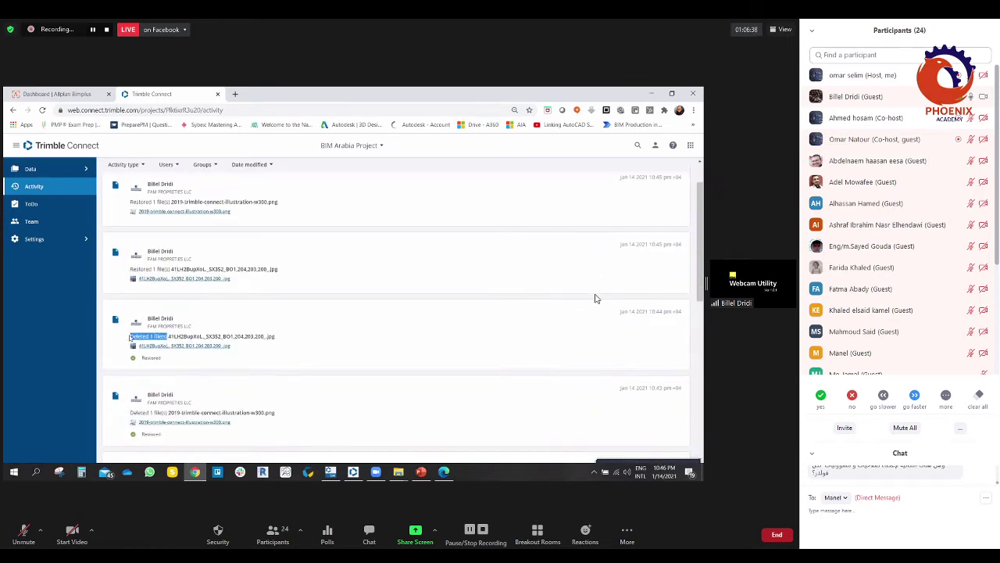
left_click_drag(130, 269, 224, 269)
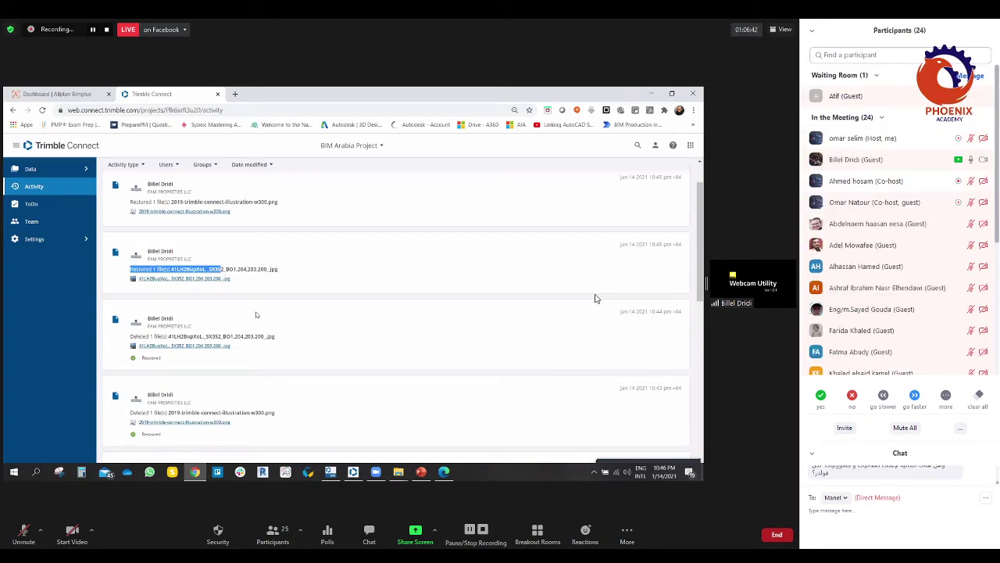
scroll(256, 314, "up", 1)
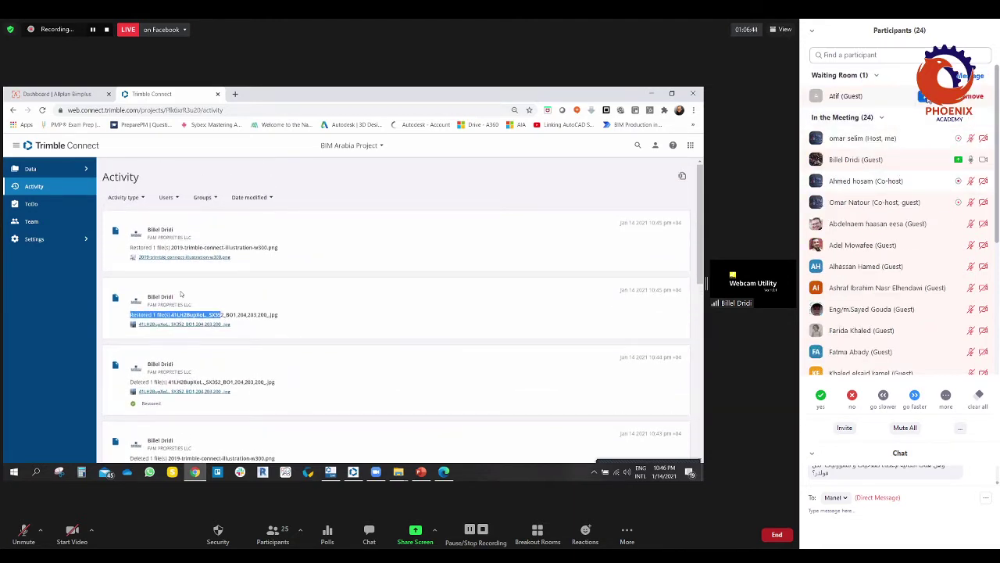
Step: Admit the waiting meeting participant, then open the project's ToDo list from Data > Explorer
left_click(925, 96)
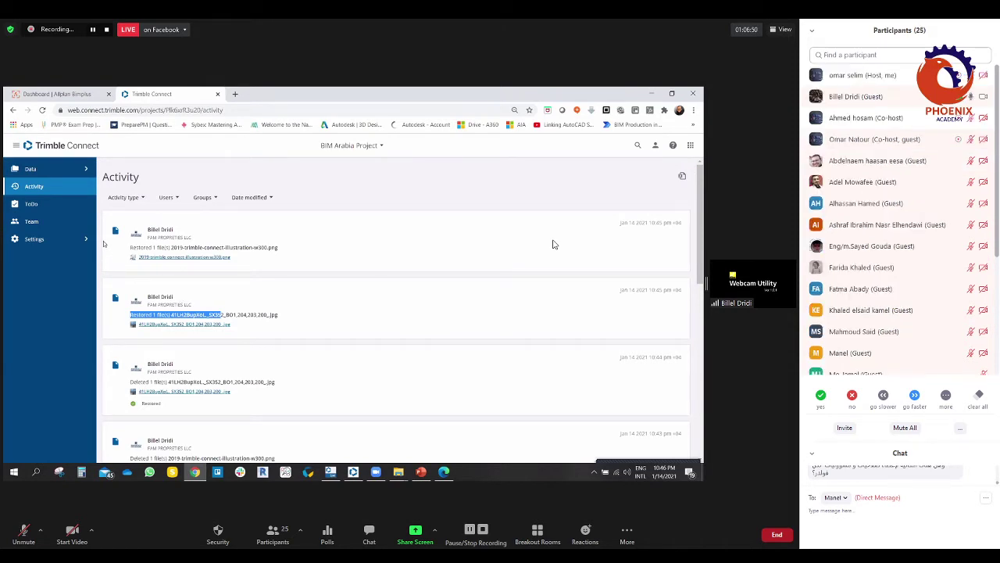
left_click(86, 170)
left_click(46, 186)
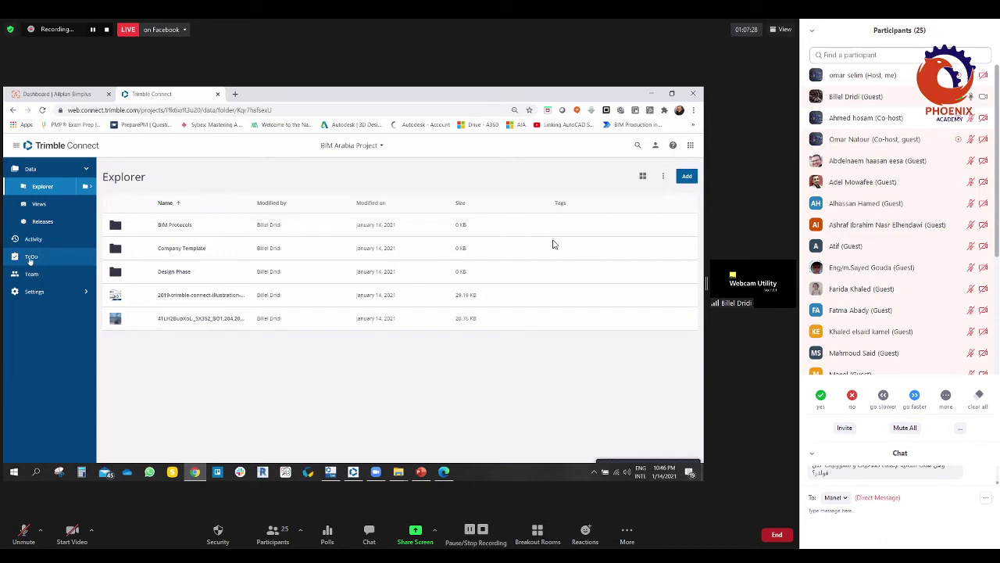
left_click(30, 258)
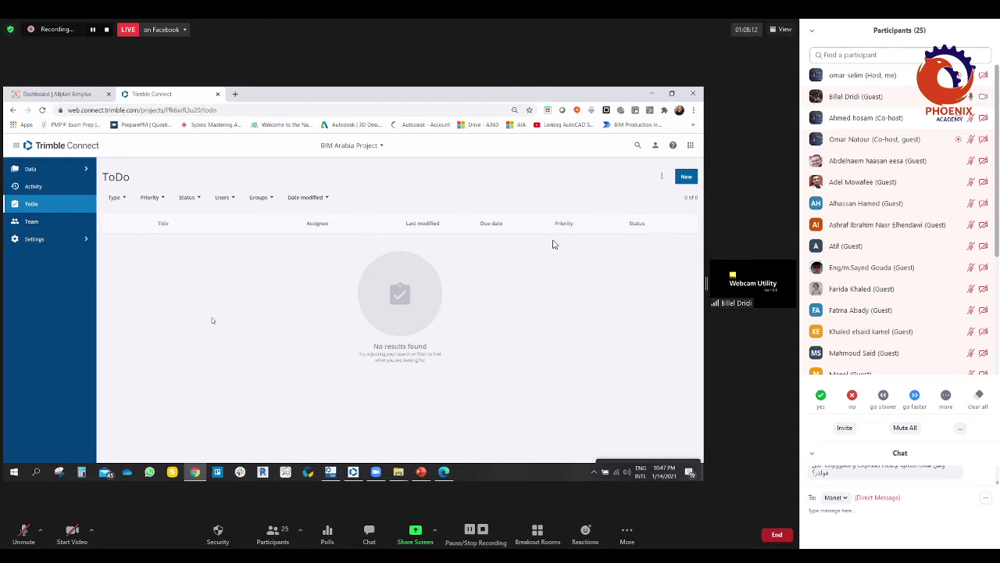
Step: Create a new ToDo and type its title, fixing the misspelled word to 'Design'
left_click(686, 176)
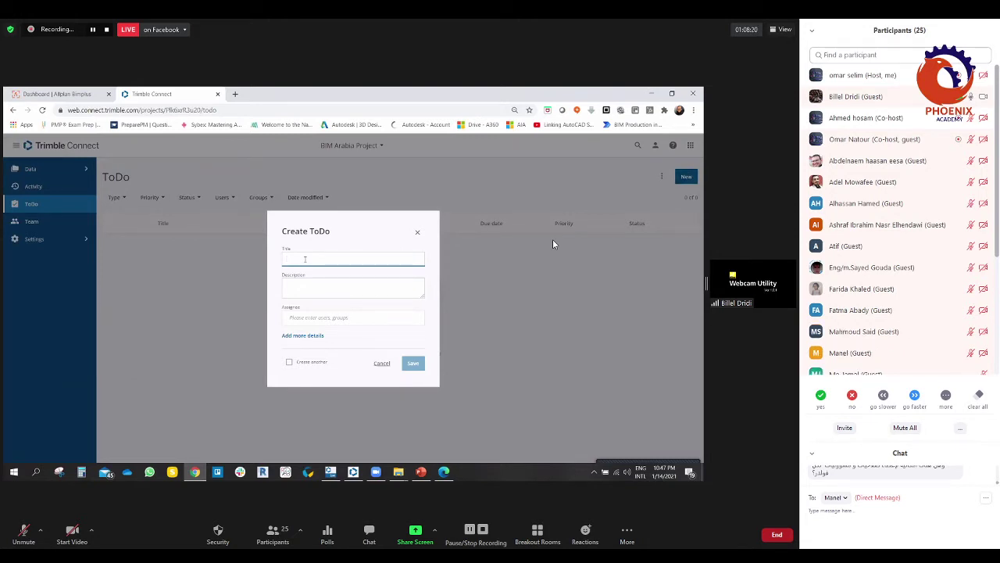
type("Walid ")
type("01")
type(" De")
type("sign")
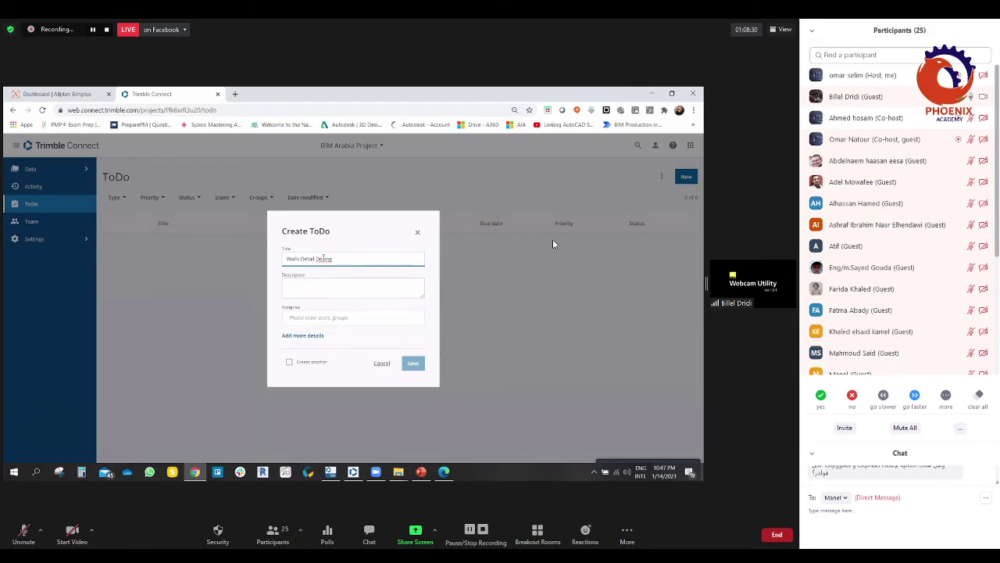
right_click(323, 259)
left_click(342, 263)
left_click(311, 278)
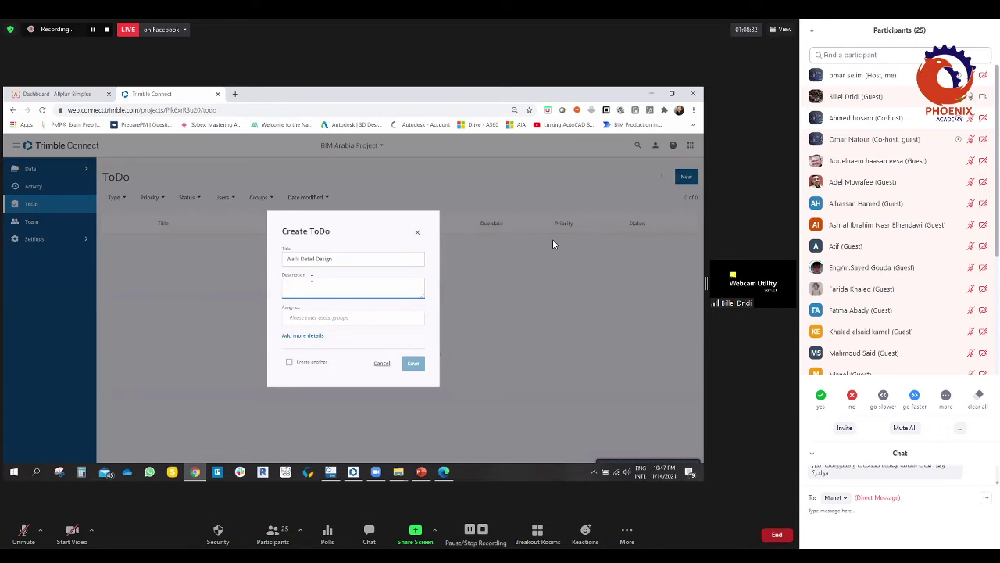
Step: Write the description asking for the External Wall detail design at LOD 300
type("Detai")
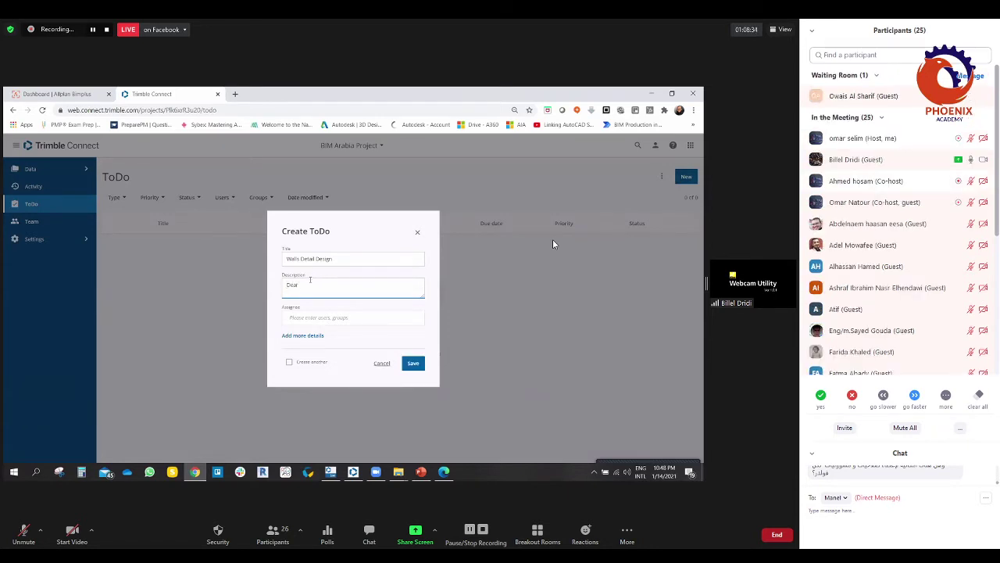
type(" Kindly Pu")
type("rvide")
key("BackSpace")
key("BackSpace")
key("BackSpace")
key("BackSpace")
type("ovide The")
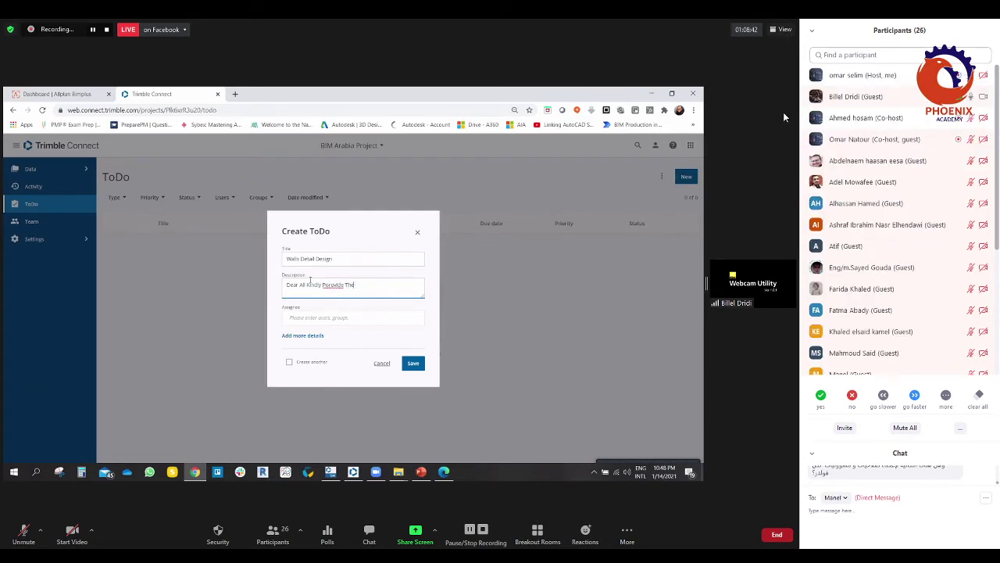
type(" detai")
type("l design for")
type(" W")
type("xternal W")
type("all")
right_click(325, 286)
left_click(344, 289)
type("make")
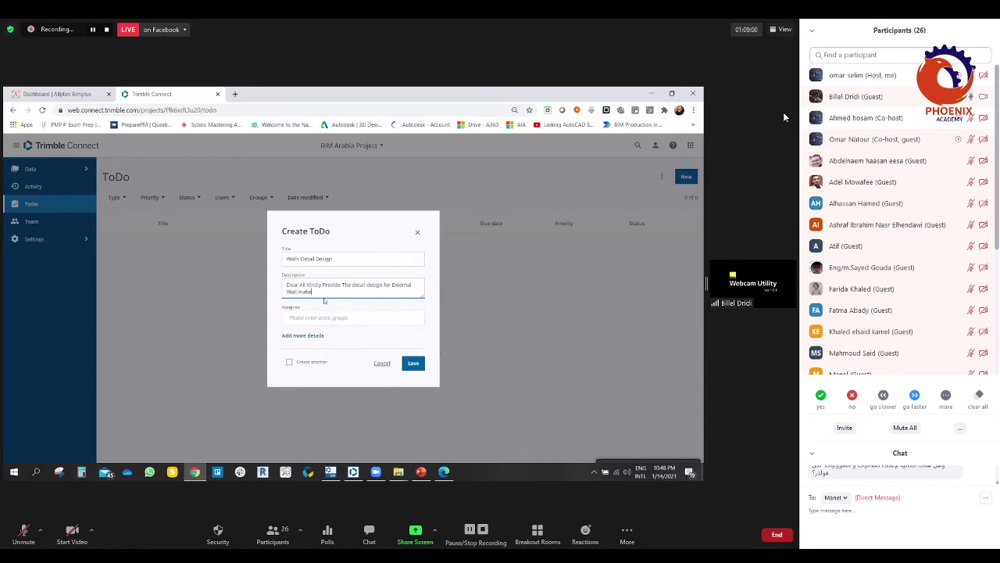
type(" sure to be LOD 350")
key("BackSpace")
key("BackSpace")
key("BackSpace")
key("BackSpace")
key("BackSpace")
type("00")
type("rds")
left_click(323, 317)
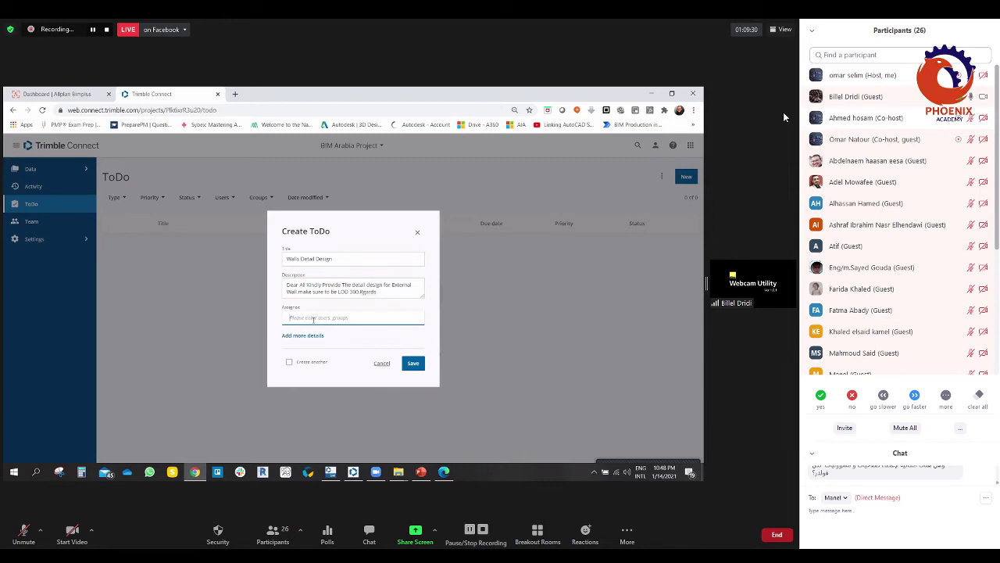
Step: Assign the ToDo to the project member suggested after typing 'Bi'
type("Bi")
left_click(315, 338)
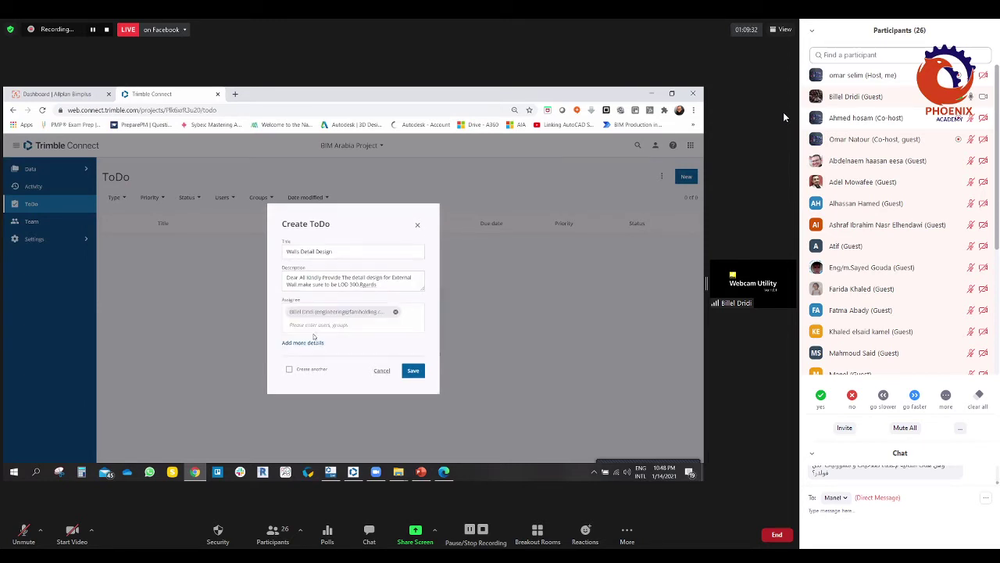
left_click(328, 325)
Step: Set the ToDo priority to High and its due date to January 21, 2021
left_click(304, 343)
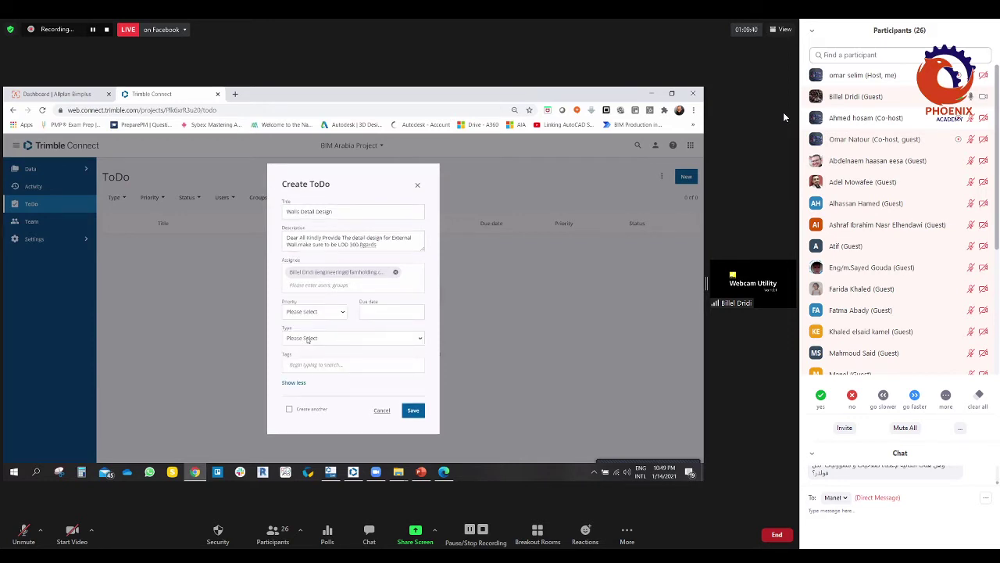
left_click(341, 312)
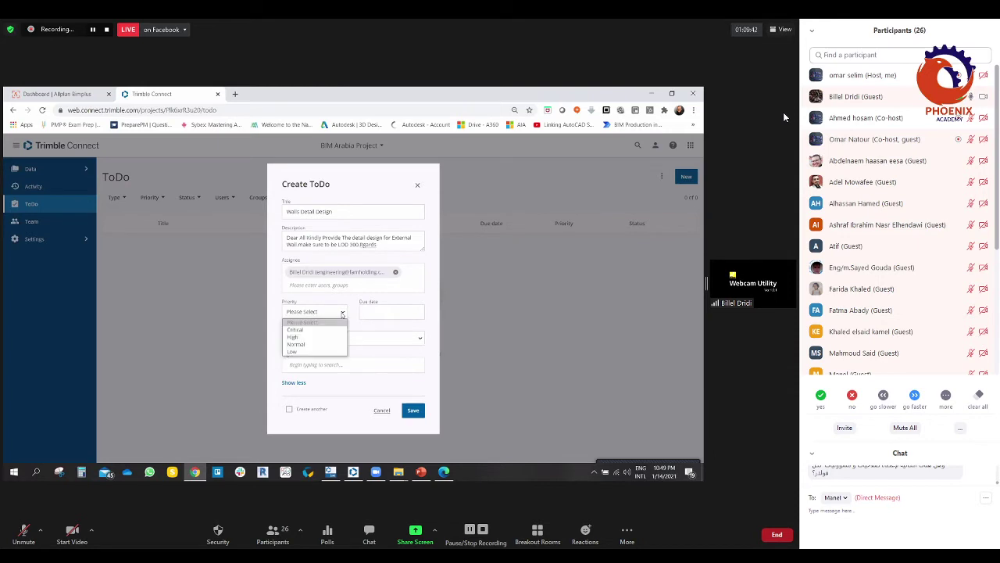
left_click(341, 312)
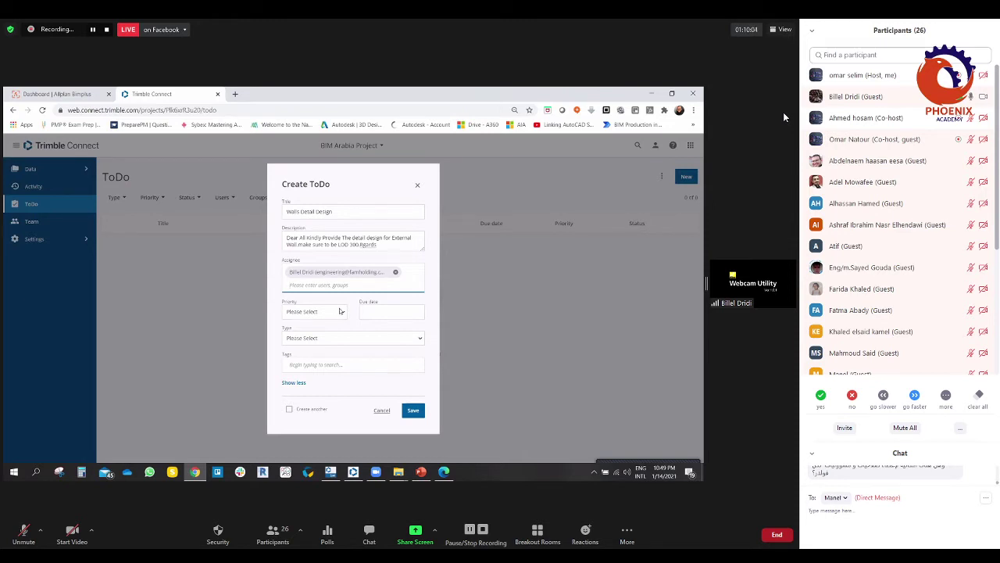
left_click(294, 382)
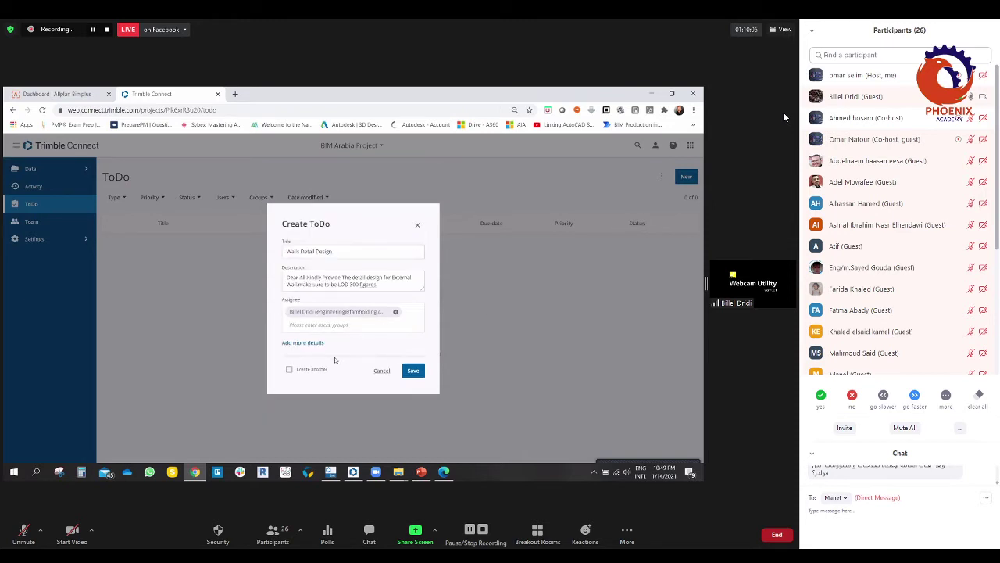
left_click(307, 343)
left_click(344, 312)
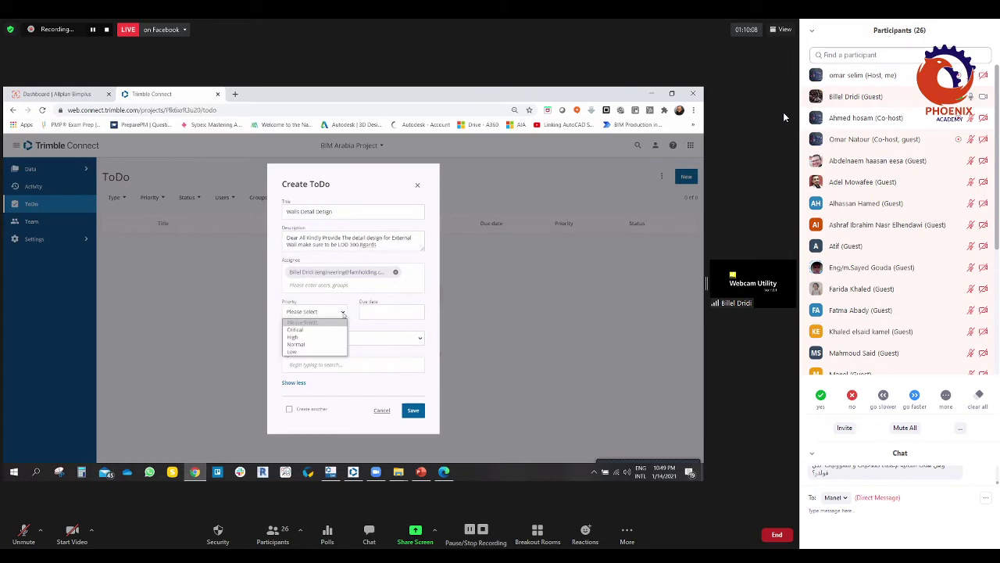
left_click(295, 337)
left_click(373, 312)
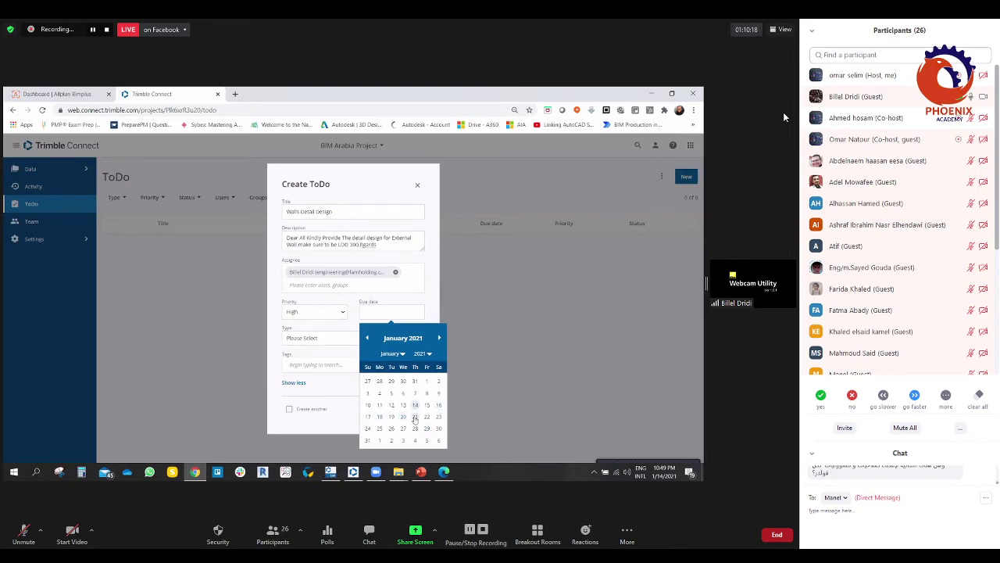
left_click(415, 420)
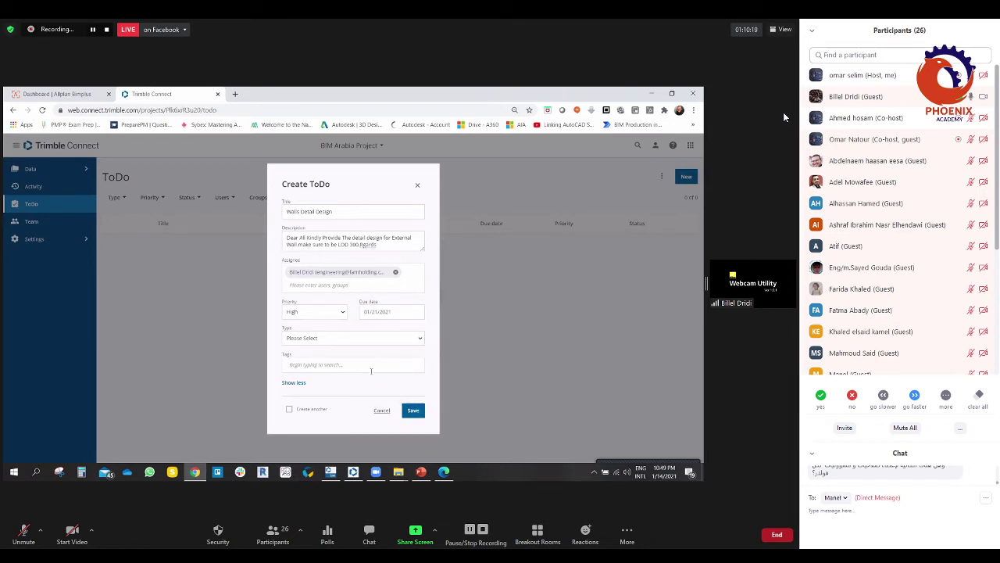
left_click(316, 339)
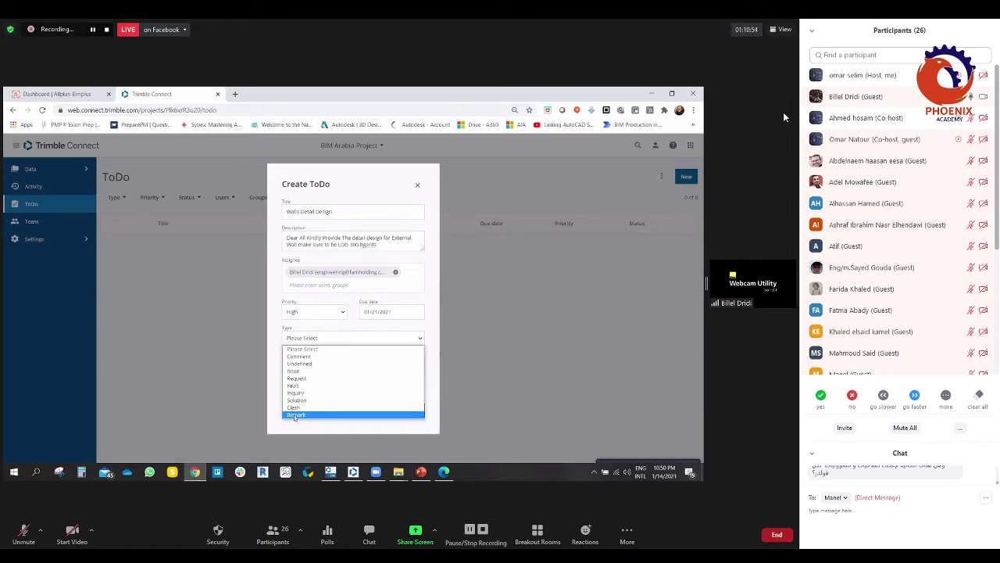
Step: Set the type to Request, tag it ARCH, and save the ToDo as BIMA-1
left_click(301, 379)
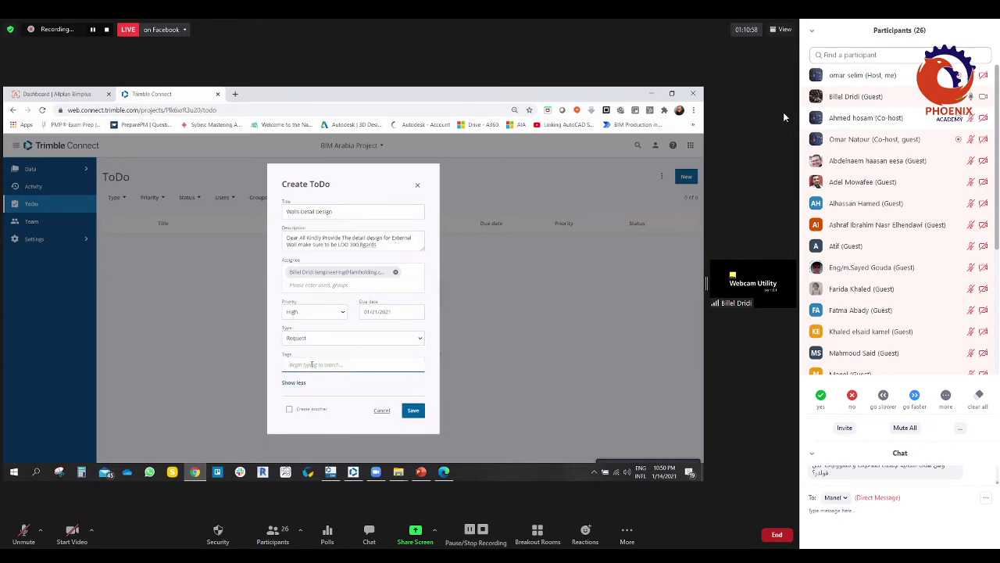
type("ARCH")
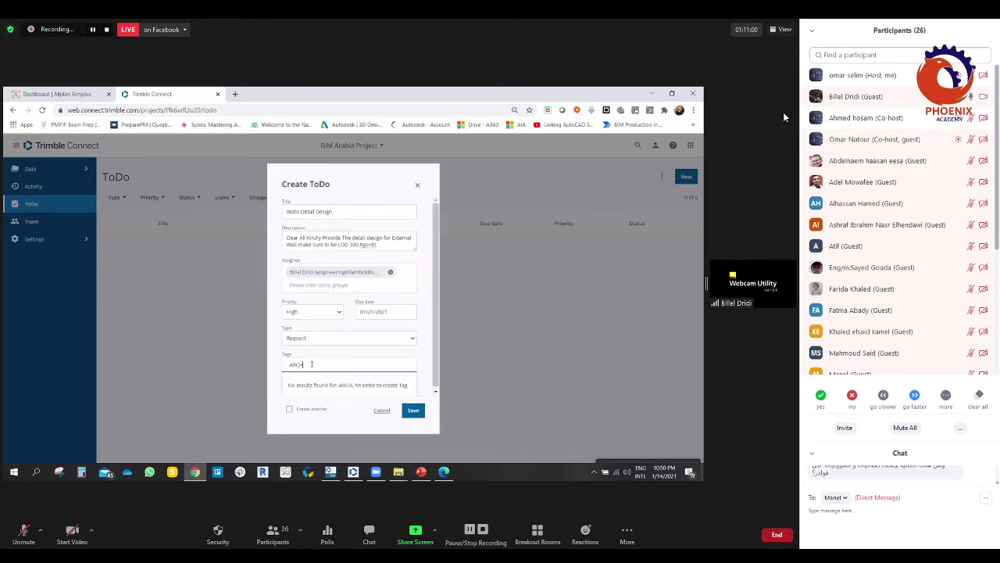
key("Return")
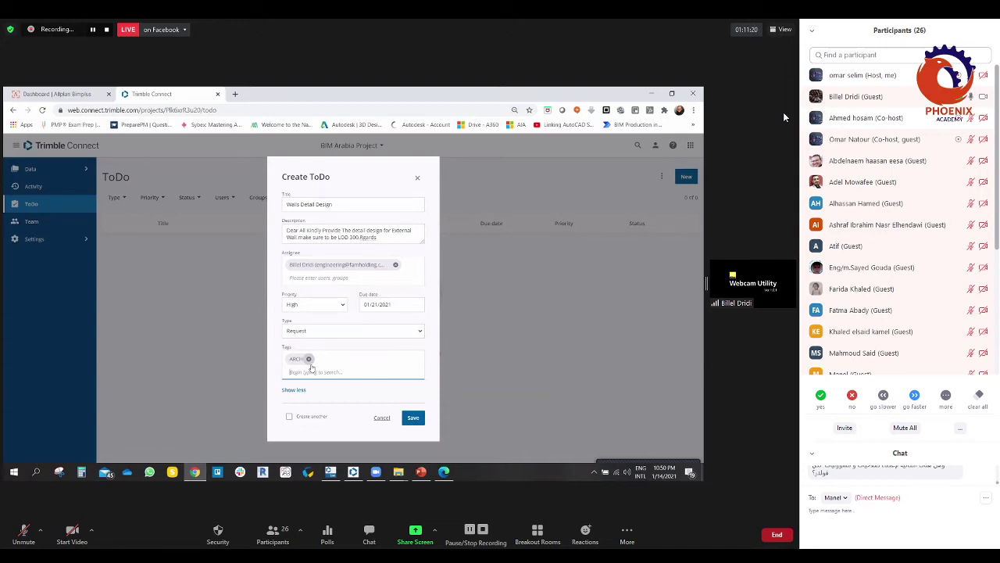
type("A")
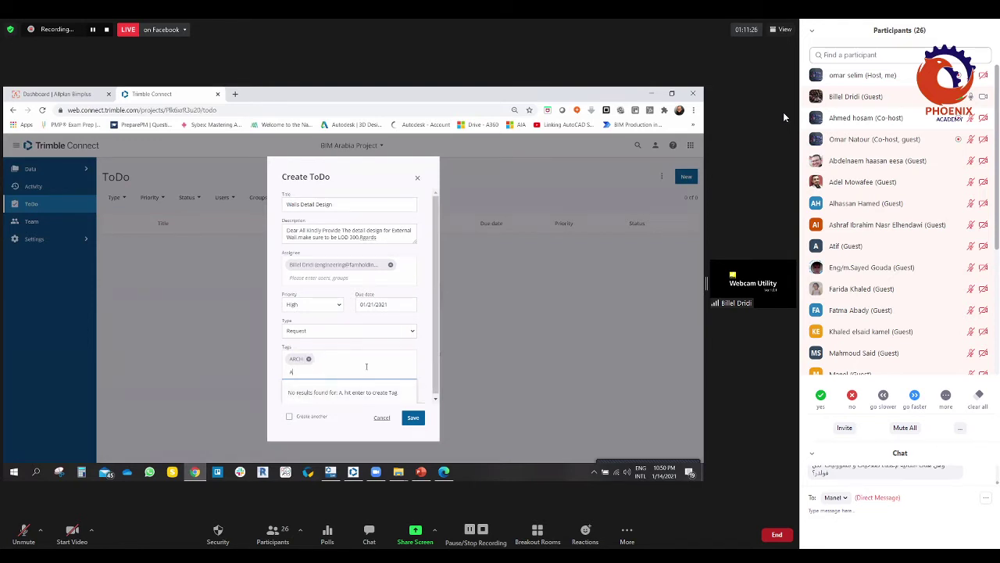
key("BackSpace")
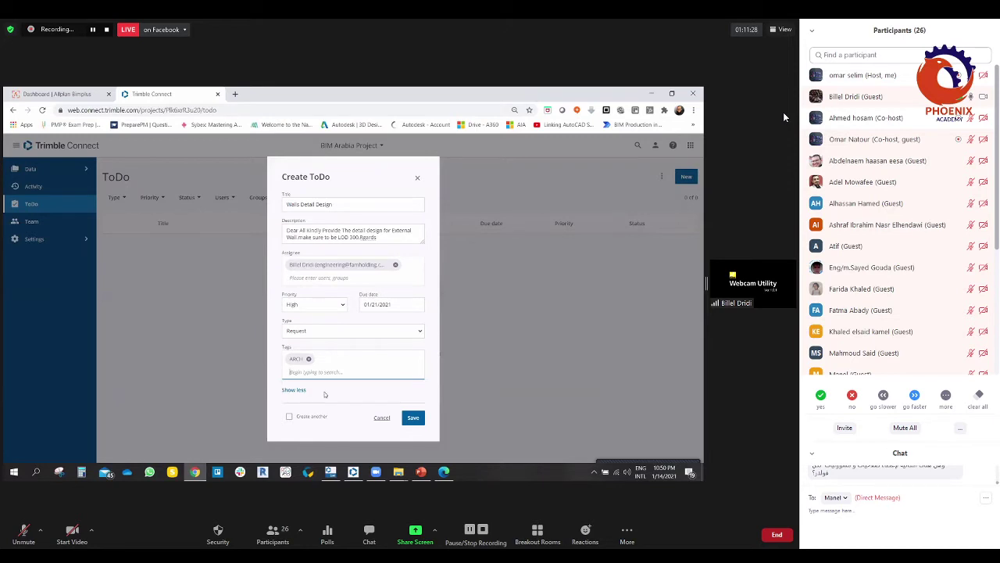
left_click(413, 417)
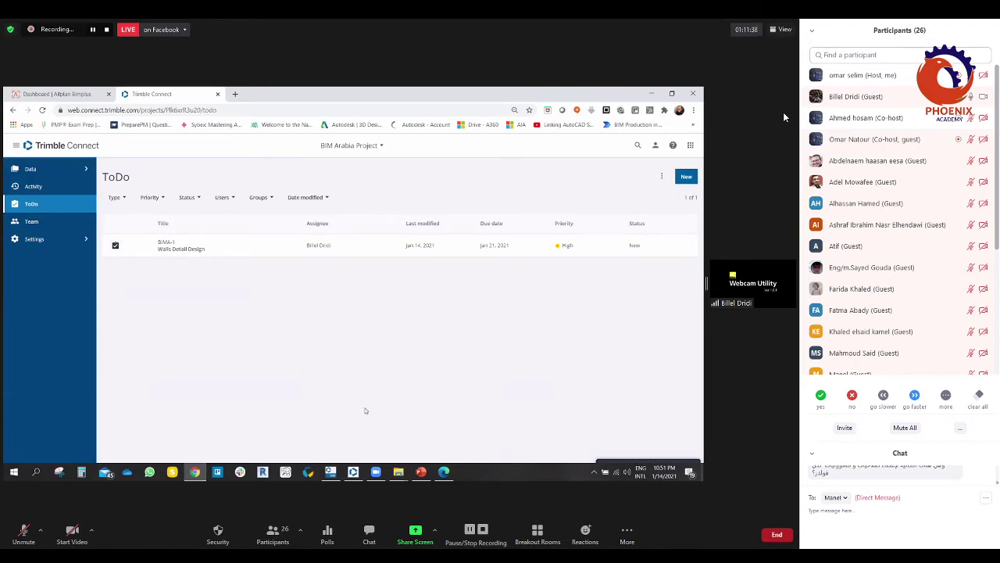
Step: Switch away from the browser and open a new blank Chrome tab
left_click(375, 472)
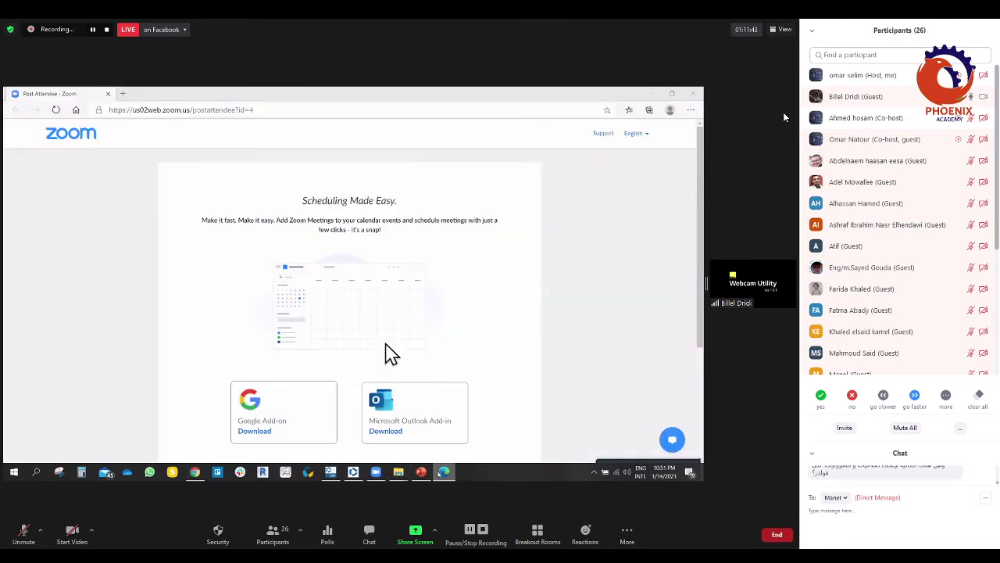
left_click(377, 472)
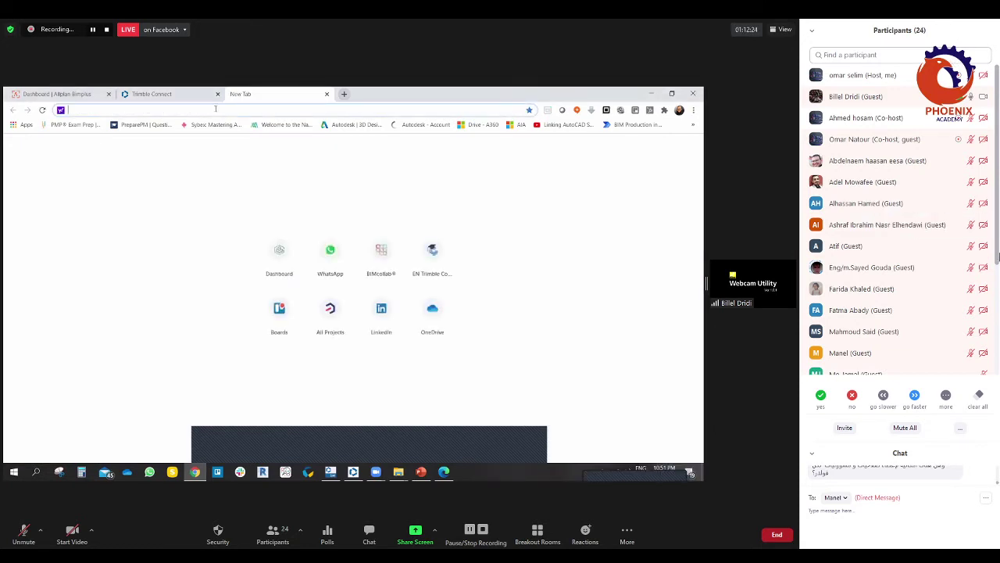
Step: Enter the account password to sign in to Google, then go to Gmail
left_click_drag(998, 223, 999, 234)
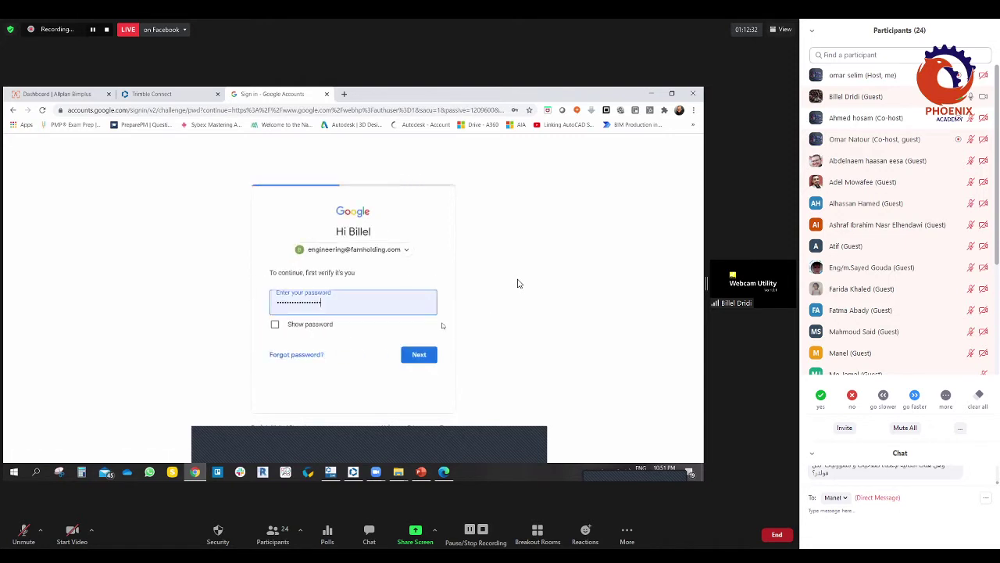
key("Return")
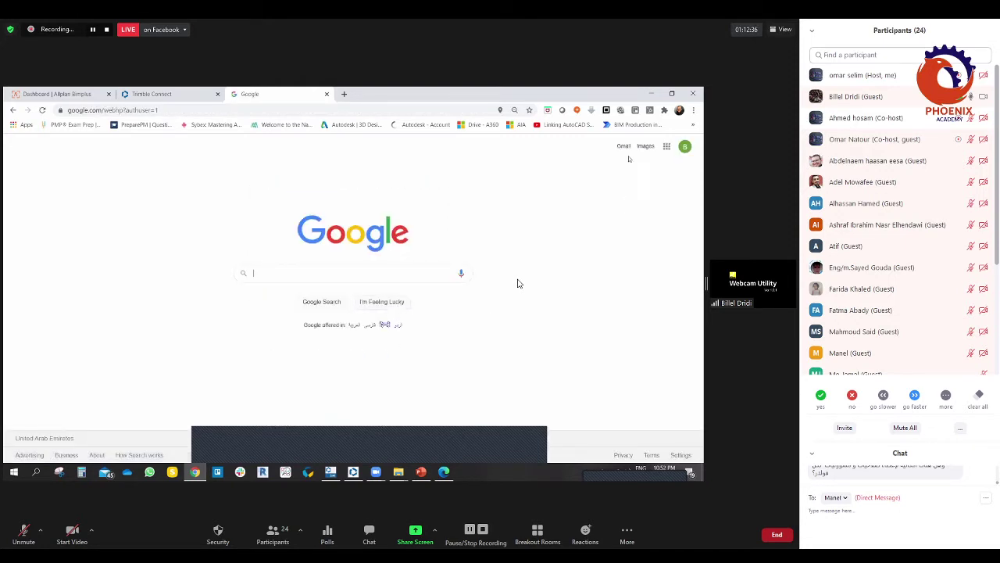
left_click(623, 147)
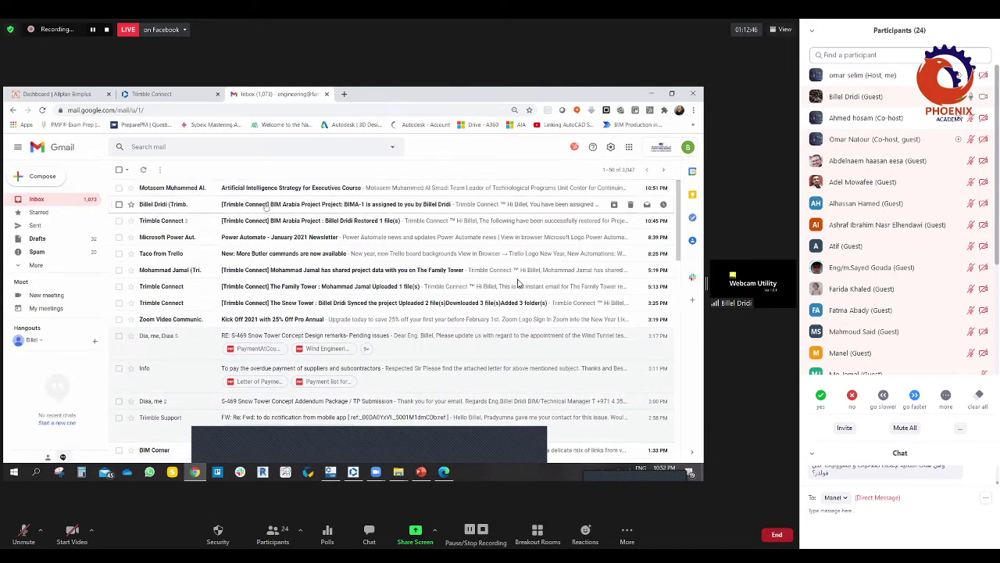
Step: Open the 'BIMA-1 is assigned to you' email and highlight its task title and description
left_click(168, 206)
scroll(518, 283, "down", 2)
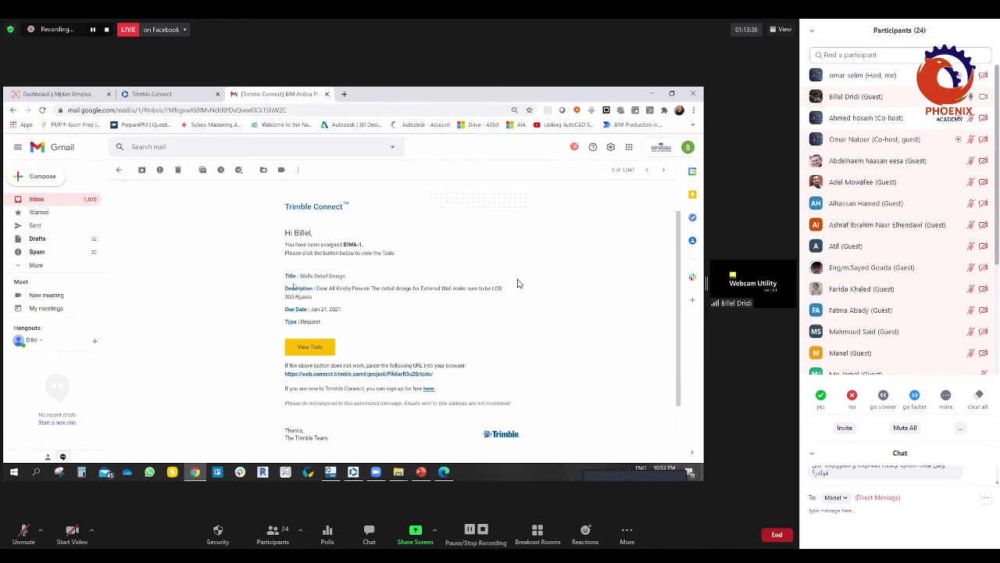
left_click_drag(285, 277, 345, 276)
left_click(405, 320)
left_click_drag(312, 297, 286, 287)
left_click(264, 291)
scroll(346, 318, "down", 3)
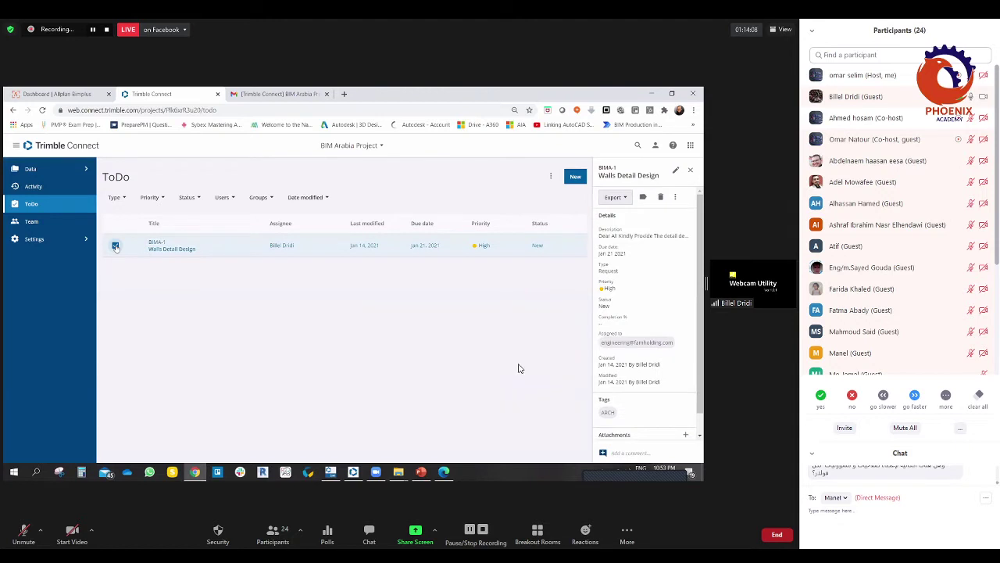
left_click(273, 531)
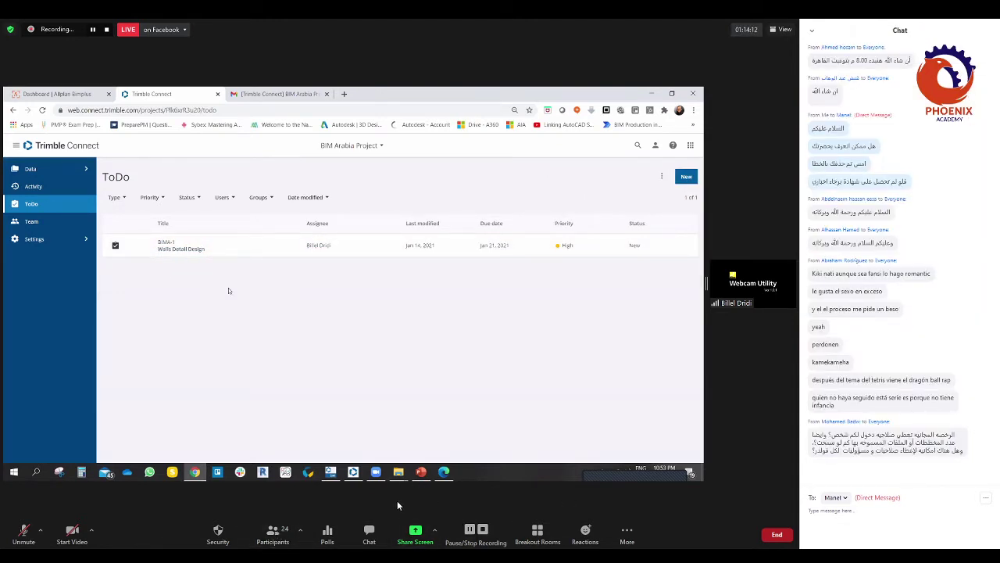
left_click(369, 533)
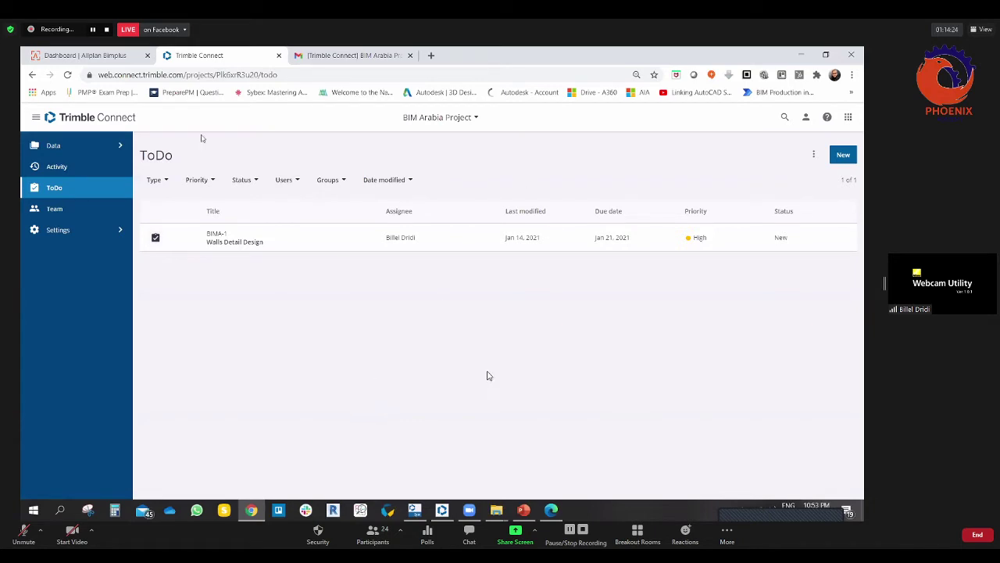
left_click(332, 55)
left_click(234, 55)
left_click(156, 238)
left_click(156, 238)
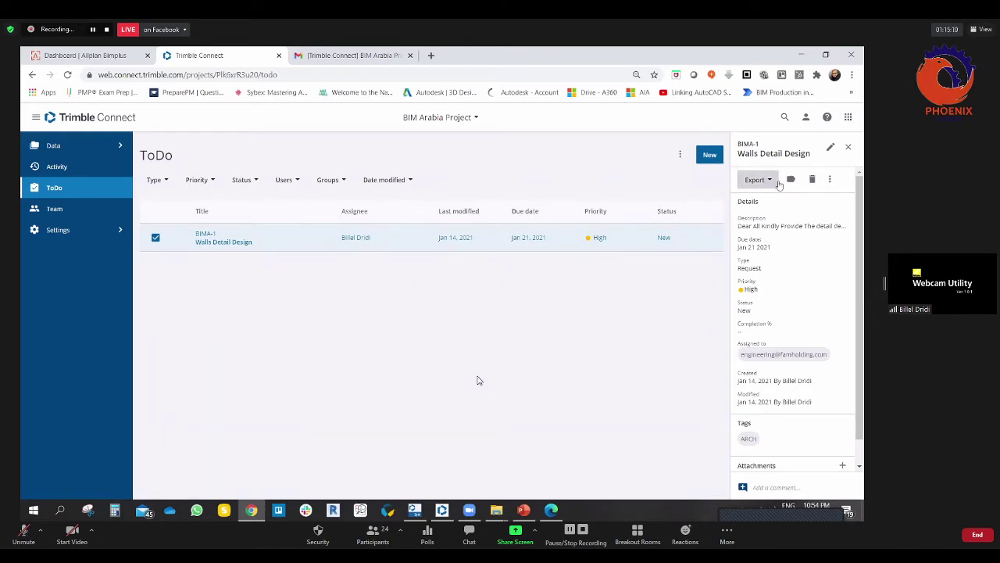
Step: Export the Walls Detail Design ToDo to Excel from the details panel
left_click(764, 181)
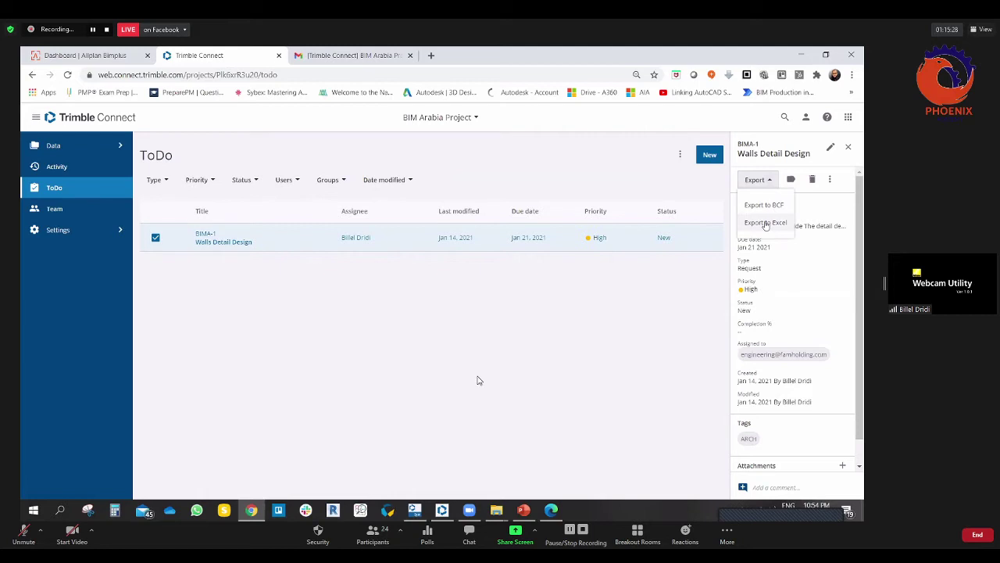
left_click(766, 223)
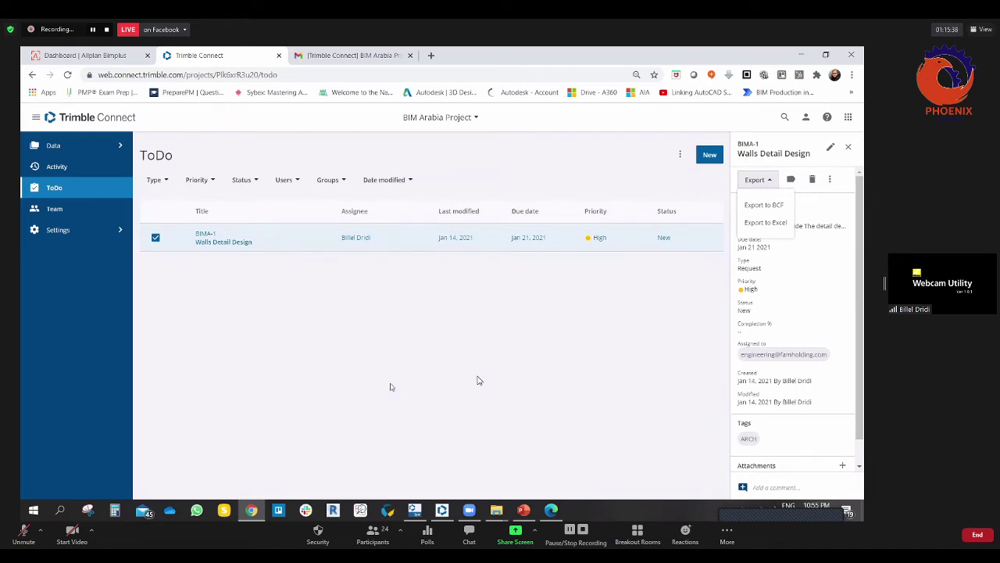
left_click(500, 364)
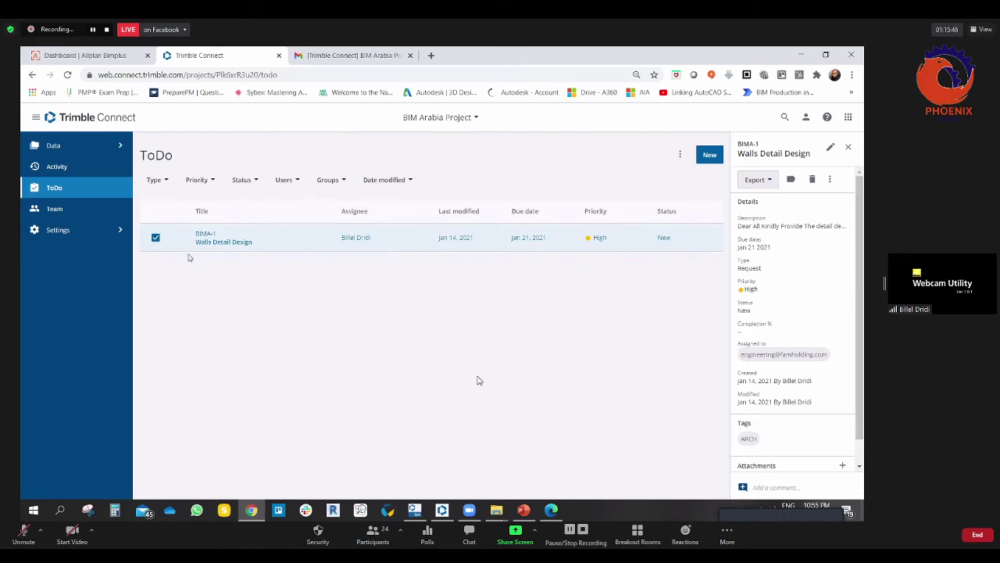
Step: Close the details panel and filter the ToDo list to Critical priority, which shows nothing
left_click(155, 237)
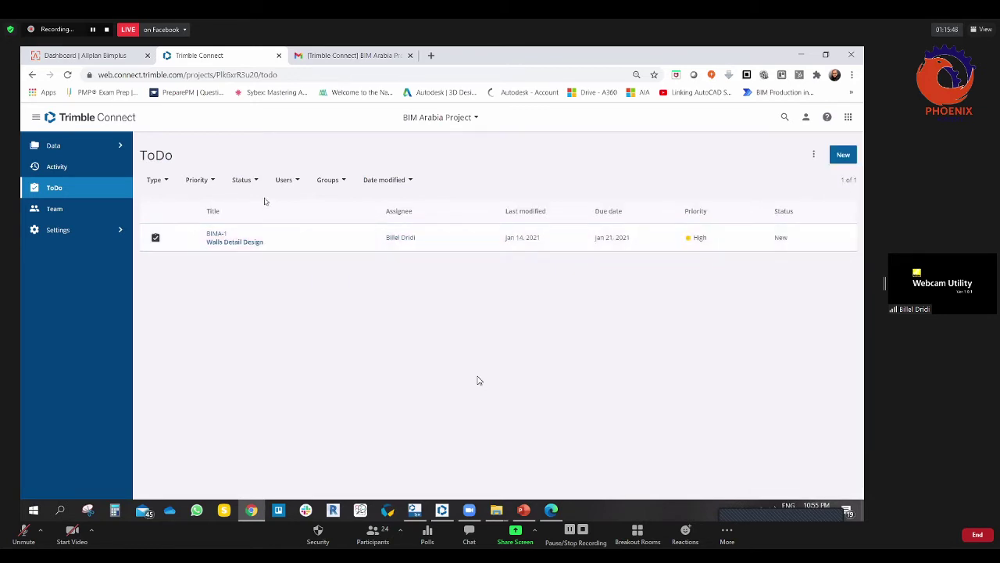
left_click(325, 181)
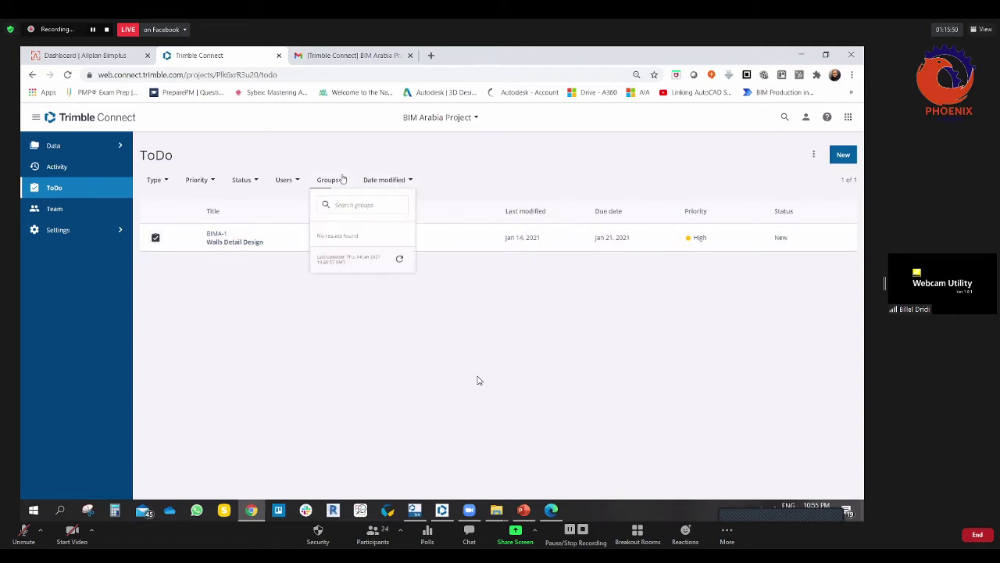
left_click(285, 182)
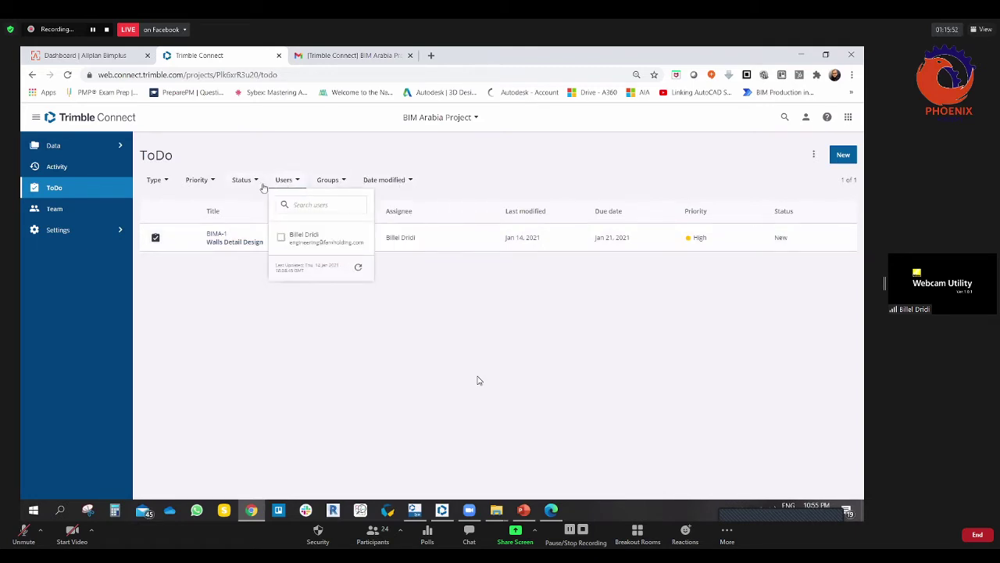
left_click(258, 182)
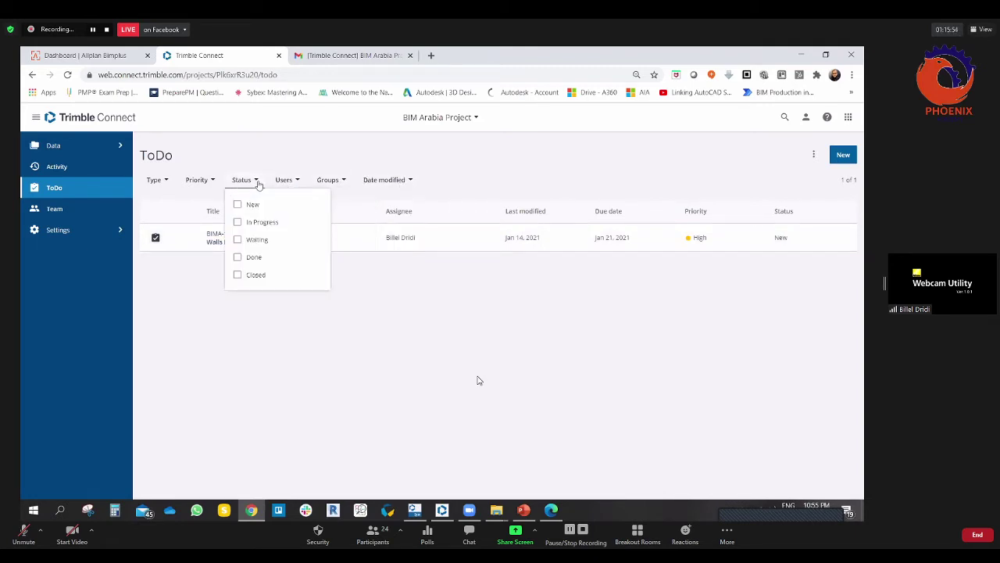
left_click(218, 182)
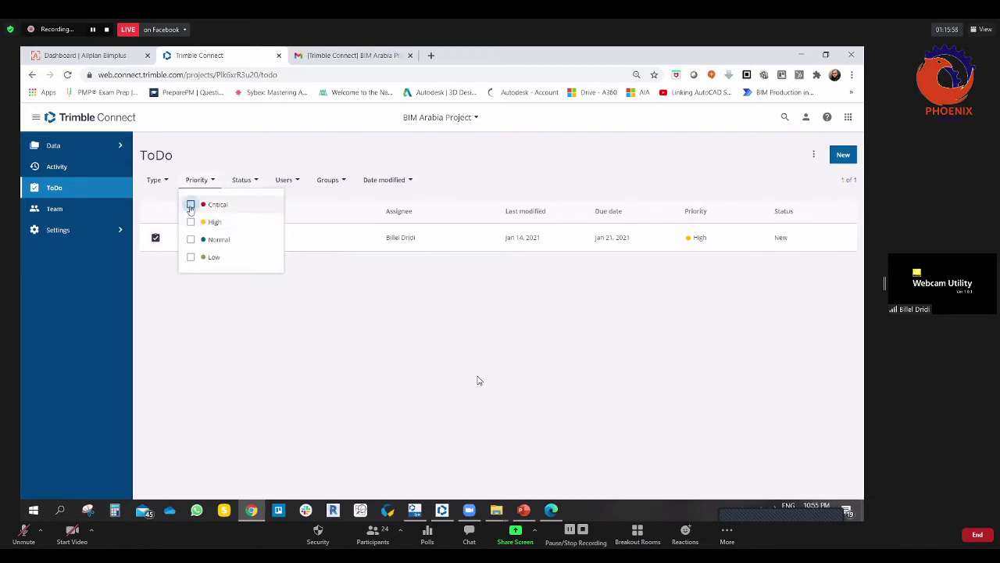
left_click(190, 205)
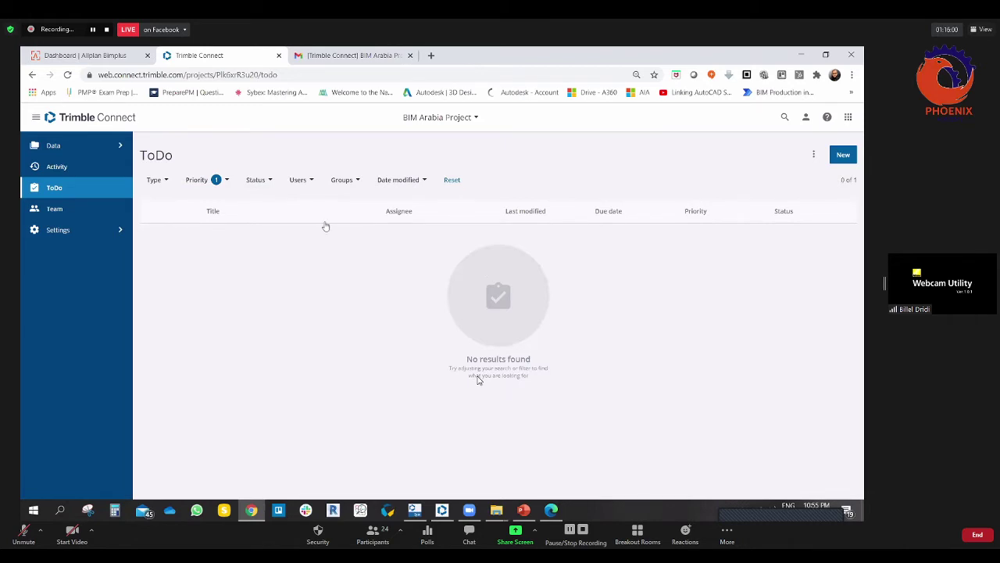
Step: Filter by High priority to show BIMA-1, then clear the priority filter
left_click(226, 184)
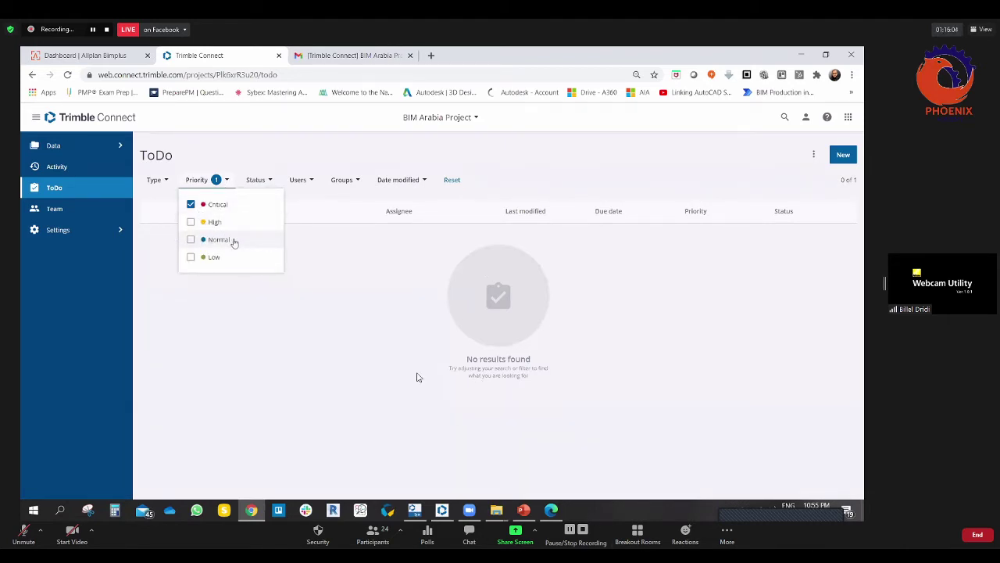
left_click(191, 222)
left_click(191, 204)
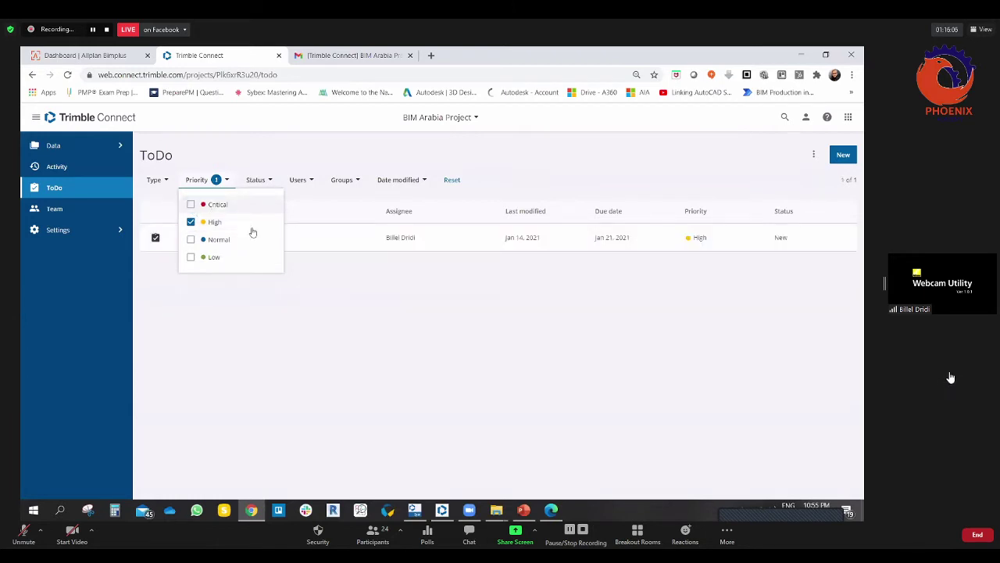
left_click(353, 307)
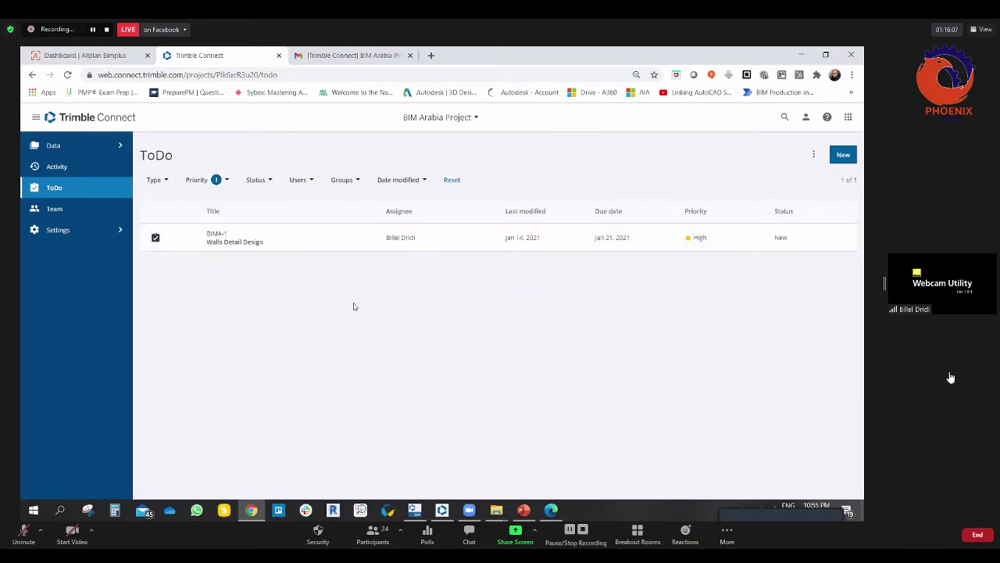
left_click(225, 180)
left_click(191, 221)
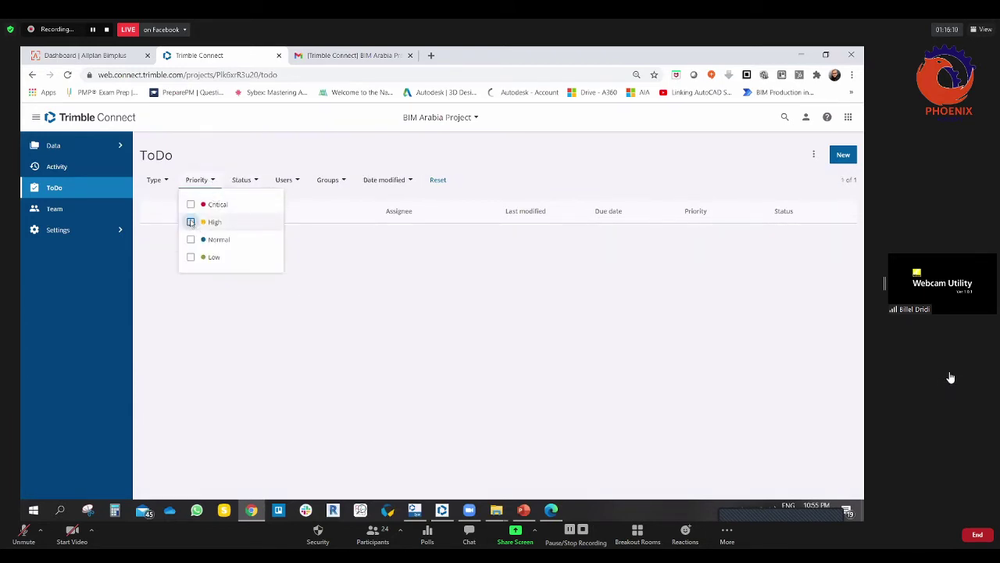
left_click(297, 308)
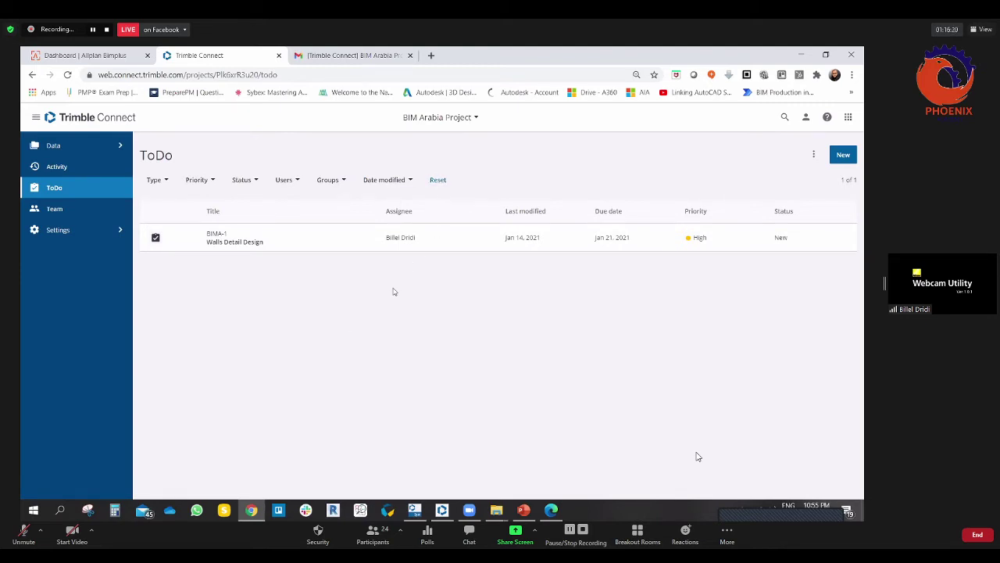
Step: Reopen the Walls Detail Design details, check the Type filter, then return to the Gmail notification
left_click(155, 238)
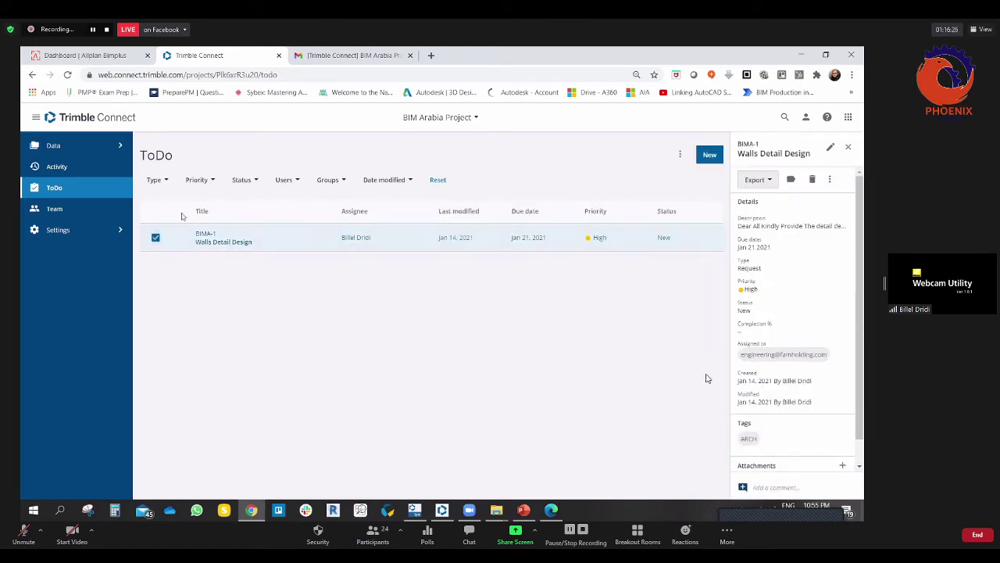
left_click(164, 180)
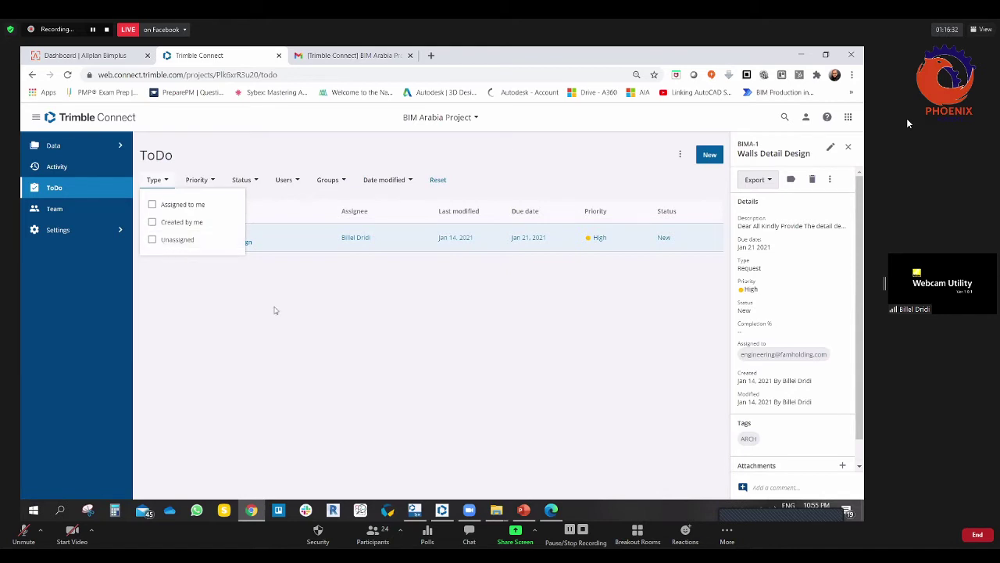
left_click(344, 305)
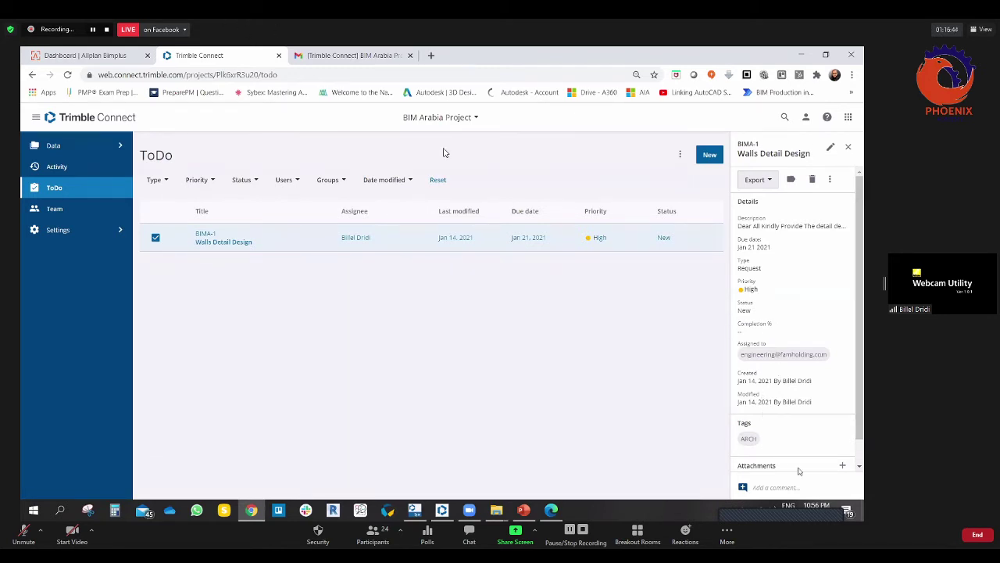
scroll(860, 235, "down", 1)
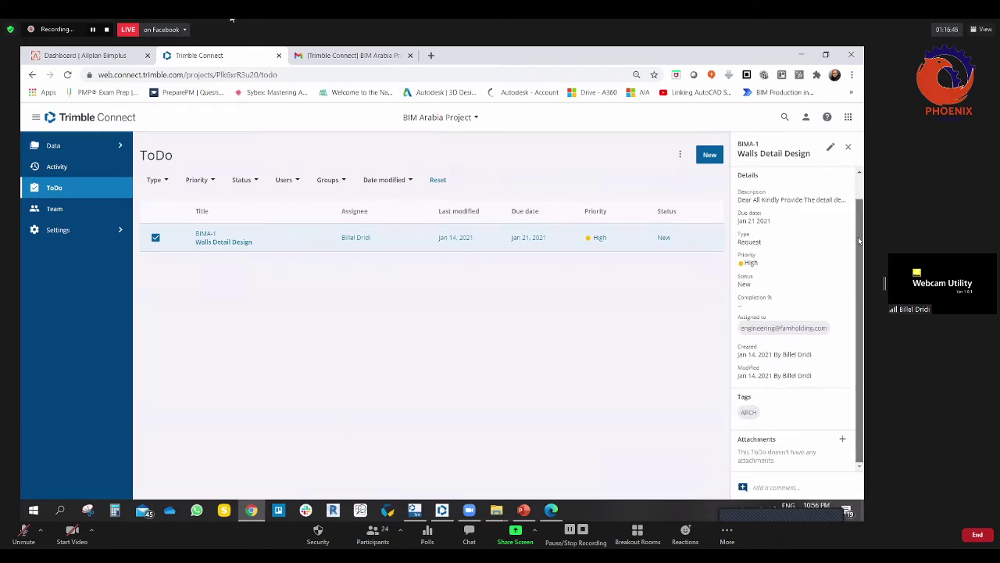
scroll(808, 420, "up", 1)
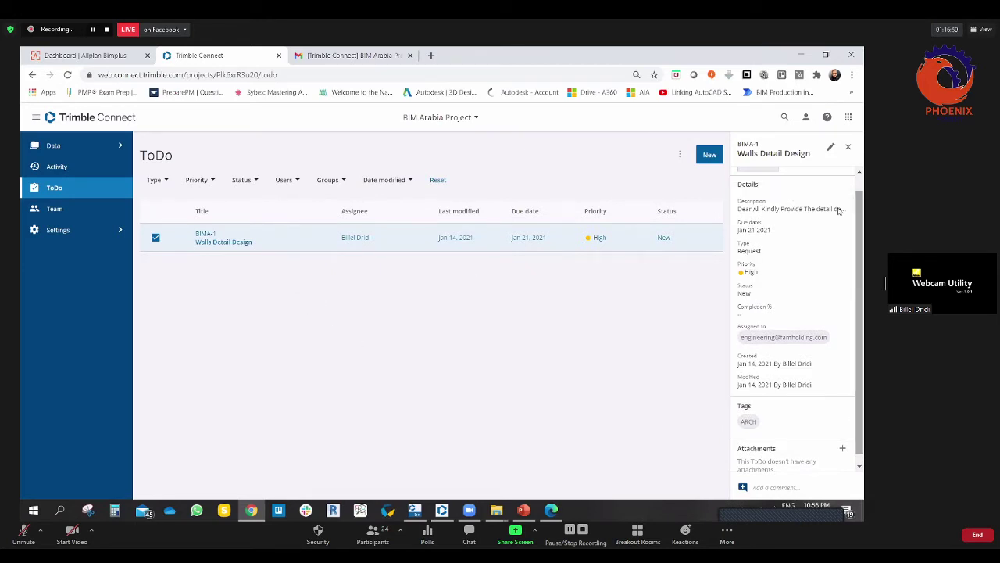
scroll(786, 201, "up", 2)
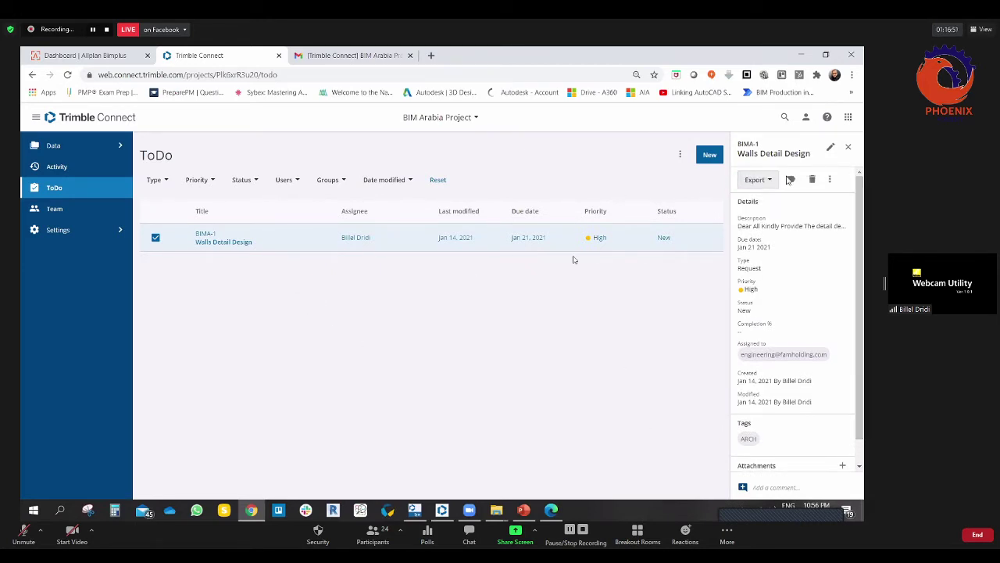
left_click(361, 56)
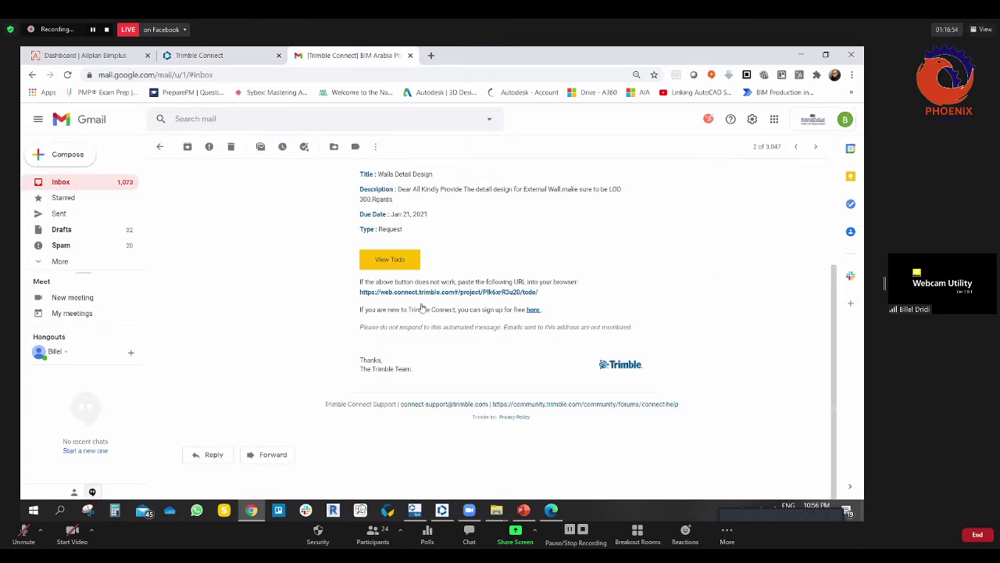
Step: Open the 'Excel export has finished processing' email and download the exported ToDo .xlsx file
left_click(76, 181)
left_click(373, 169)
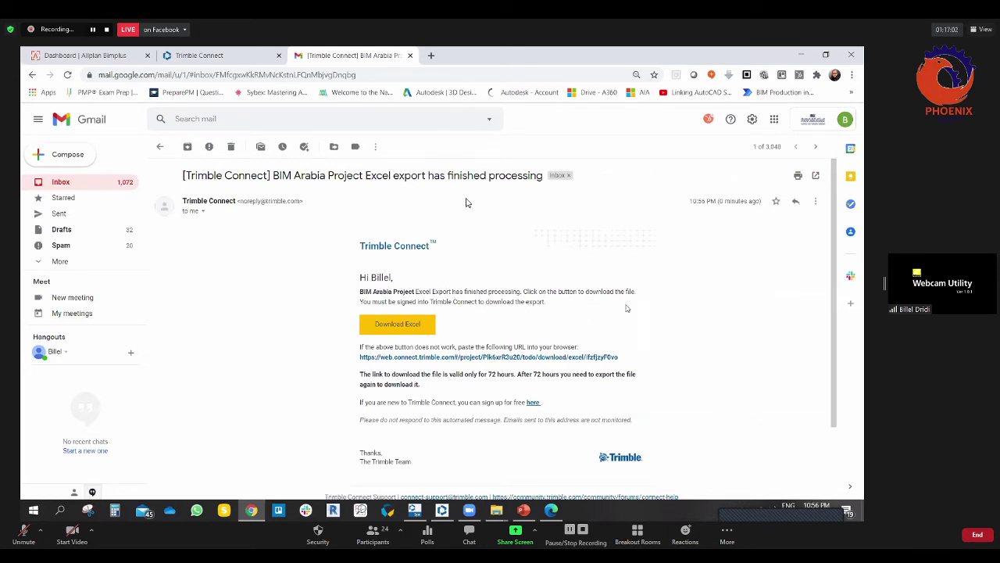
scroll(457, 349, "down", 3)
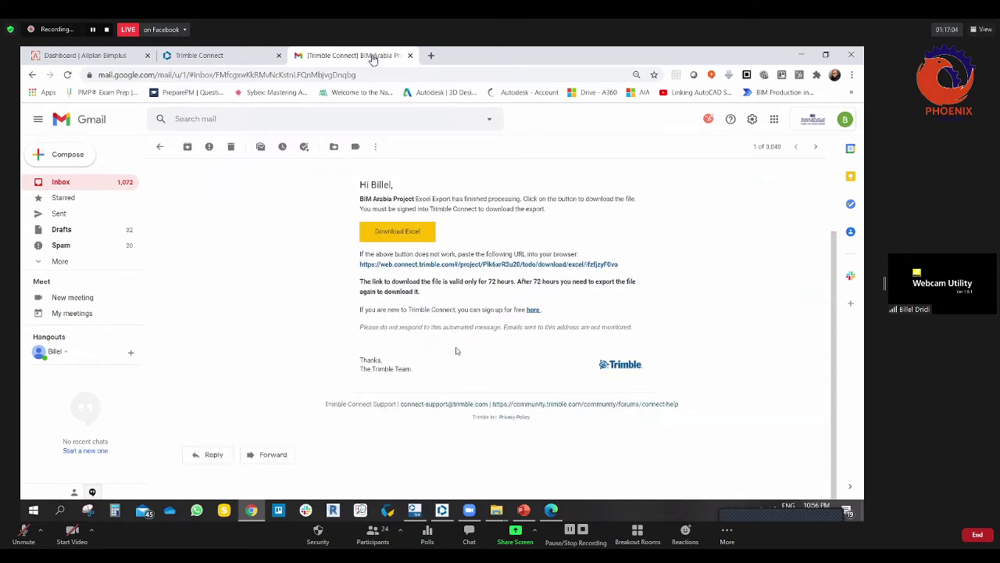
left_click(415, 258)
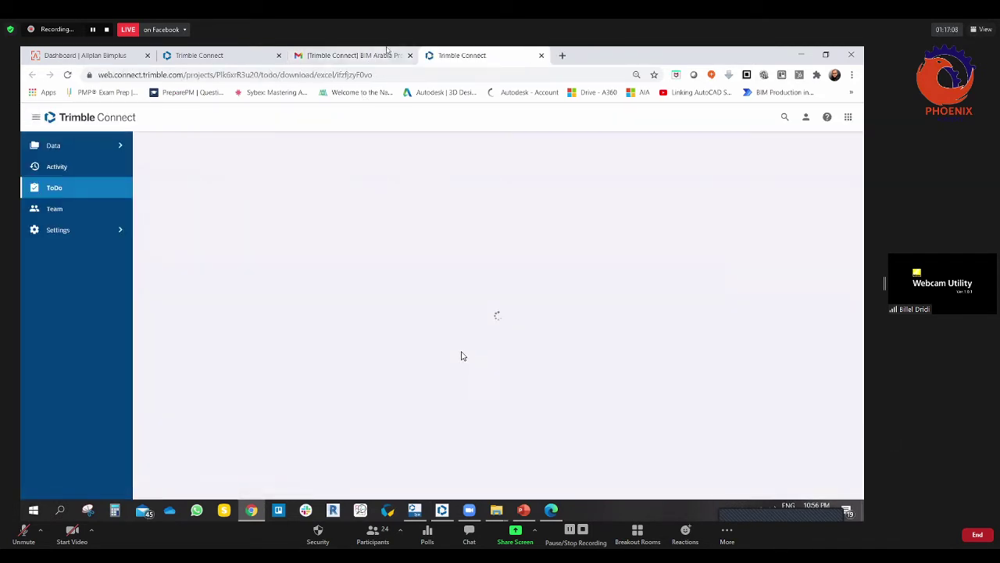
left_click(541, 55)
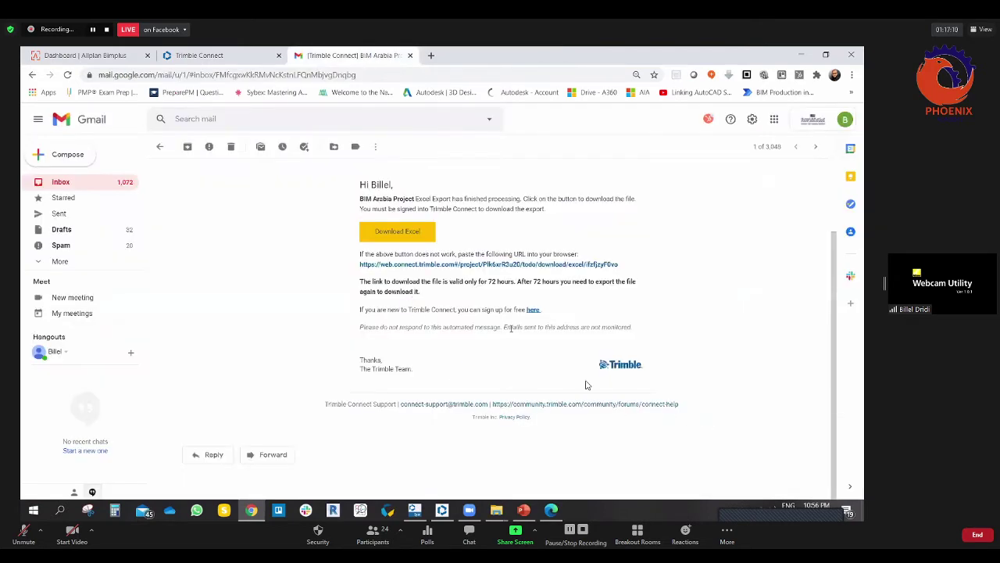
left_click(439, 265)
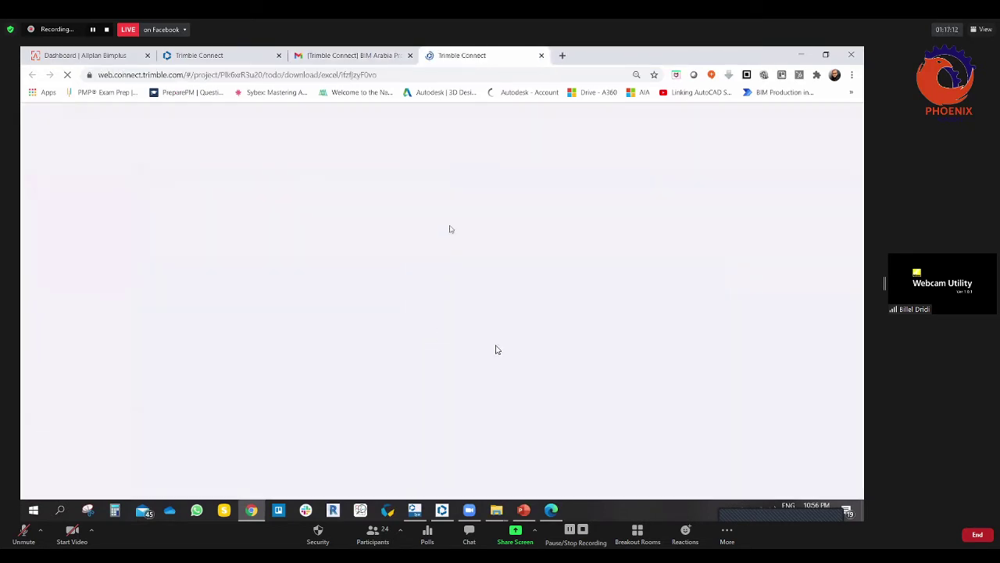
left_click(540, 55)
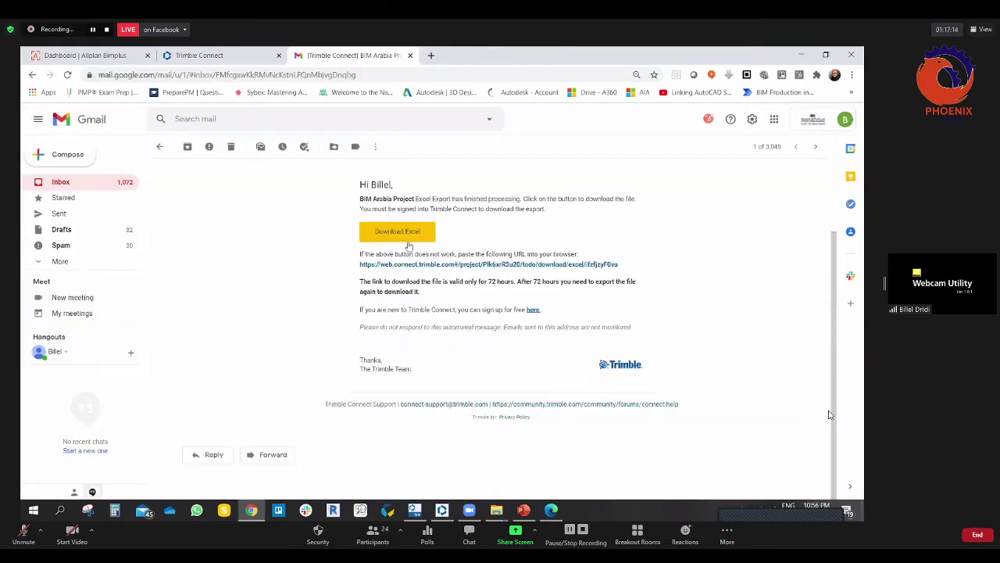
left_click(404, 232)
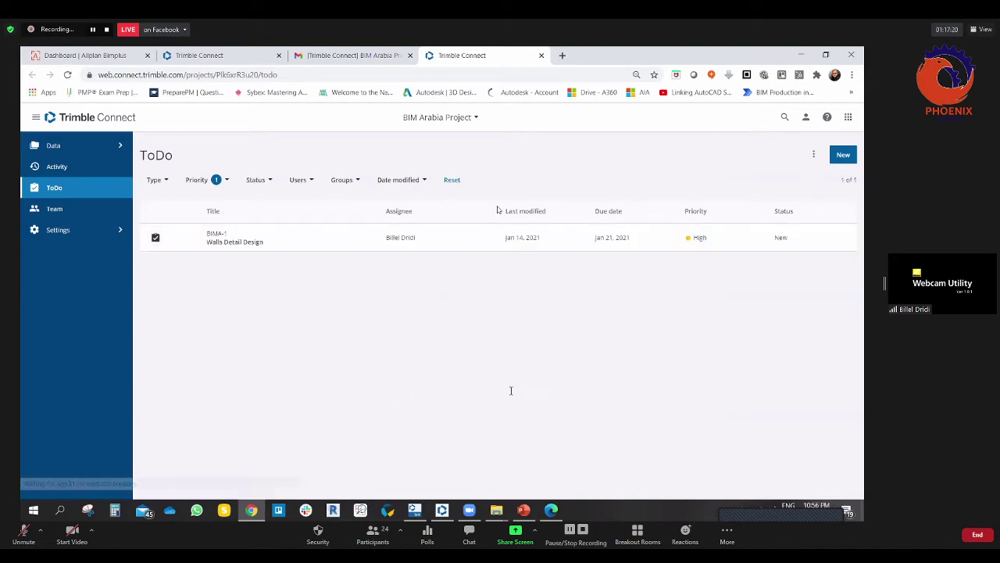
left_click(542, 56)
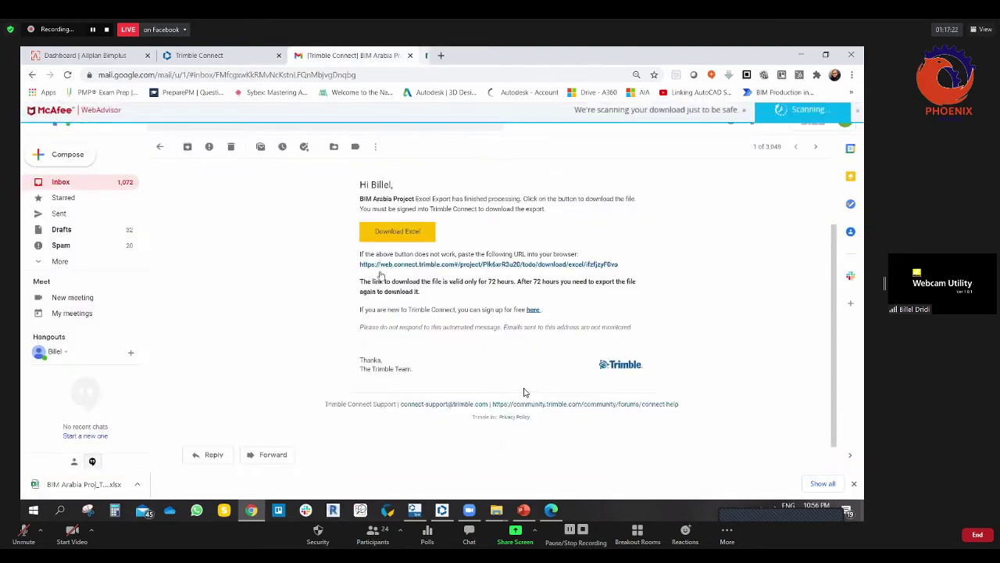
Step: Open the downloaded ToDo workbook, enable editing, and check the task data in row 2
left_click(104, 488)
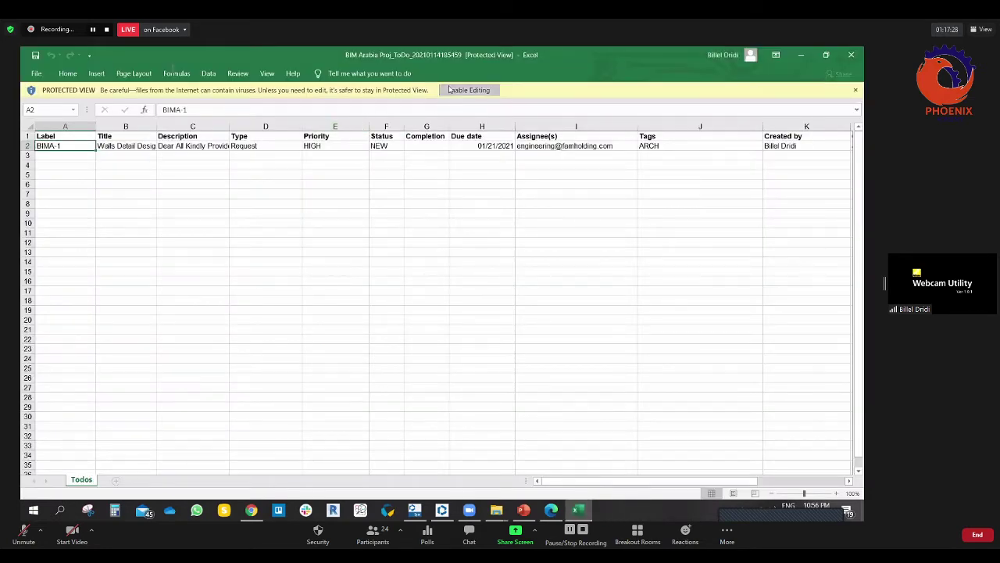
left_click(450, 90)
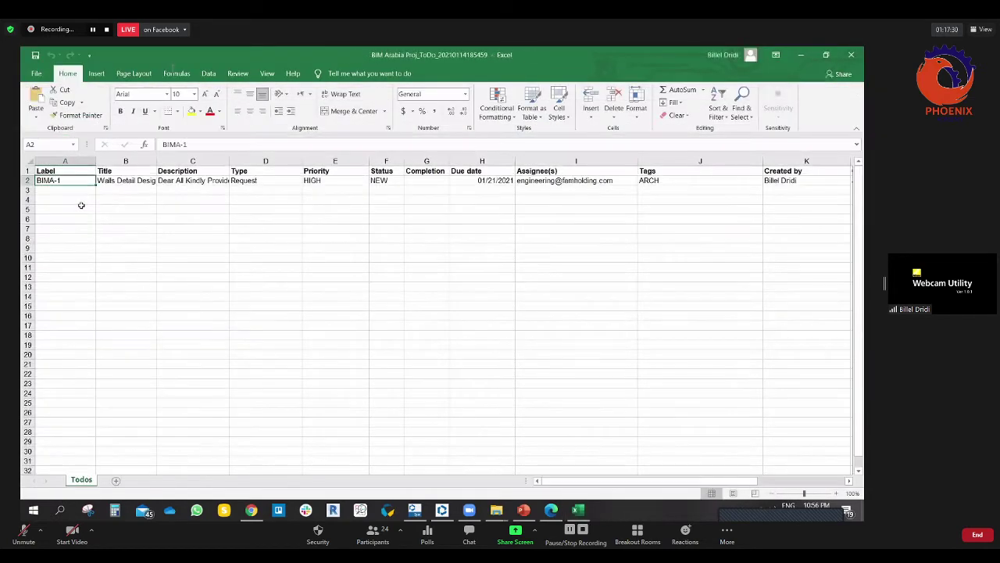
left_click(29, 180)
left_click(137, 228)
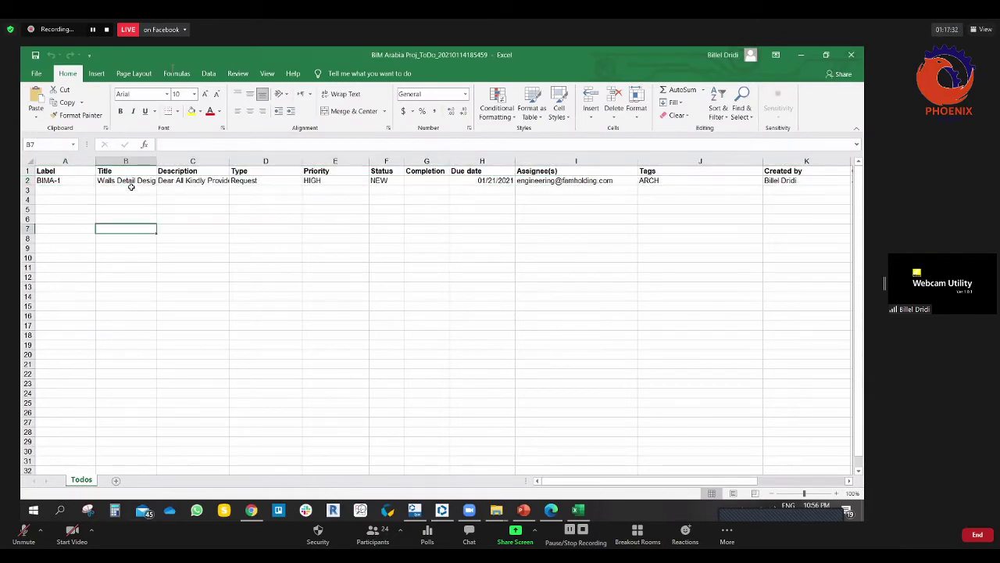
left_click(131, 180)
key("ctrl+Home")
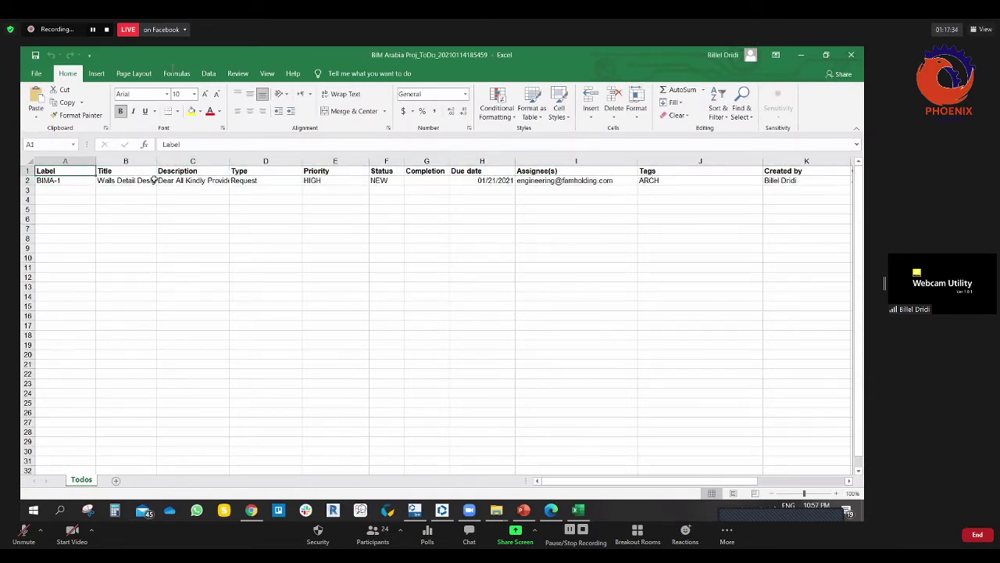
Step: Autofit columns B, C and N, scroll across the sheet, then close without saving
double_click(158, 160)
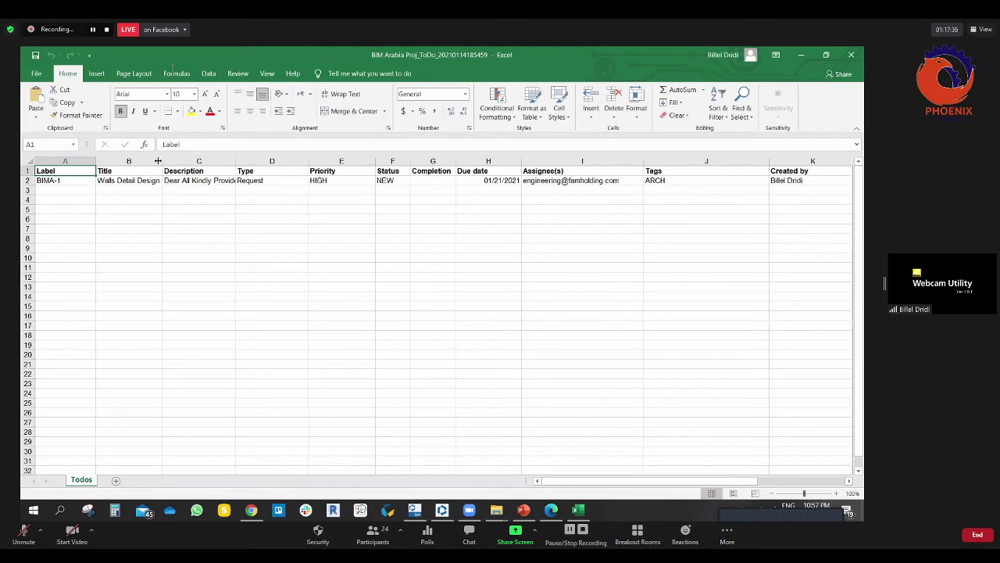
double_click(235, 160)
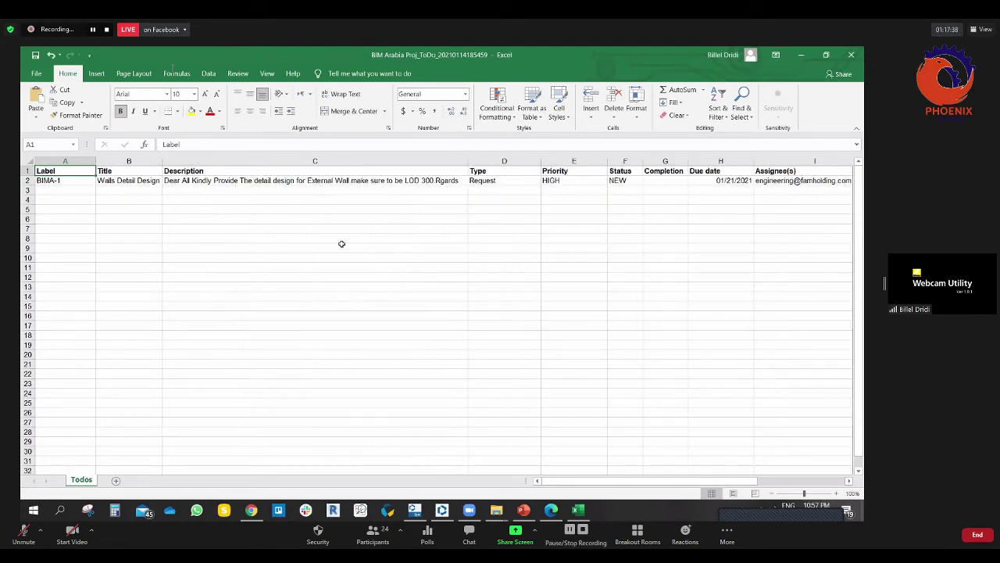
left_click_drag(554, 484, 497, 410)
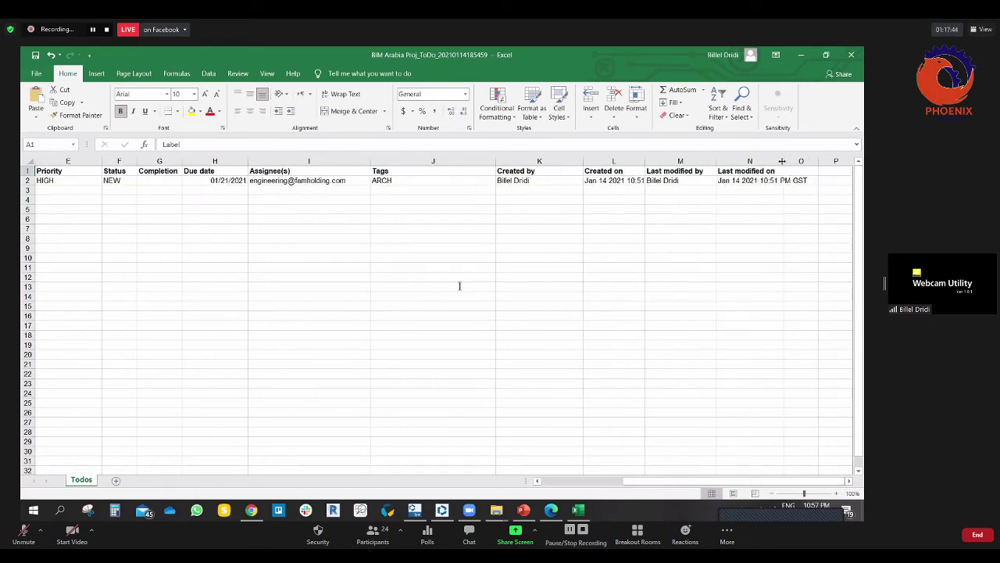
double_click(782, 161)
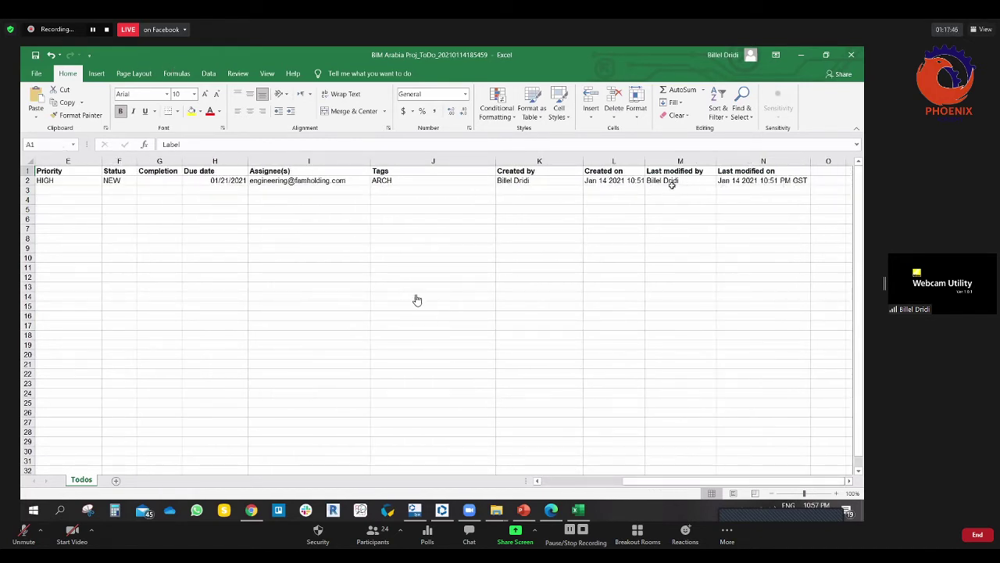
left_click_drag(623, 483, 382, 352)
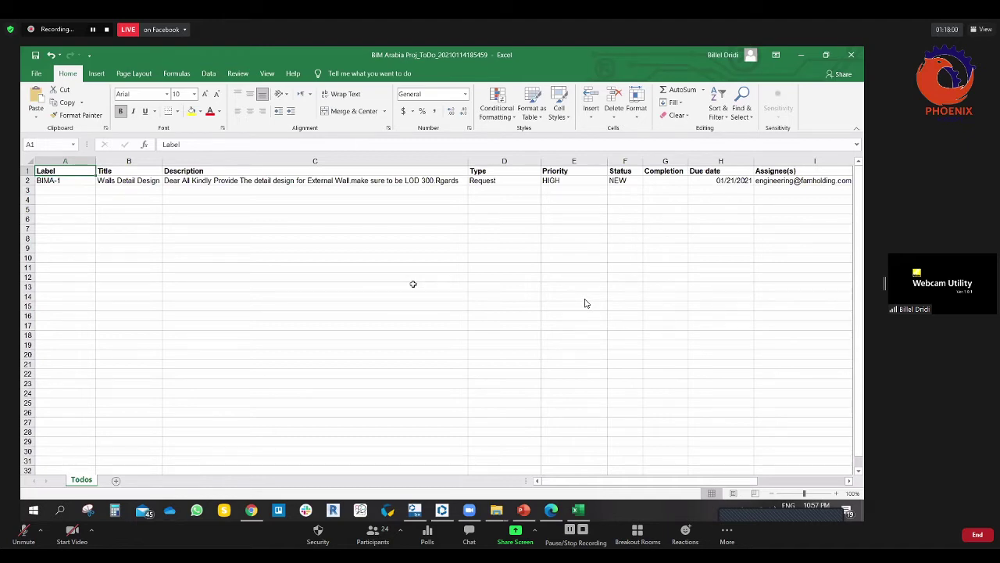
left_click_drag(587, 485, 589, 483)
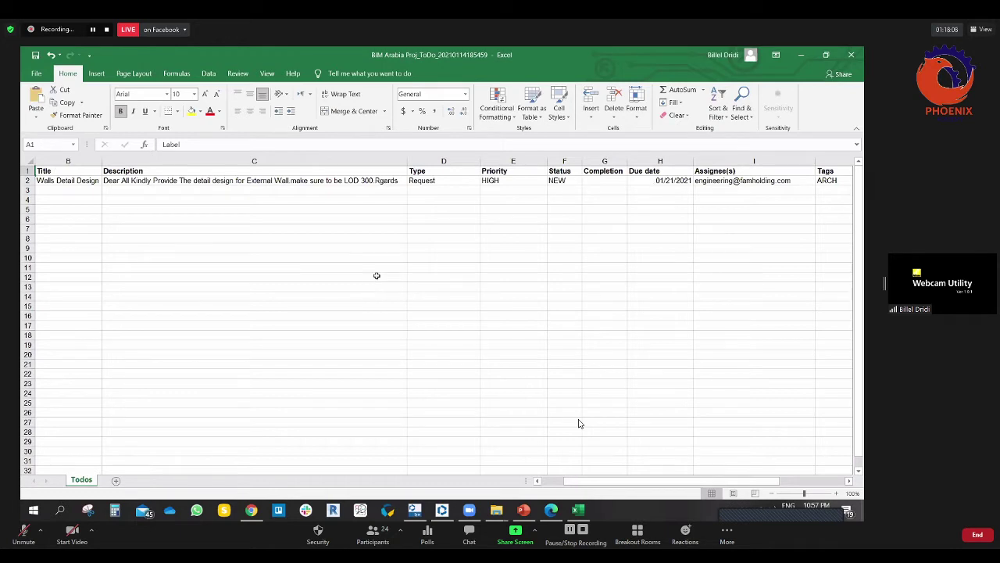
left_click(847, 58)
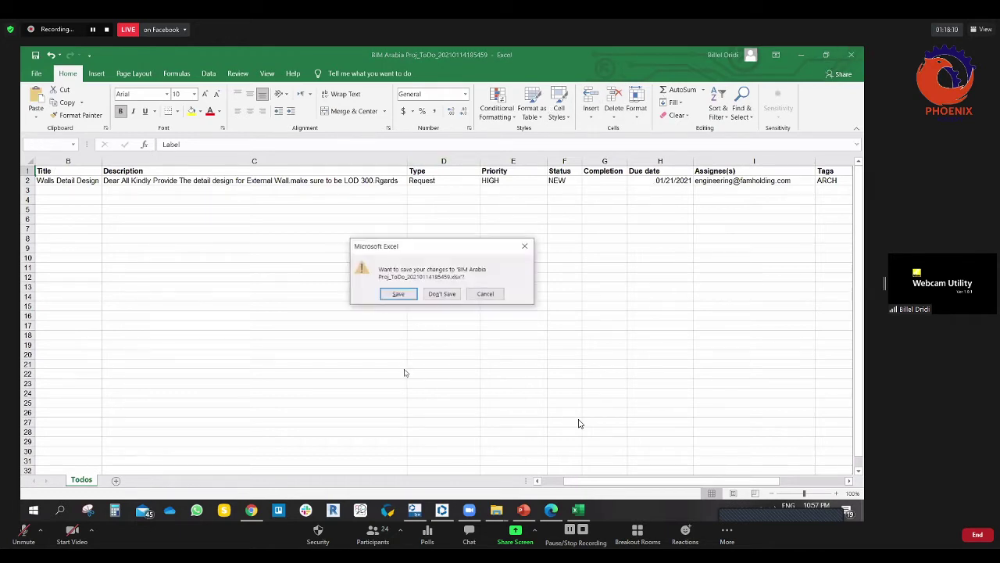
left_click(441, 293)
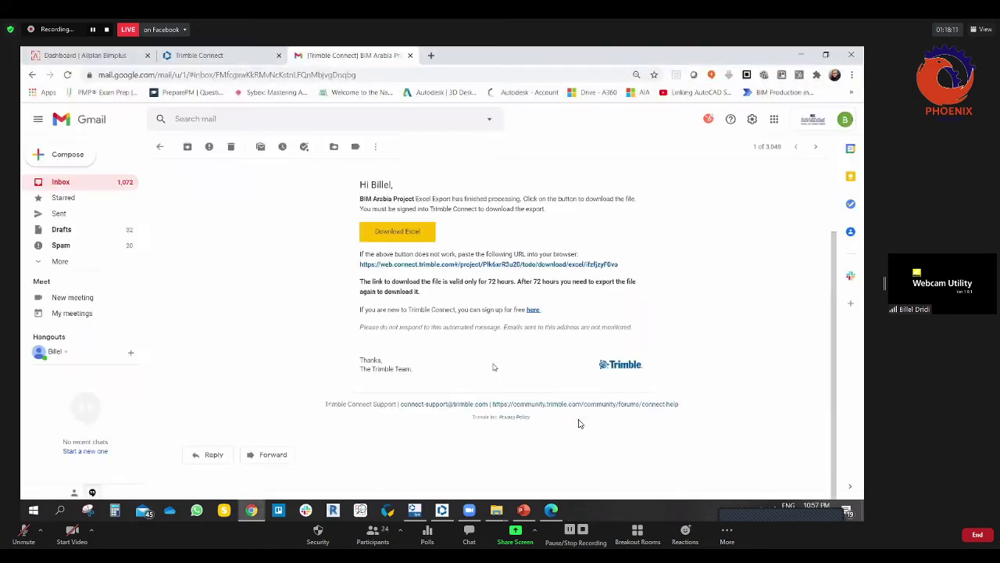
Step: Back in Trimble Connect's ToDo list, open the Walls Detail Design task's details panel
left_click(201, 57)
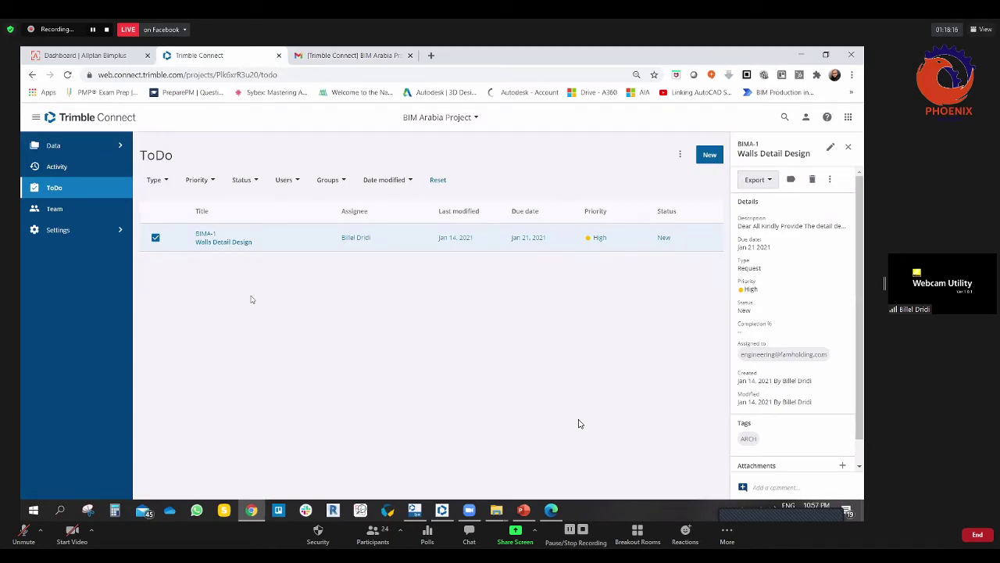
left_click(156, 239)
Step: Edit the Walls Detail Design ToDo and set its status to In Progress
left_click(831, 147)
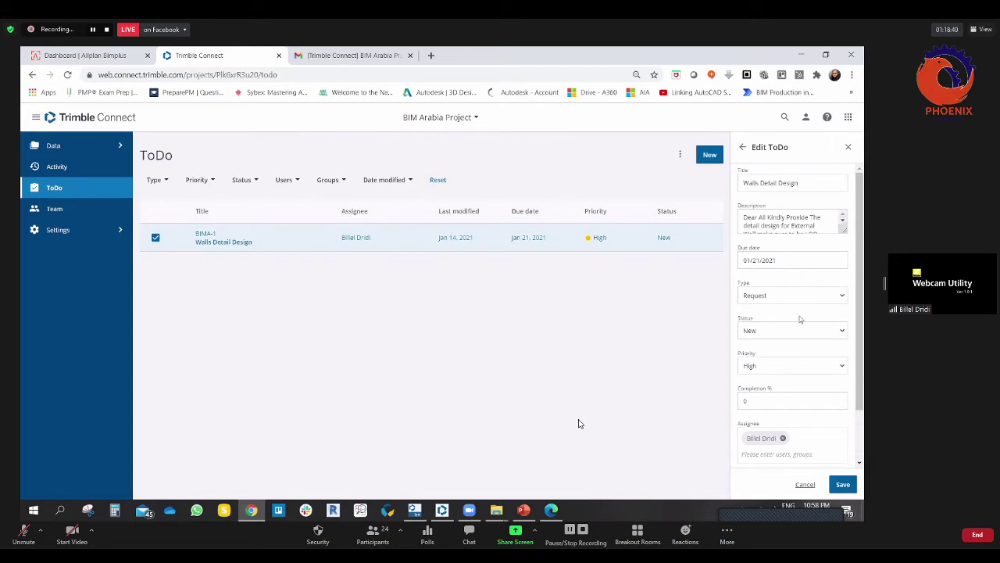
scroll(800, 319, "down", 2)
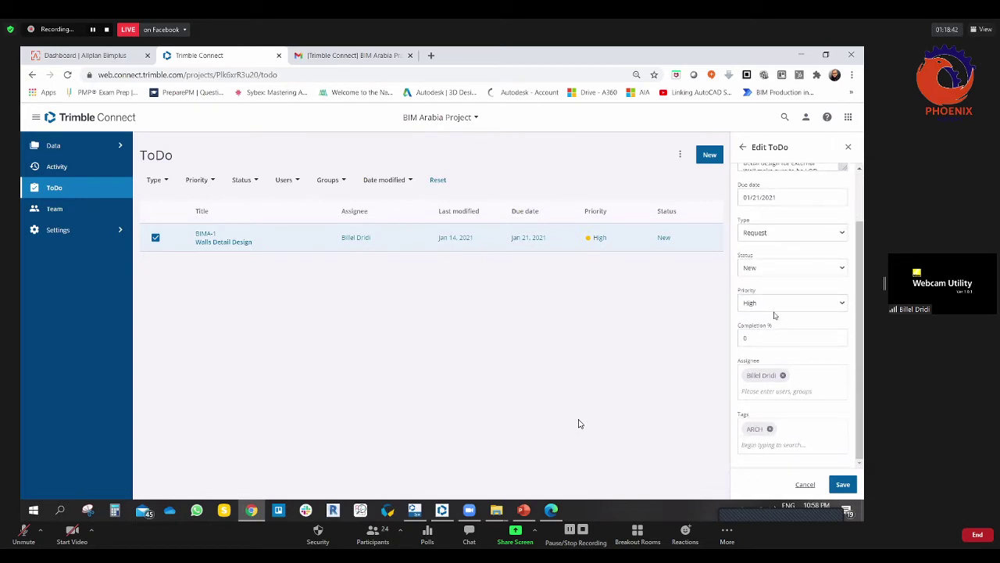
left_click(770, 269)
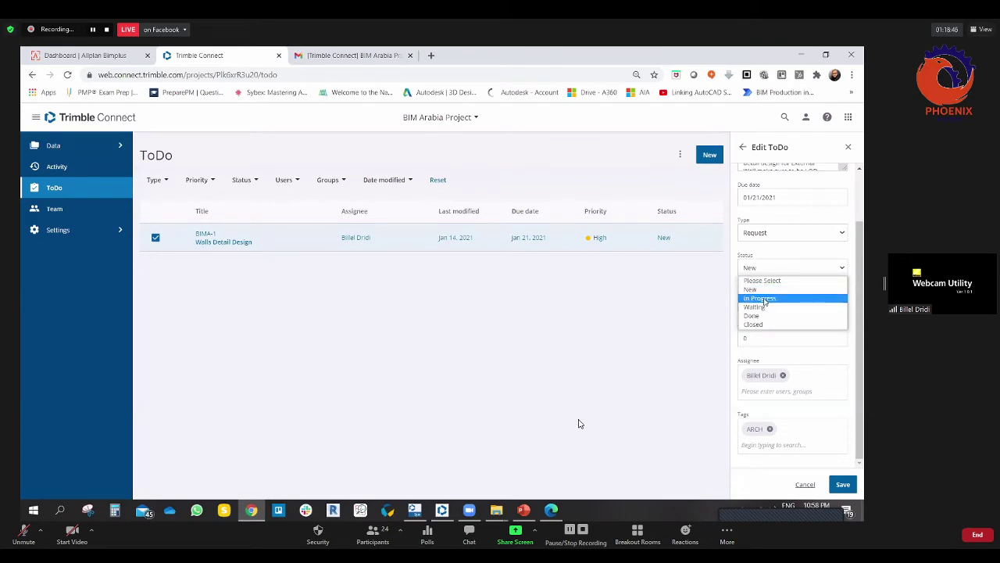
left_click(762, 298)
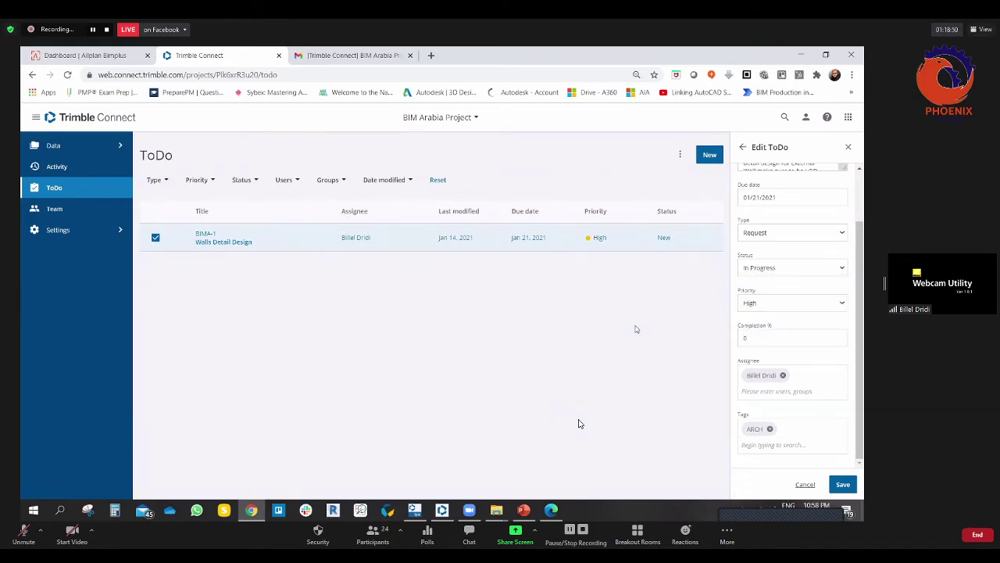
left_click(813, 266)
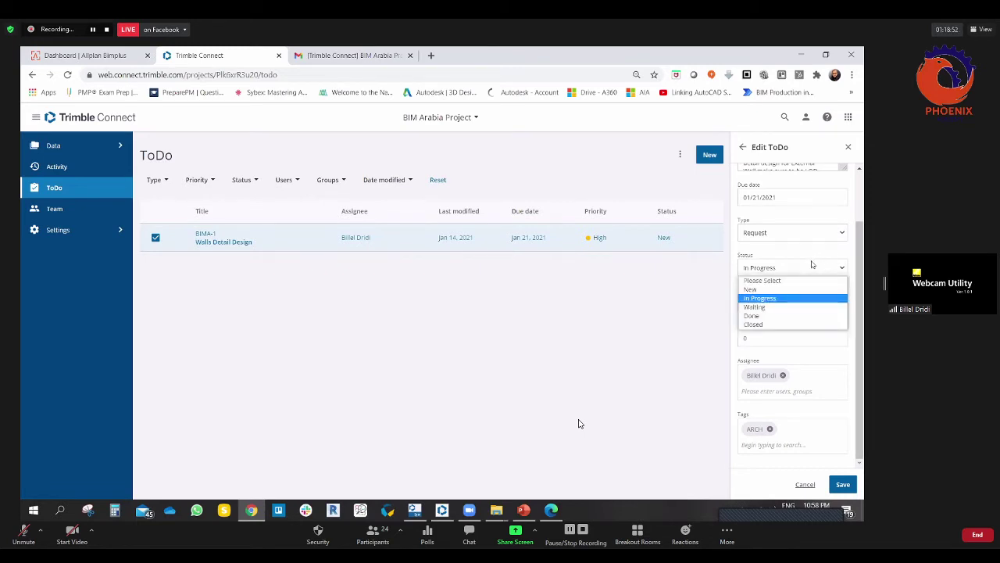
left_click(785, 306)
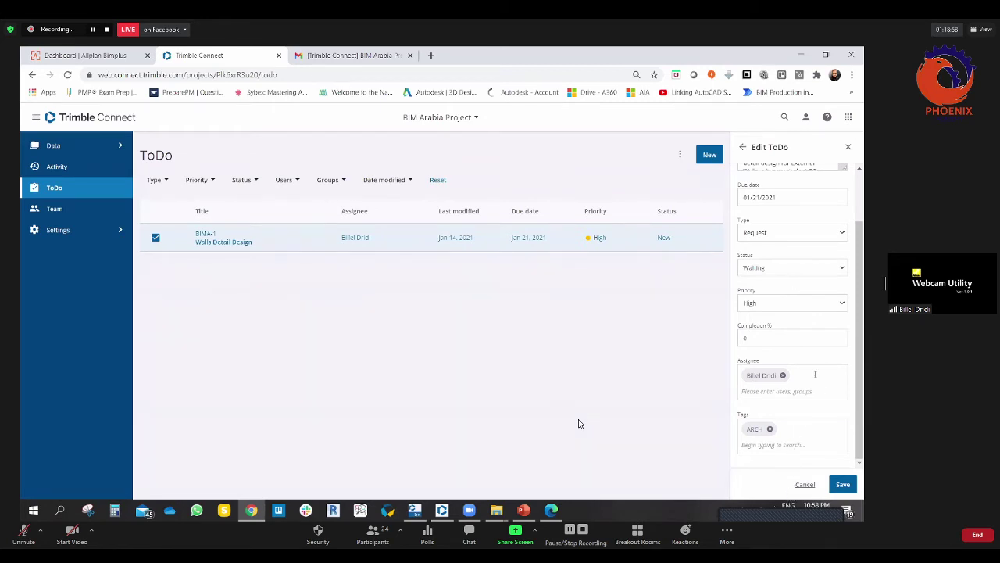
left_click(783, 270)
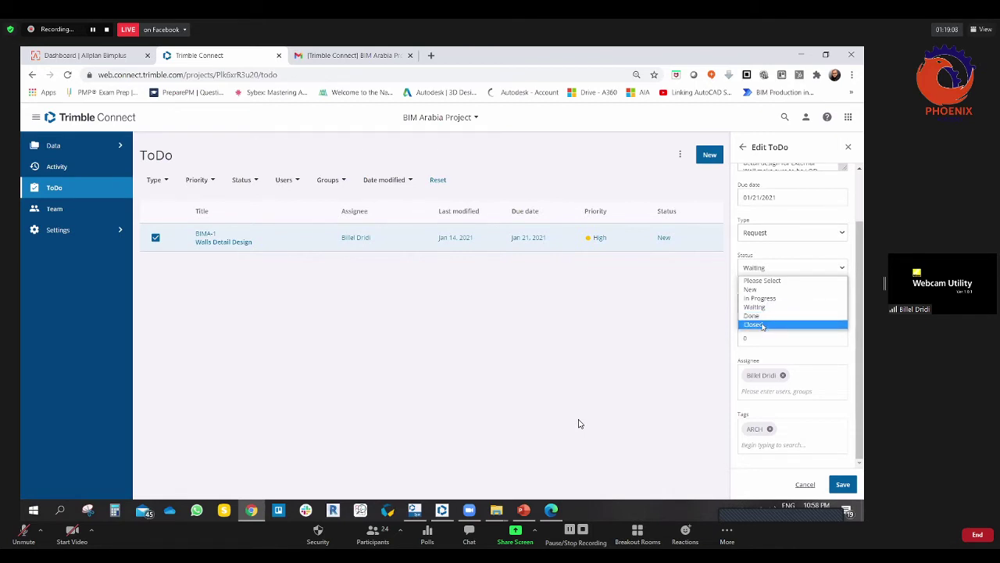
left_click(779, 271)
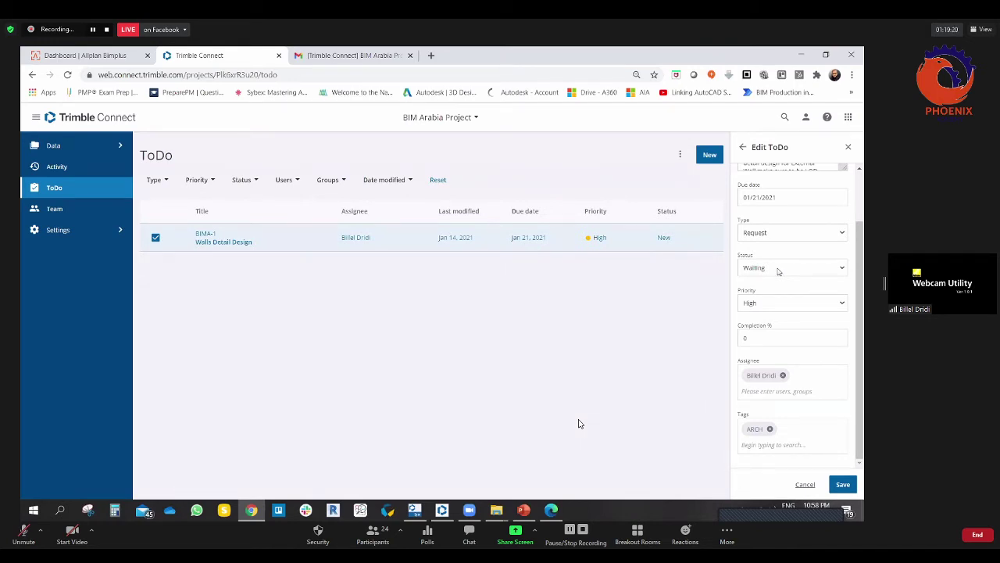
left_click(779, 269)
left_click(773, 298)
Step: Change Completion % from 0 to 75 and save the ToDo
left_click(758, 337)
left_click_drag(754, 337, 723, 341)
type("75")
left_click(842, 483)
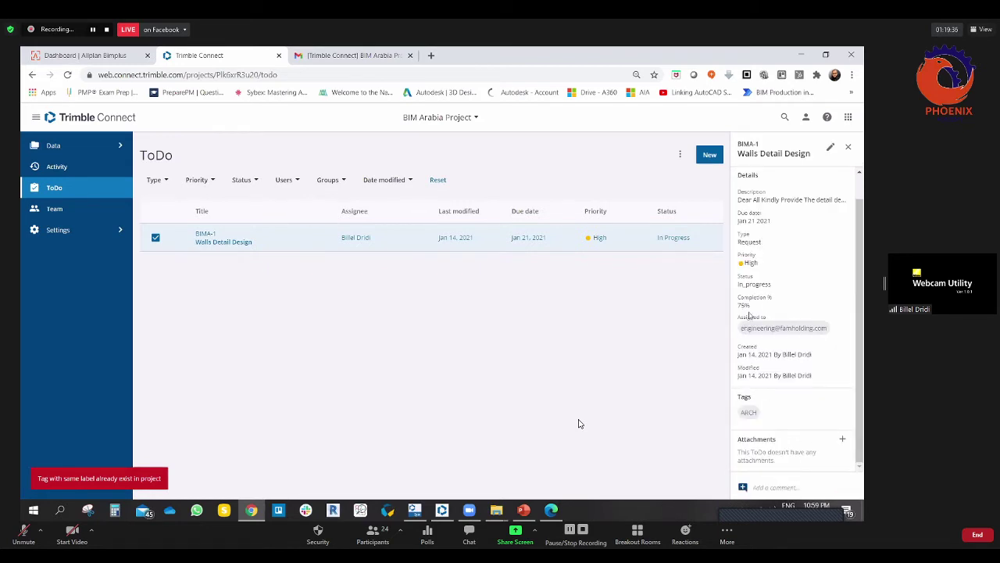
Step: Start a comment on BIMA-1 reading 'Dear Sir Task in progress.regards', fixing a typo along the way
left_click(772, 487)
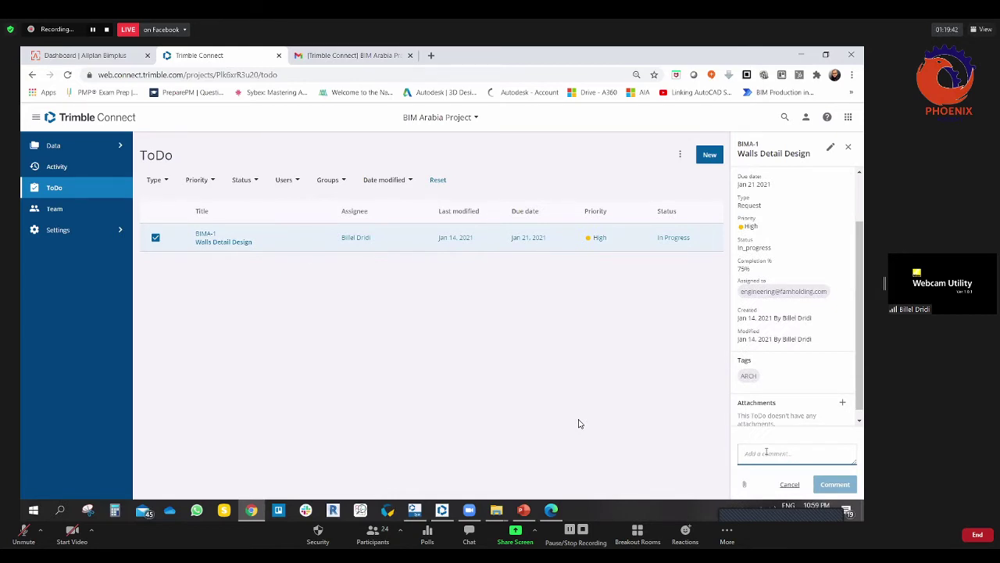
type("Dear Sir Task")
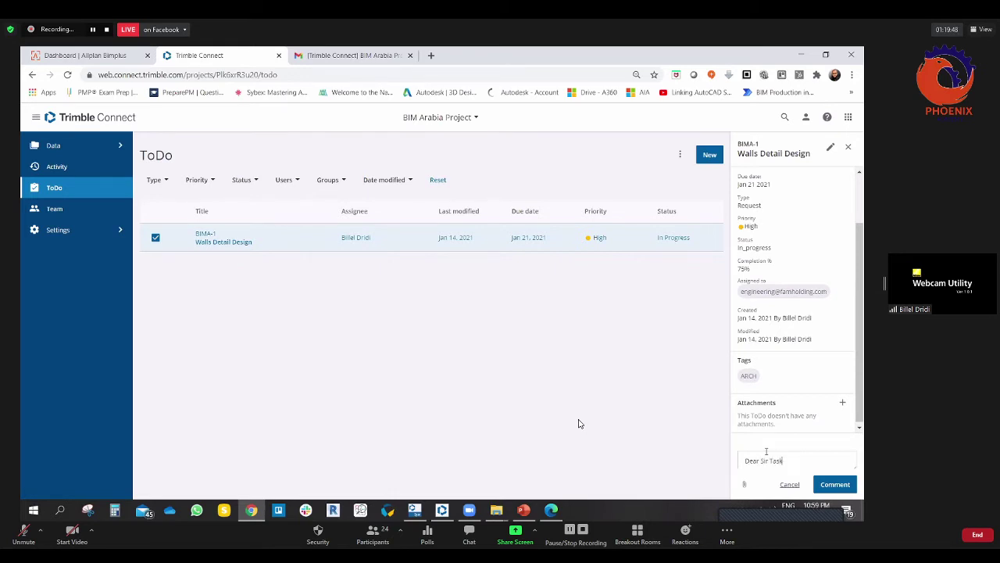
type("Already")
key("BackSpace")
type("in progress.regards")
Step: Browse the Add Attachment dialog's tabs, type link text 'water disset rak', then cancel
left_click(744, 485)
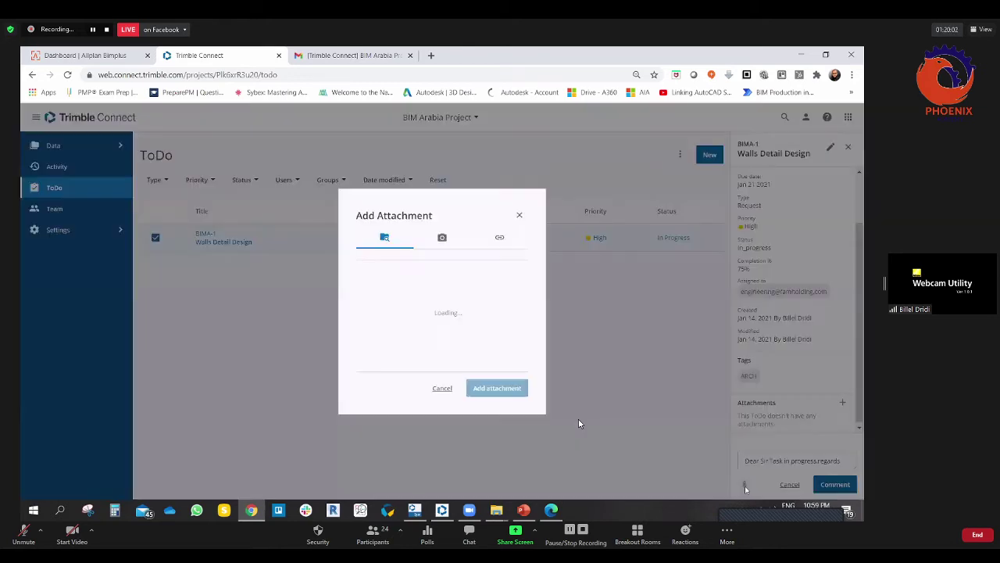
left_click(443, 235)
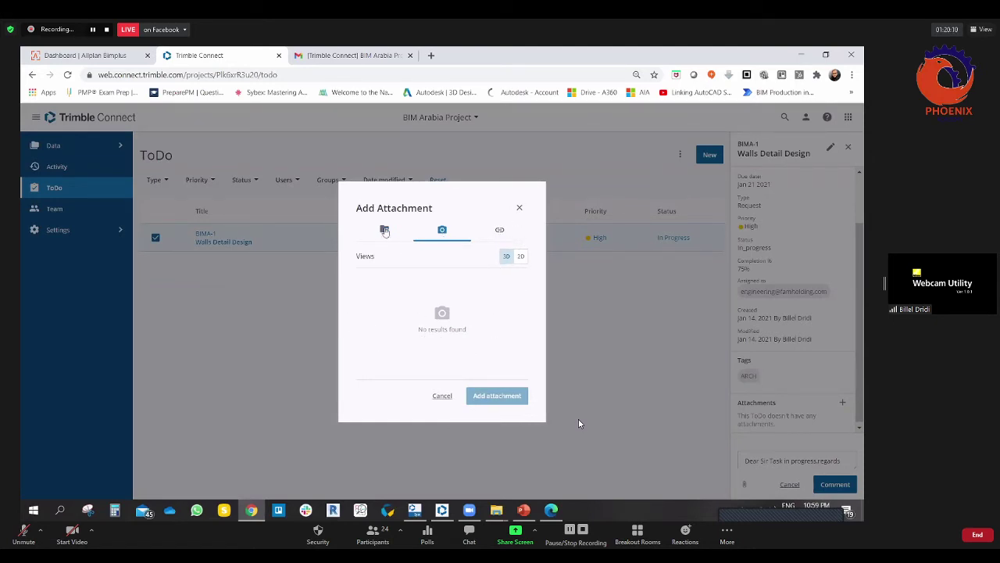
left_click(497, 232)
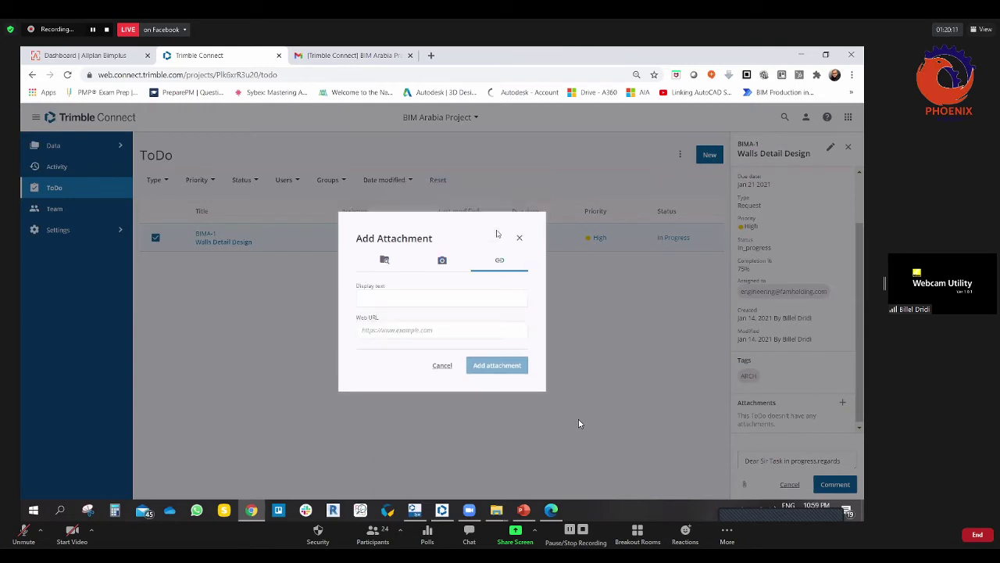
left_click(394, 301)
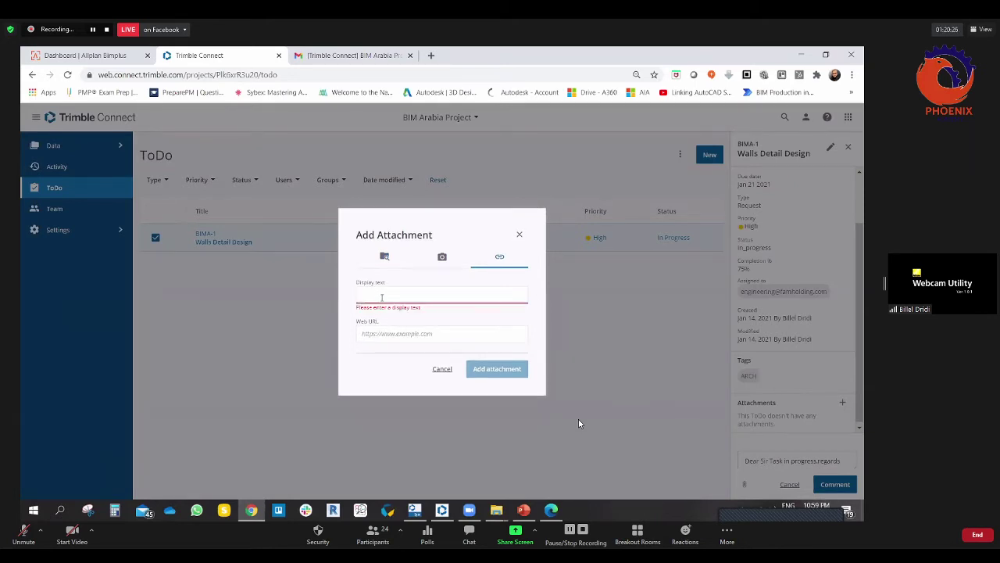
type("Wc")
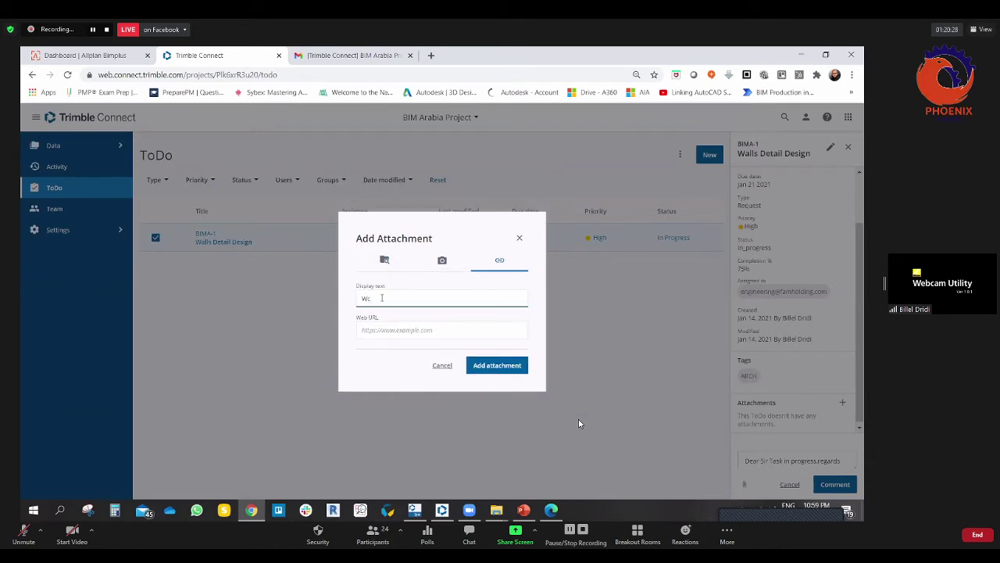
key("BackSpace")
key("BackSpace")
type("water disset rak")
left_click(516, 239)
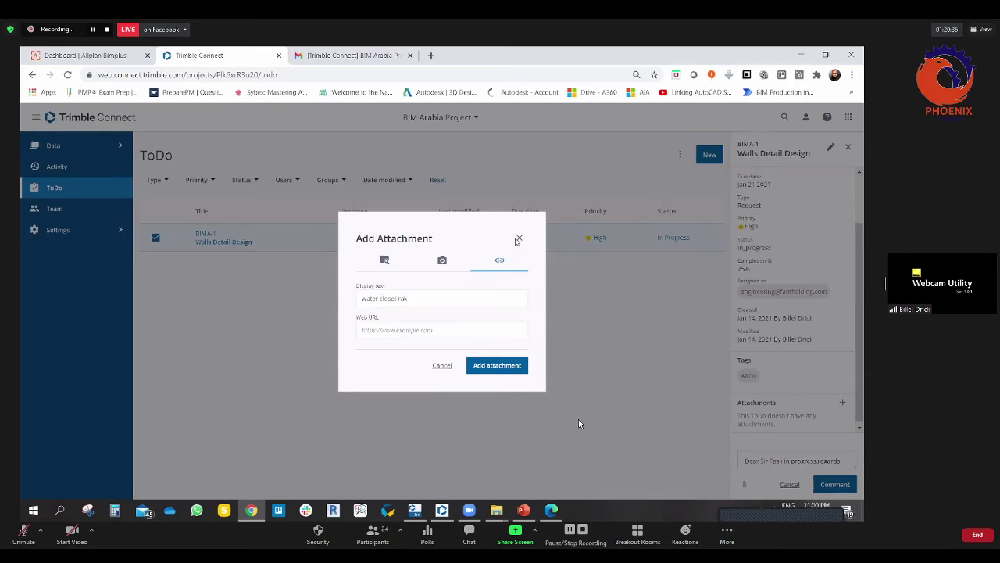
left_click(443, 372)
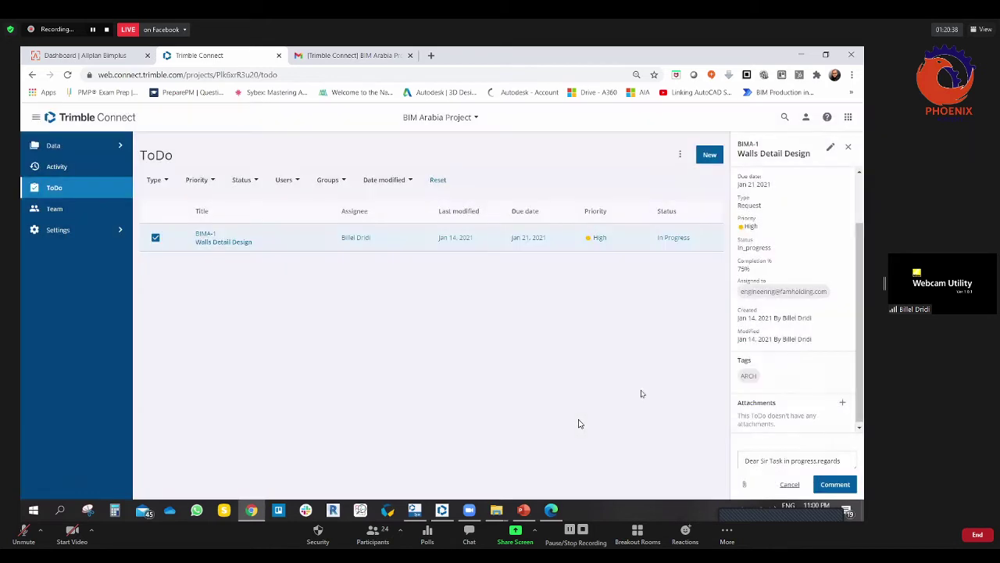
Step: Post the comment, glance at the Attachments options, and switch to the Gmail export email
left_click(834, 483)
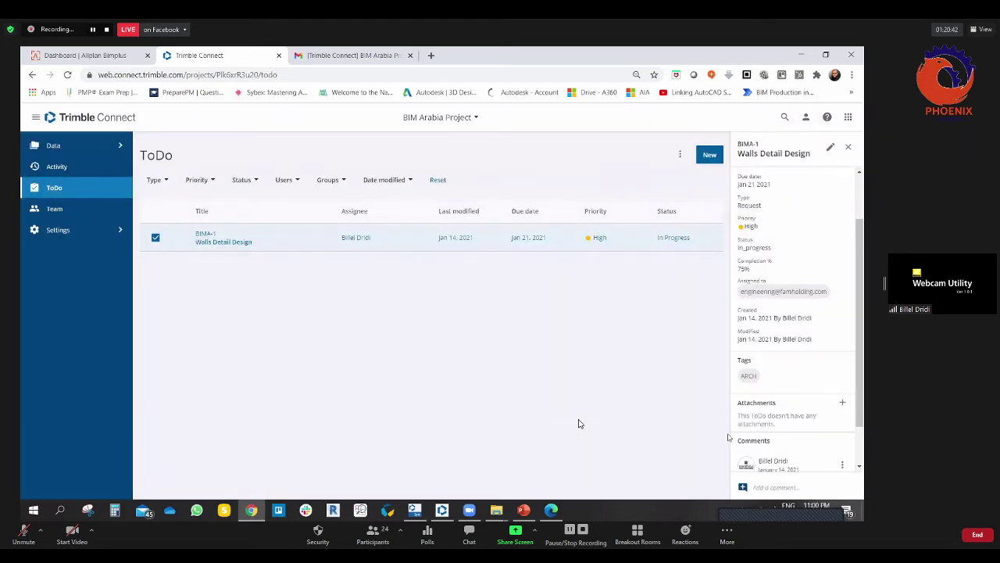
left_click(843, 403)
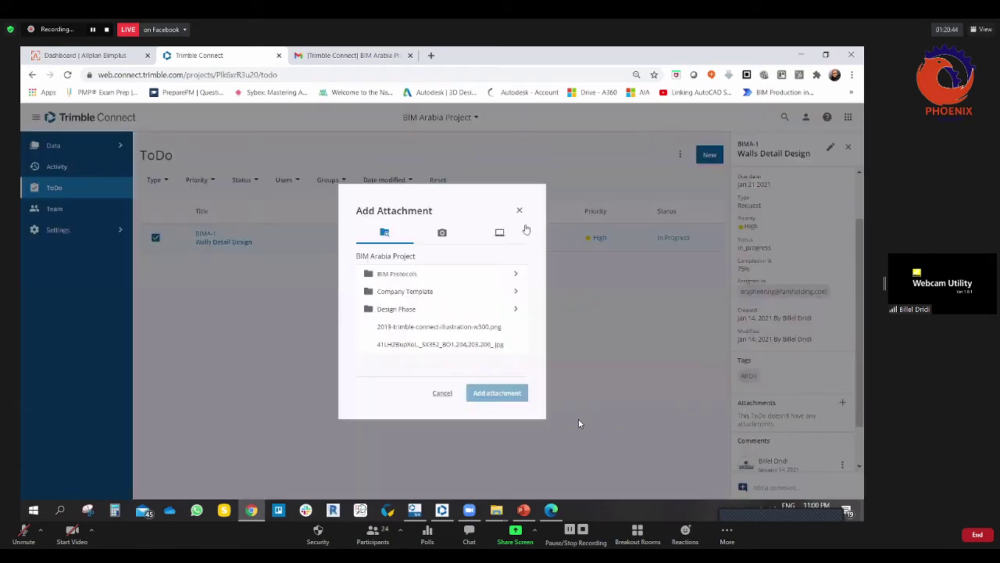
left_click(521, 213)
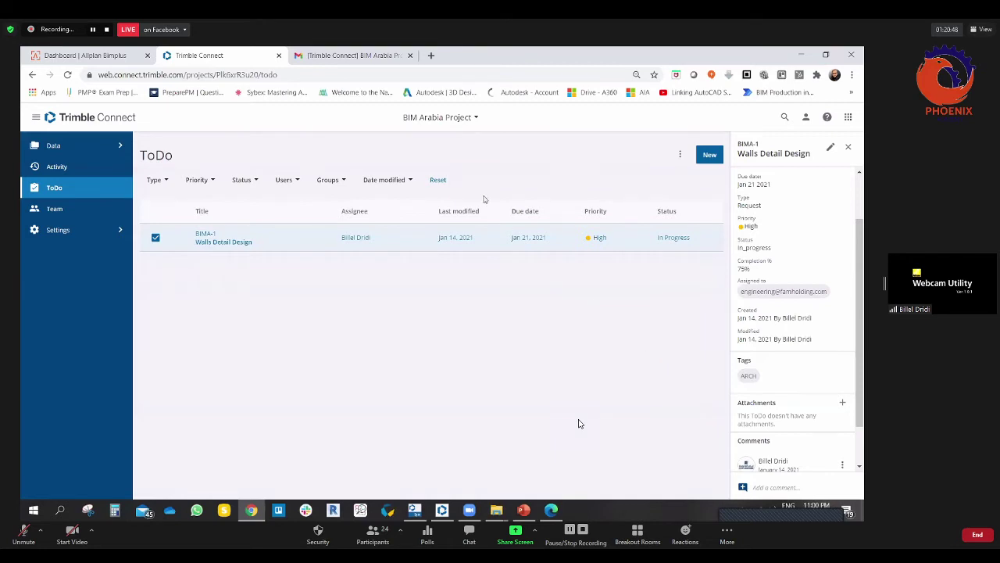
left_click(338, 59)
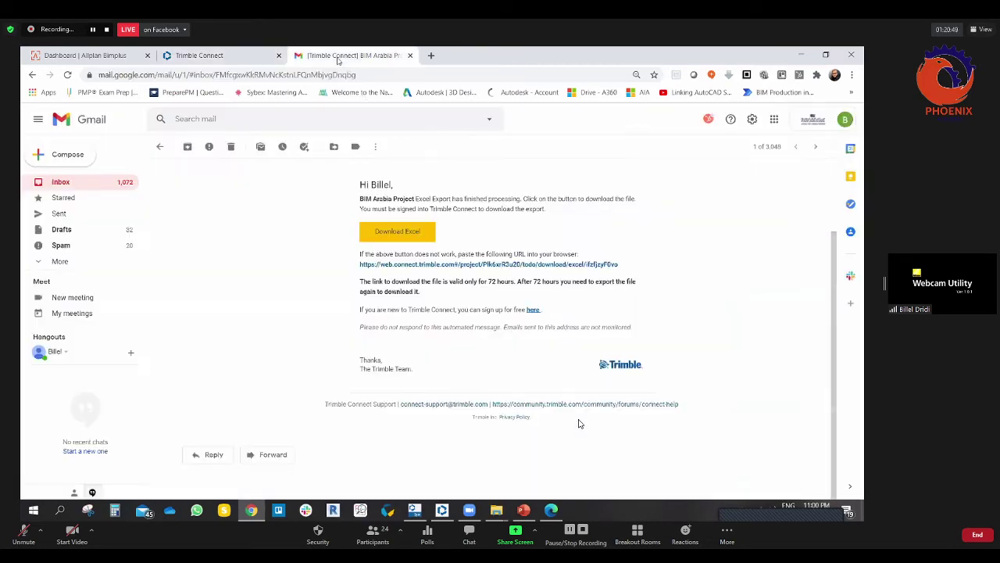
Step: Refresh the Gmail inbox, reread the Excel export email, then return to Trimble Connect's ToDo page
left_click(78, 180)
left_click(67, 75)
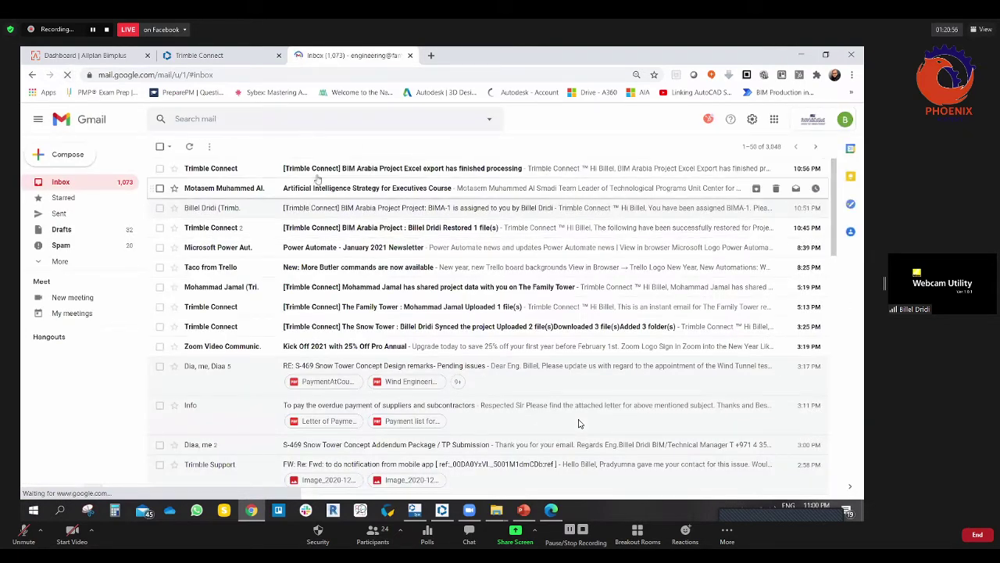
left_click(439, 172)
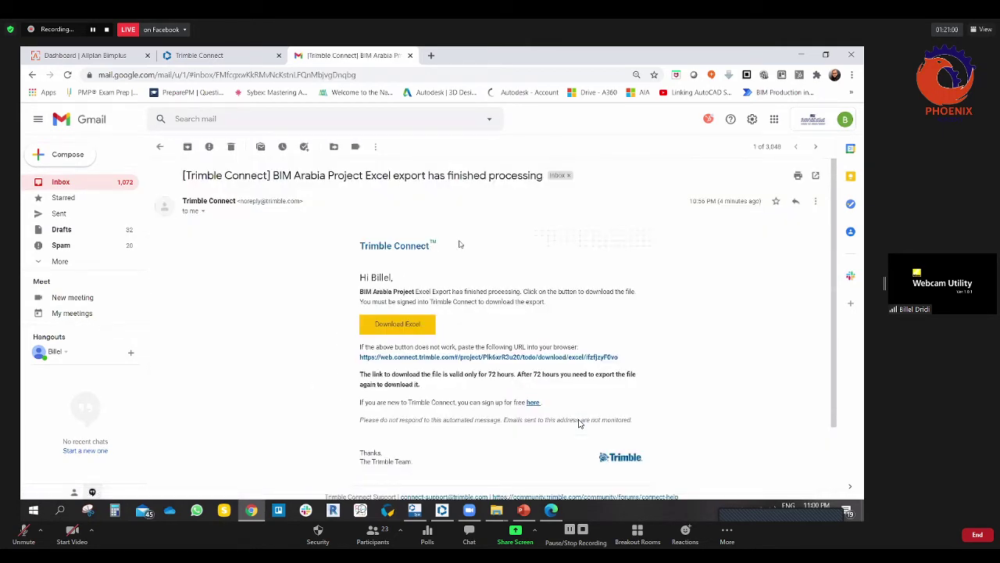
key("alt+Left")
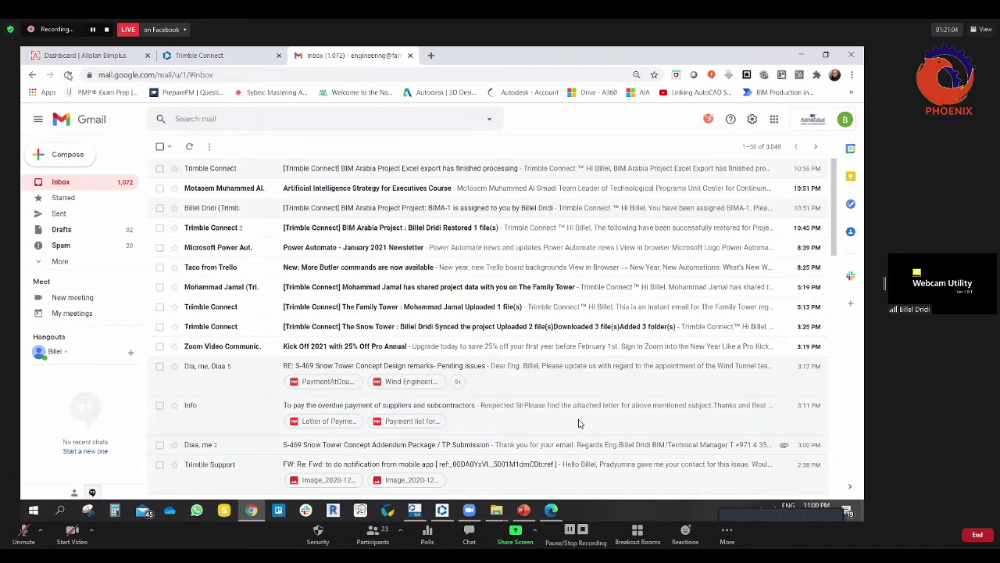
key("F5")
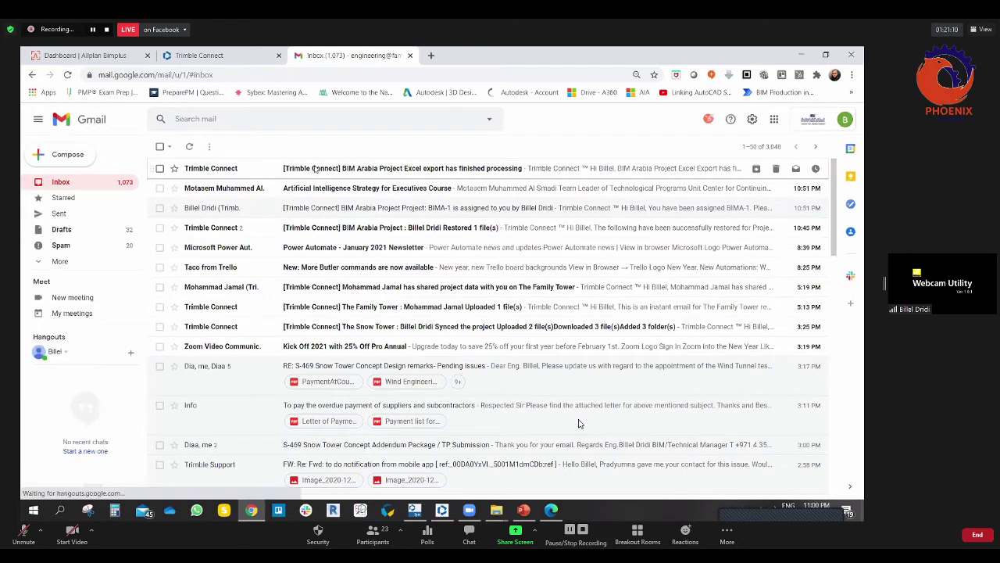
left_click(67, 74)
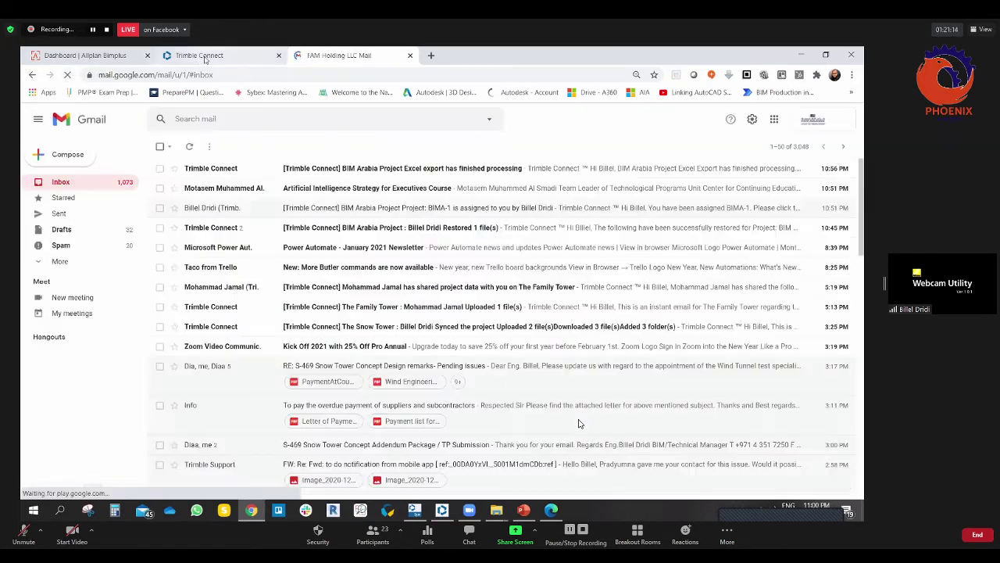
left_click(204, 58)
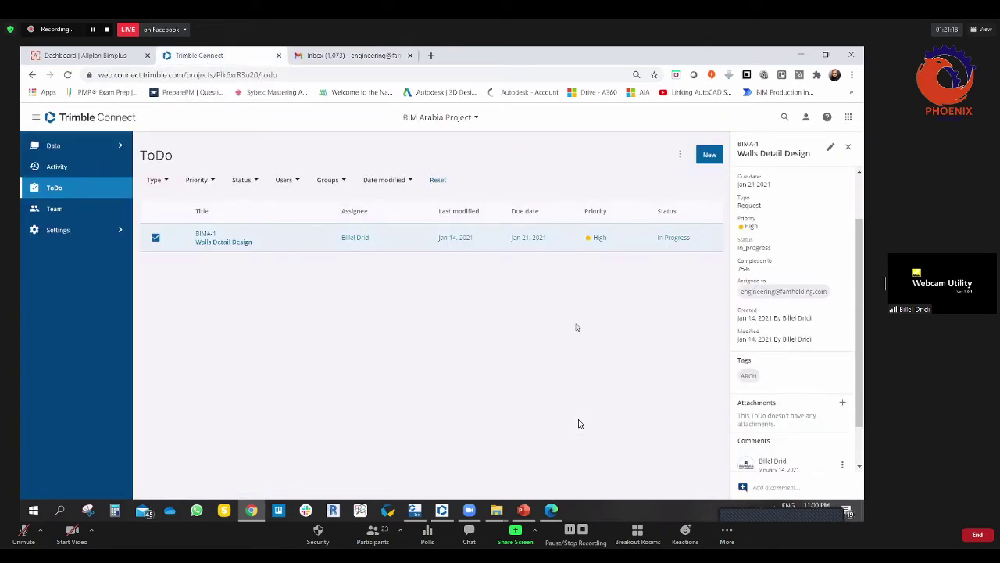
Step: Scroll BIMA-1's details down to the posted comment, then go to the Gmail inbox
scroll(777, 376, "down", 1)
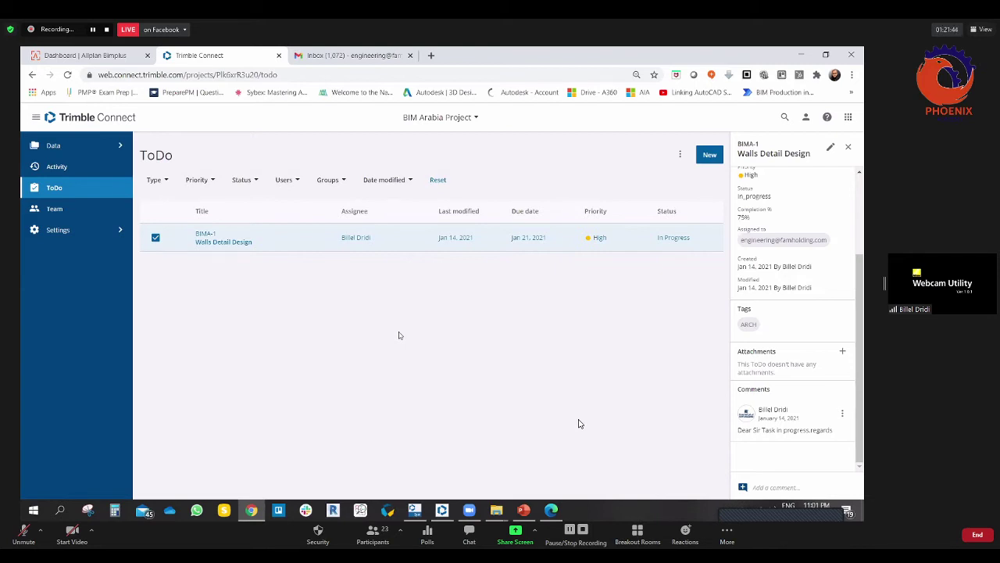
left_click(353, 55)
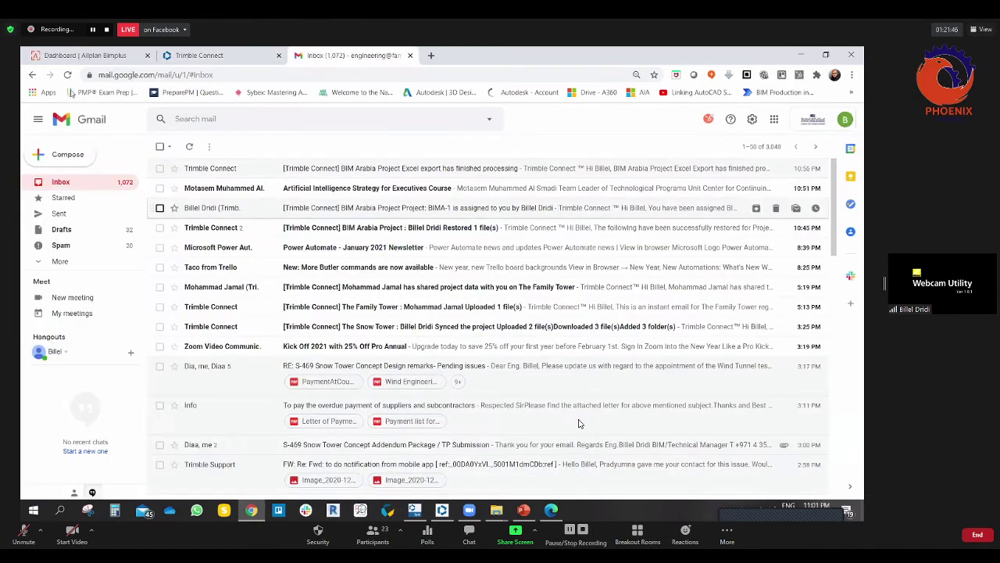
key("F5")
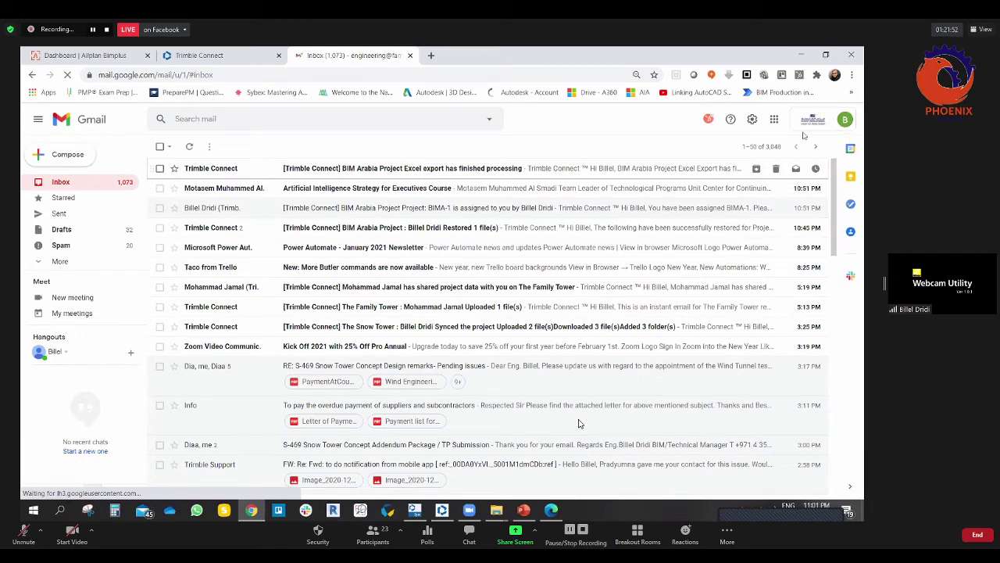
left_click(844, 119)
left_click(734, 279)
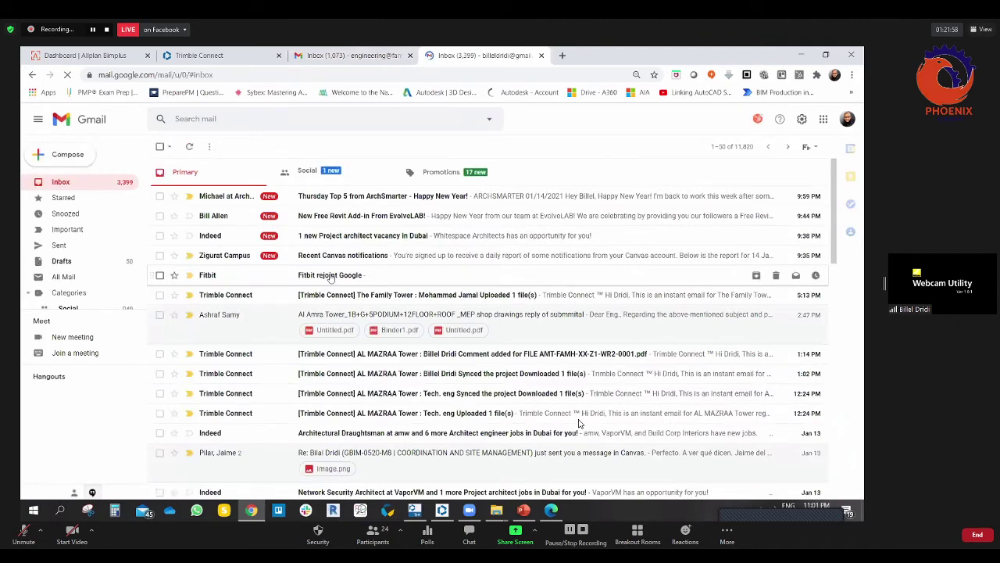
left_click(541, 55)
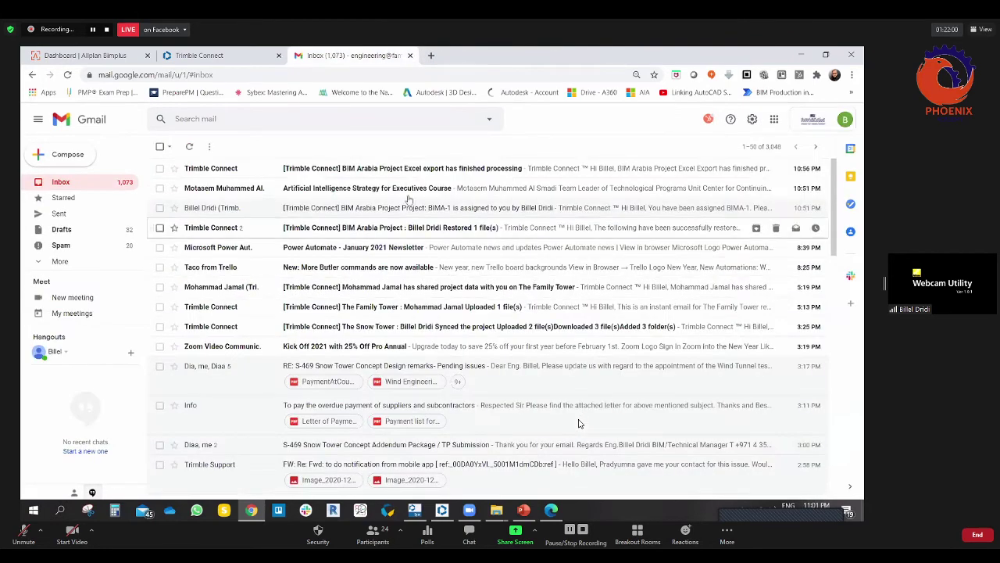
left_click(67, 75)
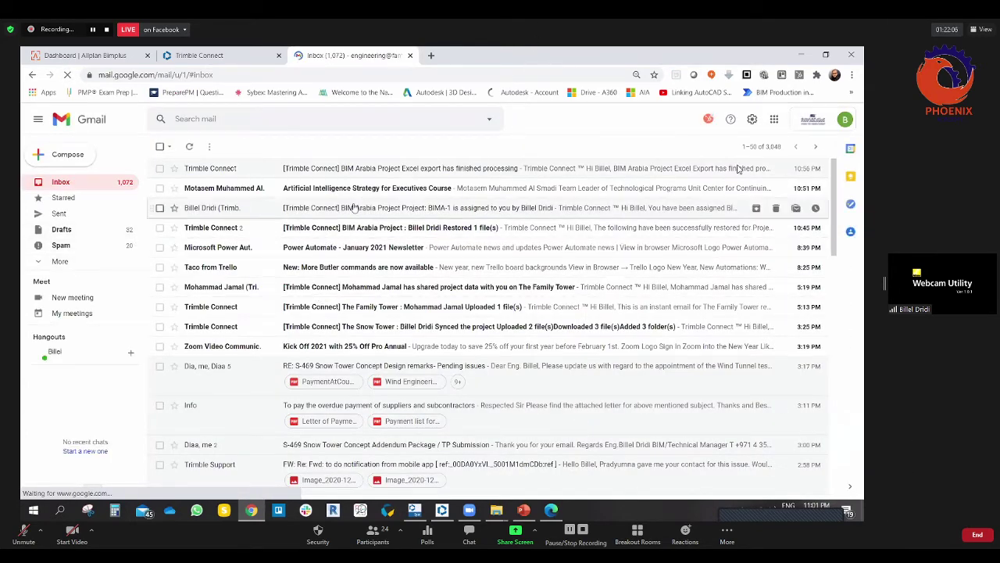
Step: Close the BIMA-1 details panel so only the BIM Arabia Project ToDo list shows
left_click(372, 535)
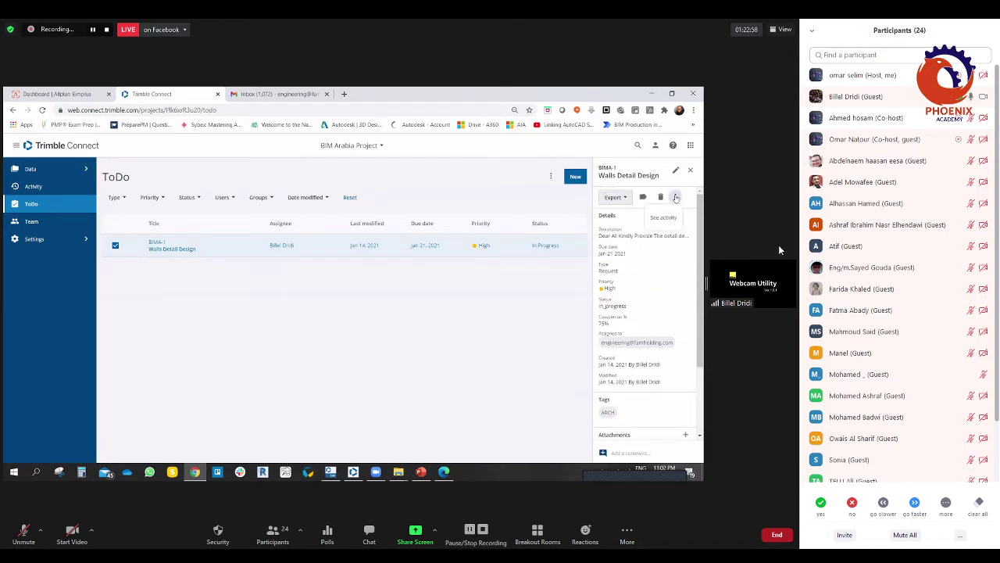
mouse_move(925, 307)
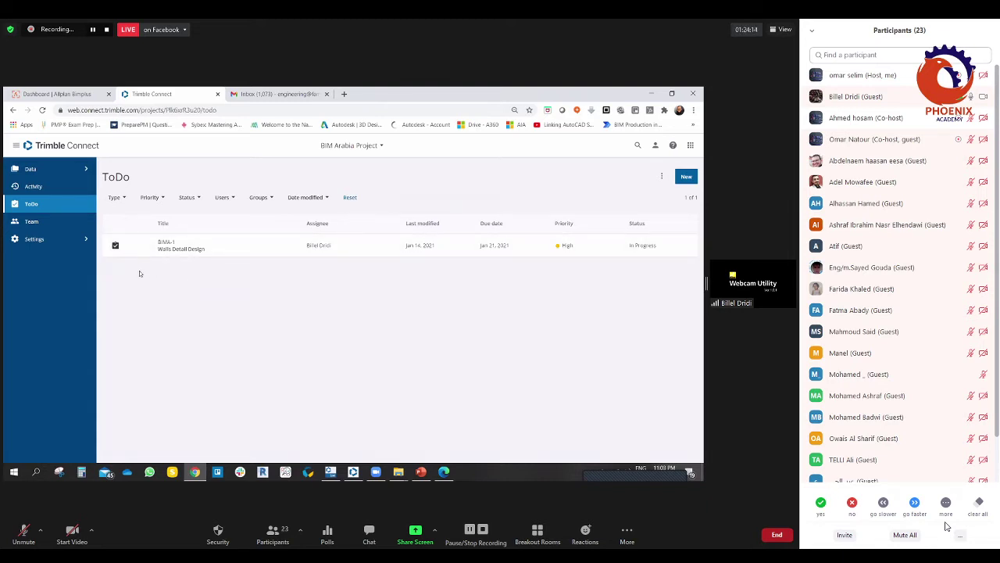
Step: On the Team page, start a project invitation and enter the first invitee's e-mail address
left_click(31, 221)
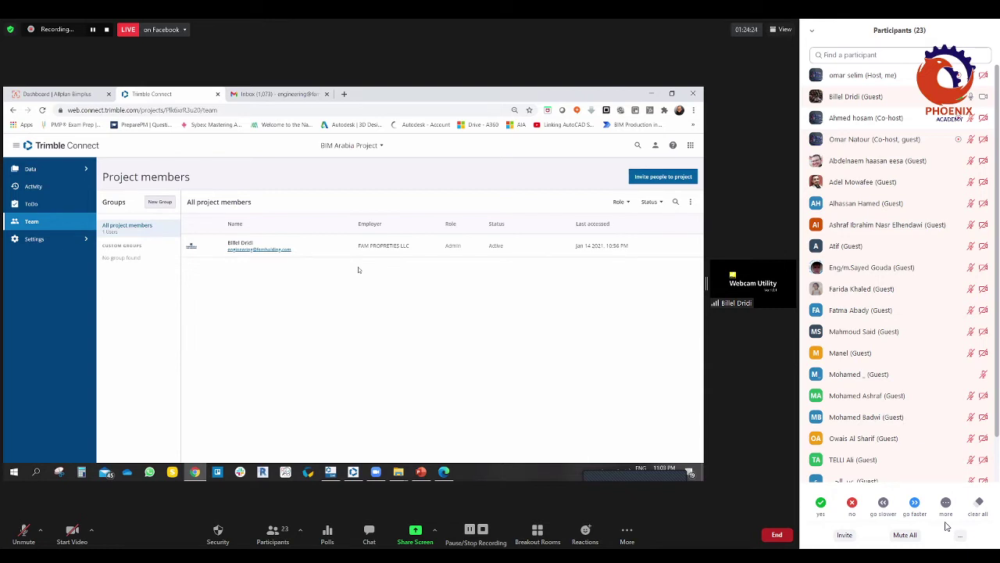
left_click(658, 180)
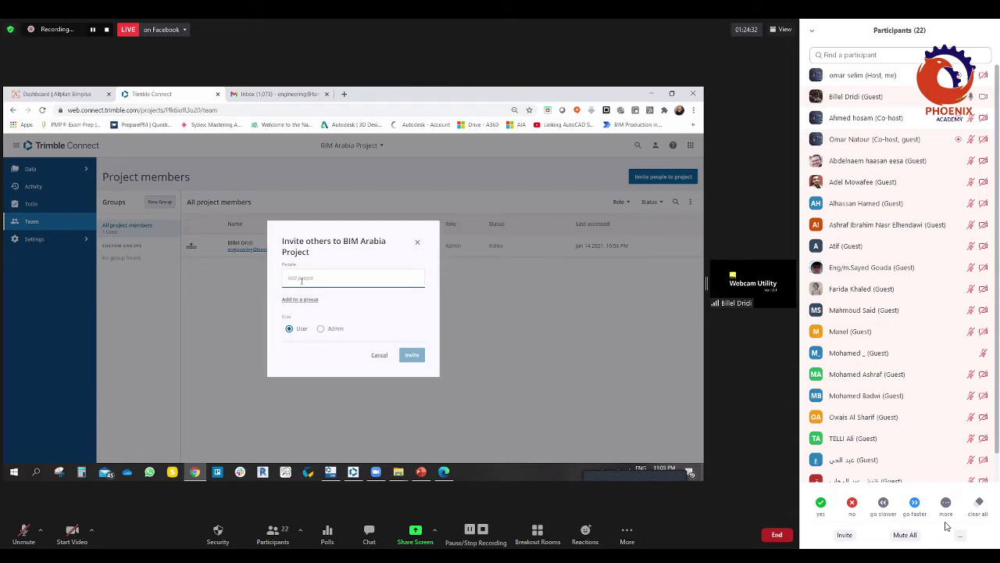
key("Return")
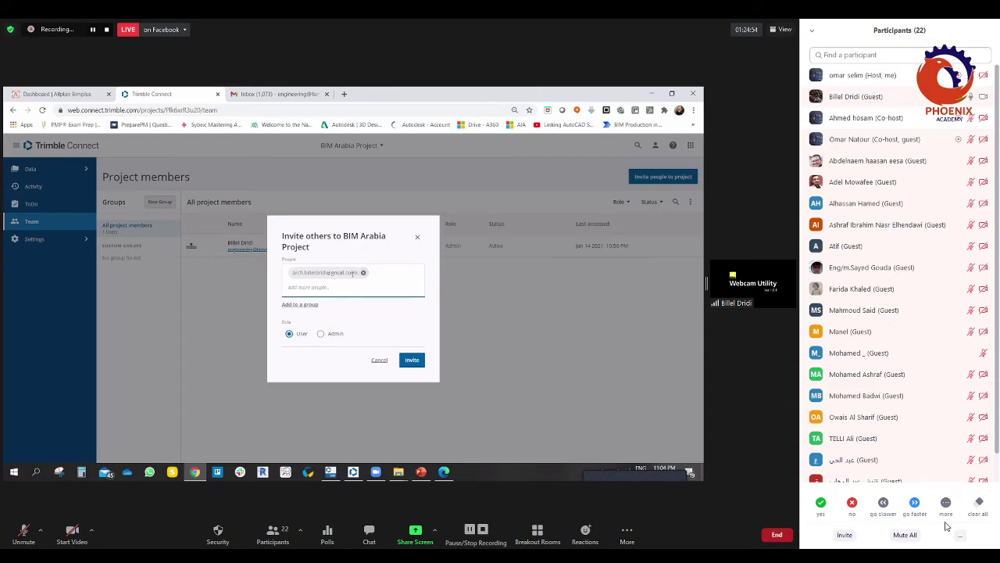
left_click(363, 273)
left_click(330, 279)
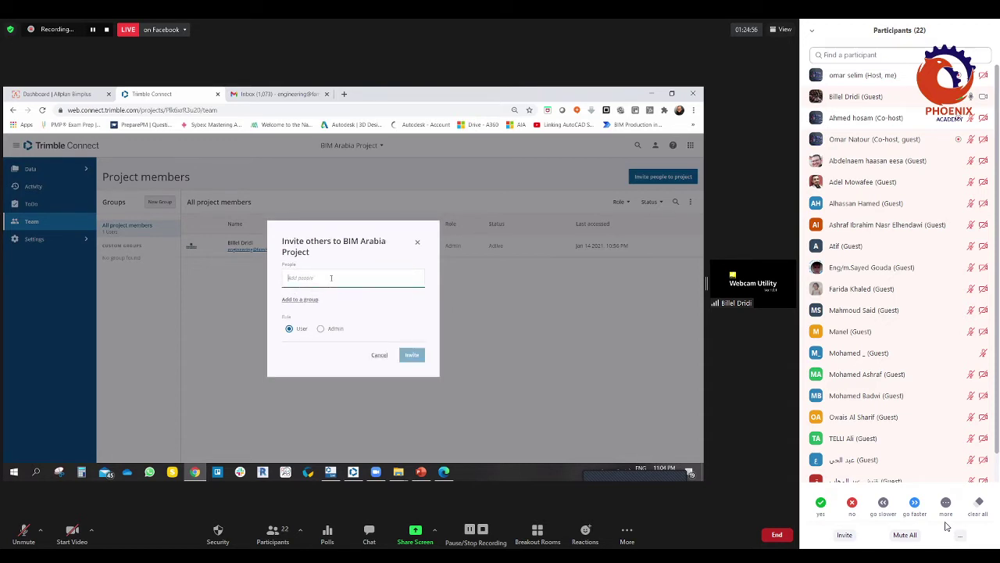
key("Return")
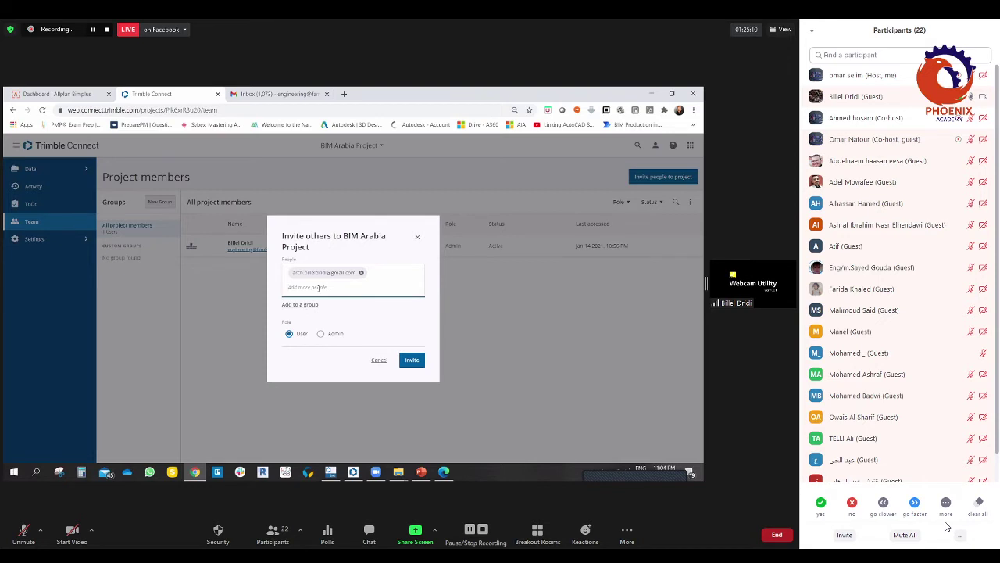
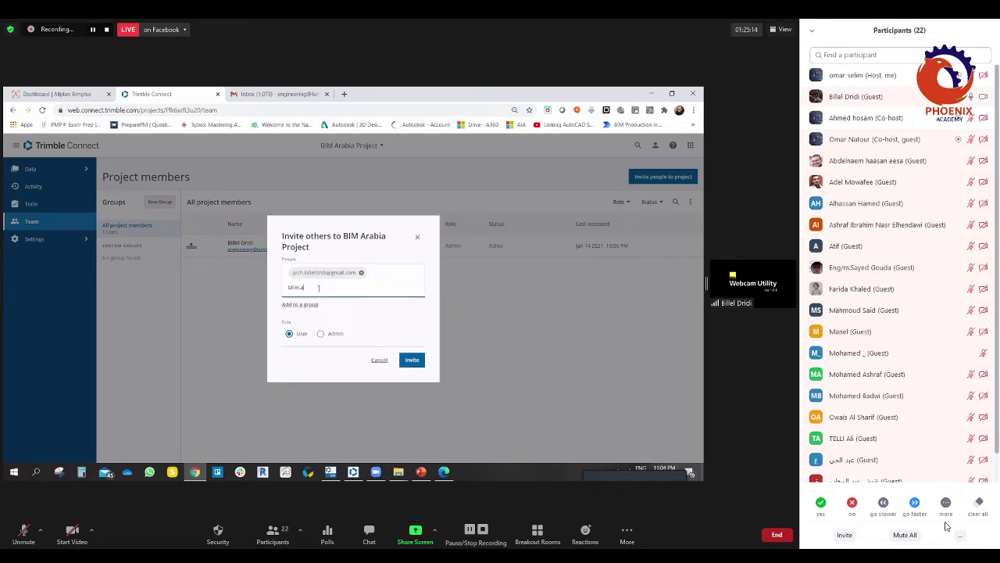
Step: Add the second invitee's e-mail address and send both invitations with the User role
key("Return")
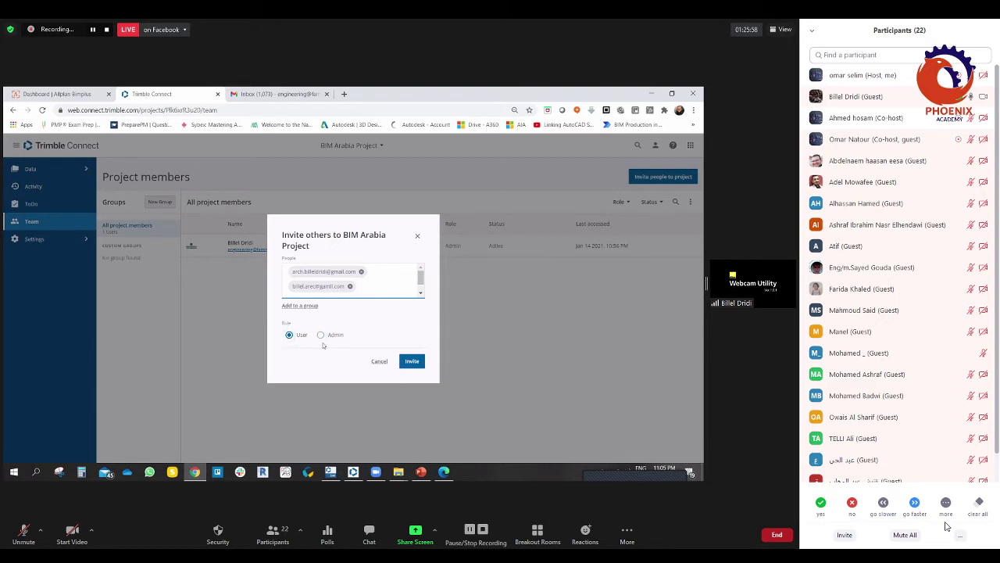
left_click(412, 362)
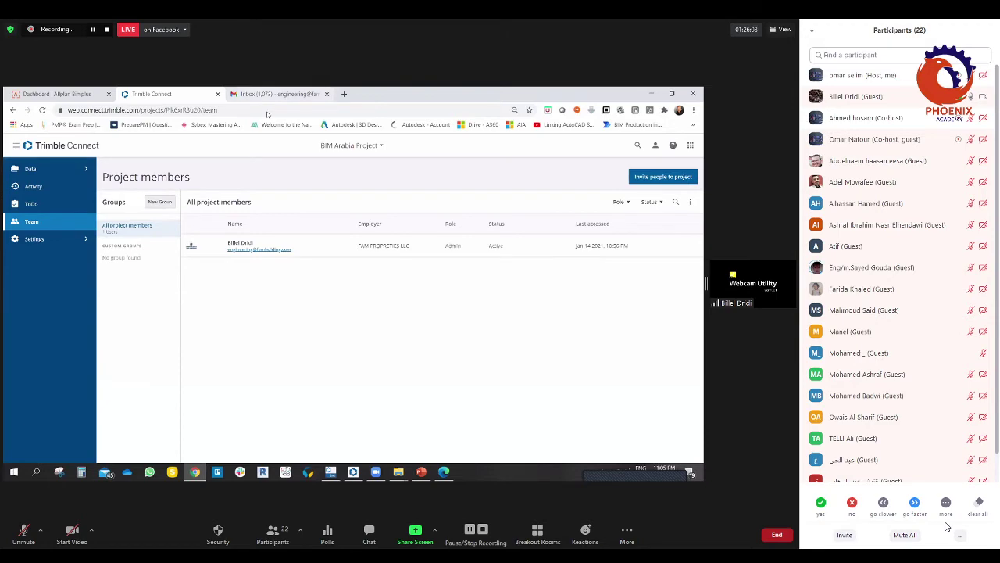
Step: Switch to Gmail and open the other signed-in Google account's inbox
left_click(272, 94)
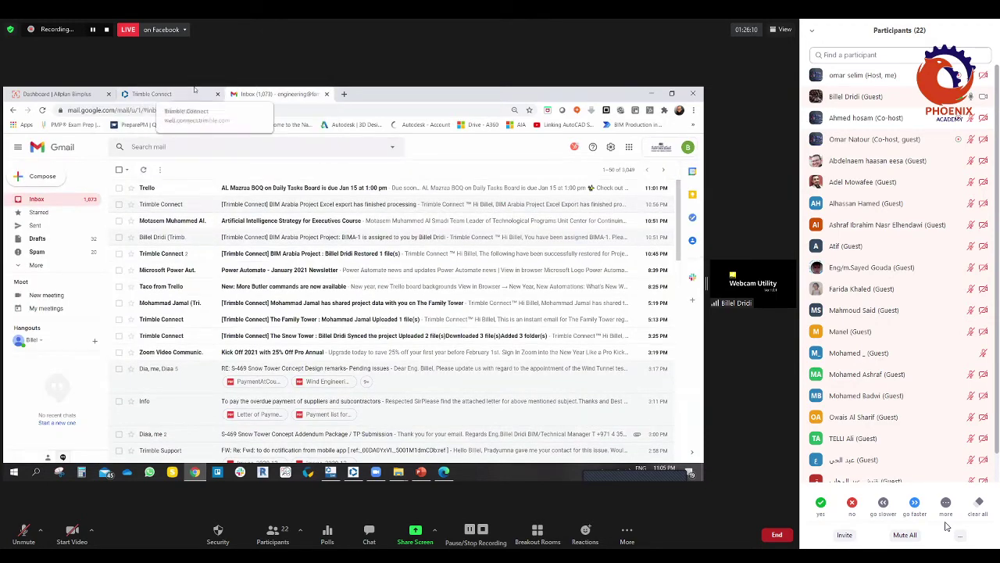
left_click(160, 94)
left_click(277, 94)
left_click(668, 148)
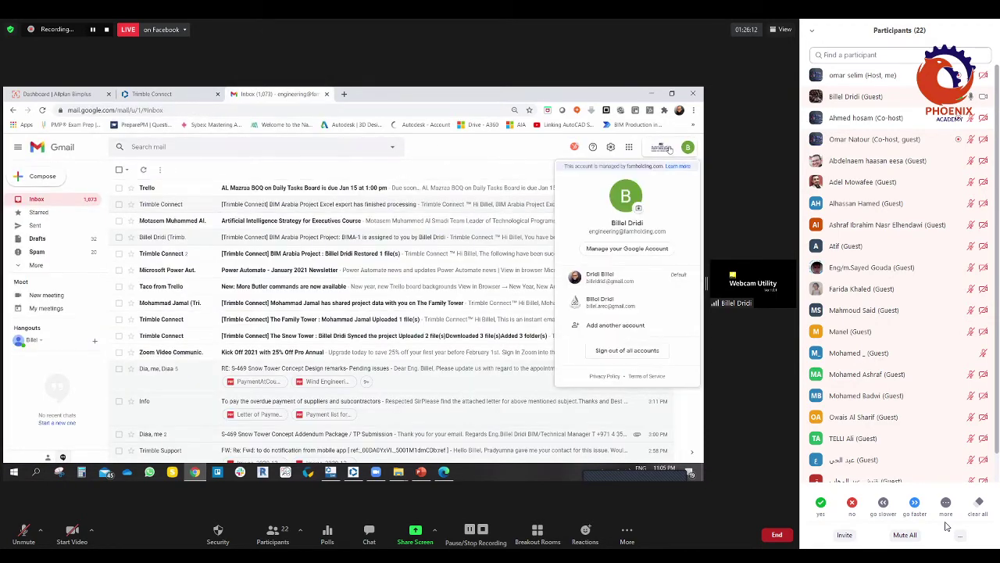
left_click(602, 298)
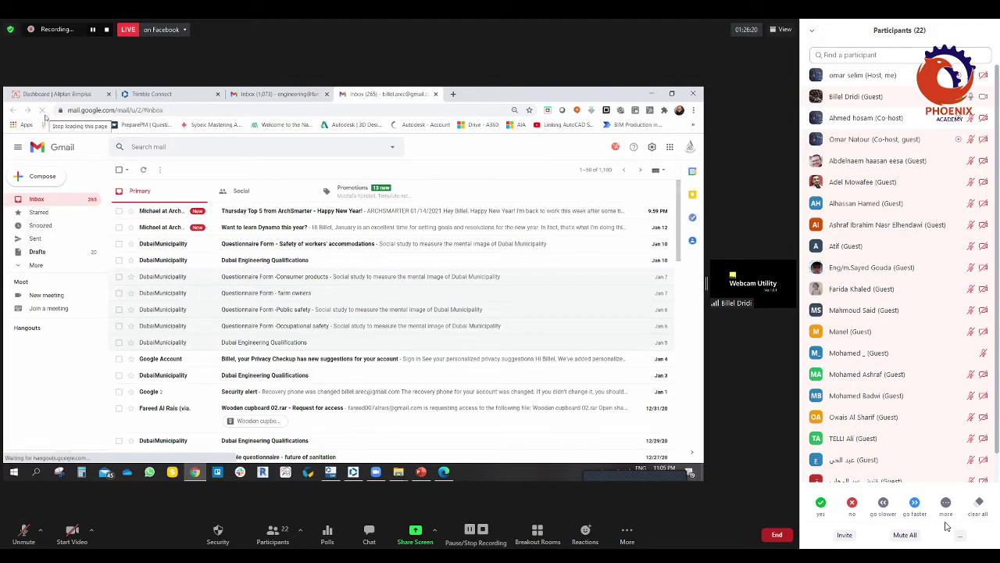
Step: Reload the Gmail page and sign in with another Google account via Add another account
left_click(689, 148)
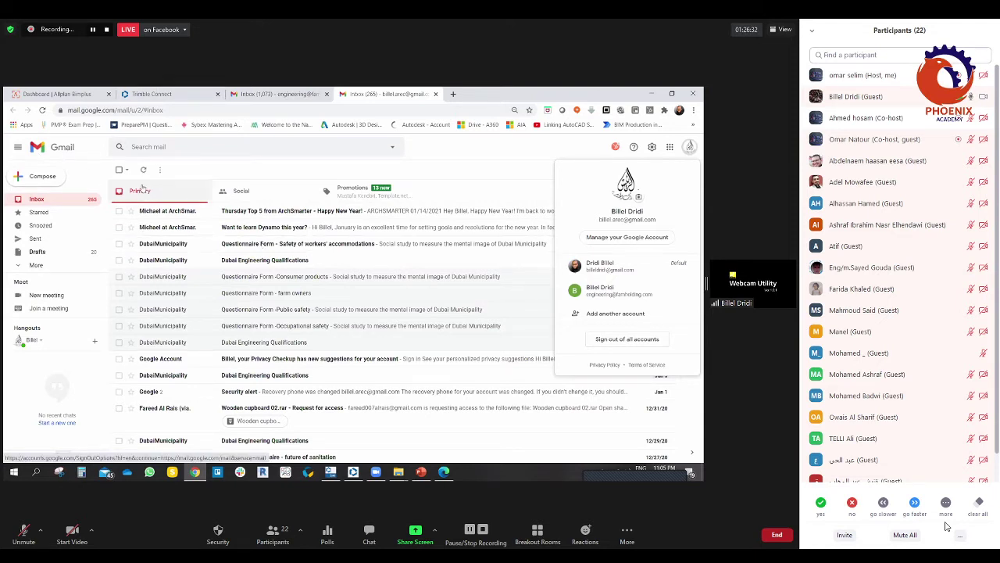
left_click(43, 110)
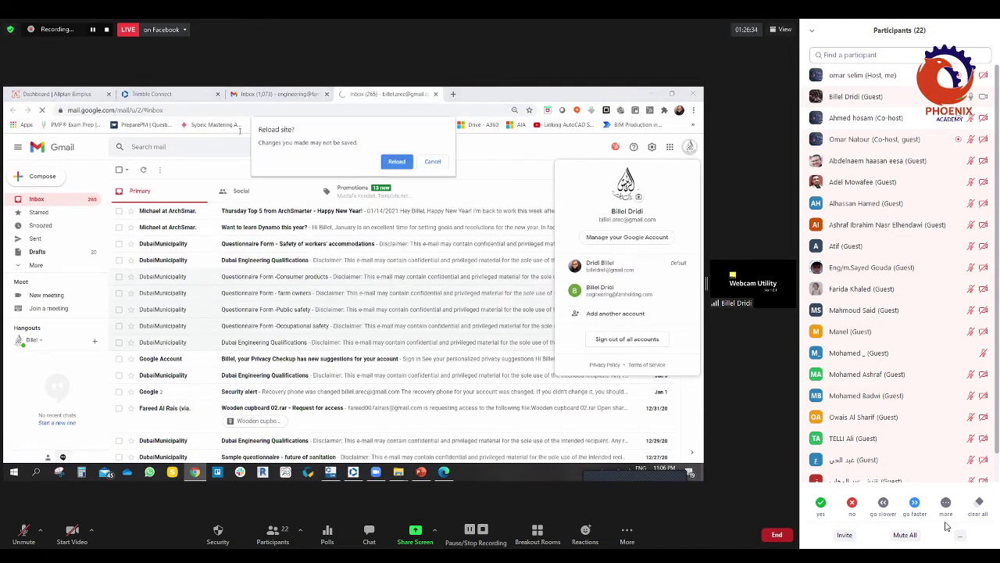
left_click(395, 164)
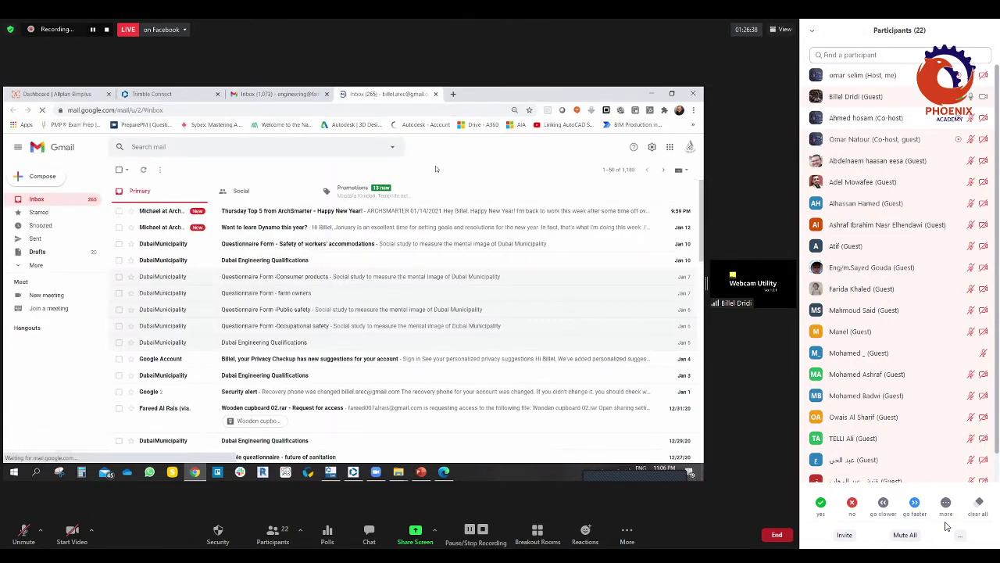
left_click(689, 147)
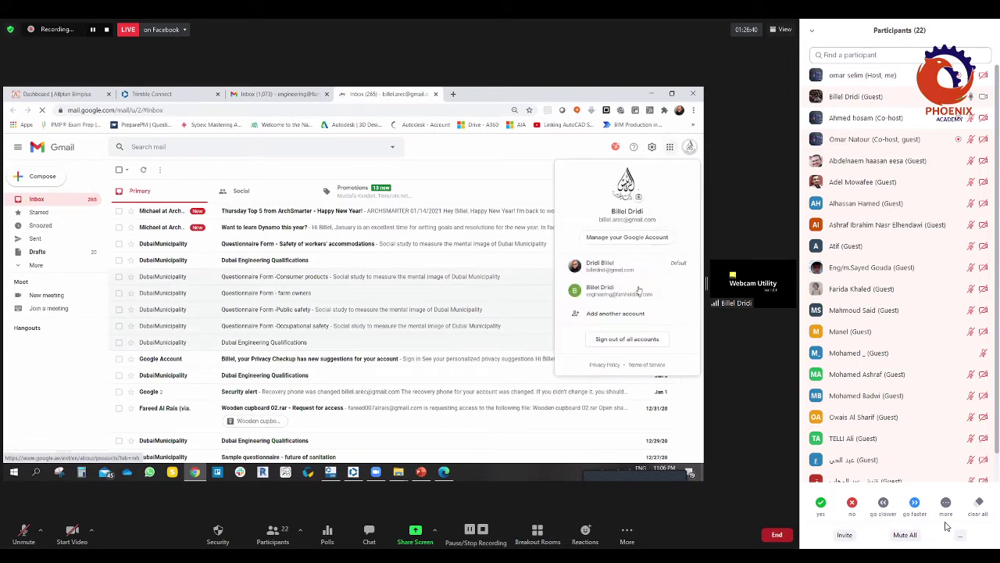
left_click(613, 314)
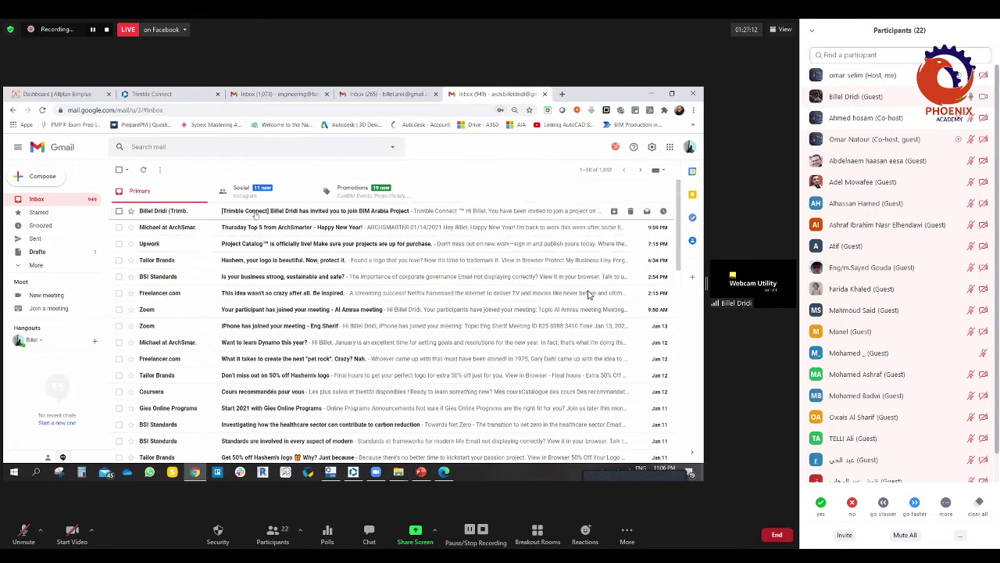
Step: Open the Trimble Connect invitation e-mail and read the project name and inviter
left_click(255, 212)
scroll(421, 325, "down", 1)
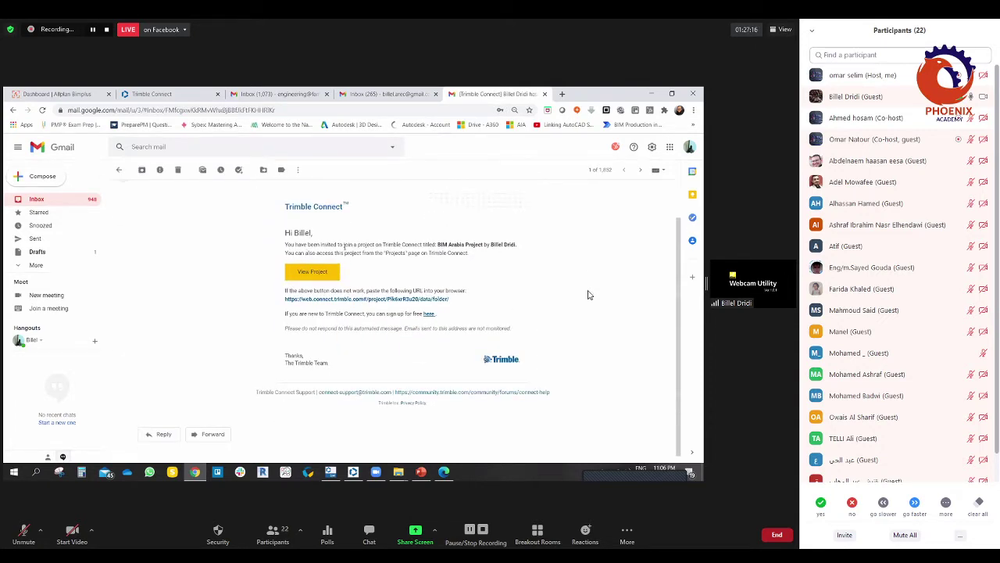
left_click_drag(438, 243, 517, 244)
left_click(447, 250)
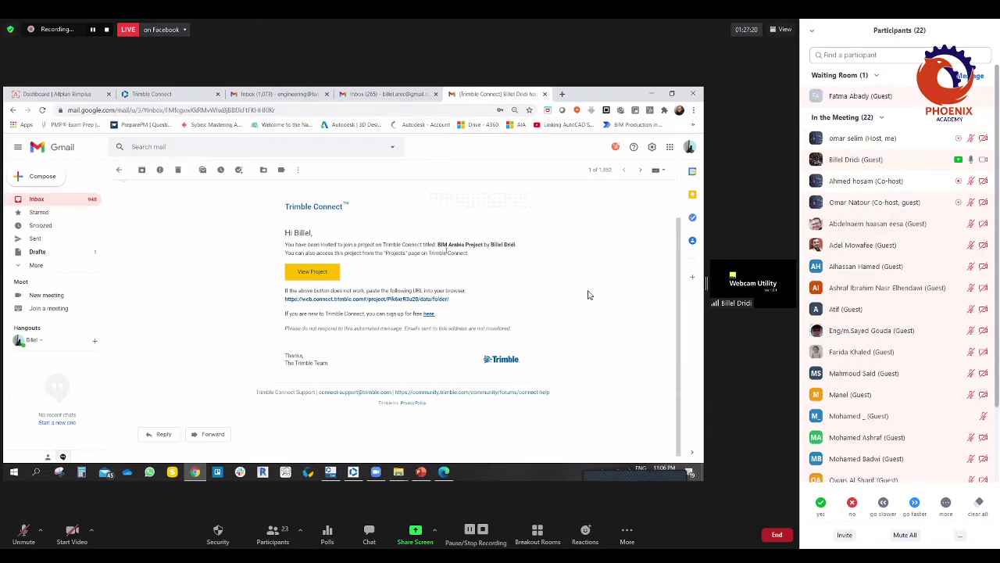
left_click_drag(491, 244, 519, 245)
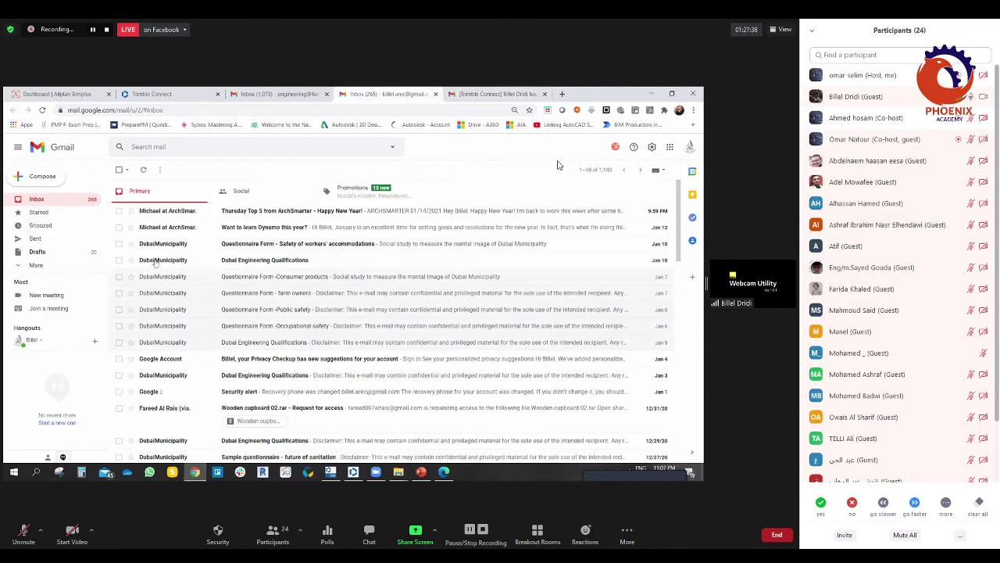
Step: Reload the inbox, then go back to the Trimble Connect project members page
left_click(42, 111)
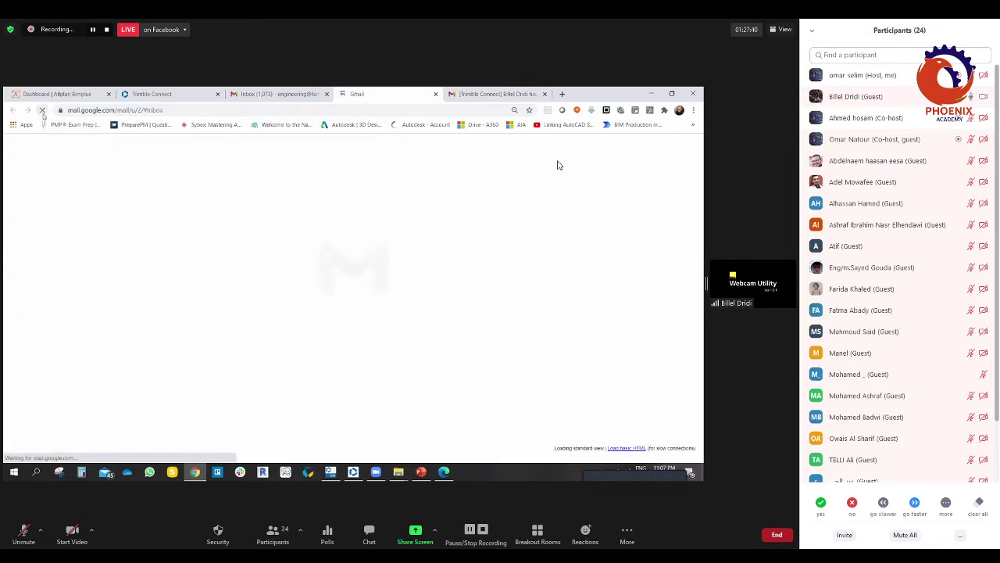
left_click(268, 93)
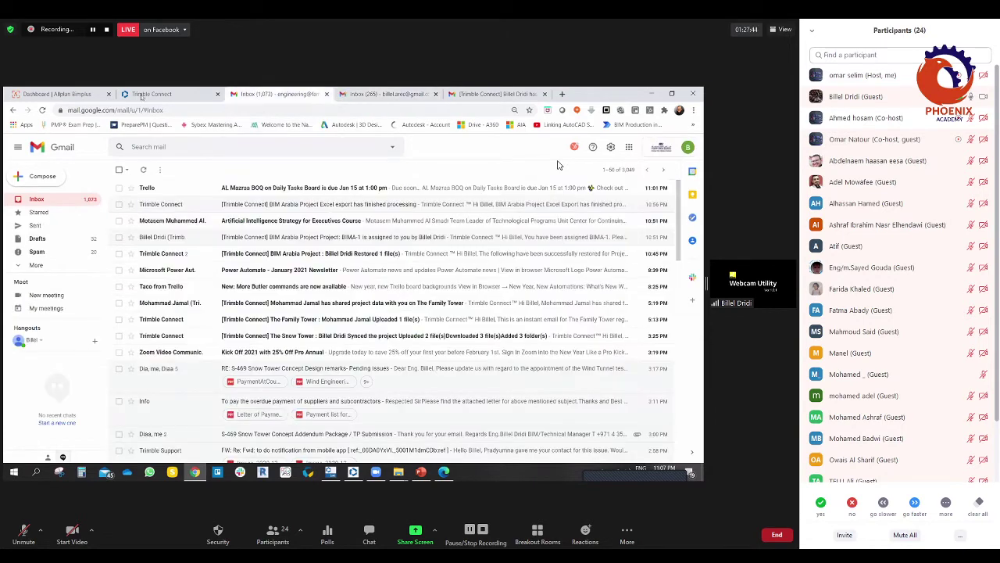
left_click(145, 94)
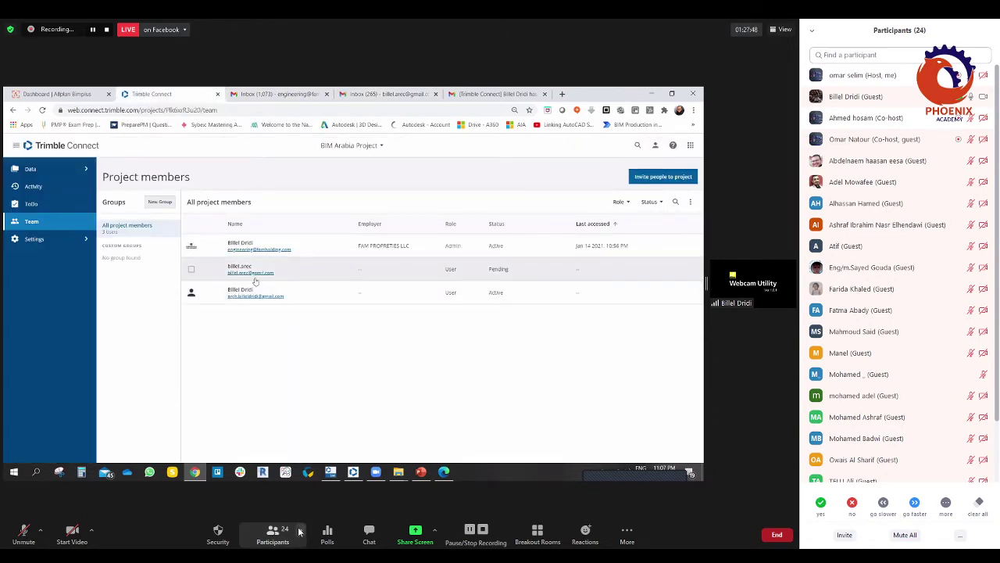
Step: Resend the activation e-mail to the Pending member from its details ⋮ menu, then deselect it
left_click(273, 535)
left_click(254, 276)
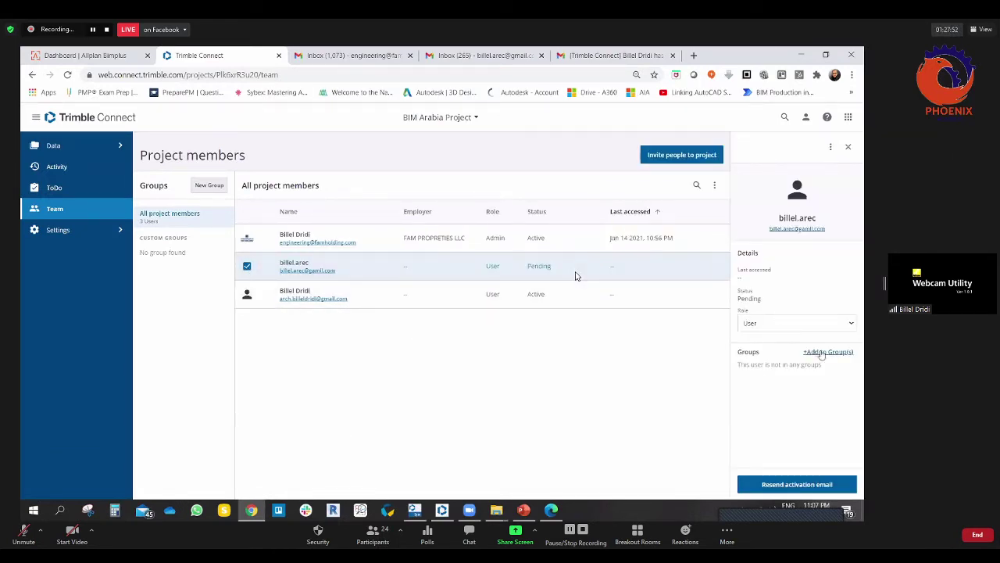
left_click(782, 229)
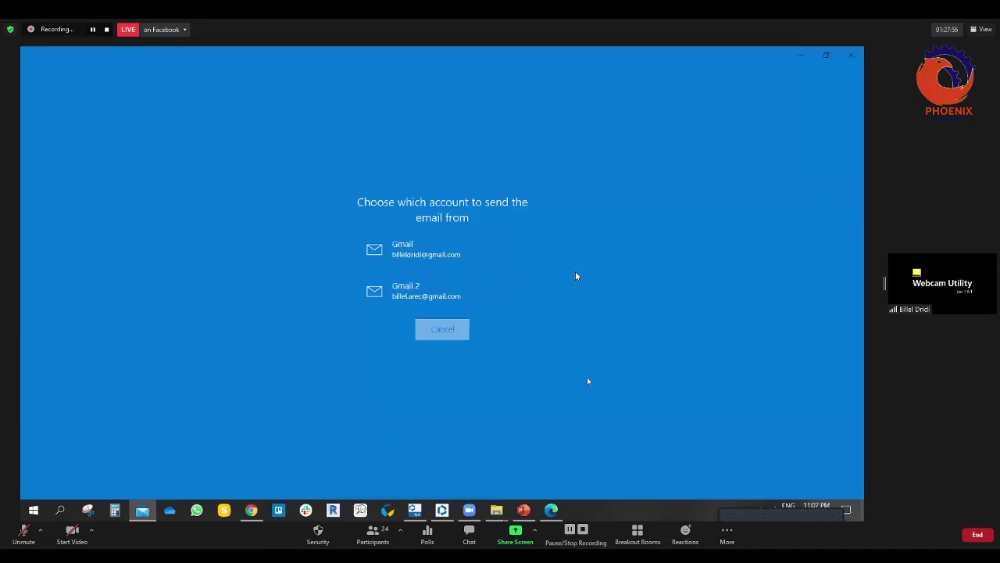
key("alt+F4")
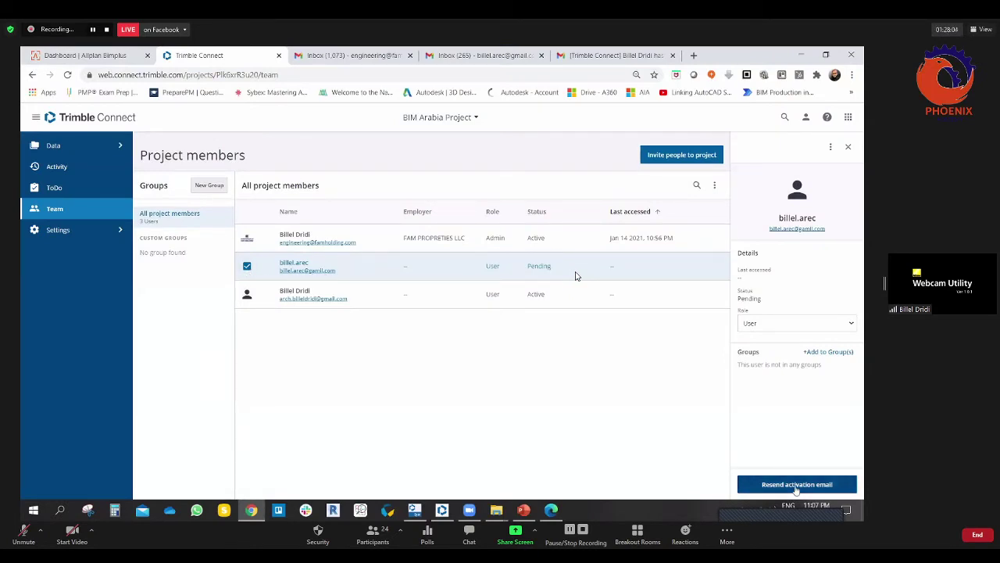
left_click(832, 147)
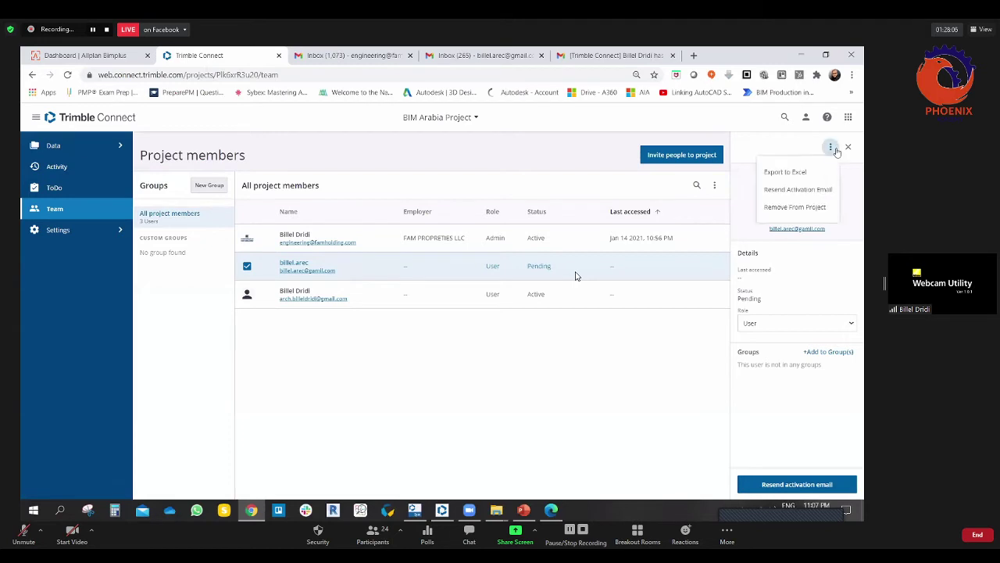
left_click(798, 190)
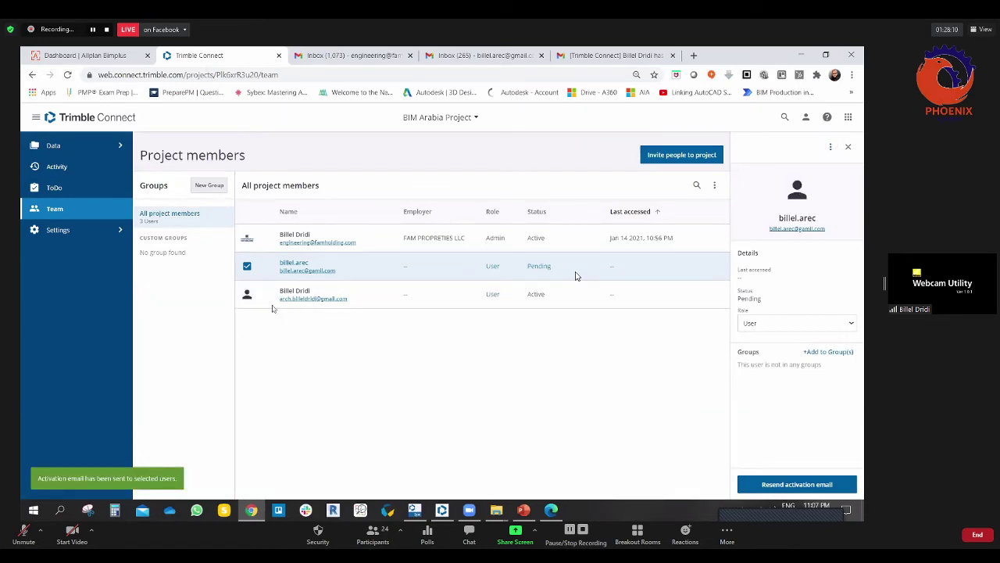
left_click(247, 265)
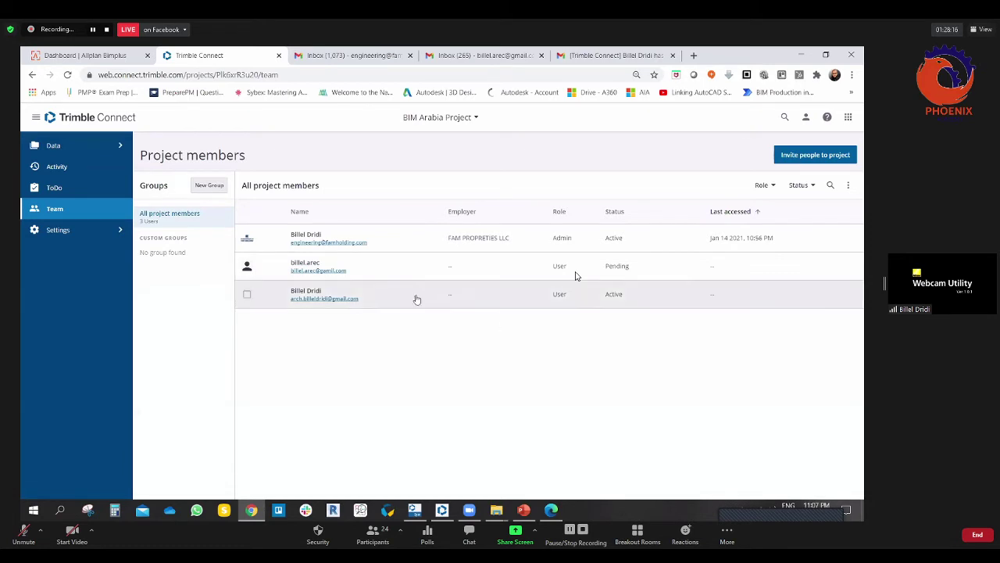
Step: Create a new custom group named 'arch team'
left_click(210, 186)
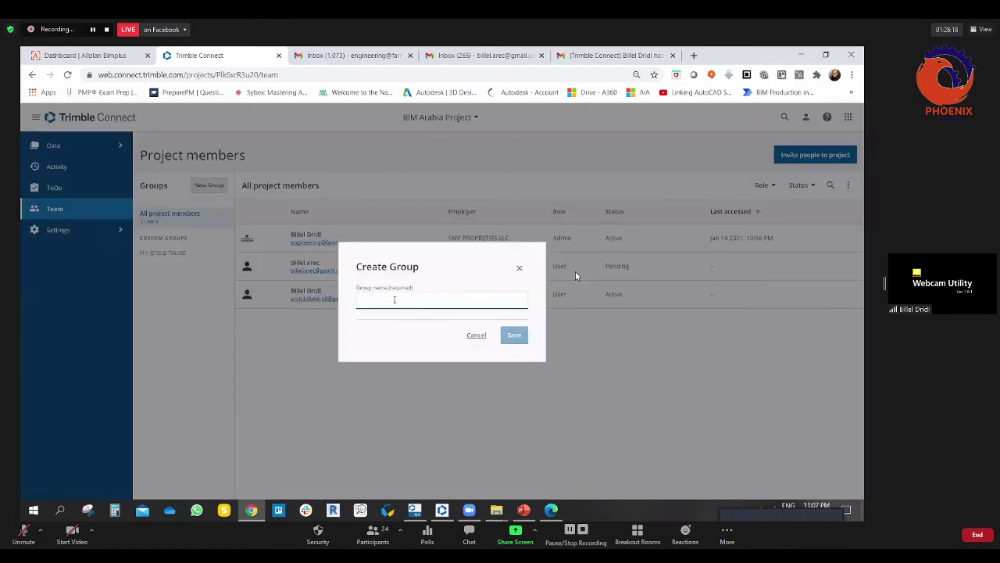
type("arch tea")
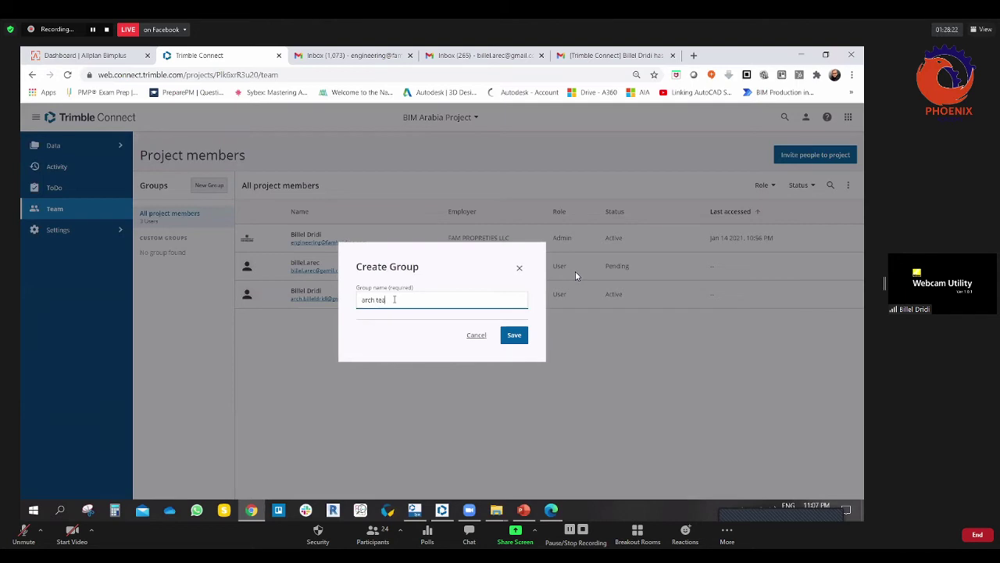
type("m")
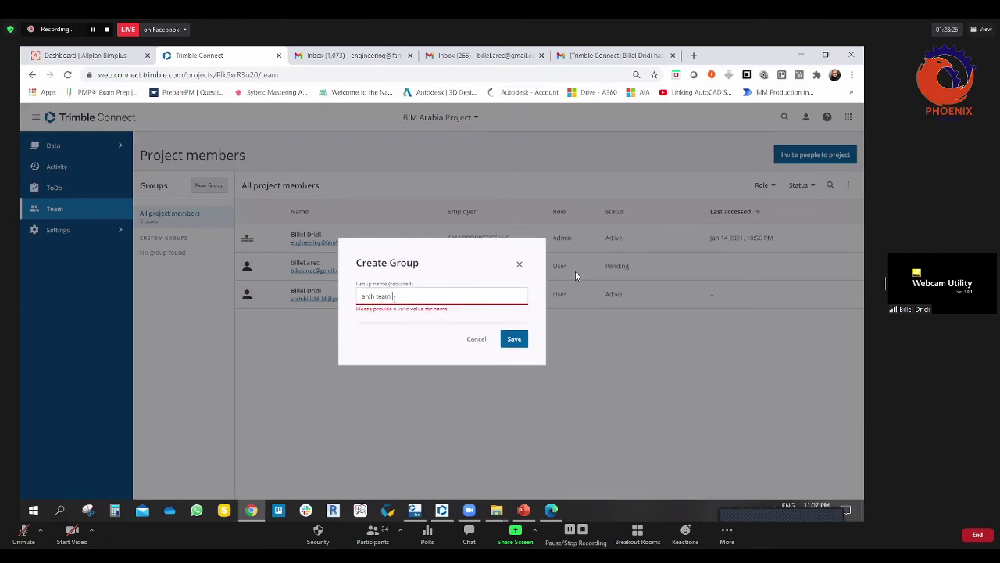
key("Return")
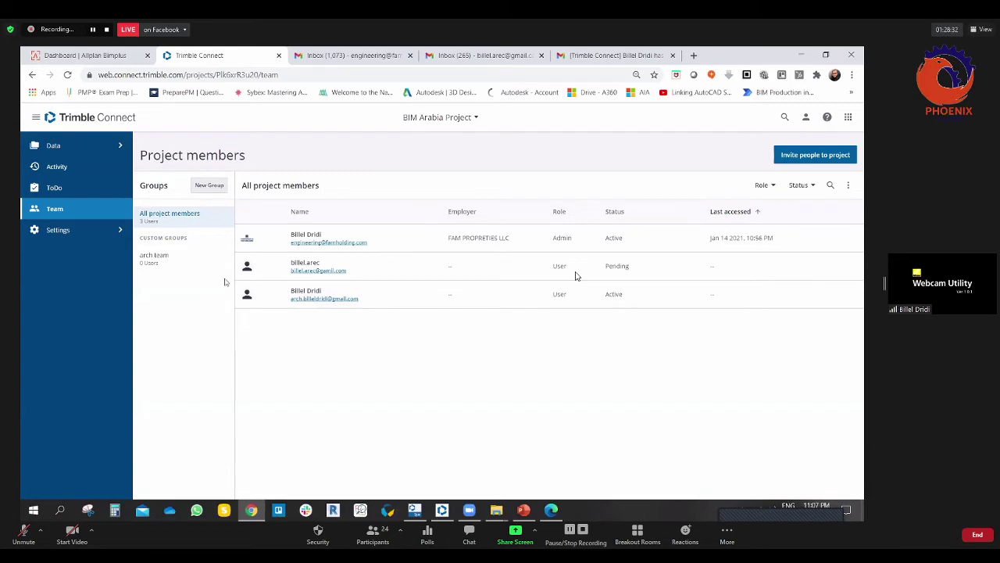
Step: Create a second custom group named 'str team'
left_click(210, 189)
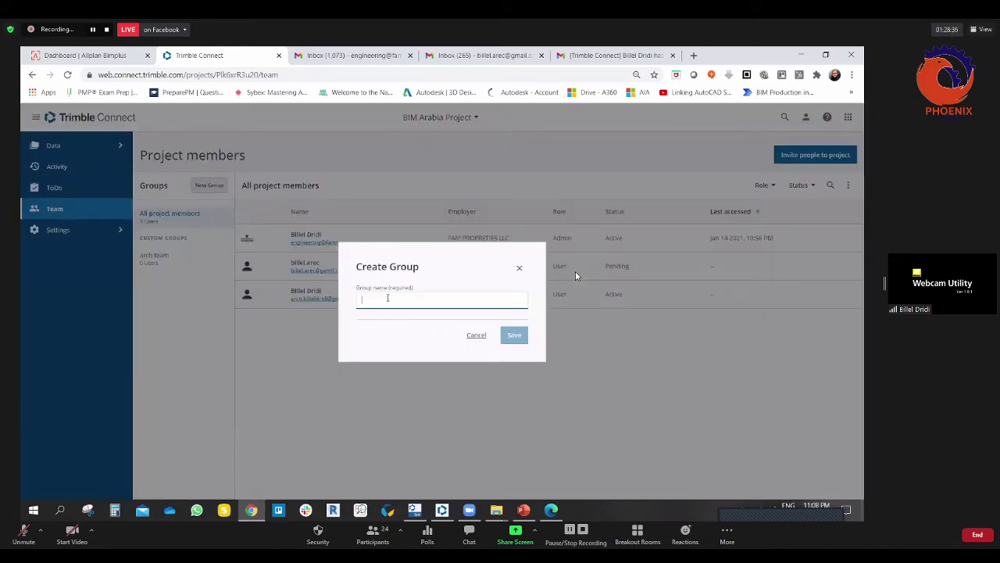
type("str team")
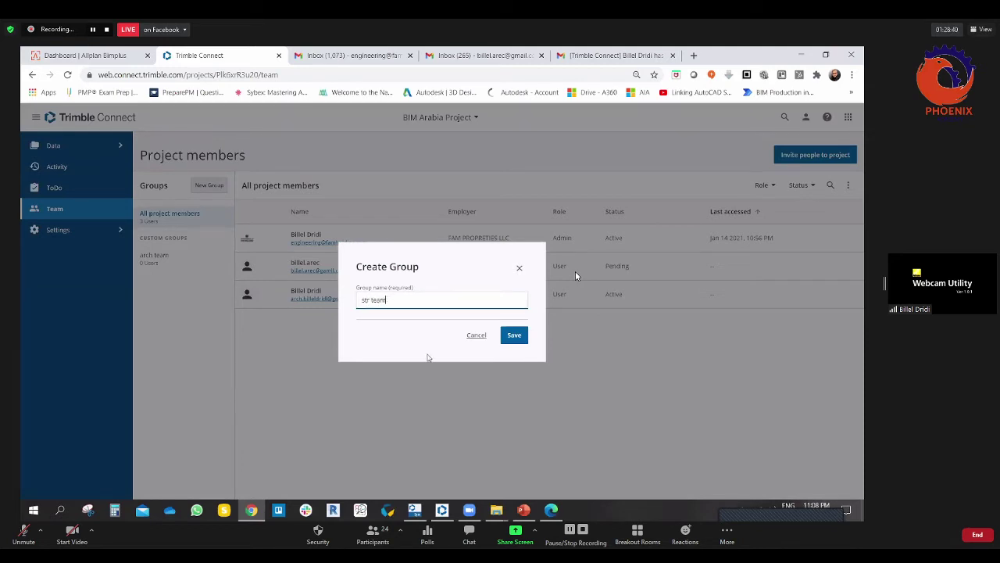
left_click(515, 335)
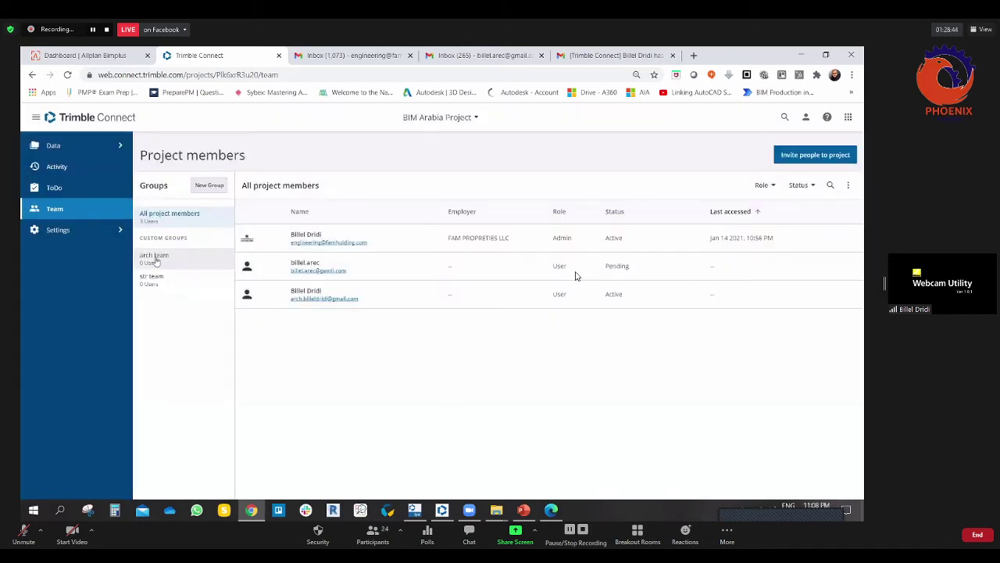
Step: Select the arch team group and choose Rename Group from its ⋮ menu
left_click(155, 258)
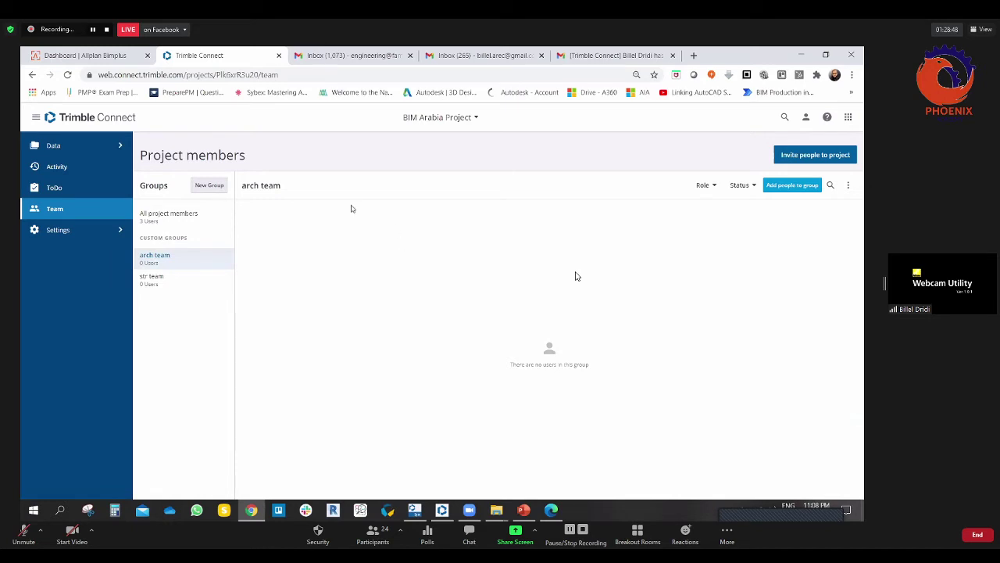
left_click_drag(252, 185, 286, 189)
left_click(297, 191)
left_click(848, 185)
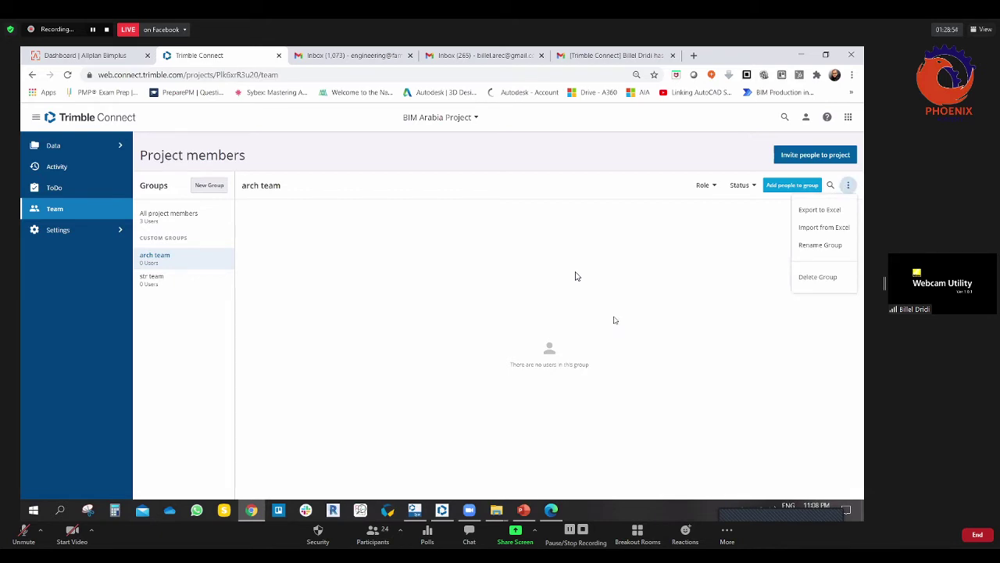
left_click(820, 244)
Step: Rename the arch team group to 'ARCH Team'
left_click_drag(393, 300, 318, 300)
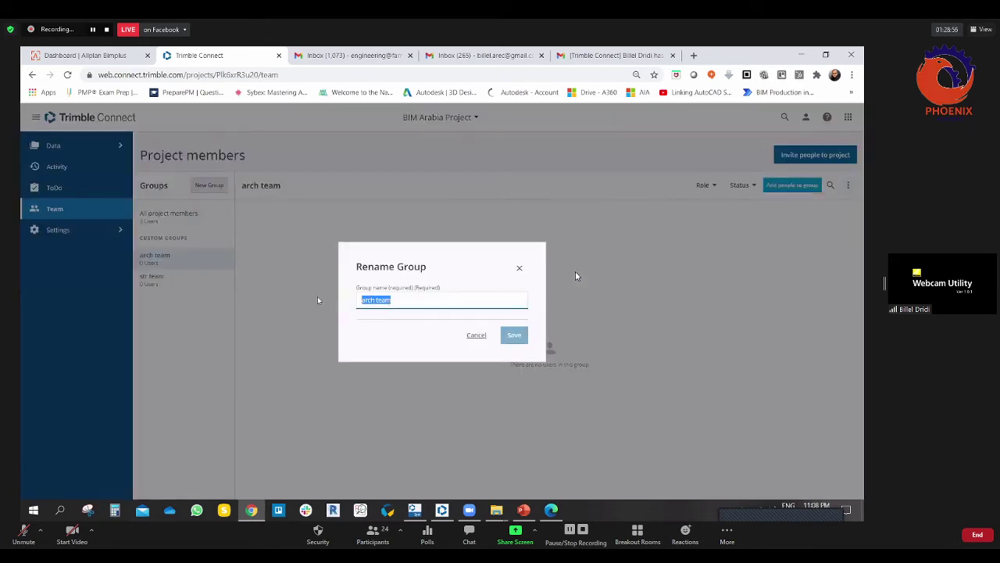
type("Ar")
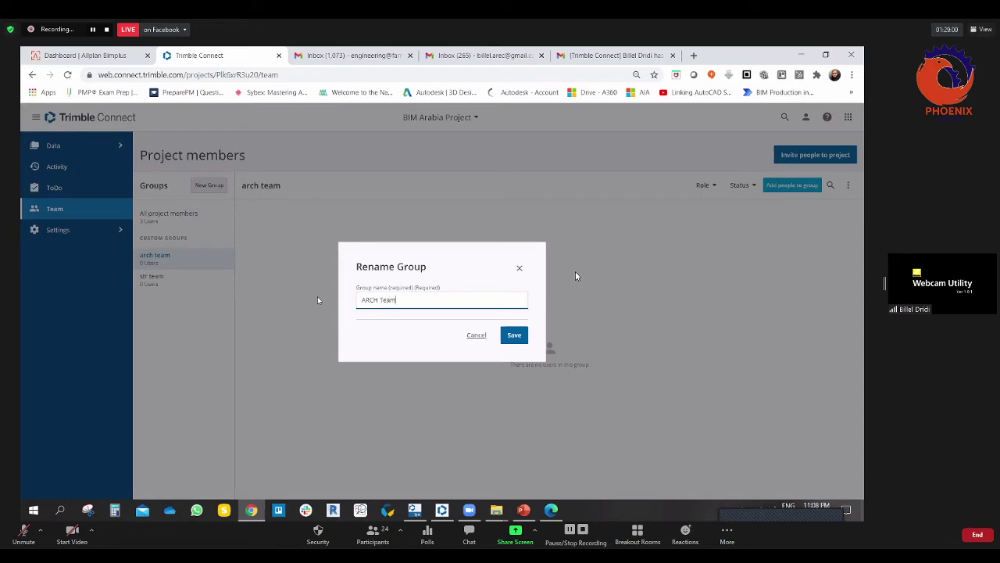
type("CH Team")
key("Return")
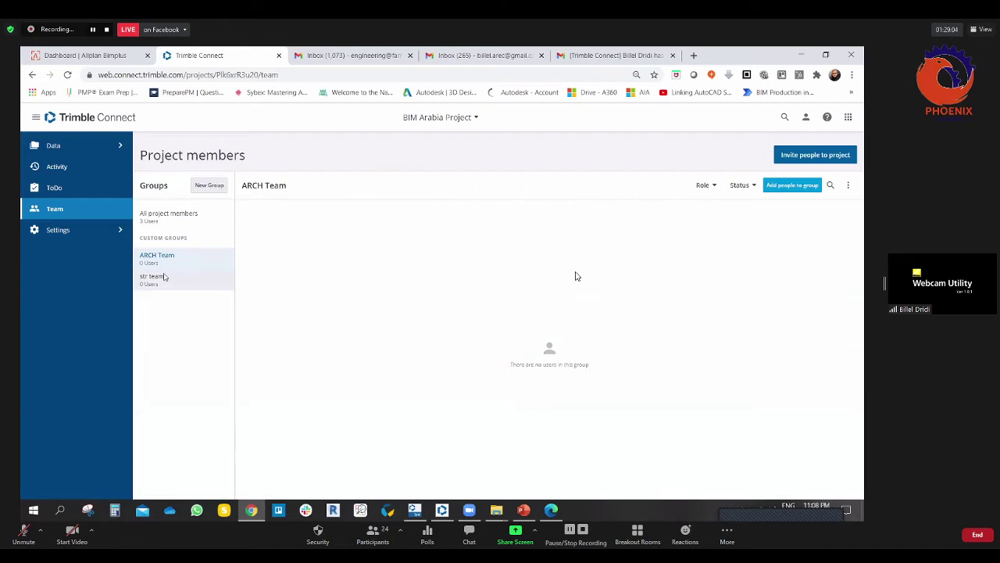
Step: Rename the str team group to 'STR Team' through its ⋮ menu
left_click(152, 285)
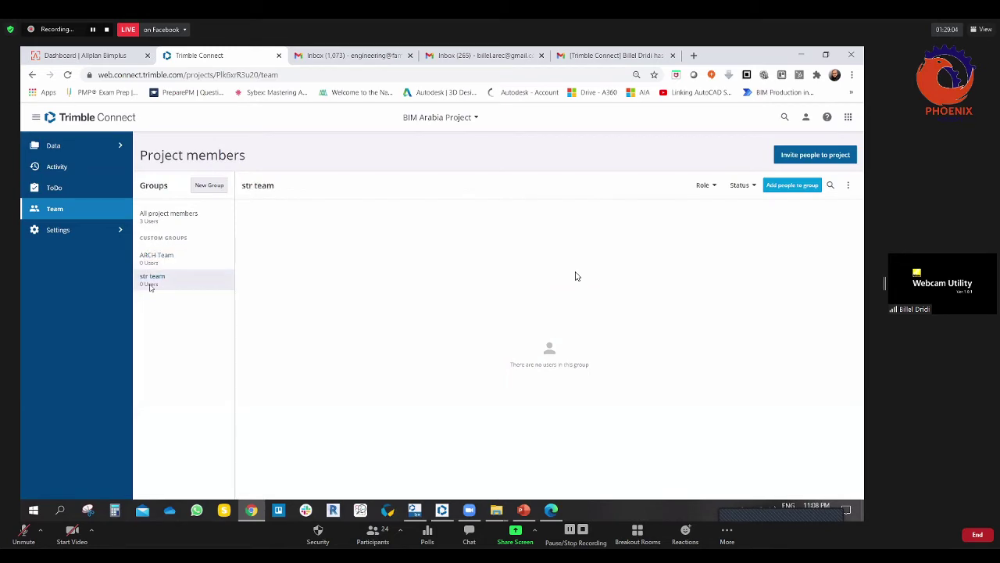
left_click(848, 186)
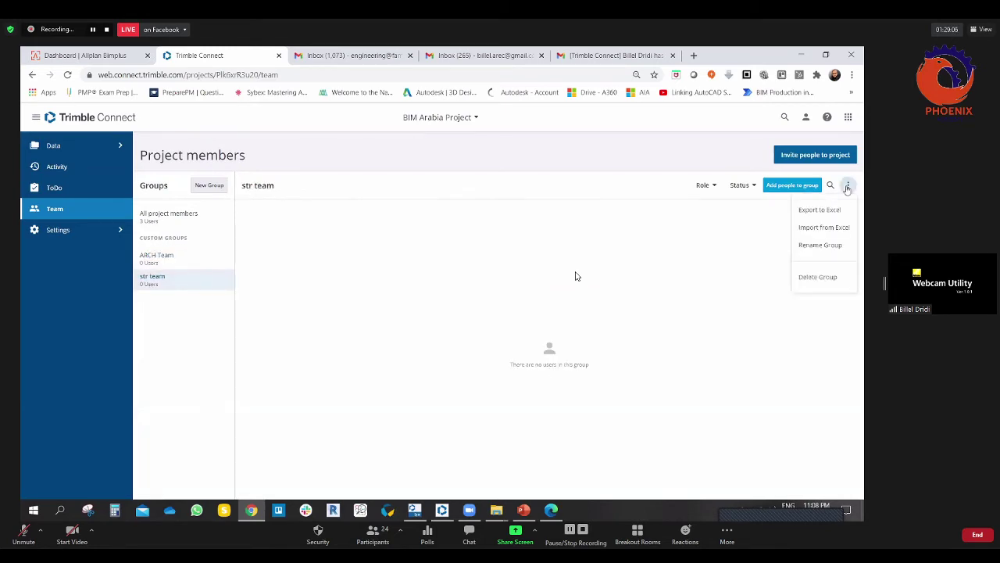
left_click(819, 244)
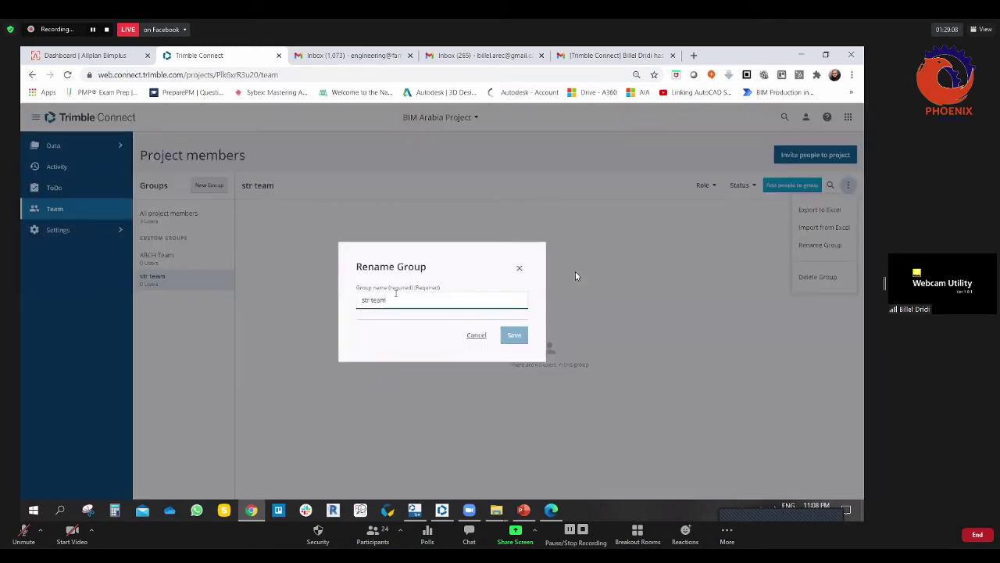
key("ctrl+a")
type("s")
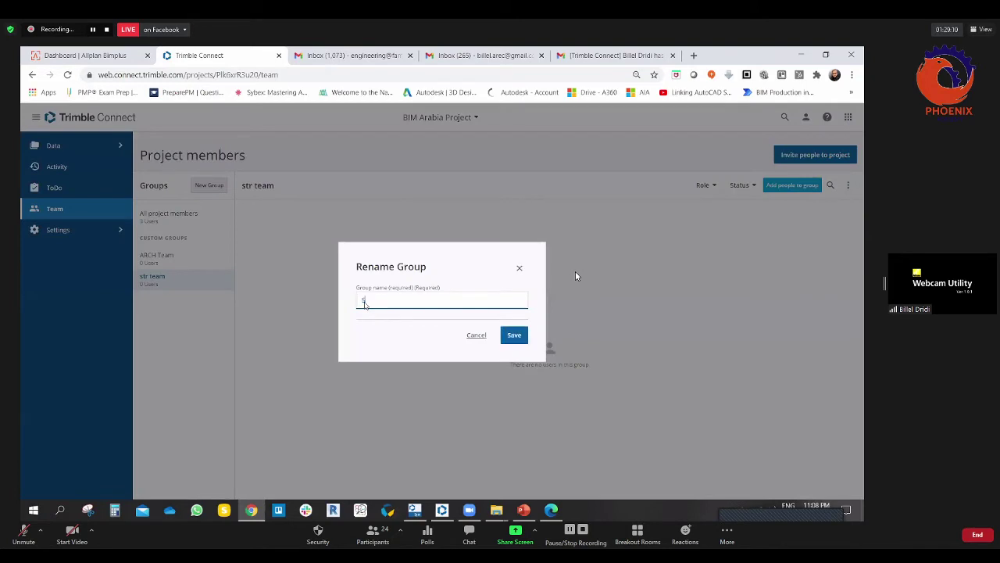
type("TR Team")
left_click(514, 334)
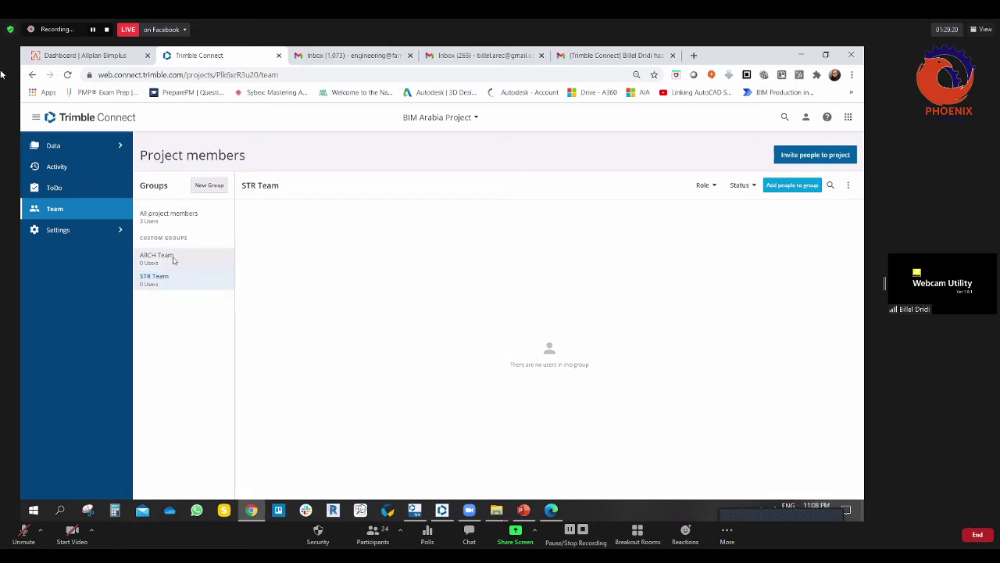
Step: Add the active User member to the STR Team group from its details panel
left_click(177, 219)
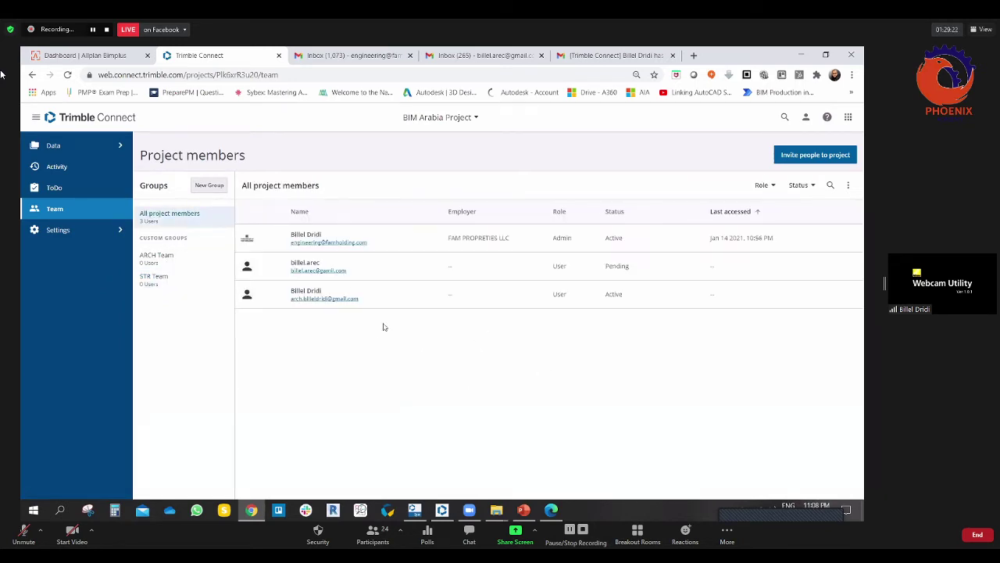
left_click(247, 294)
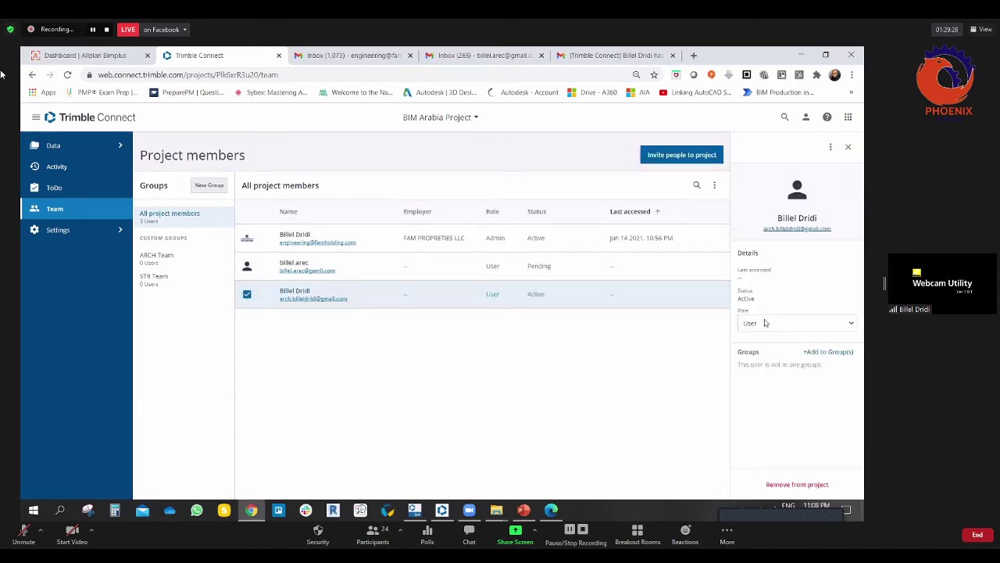
left_click(814, 354)
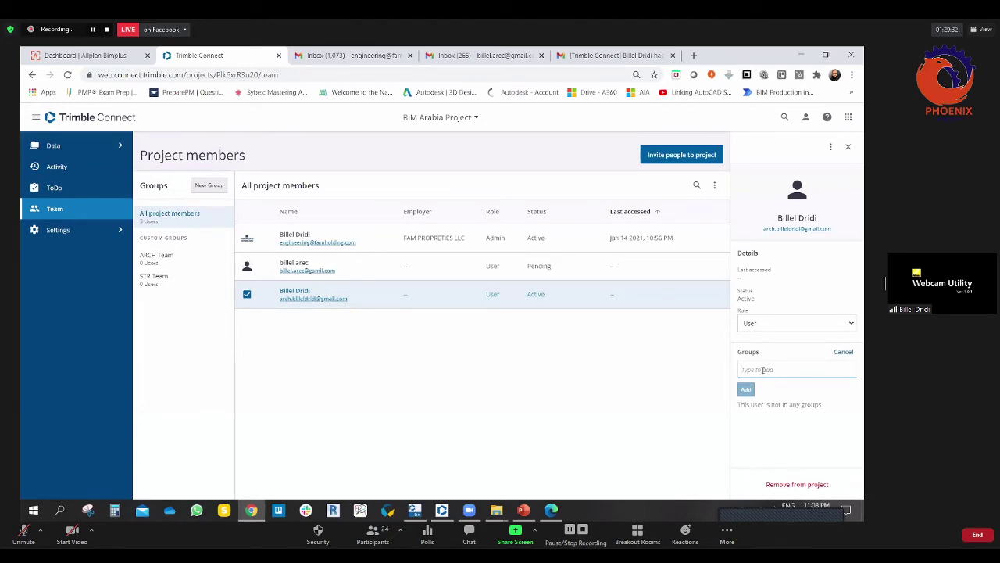
type("s")
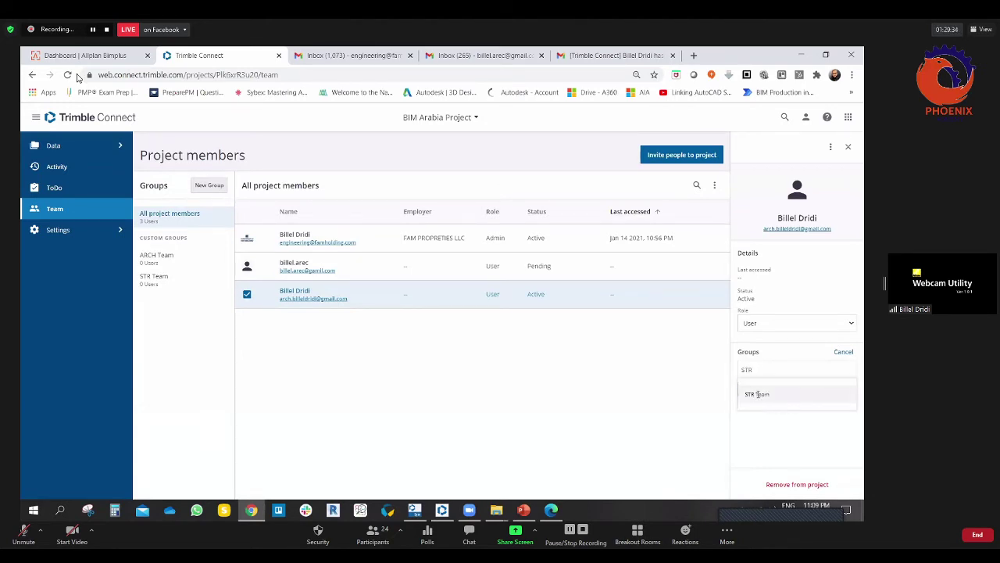
left_click(757, 394)
left_click(746, 407)
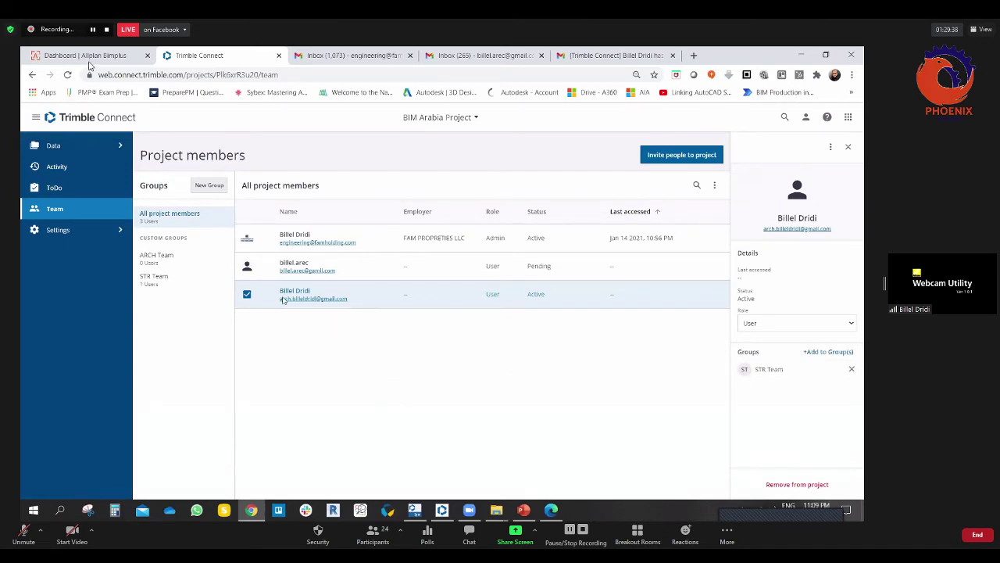
left_click(247, 294)
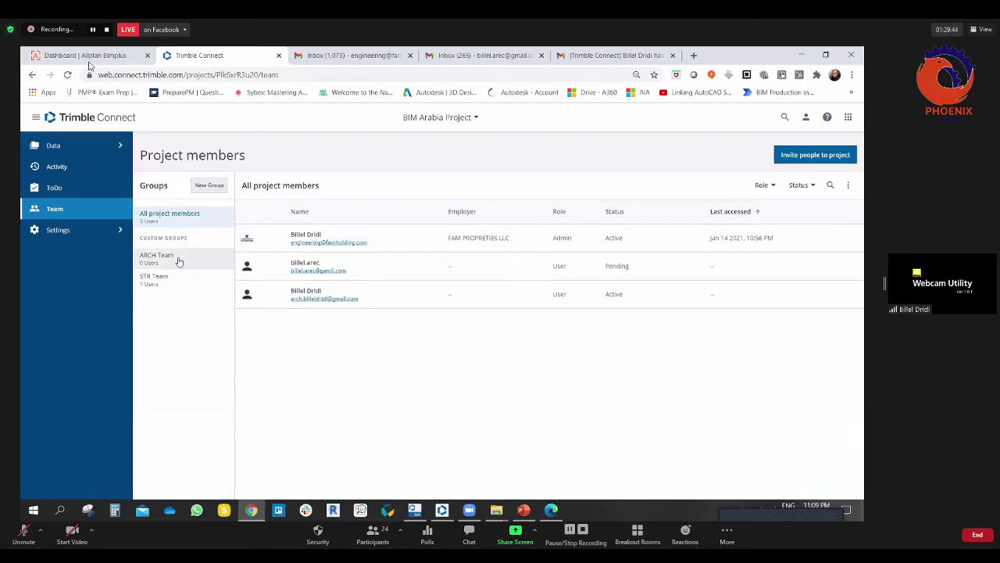
Step: Review the STR Team and ARCH Team memberships, then show all project members
left_click(154, 283)
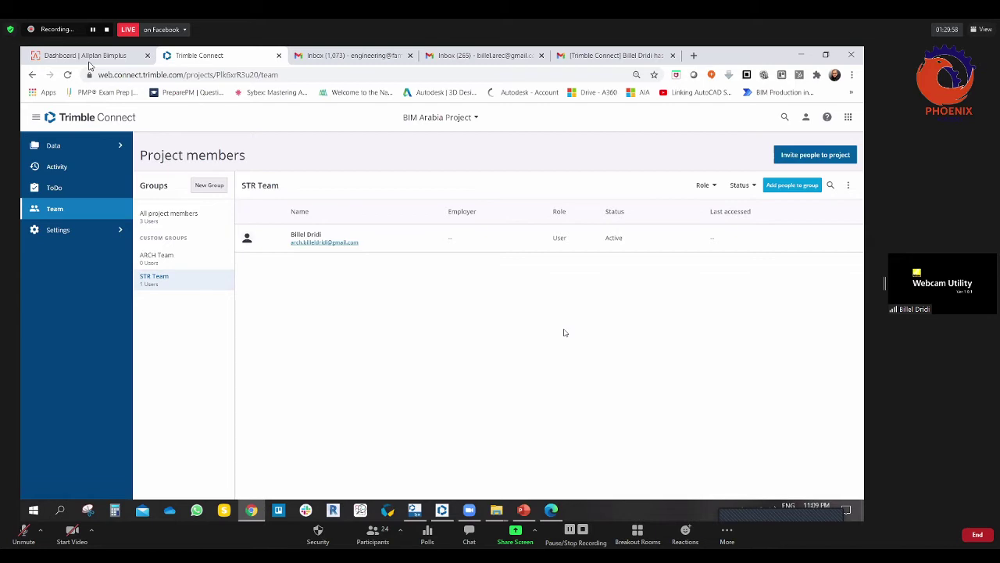
left_click(168, 258)
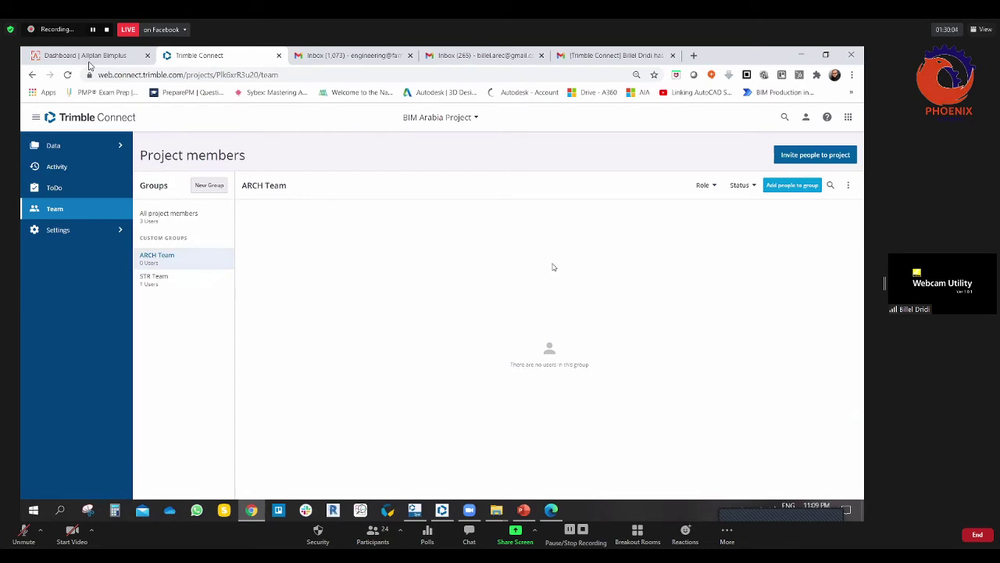
left_click(157, 281)
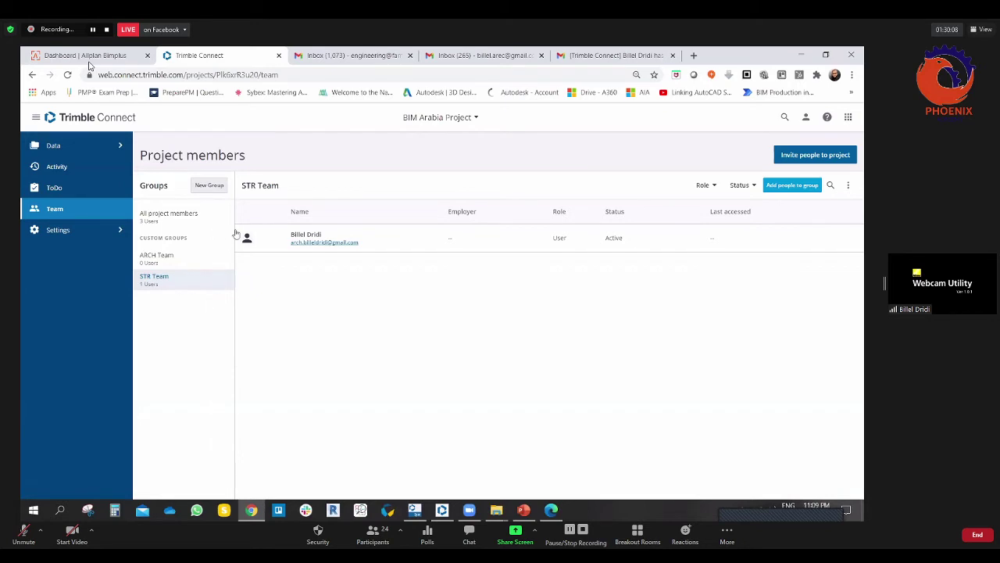
left_click(168, 216)
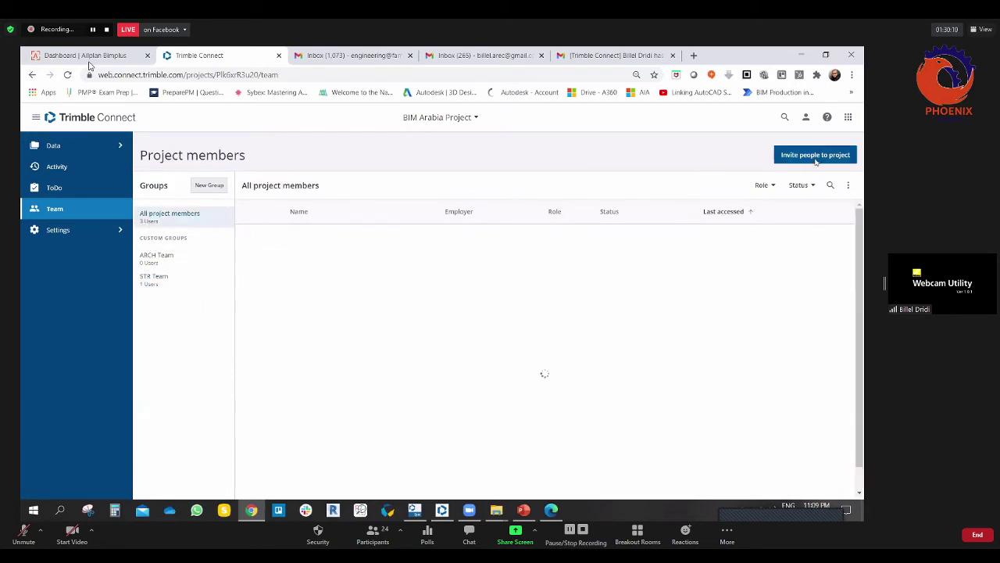
Step: Re-invite the pending member's e-mail address as a User, then switch to Gmail
left_click(820, 159)
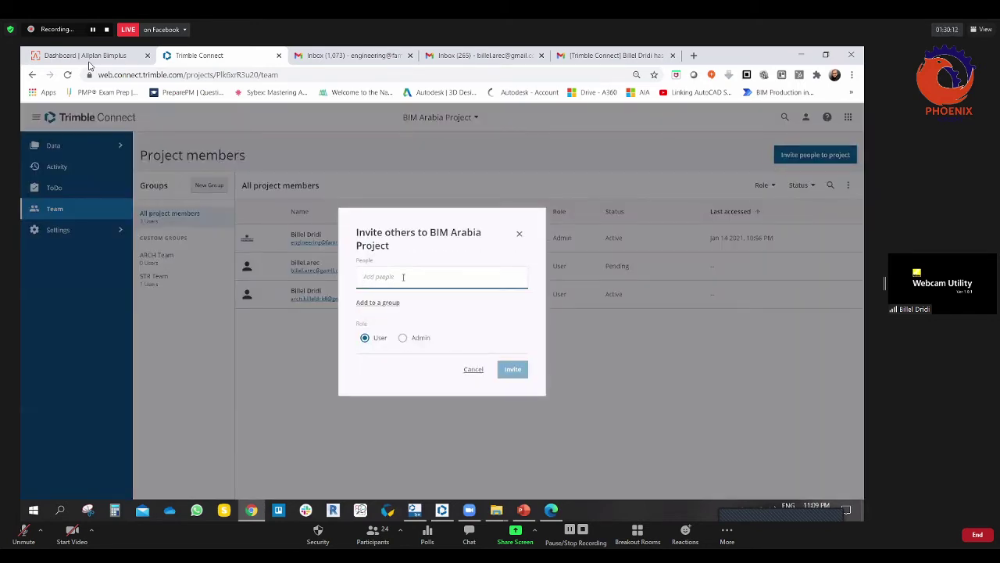
key("Return")
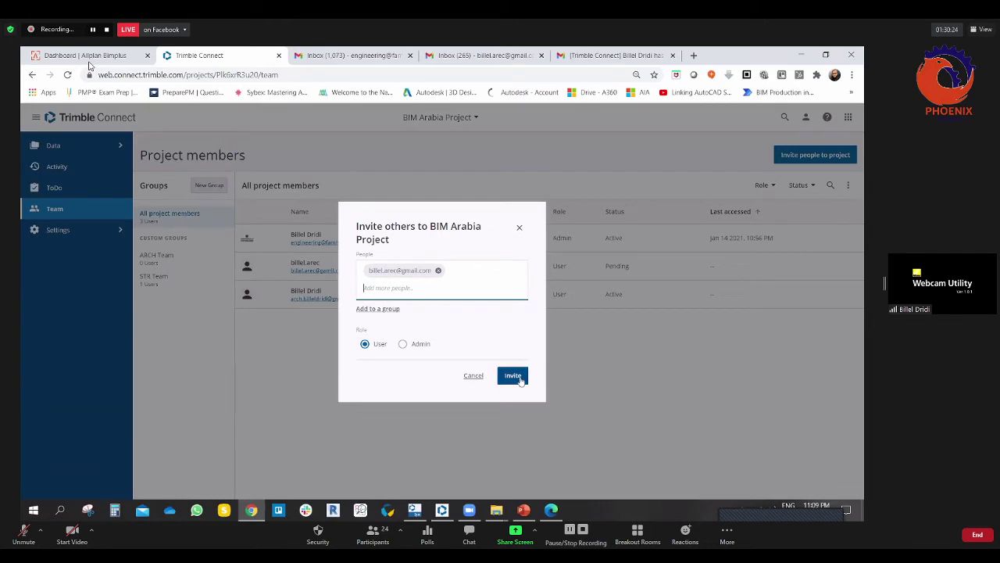
left_click(512, 375)
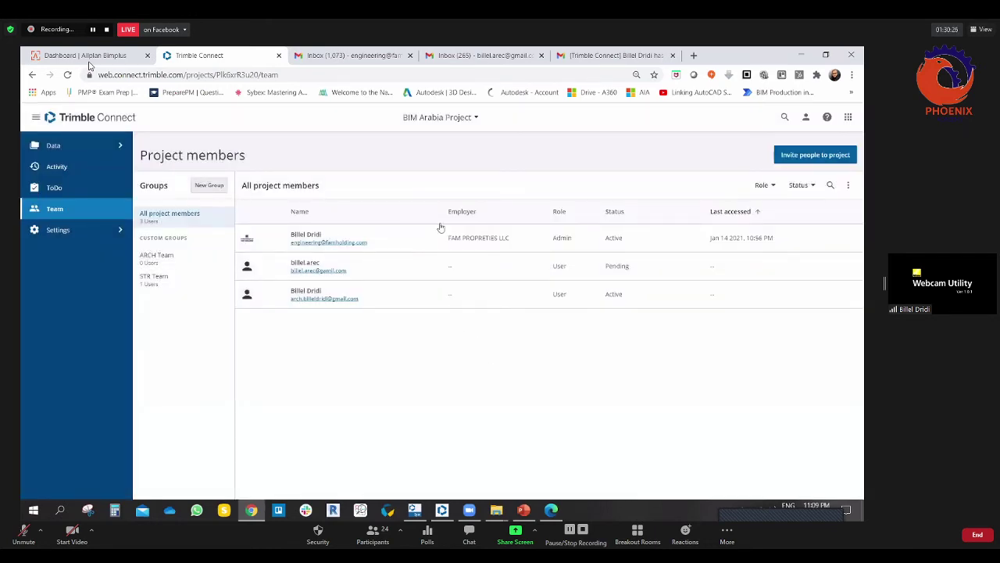
left_click(478, 55)
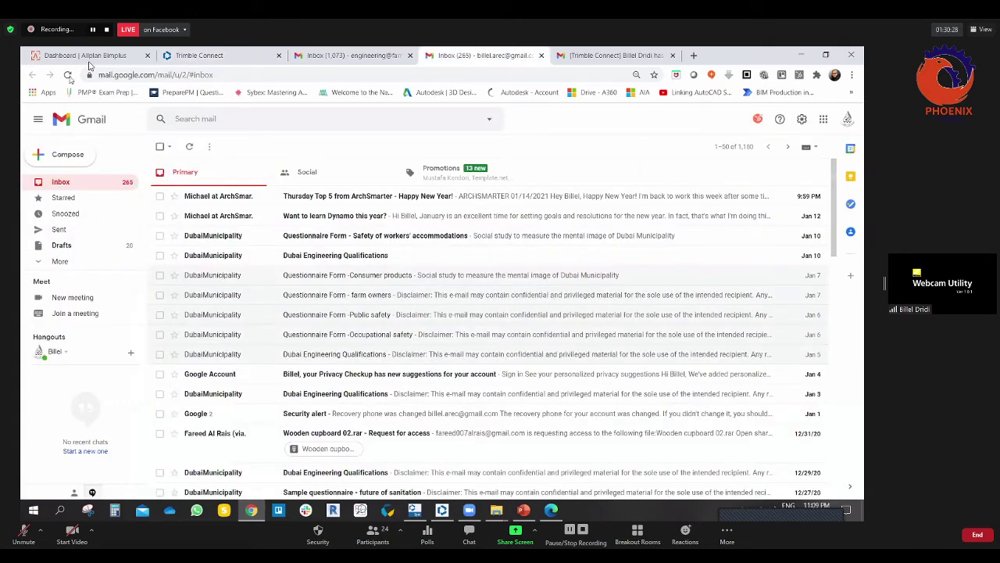
Step: Reload Gmail until the BIM Arabia Project invitation arrives, open it, then return to Trimble Connect
left_click(67, 75)
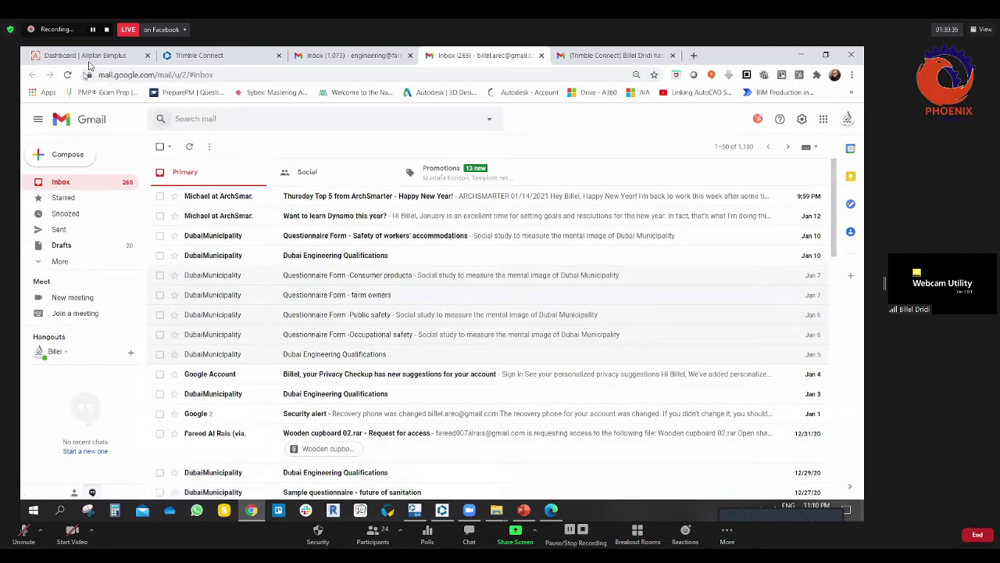
left_click(69, 75)
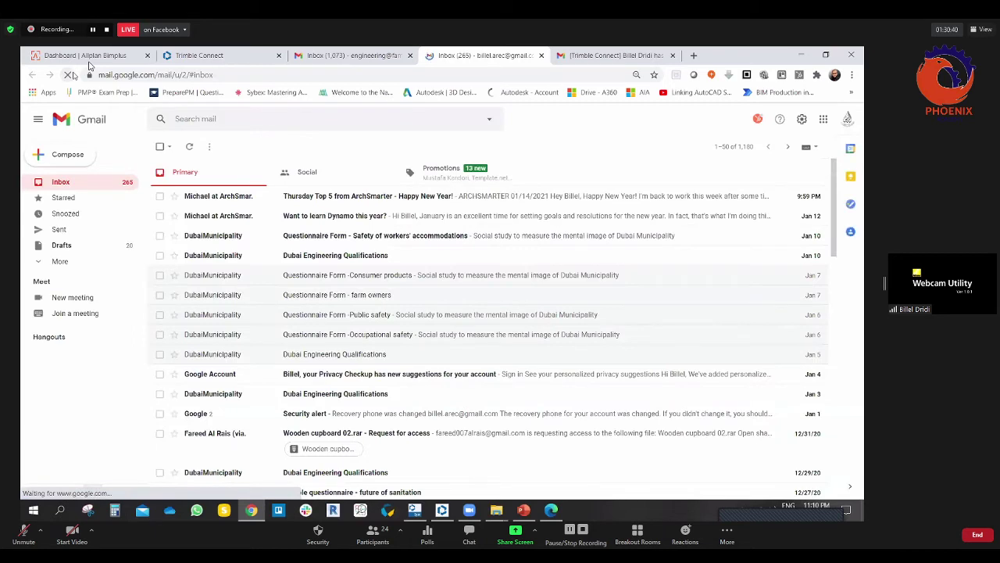
key("ctrl+2")
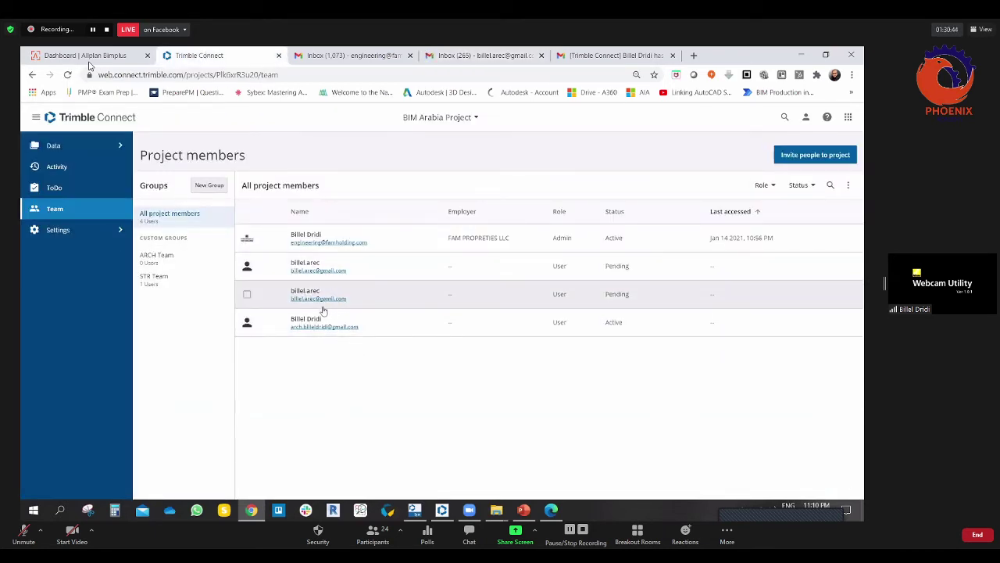
left_click(453, 50)
left_click(68, 75)
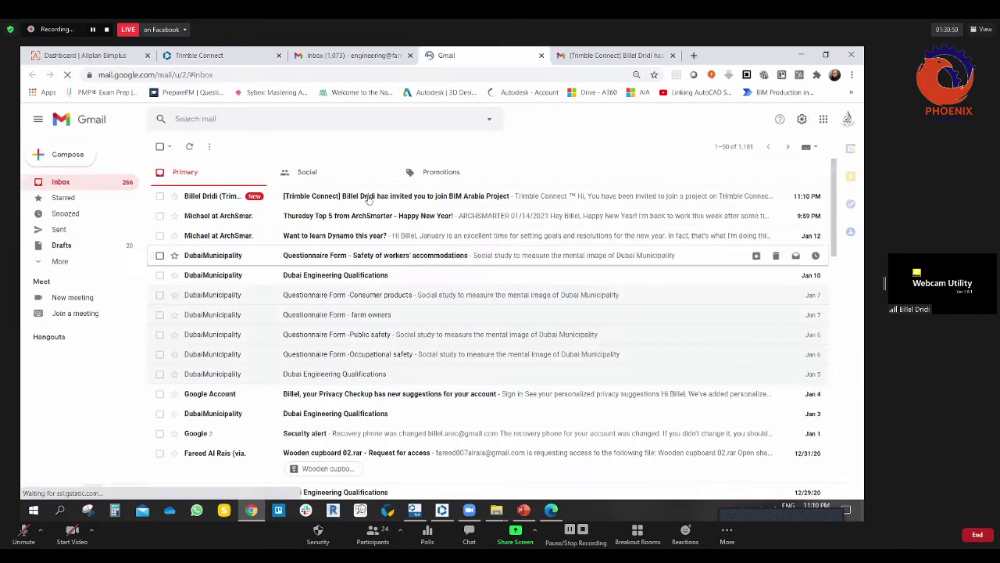
left_click(373, 202)
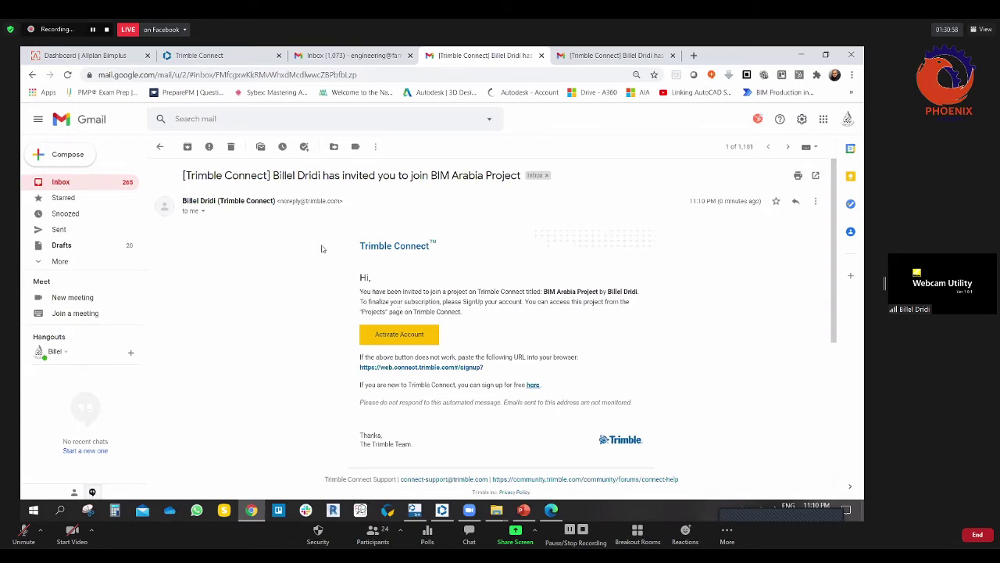
left_click(337, 51)
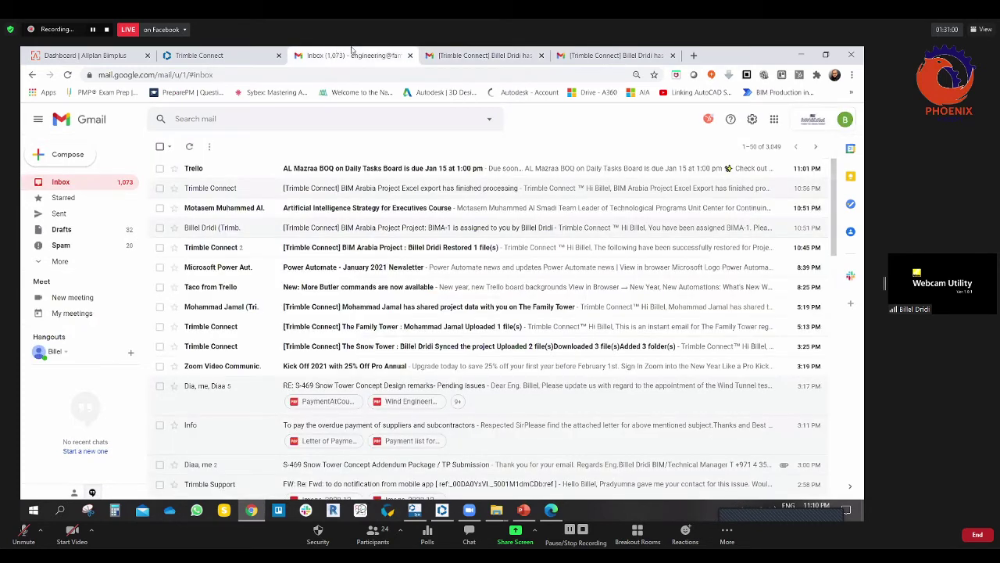
left_click(205, 54)
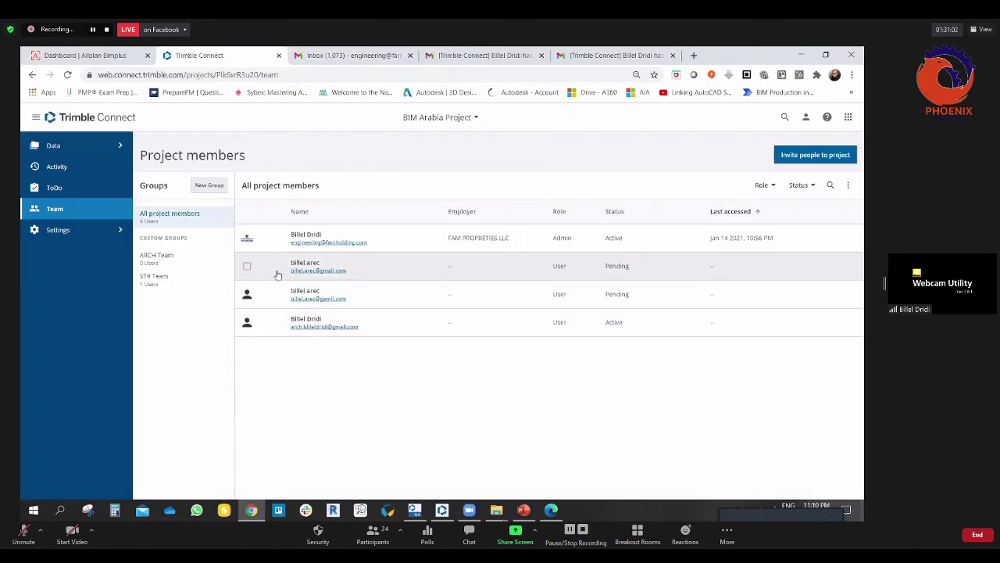
Step: Preview the first pending member's details, then open the empty ARCH Team group
left_click(247, 266)
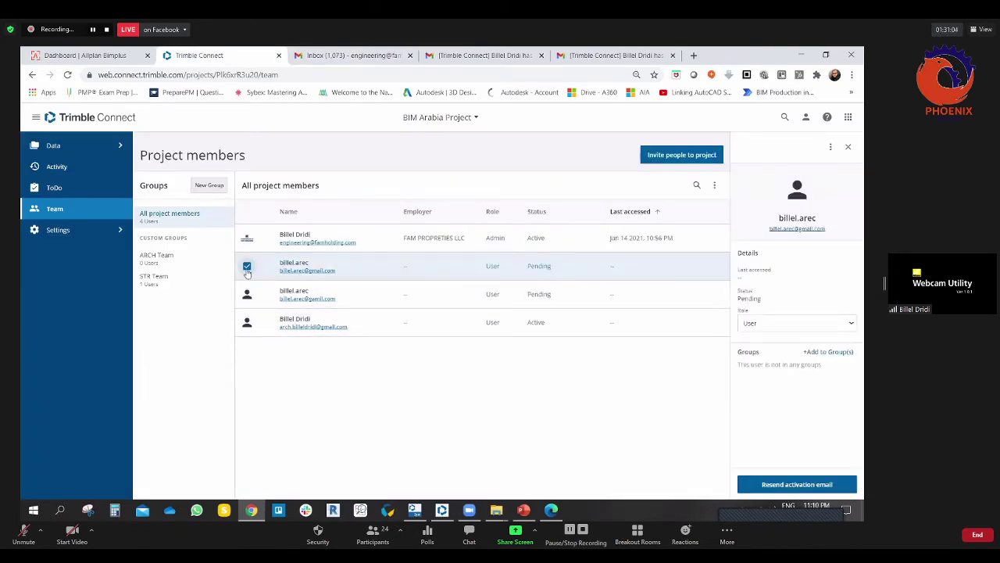
left_click(247, 267)
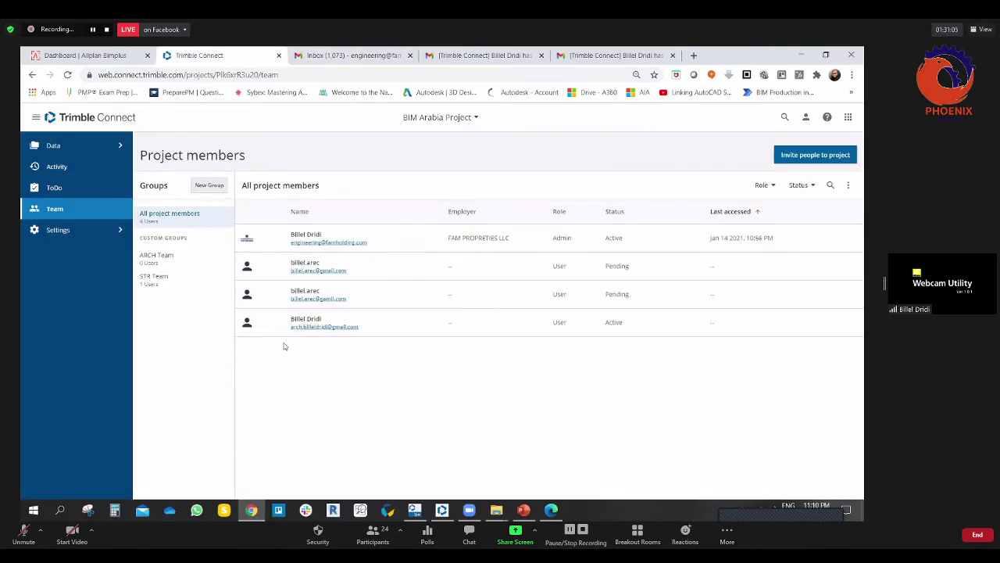
left_click(247, 268)
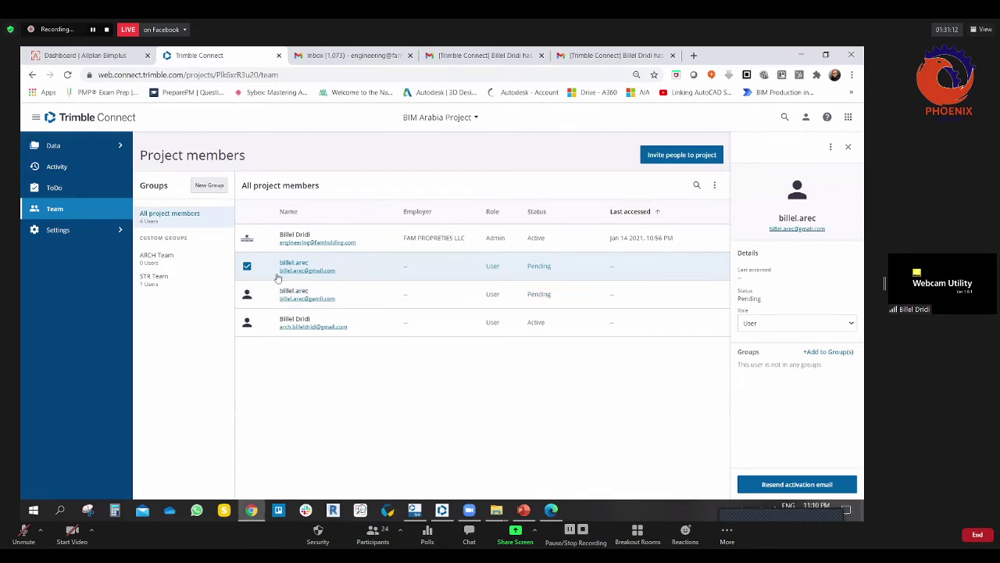
left_click(247, 266)
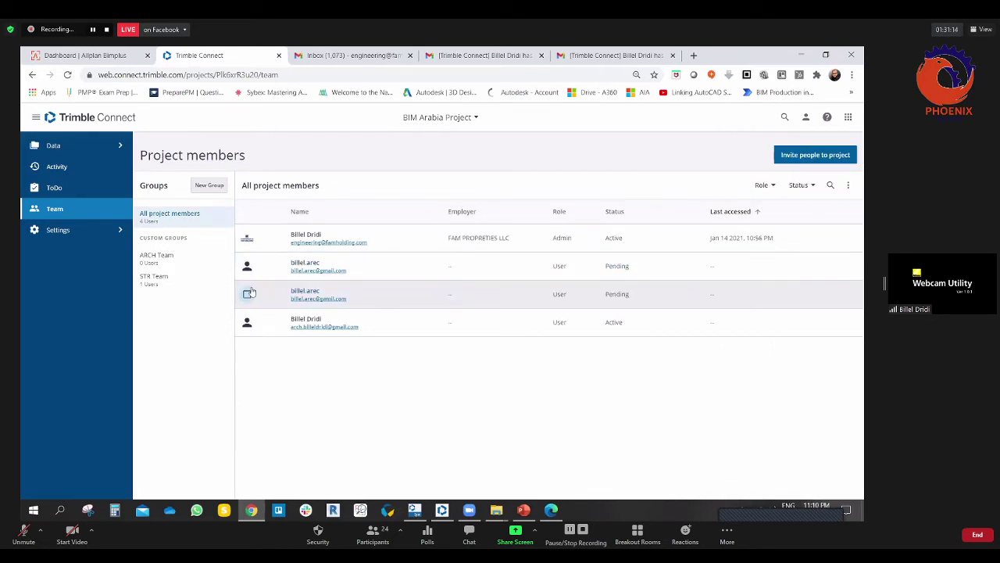
left_click(152, 261)
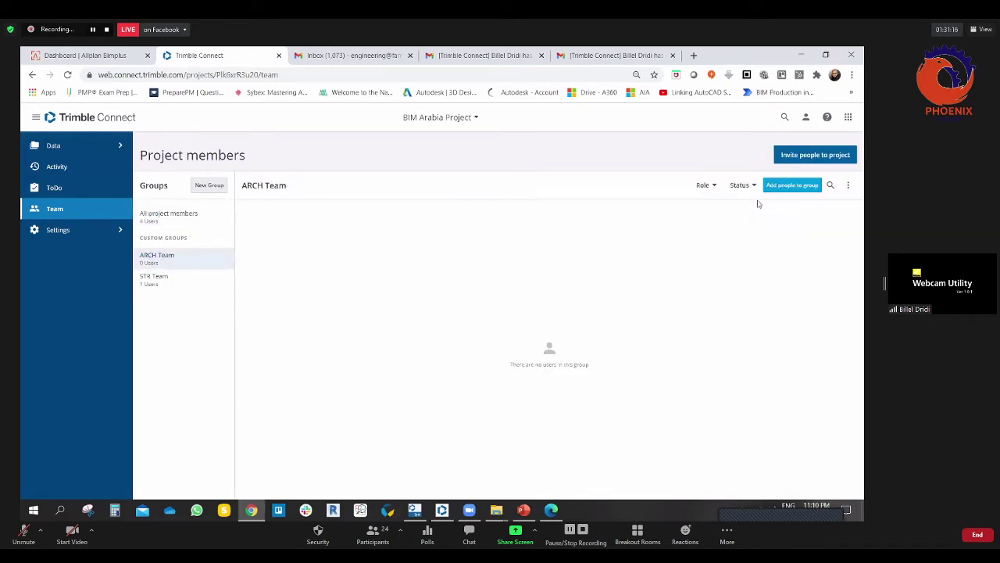
Step: Try adding a person to ARCH Team by their e-mail address, then dismiss the empty results
left_click(779, 186)
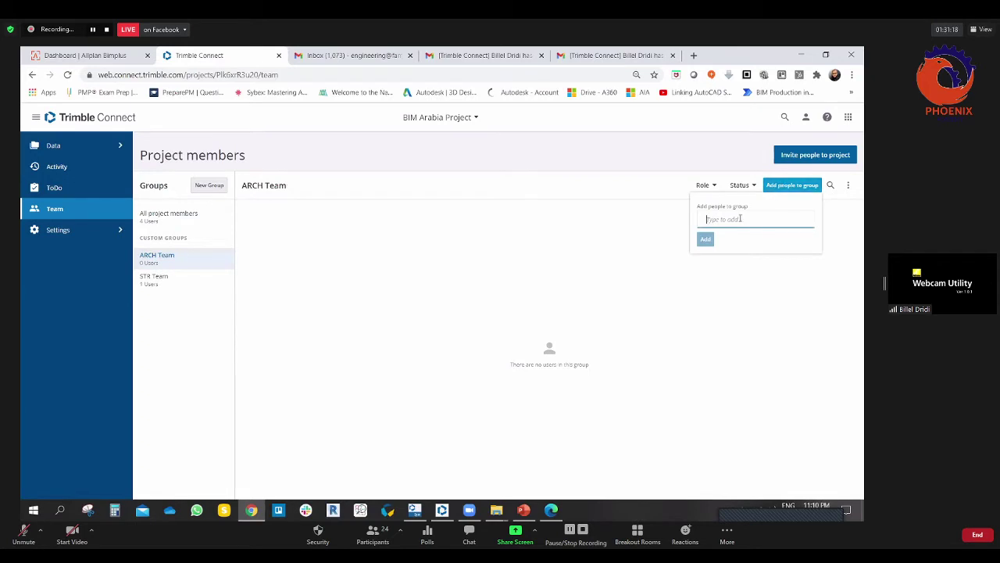
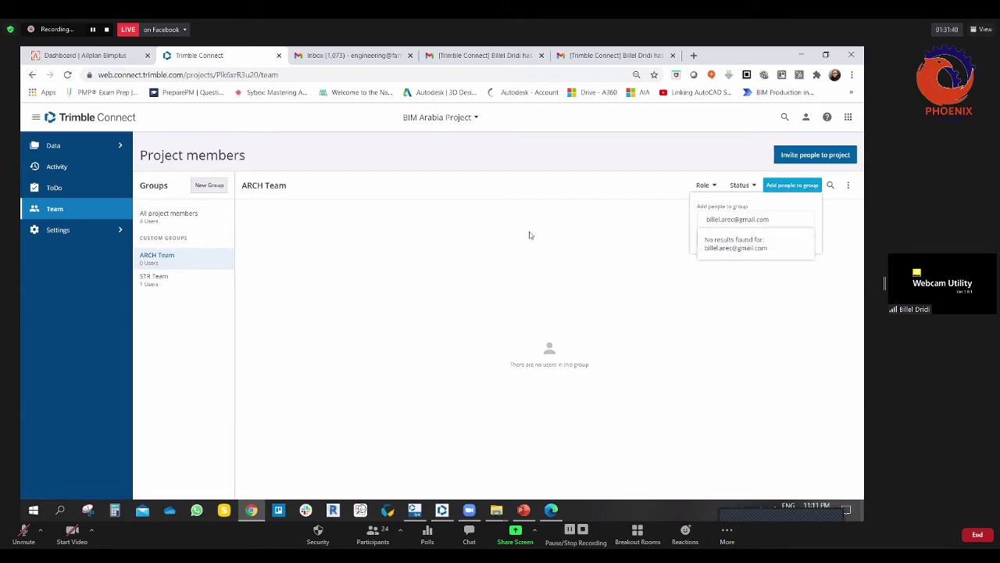
left_click(498, 250)
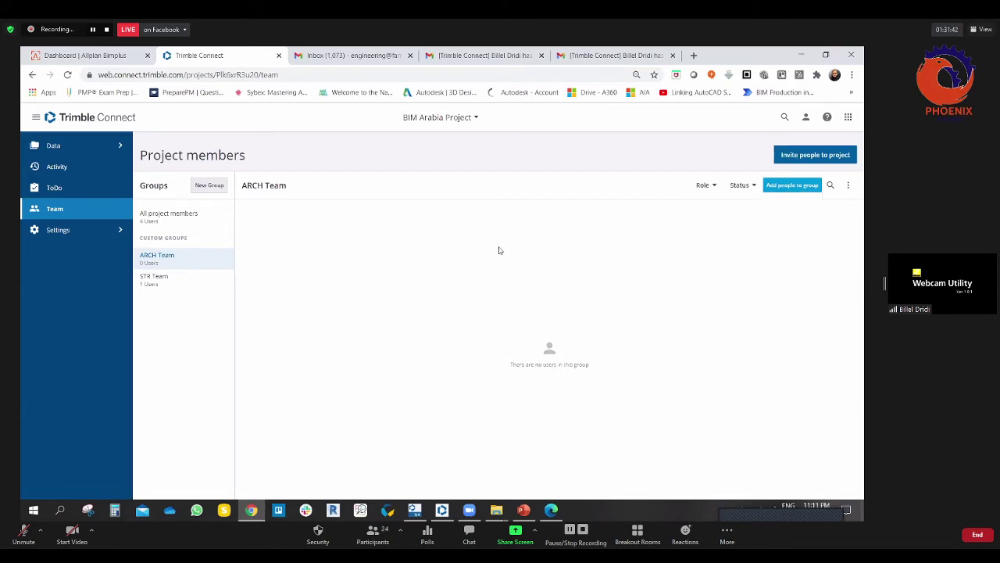
Step: Return to All project members and select the first pending member to view its details
left_click(152, 214)
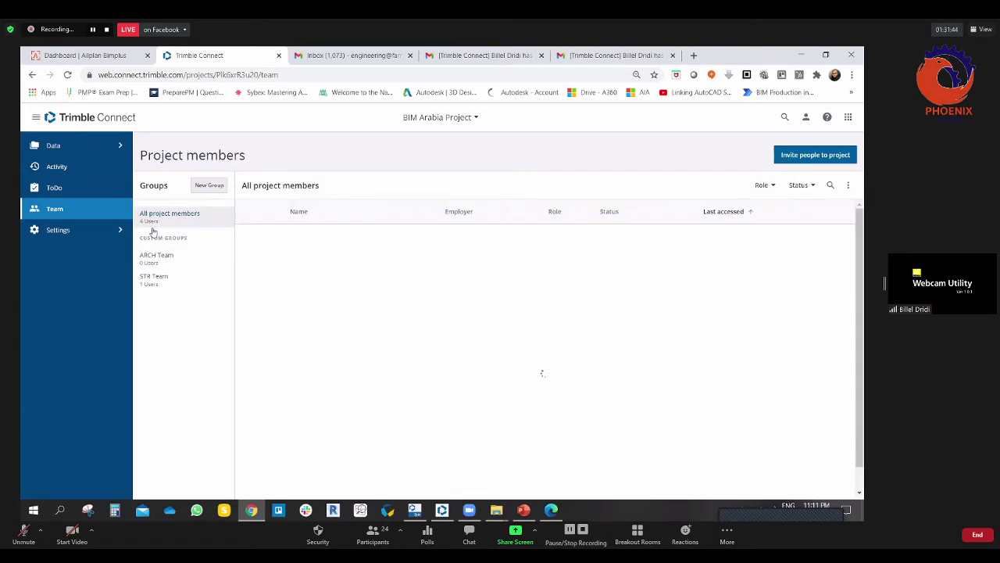
left_click(145, 259)
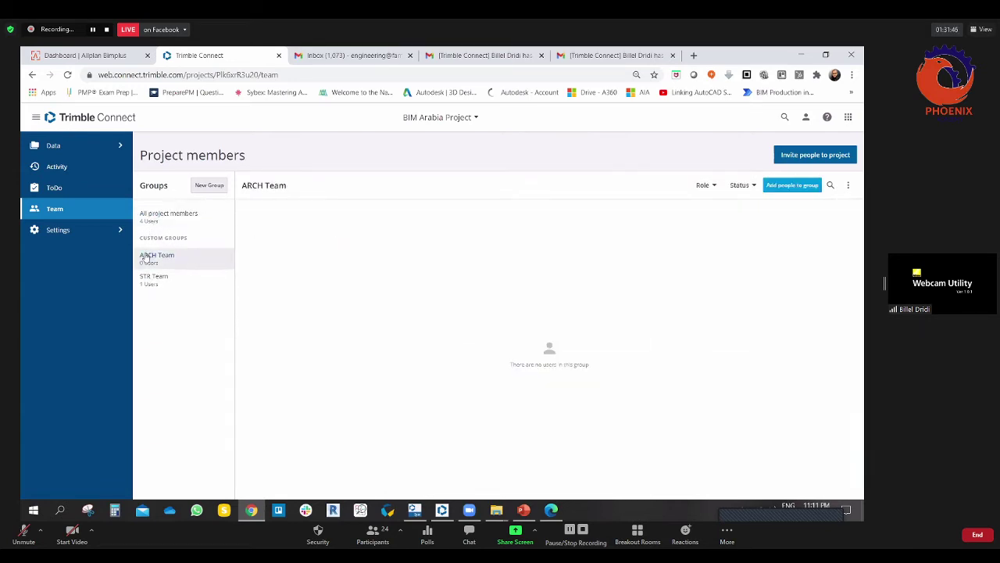
left_click(162, 216)
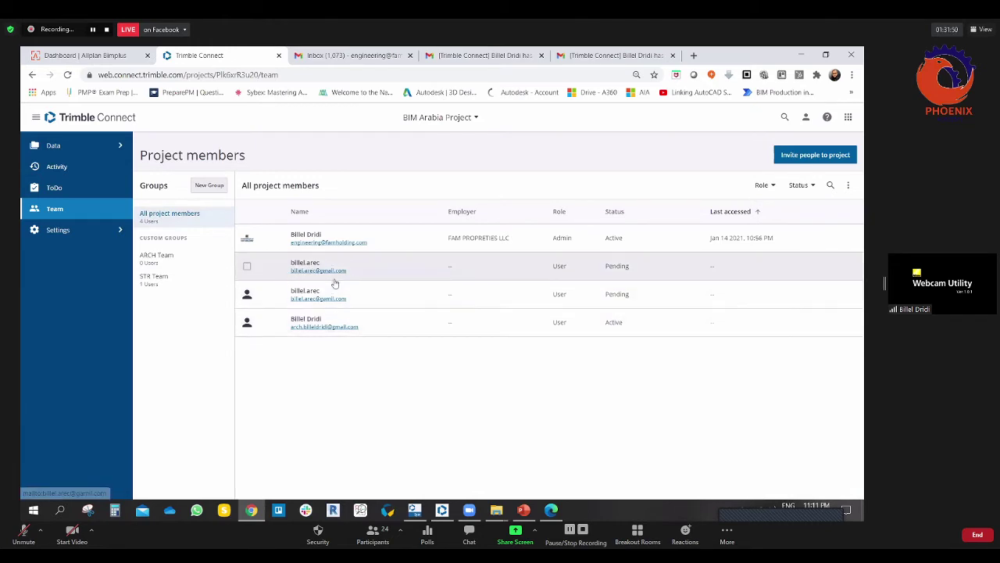
left_click(248, 268)
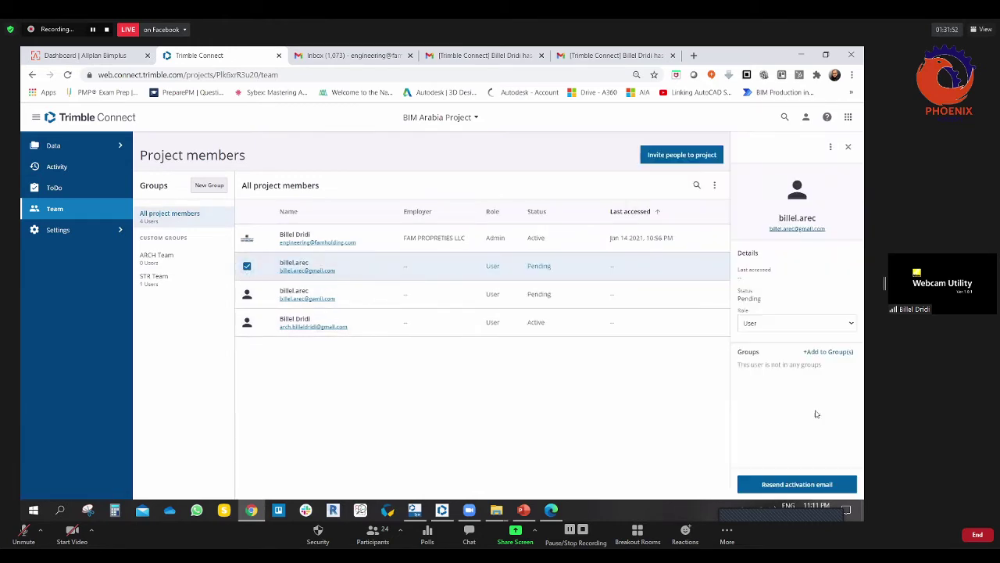
Step: Add the first pending member to ARCH Team using Add to Group(s) and the search 'arc'
left_click(835, 352)
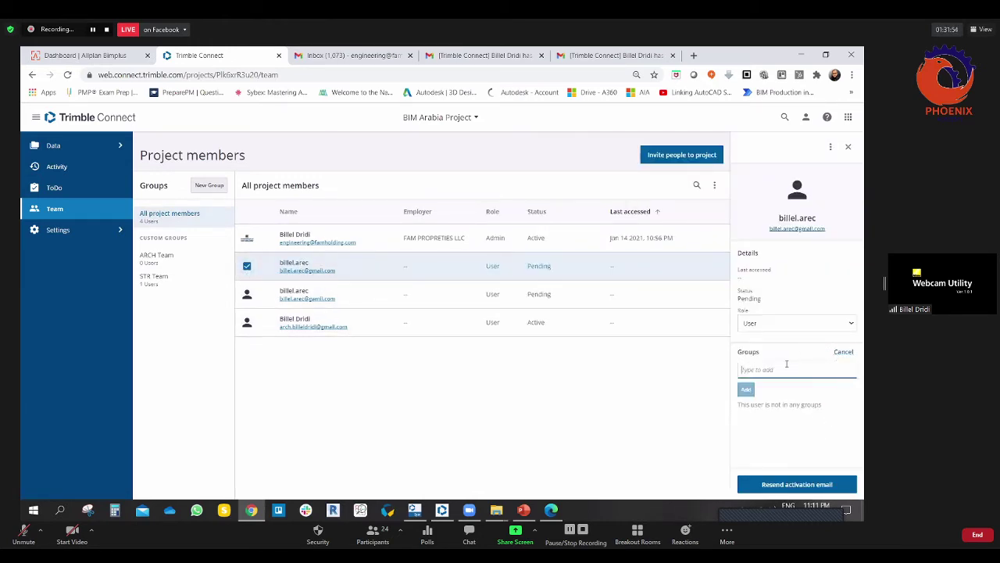
type("arc")
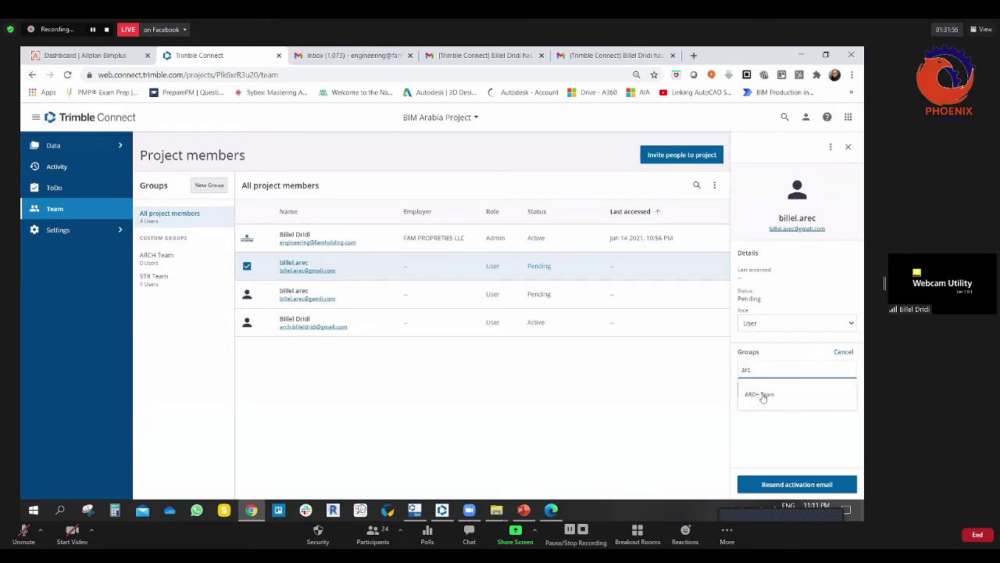
left_click(762, 397)
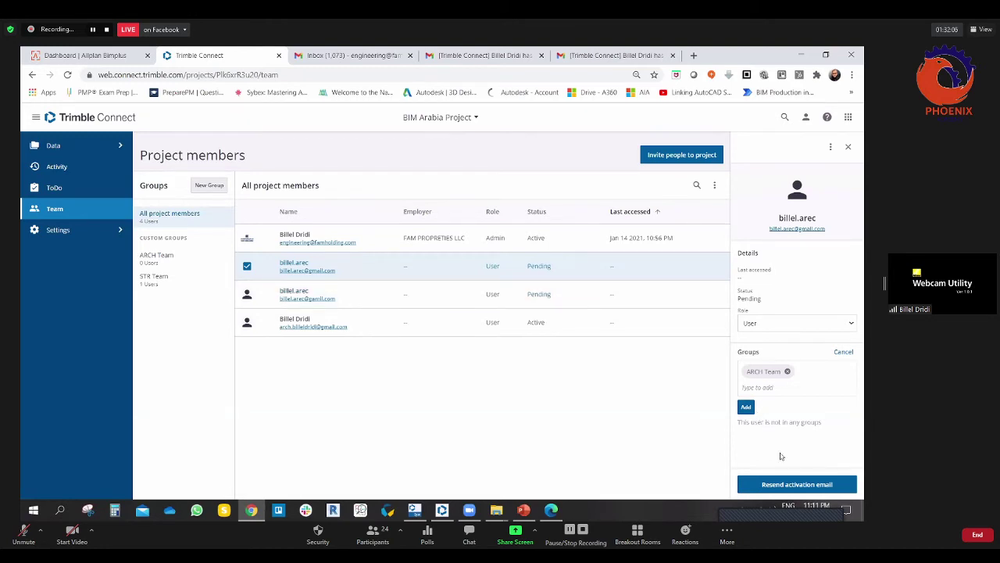
left_click(746, 406)
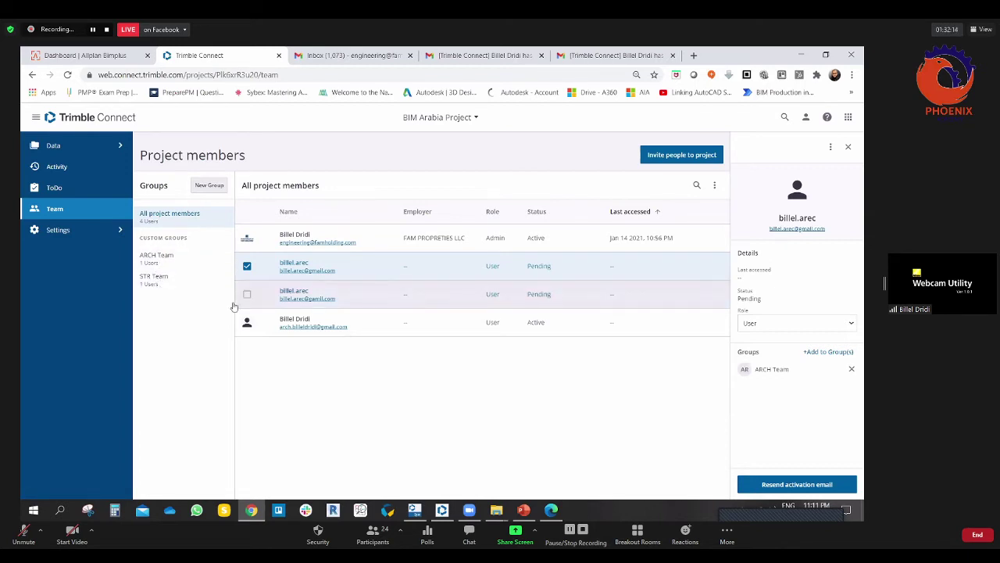
Step: Close the member details, check ARCH Team's members, then go back to all project members
left_click(247, 265)
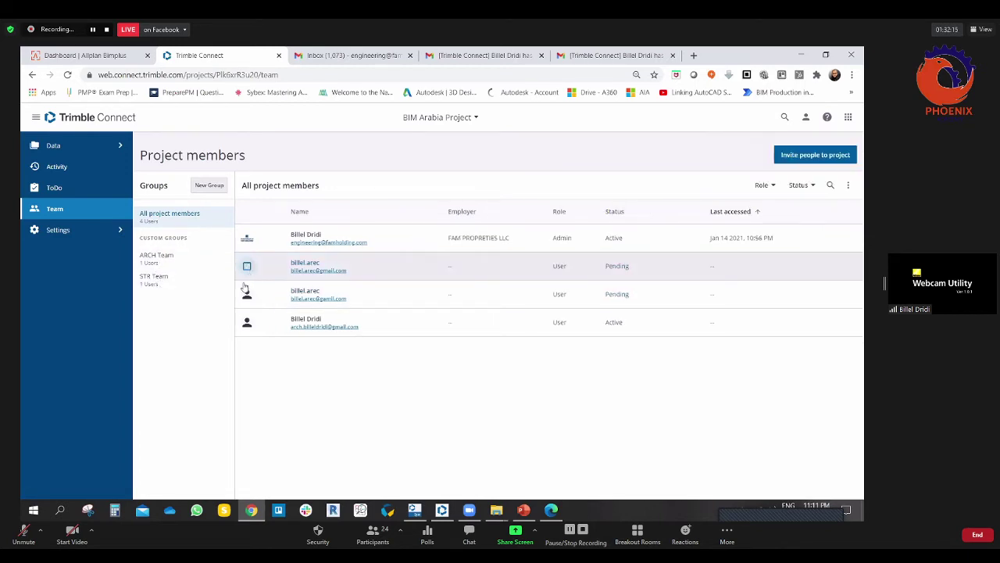
left_click(159, 261)
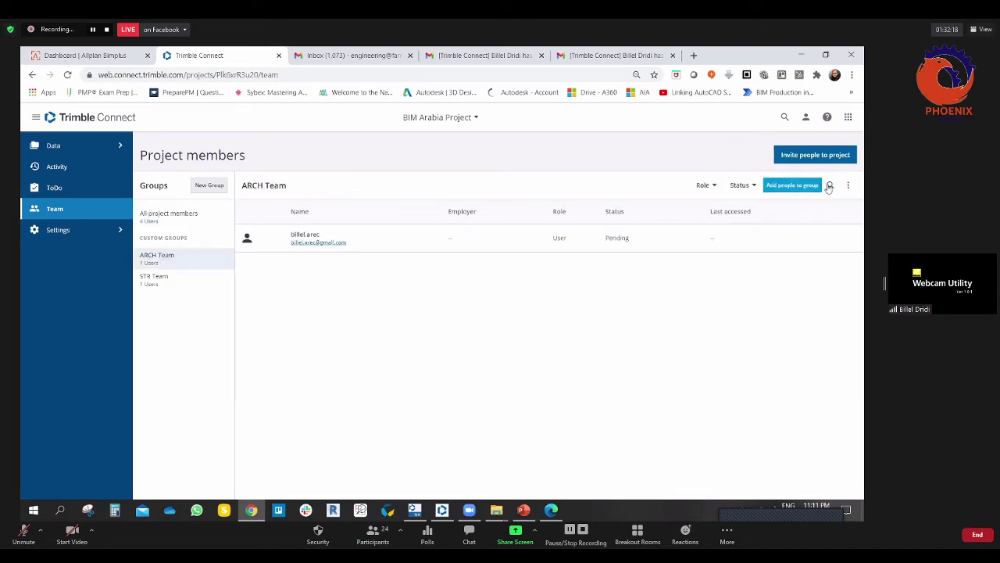
left_click(748, 185)
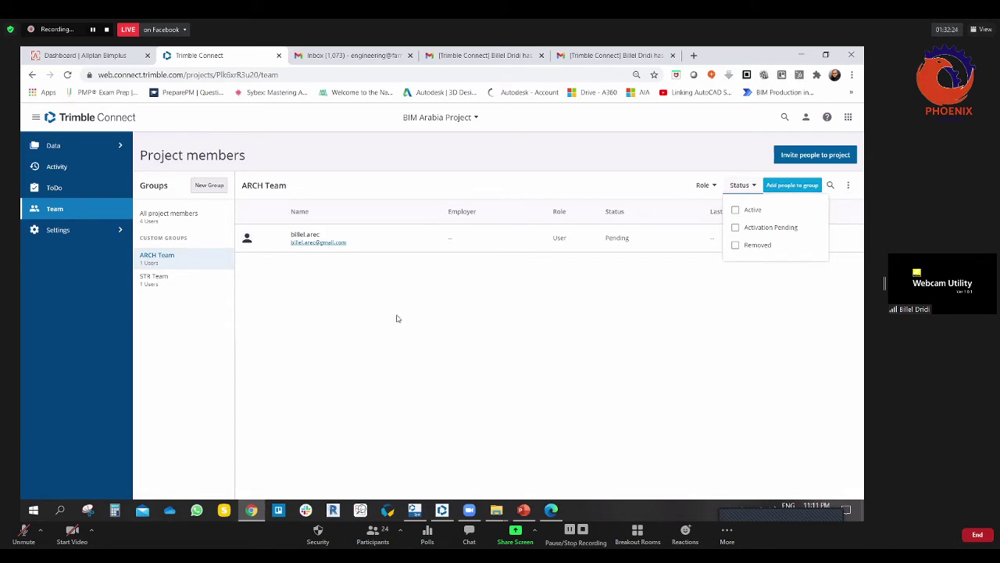
left_click(371, 323)
left_click(147, 216)
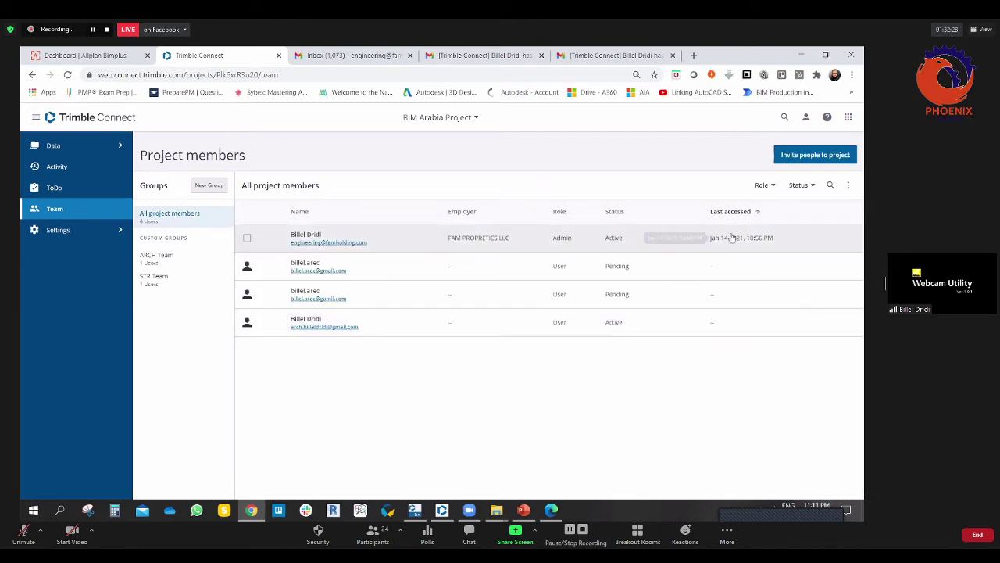
Step: Filter all project members to Activation Pending status and preview the first pending member
left_click(813, 187)
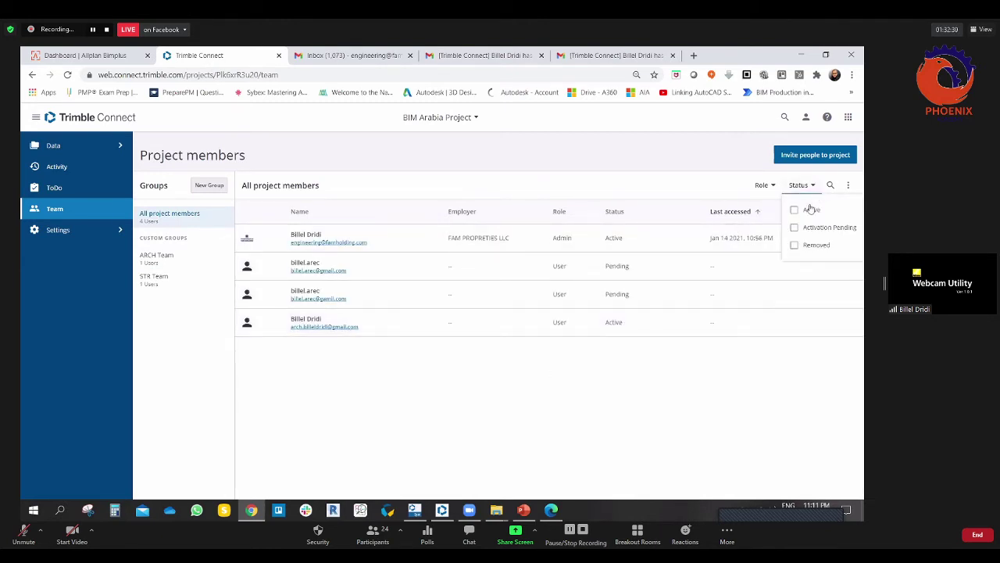
left_click(796, 228)
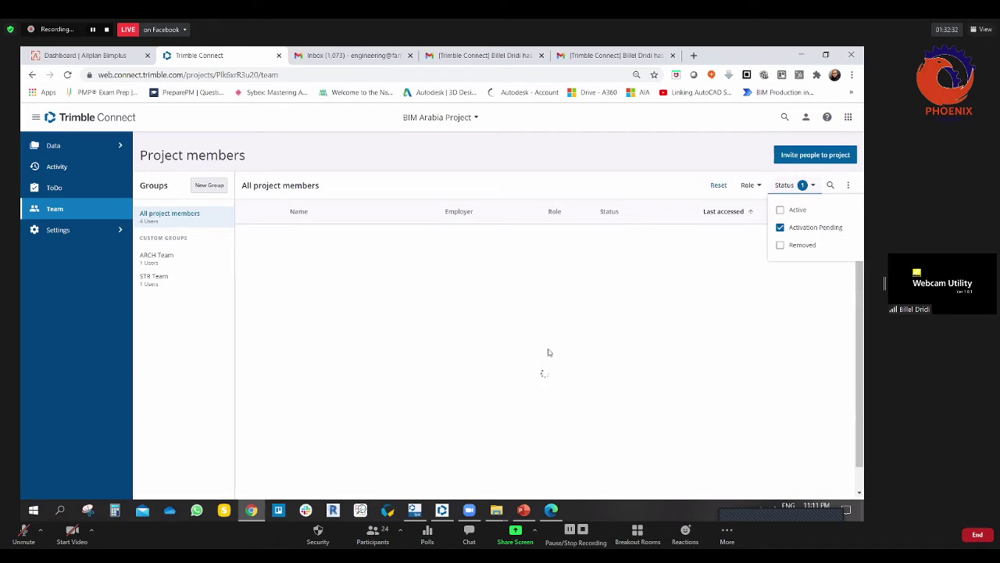
left_click(469, 348)
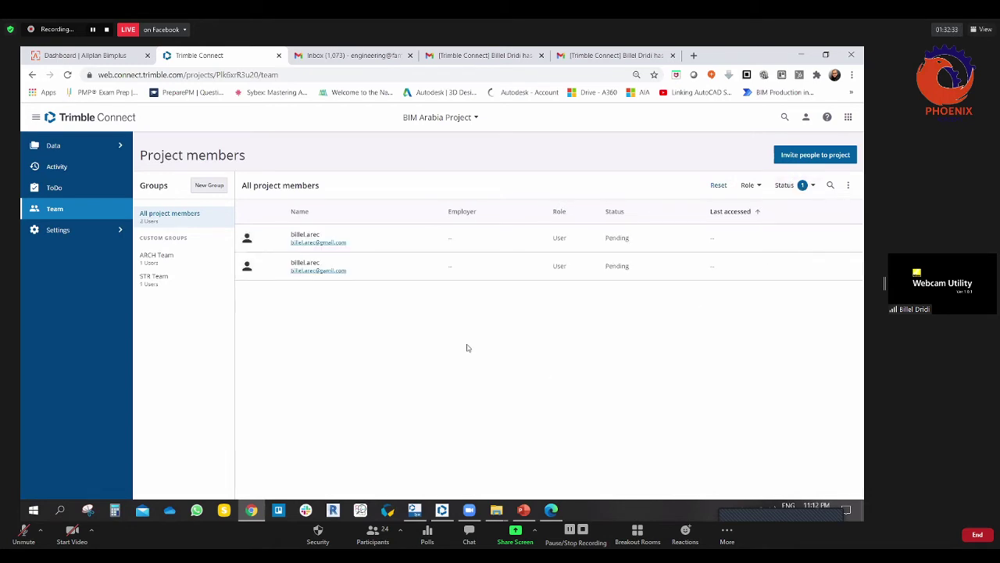
left_click(711, 239)
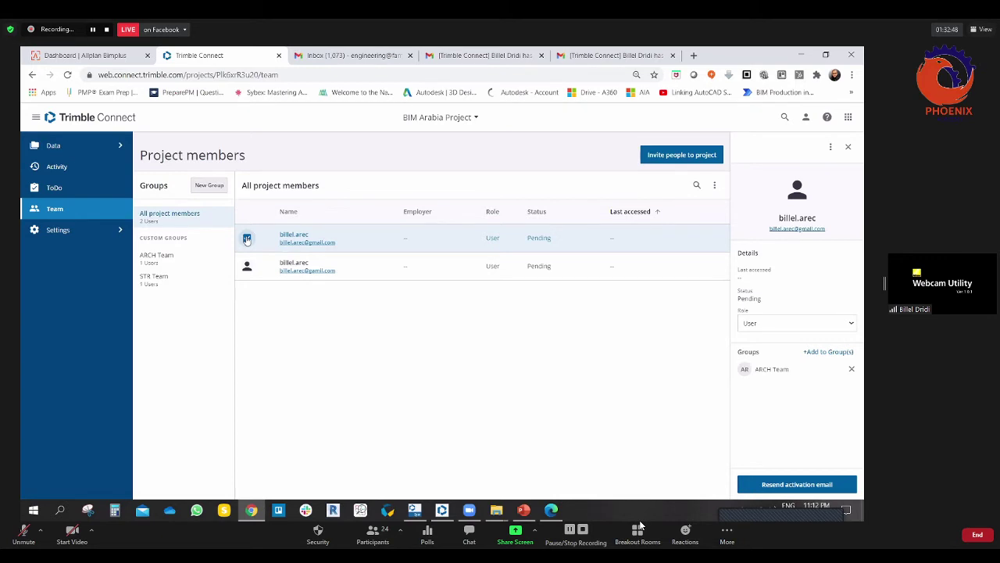
left_click(247, 238)
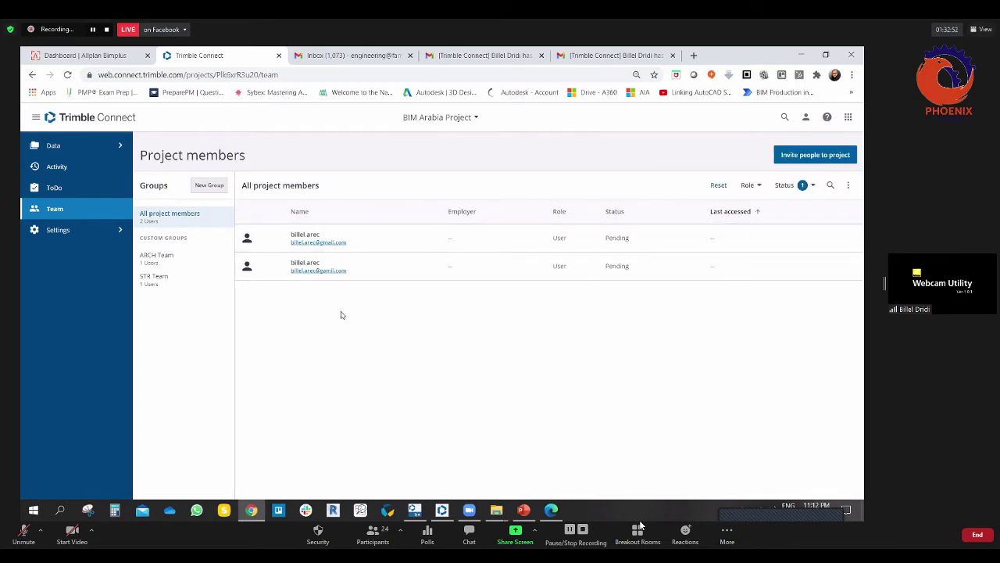
left_click(246, 239)
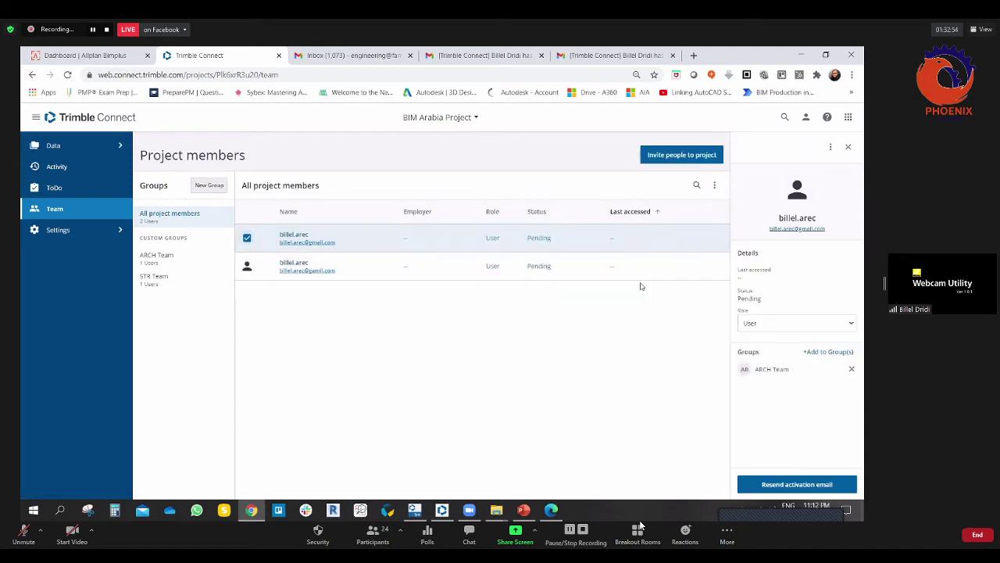
left_click(247, 237)
Step: Filter ARCH Team to Removed members, clear that filter, and show all project members
left_click(165, 258)
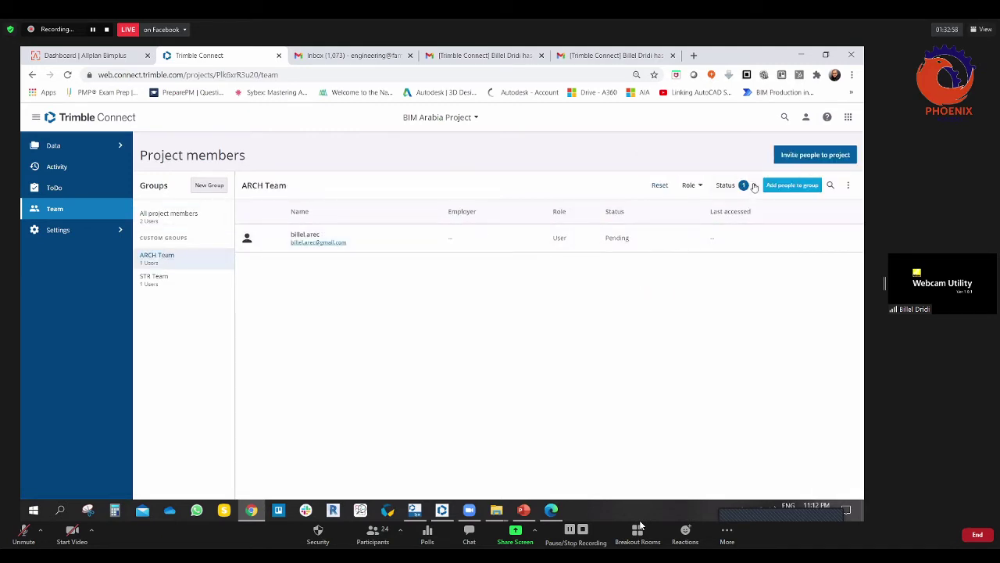
left_click(754, 186)
left_click(720, 244)
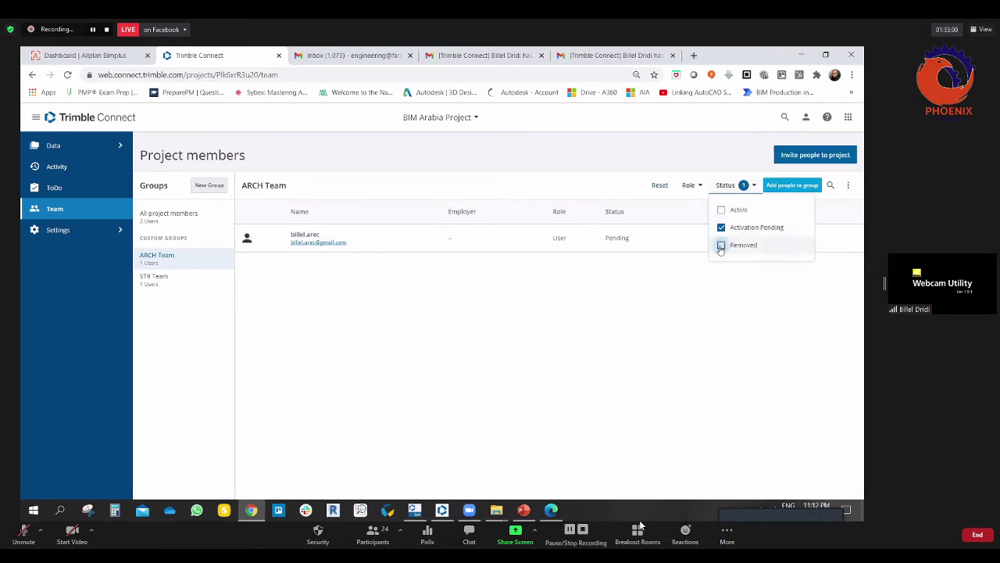
left_click(583, 302)
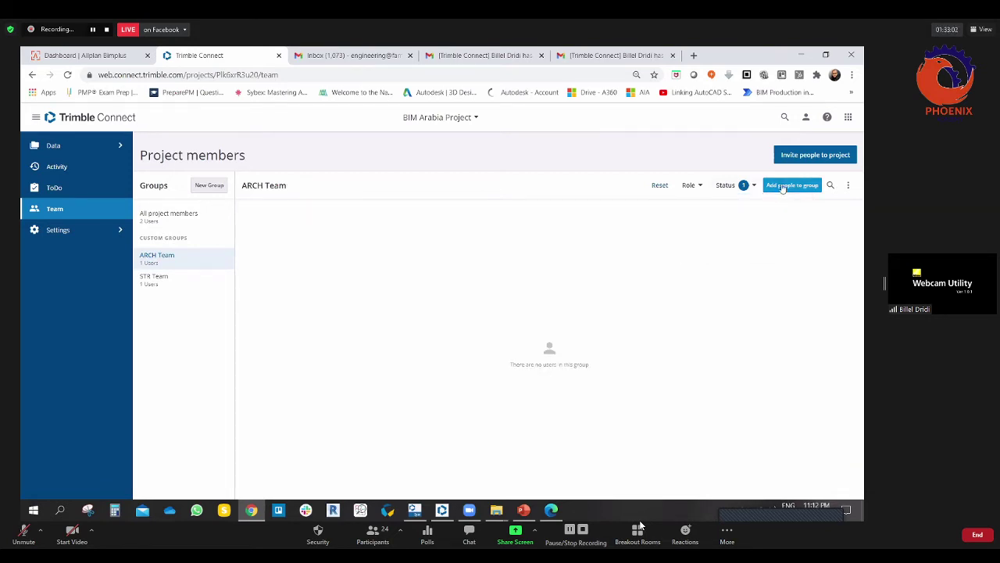
left_click(733, 189)
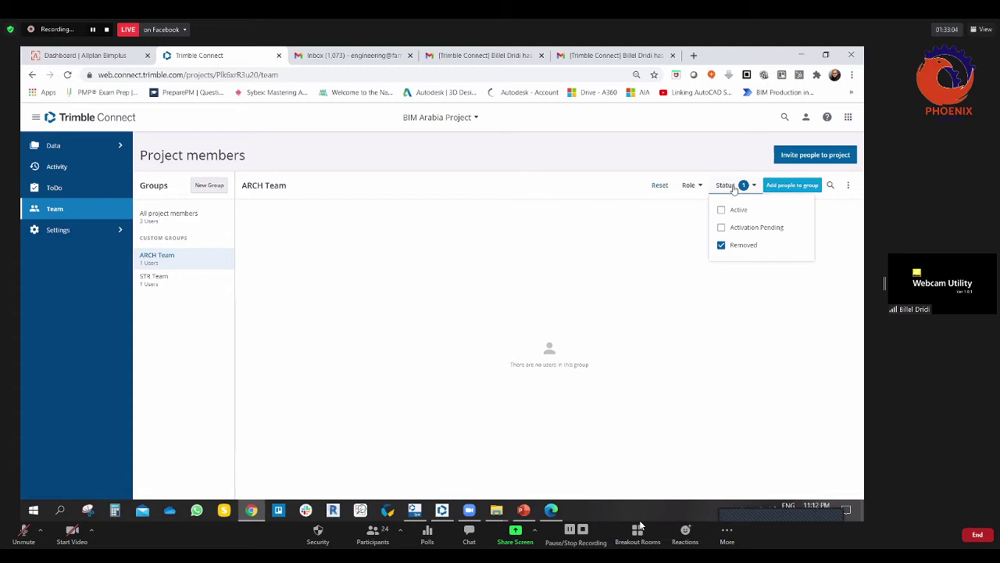
left_click(720, 245)
left_click(177, 219)
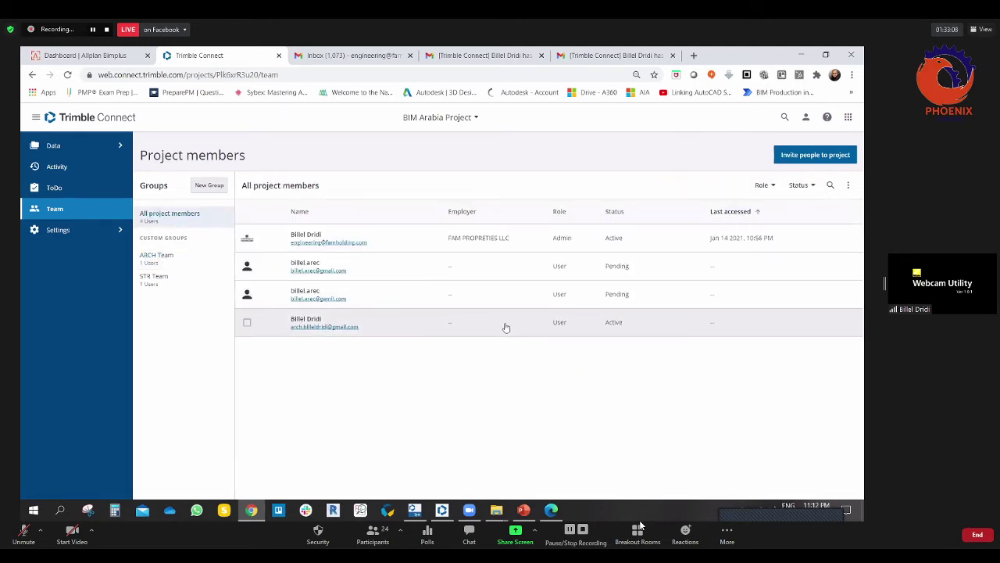
Step: Remove the third pending member, who is in no group, from BIM Arabia Project with Remove User
left_click(247, 266)
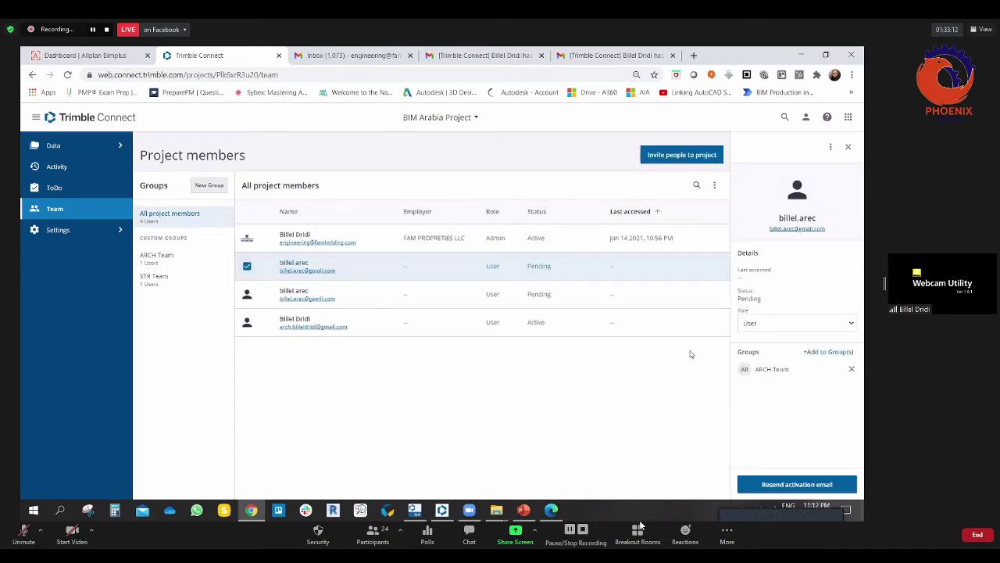
left_click(830, 148)
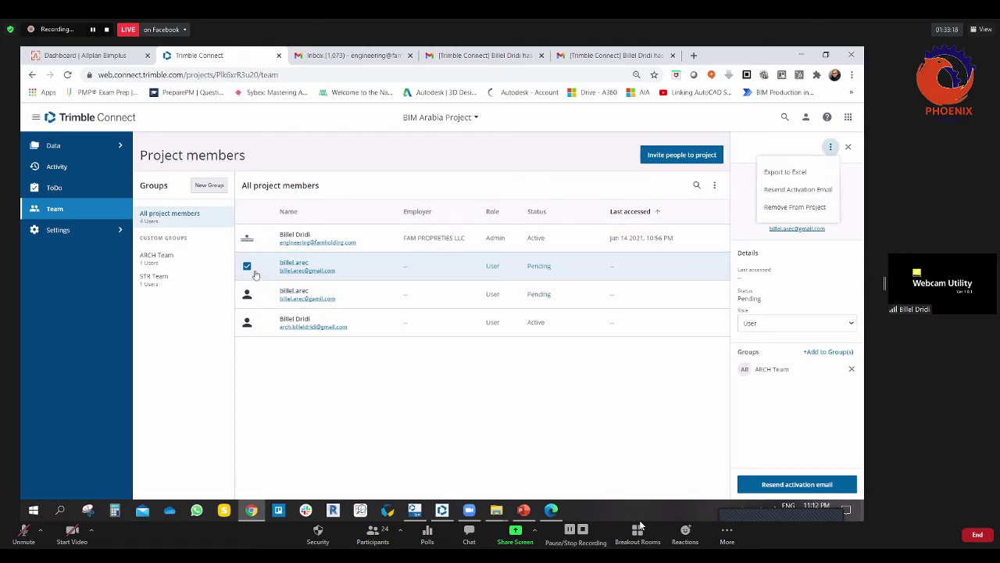
left_click(792, 207)
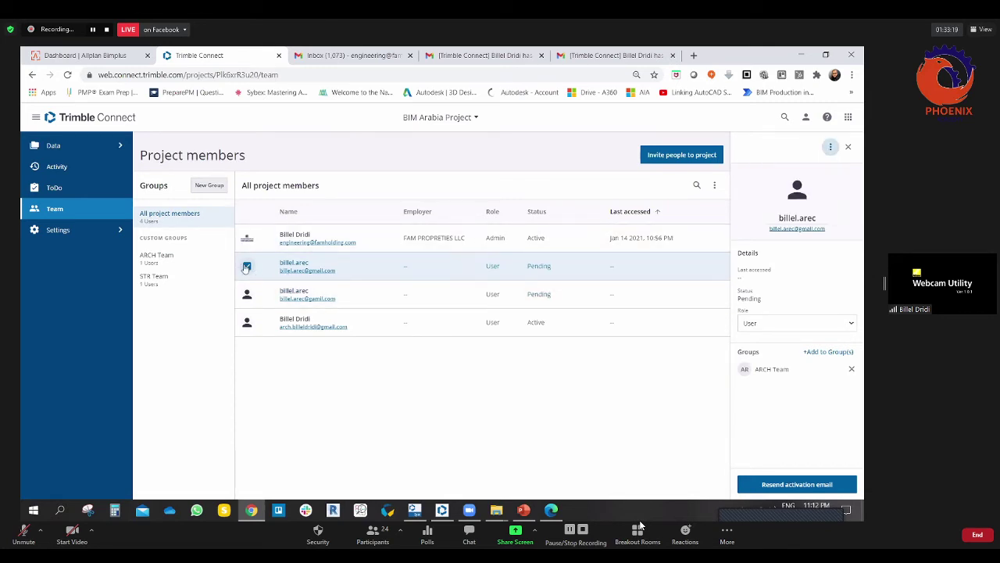
left_click(830, 147)
left_click(776, 207)
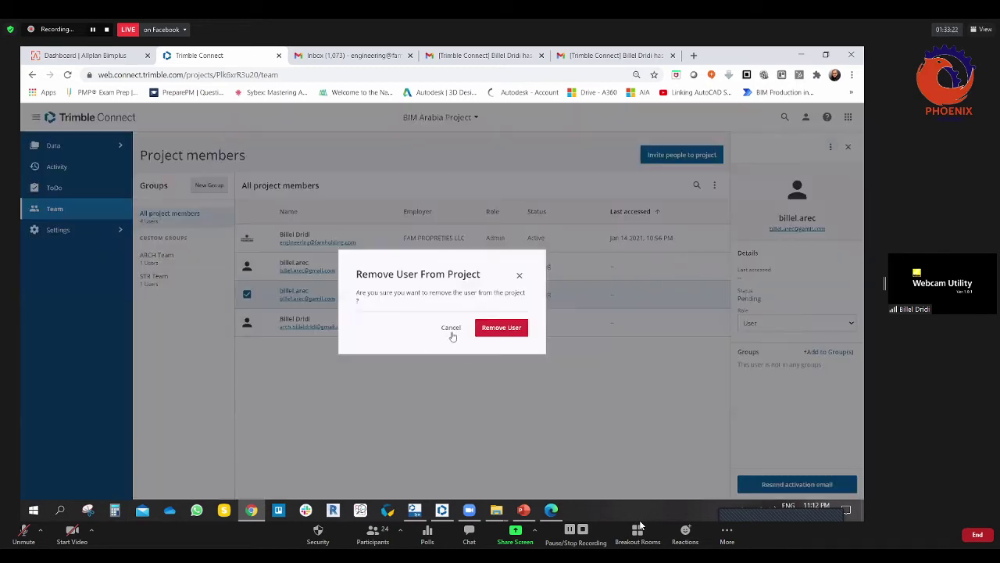
left_click(496, 328)
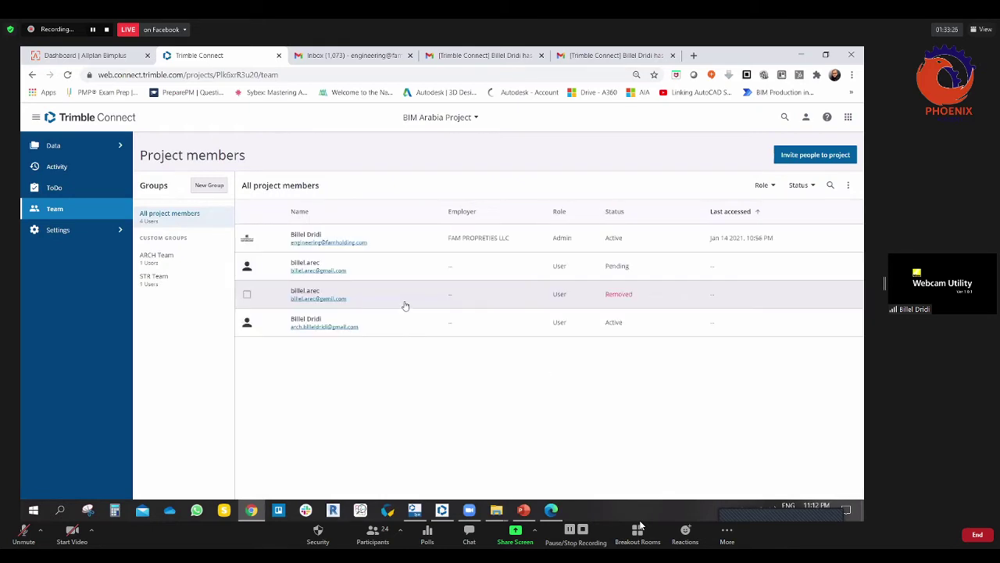
Step: Filter the member list by Removed status to show only the removed member
left_click(813, 185)
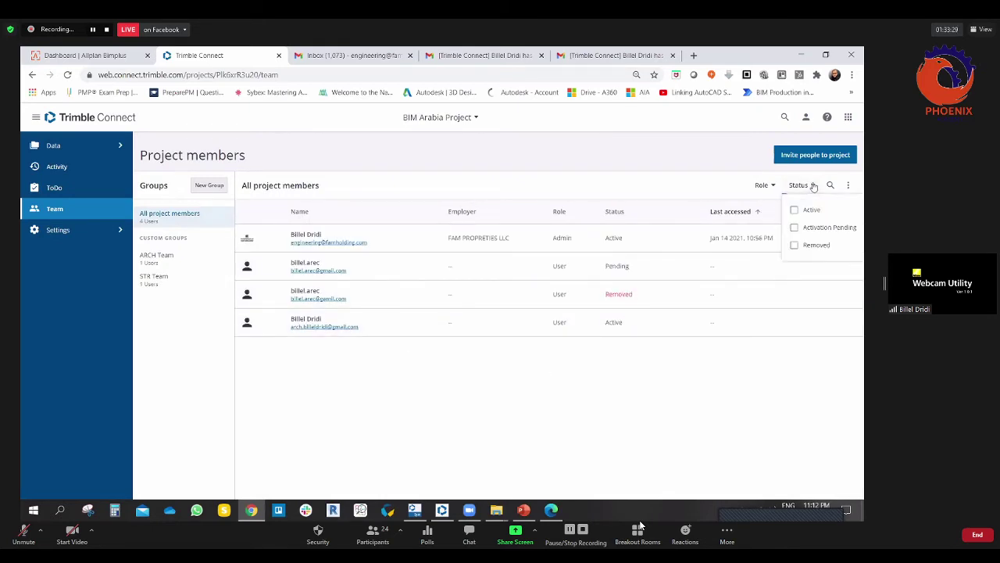
left_click(794, 246)
left_click(509, 388)
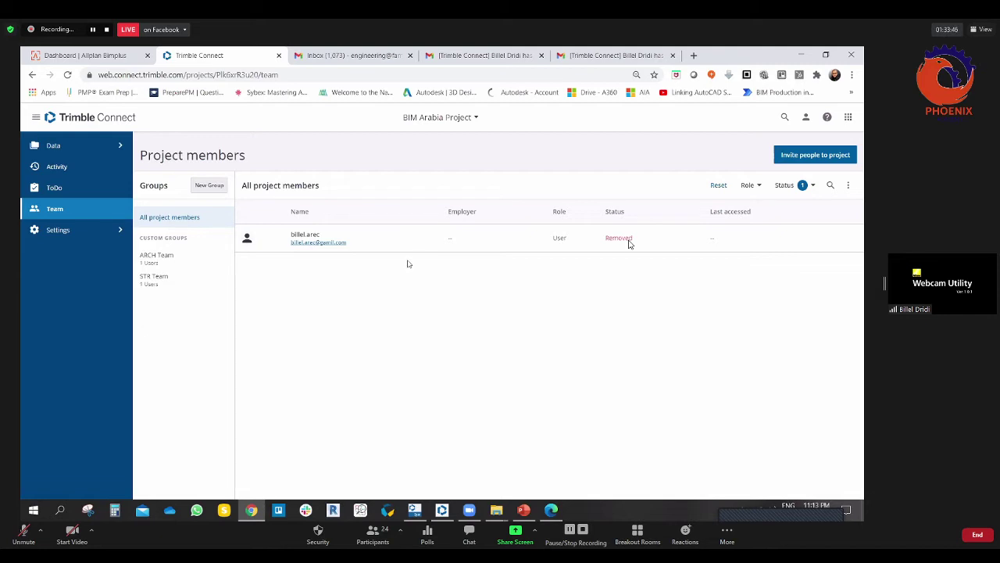
Step: Clear the Removed status filter so all four members show again
left_click(786, 185)
left_click(780, 245)
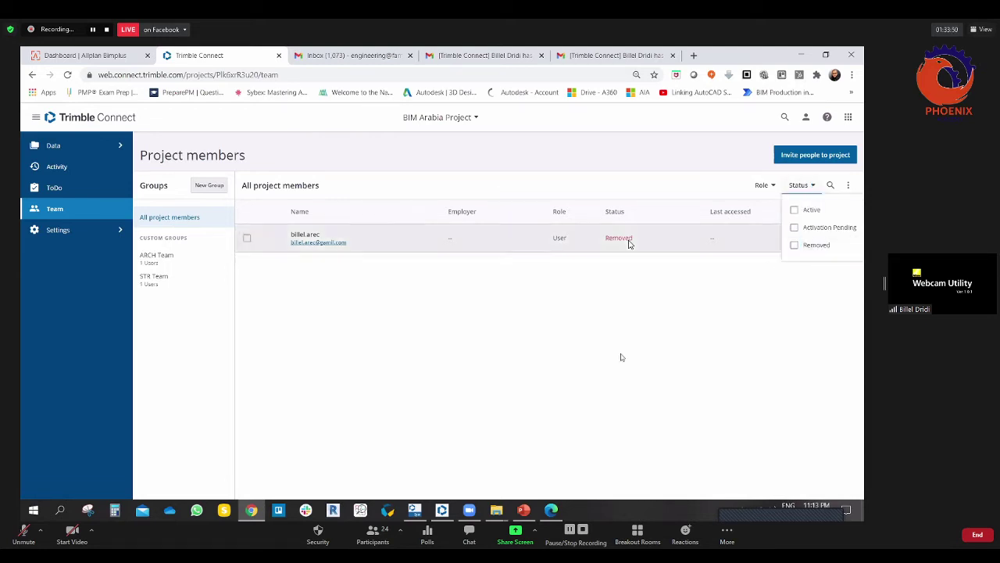
left_click(729, 226)
Step: Filter members by the User role, then by Admin, and finally clear the role filter
left_click(763, 185)
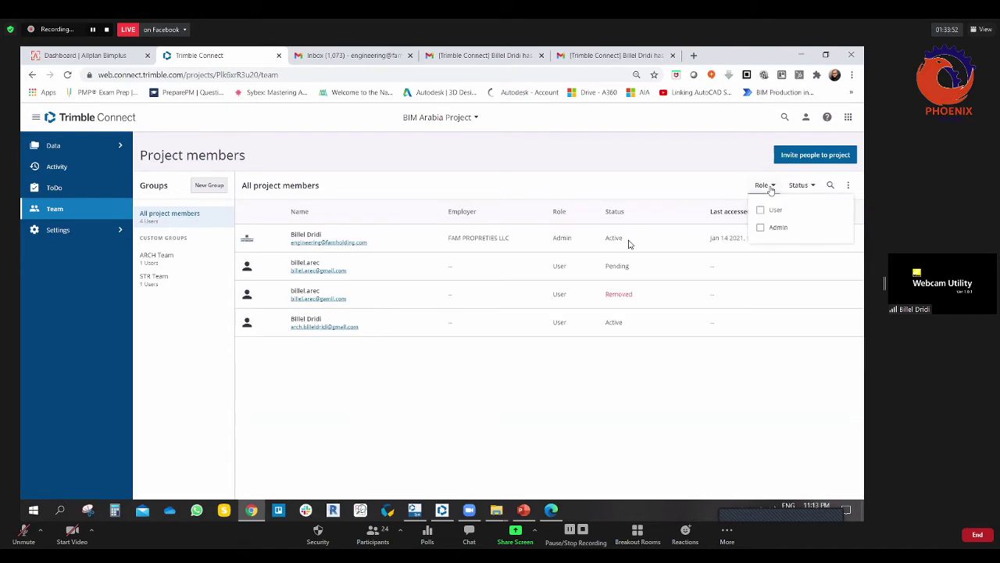
left_click(760, 211)
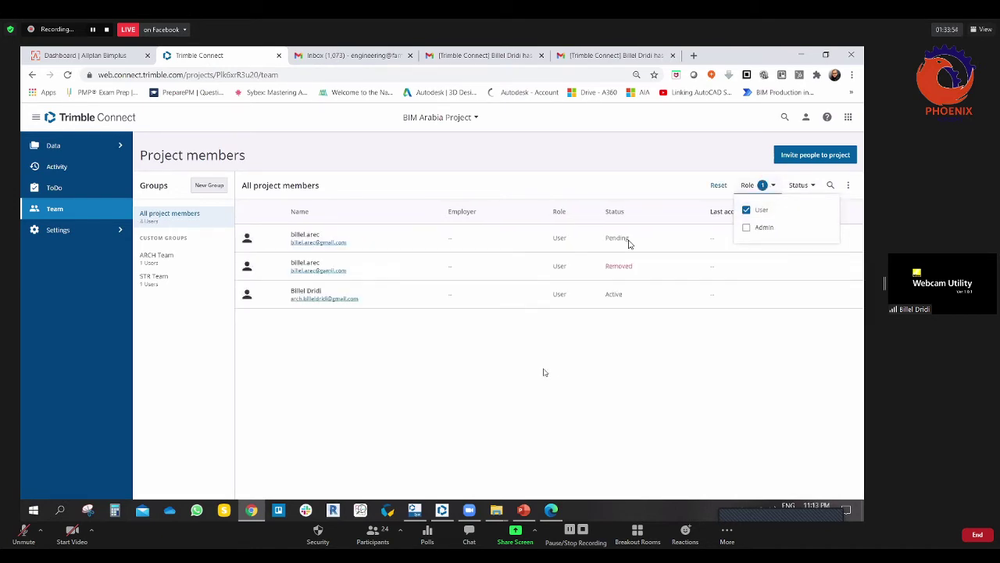
left_click(746, 209)
left_click(765, 186)
left_click(770, 188)
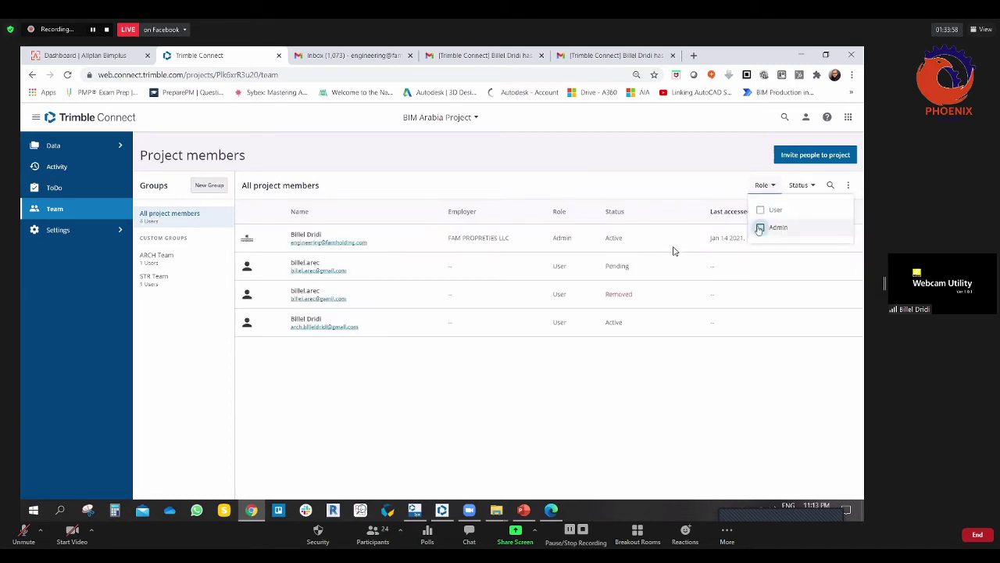
left_click(758, 225)
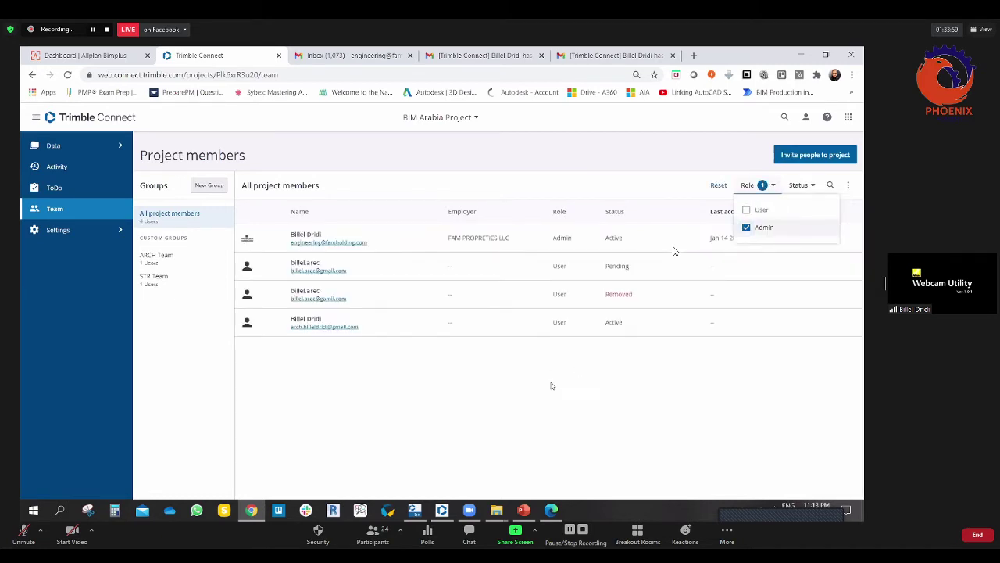
left_click(772, 186)
left_click(747, 227)
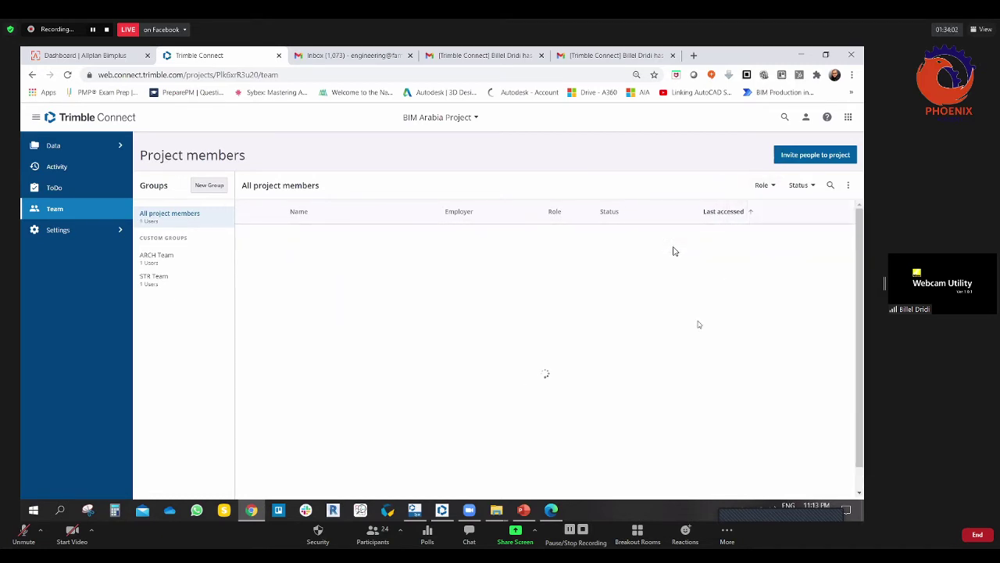
Step: Show the member list's Export to Excel and Import from Excel options
left_click(851, 186)
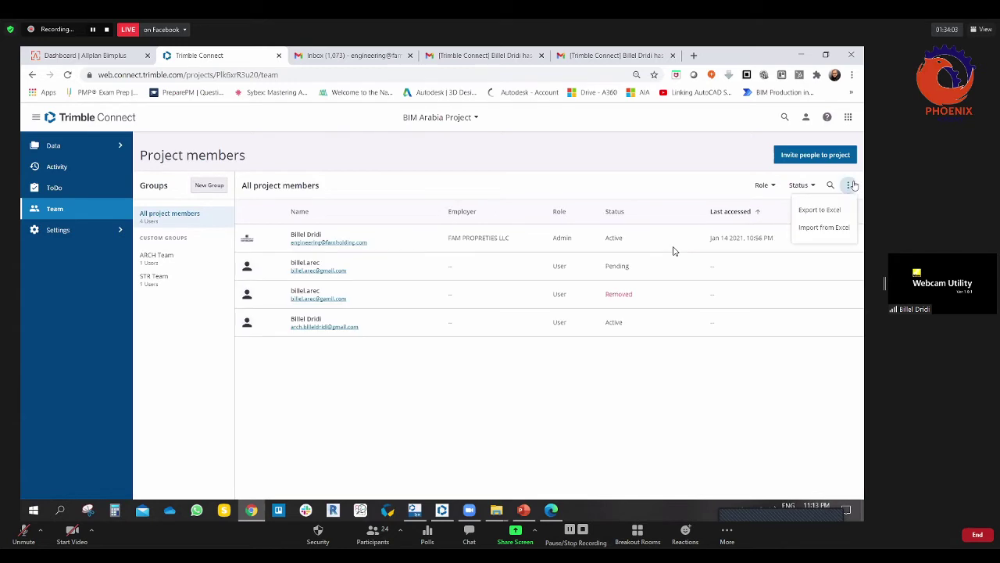
left_click(476, 384)
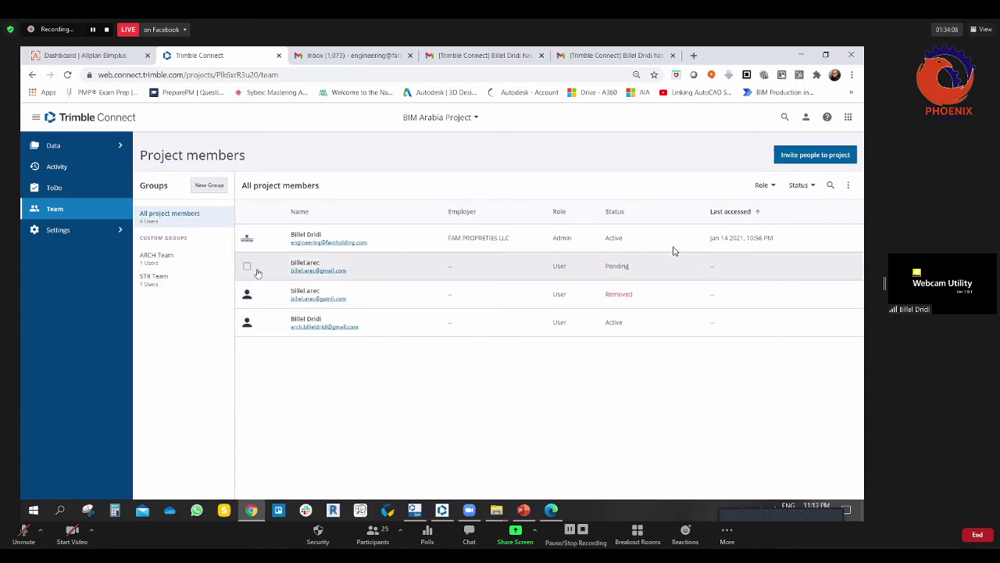
left_click(848, 186)
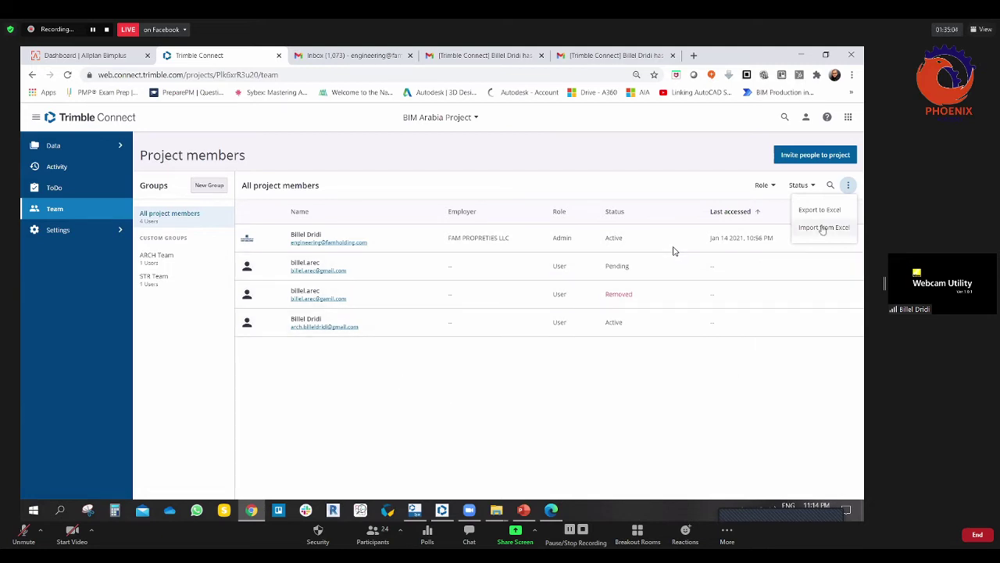
Step: Close the Excel options menu and show the BIM Arabia Project's Details settings
left_click(422, 408)
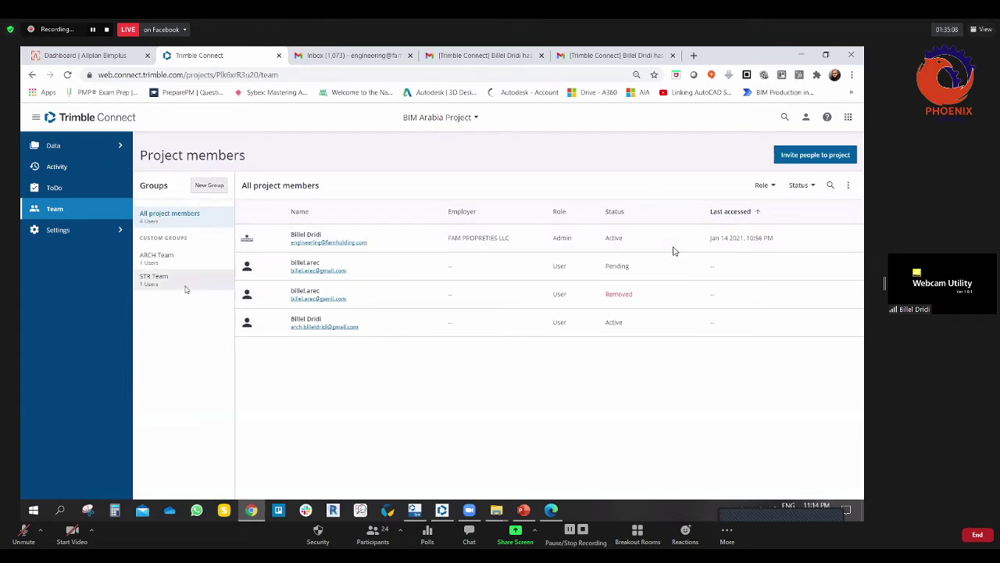
left_click(120, 231)
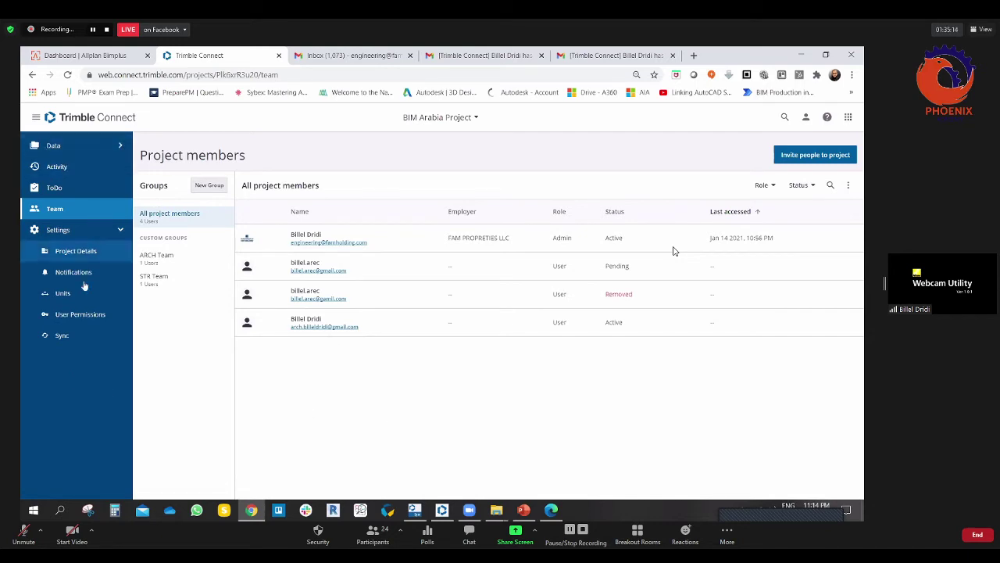
left_click(82, 251)
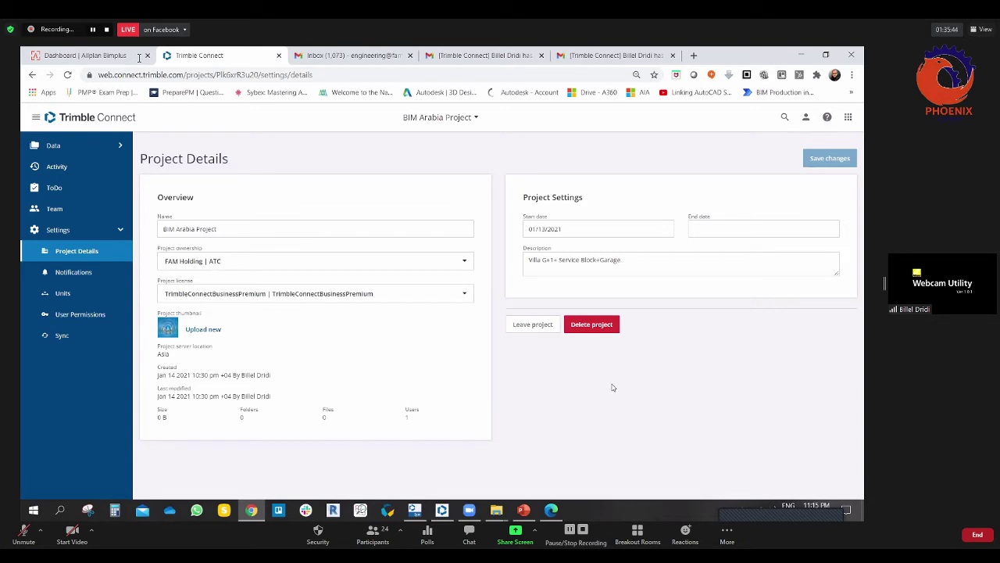
Step: Inspect the start and end date calendars, leaving both project dates unchanged
left_click(602, 229)
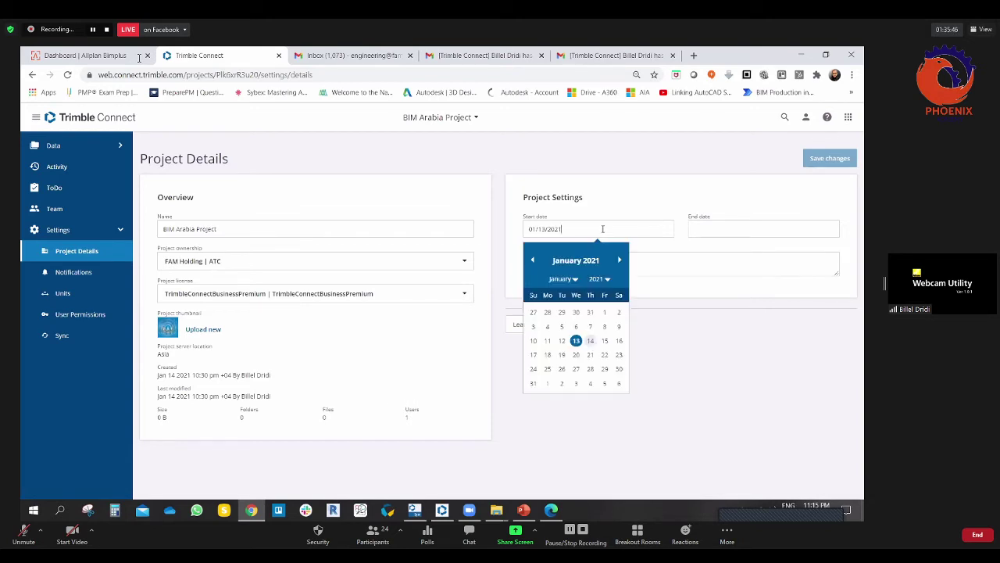
left_click(701, 369)
left_click(700, 229)
left_click(644, 412)
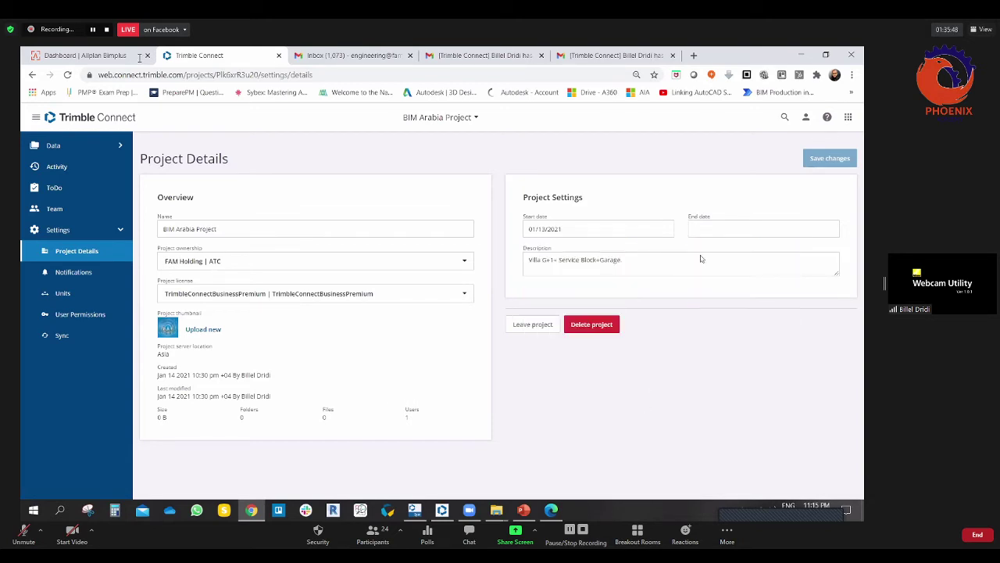
left_click(713, 229)
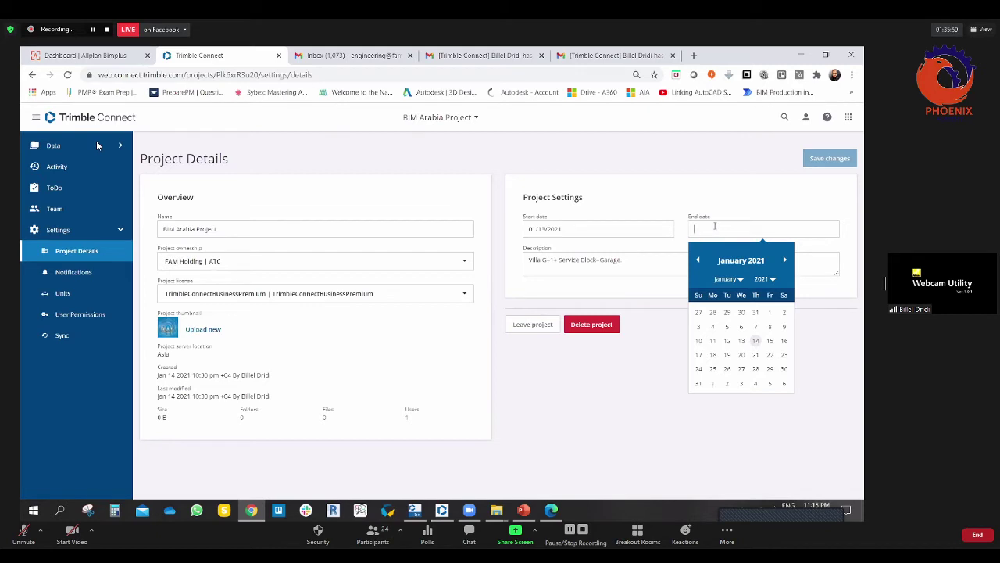
left_click(611, 383)
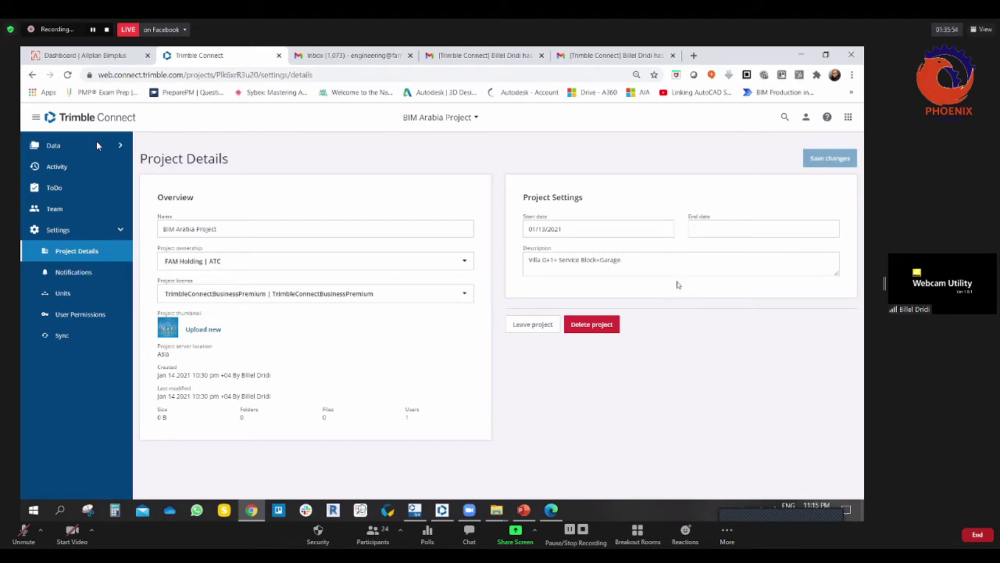
Step: Select the project description text without editing it, then show the Notifications settings
left_click(651, 265)
left_click_drag(650, 264, 529, 266)
left_click(652, 264)
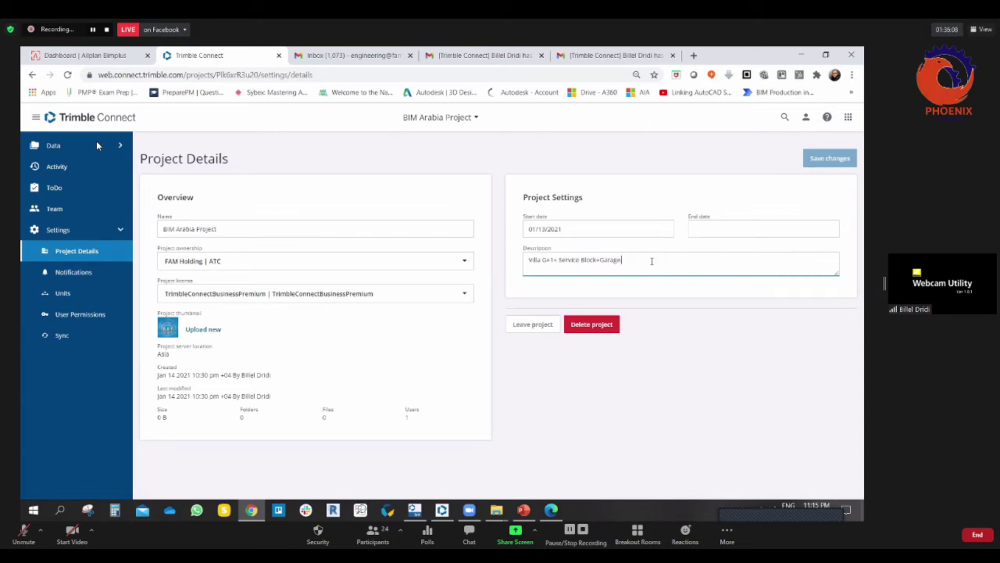
left_click_drag(652, 261, 500, 264)
left_click(669, 259)
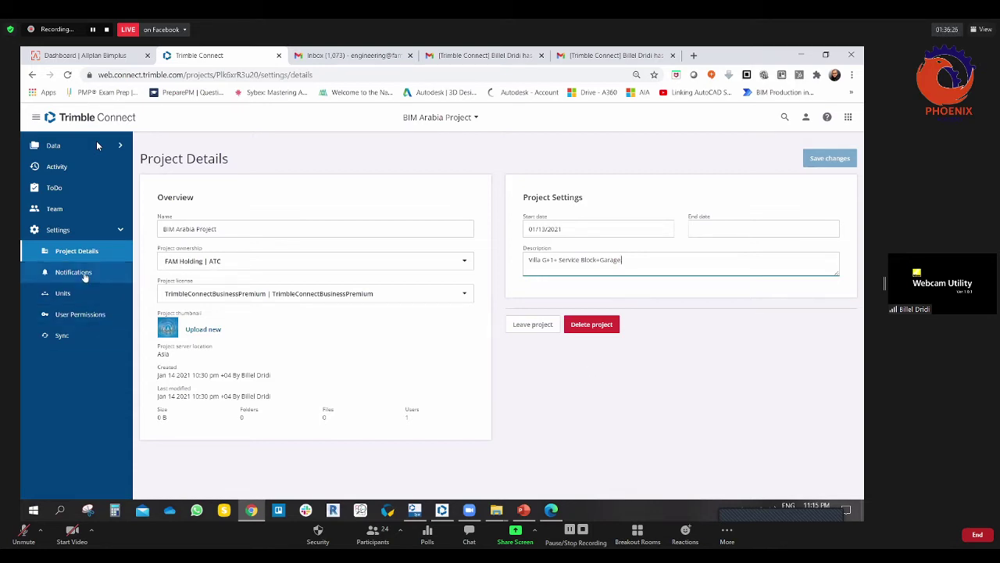
left_click(84, 274)
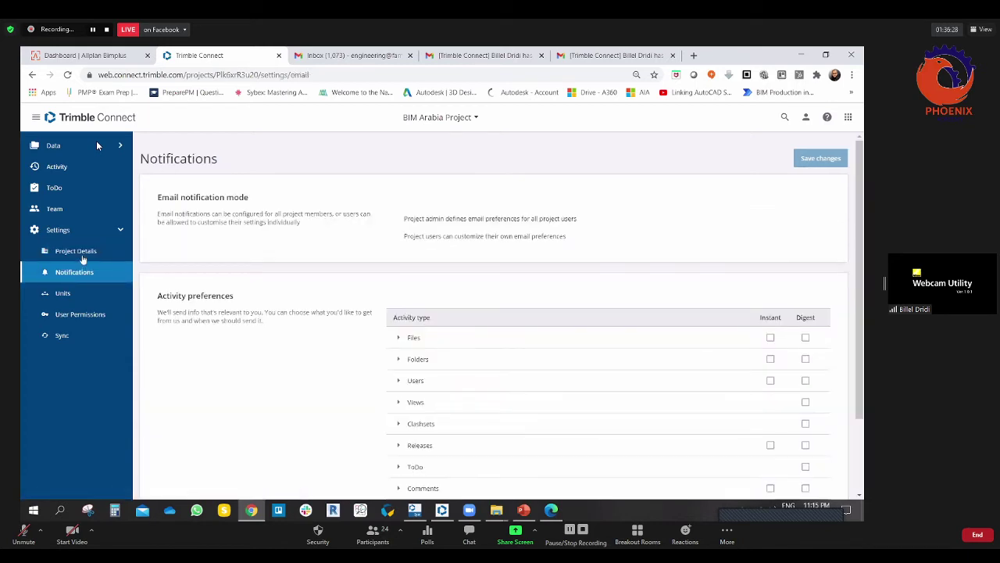
Step: Reload the Notifications settings and briefly expand and collapse the Files events
left_click(83, 257)
left_click(83, 275)
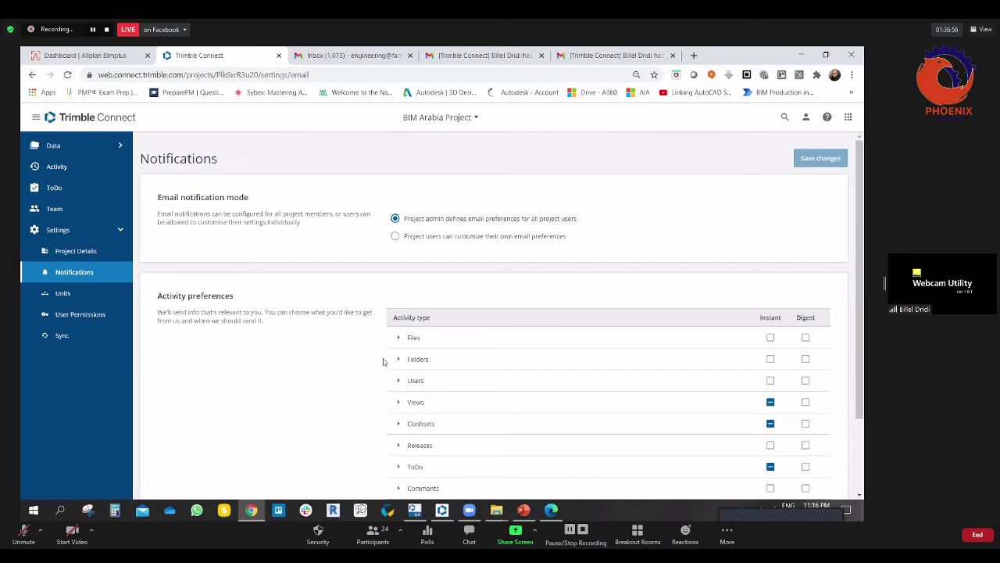
scroll(382, 361, "down", 2)
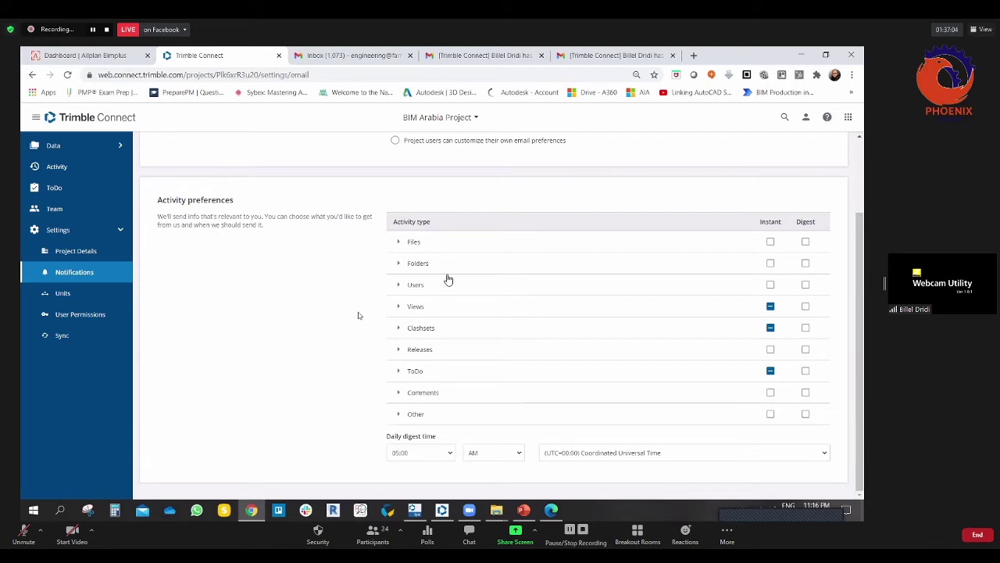
left_click(397, 243)
left_click(397, 243)
Step: Expand the Views notification events and briefly look at the Clashsets events
left_click(398, 306)
scroll(374, 316, "down", 1)
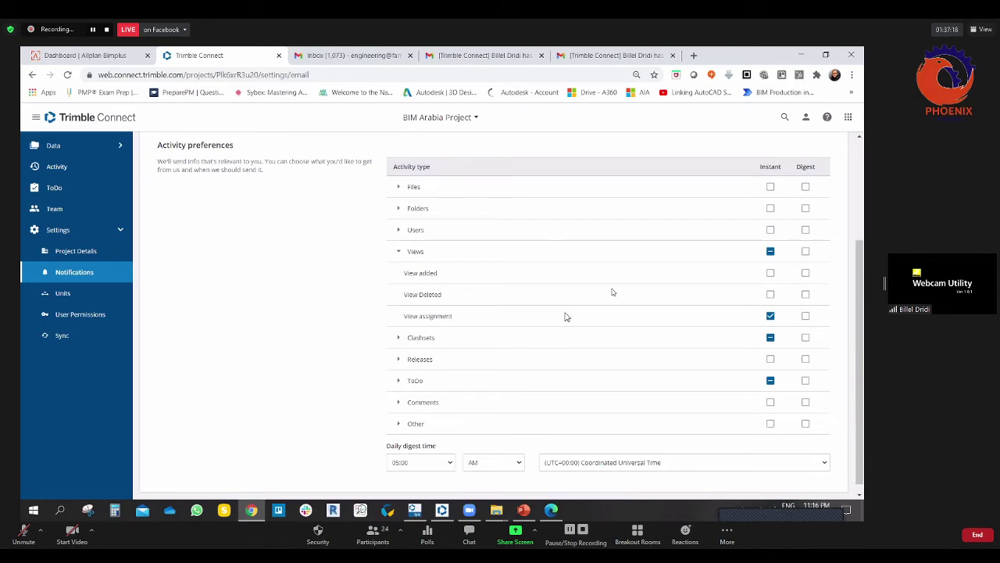
left_click(399, 339)
scroll(378, 343, "down", 1)
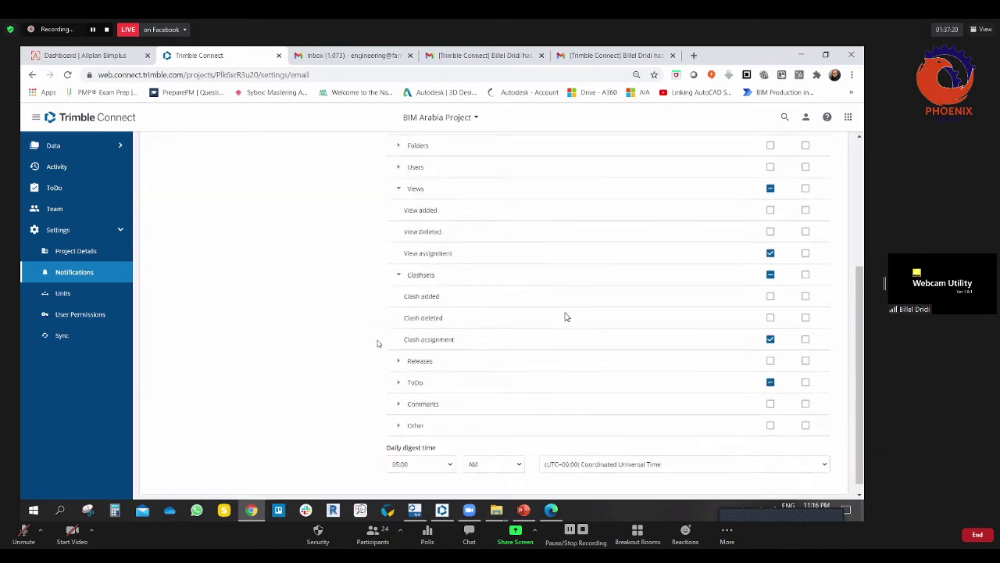
left_click(400, 266)
Step: Review the ToDo events, highlighting the ToDo assignment option, then collapse ToDo
left_click(399, 372)
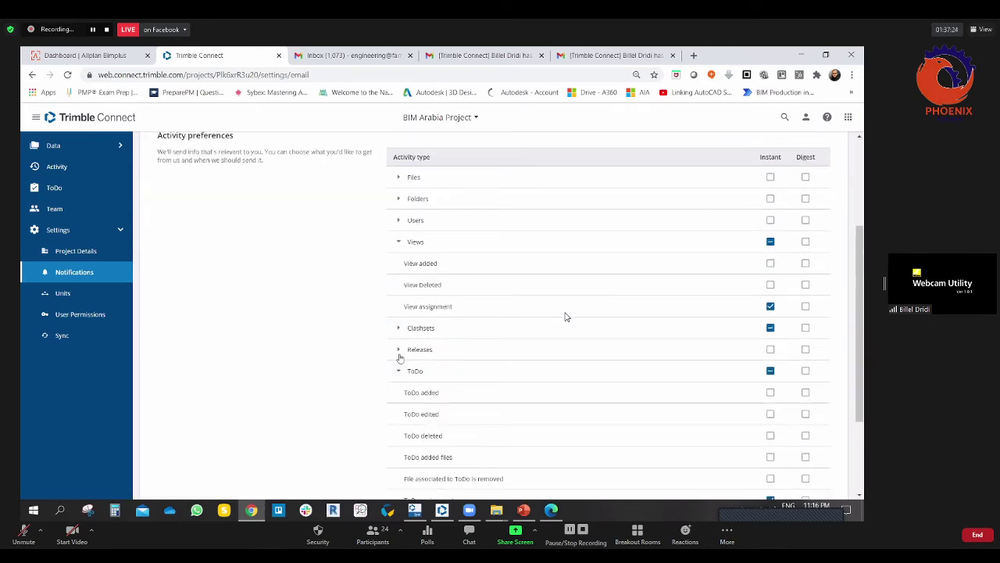
scroll(399, 357, "down", 2)
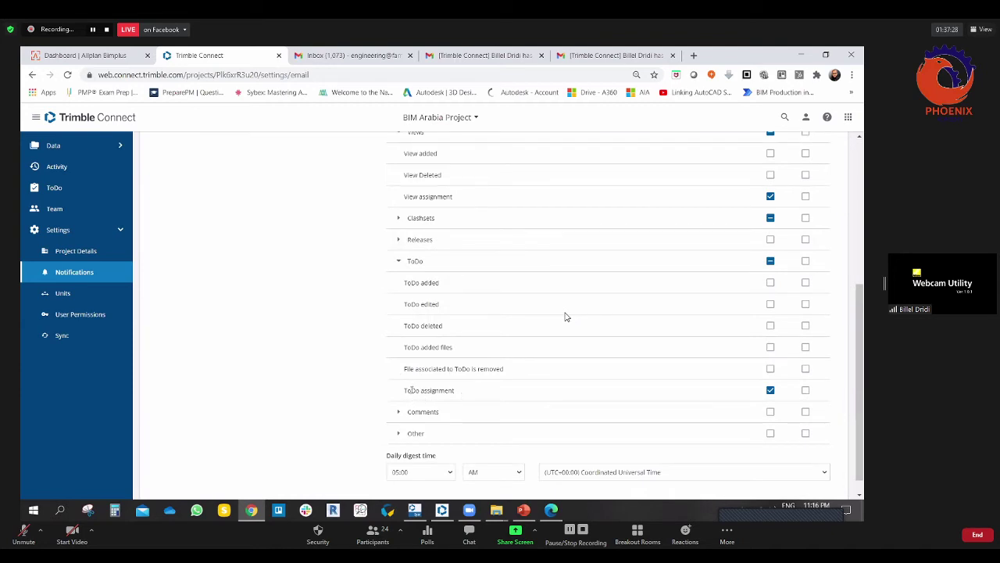
left_click_drag(406, 390, 457, 395)
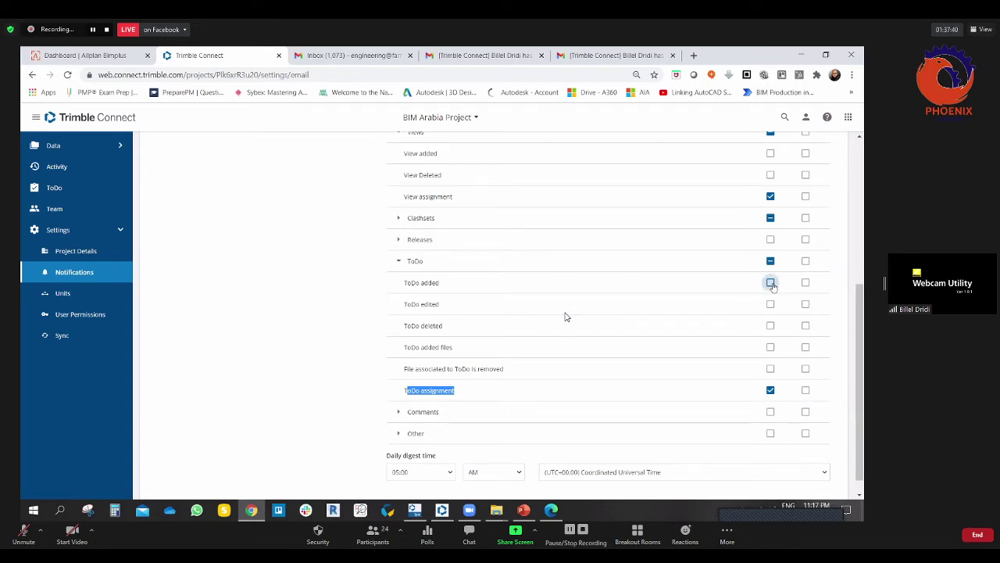
left_click(344, 306)
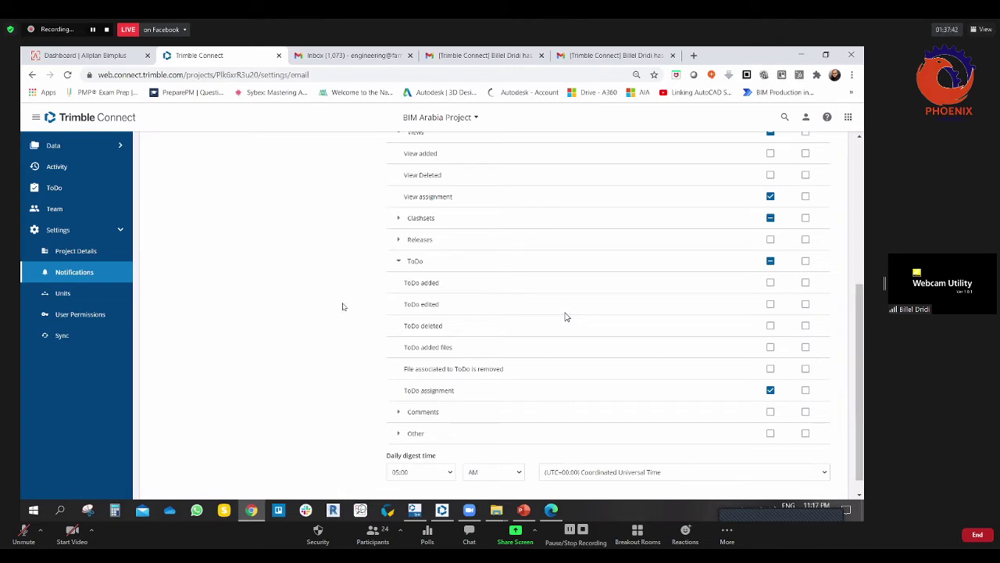
left_click(399, 263)
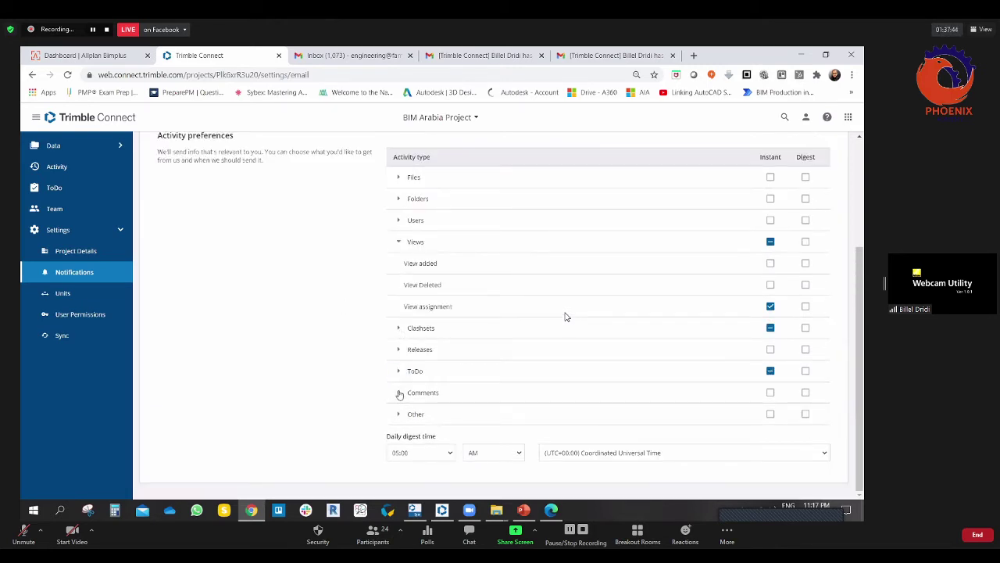
left_click(398, 389)
Step: Toggle instant notification for Comment added on and off, leaving it off
scroll(366, 374, "down", 1)
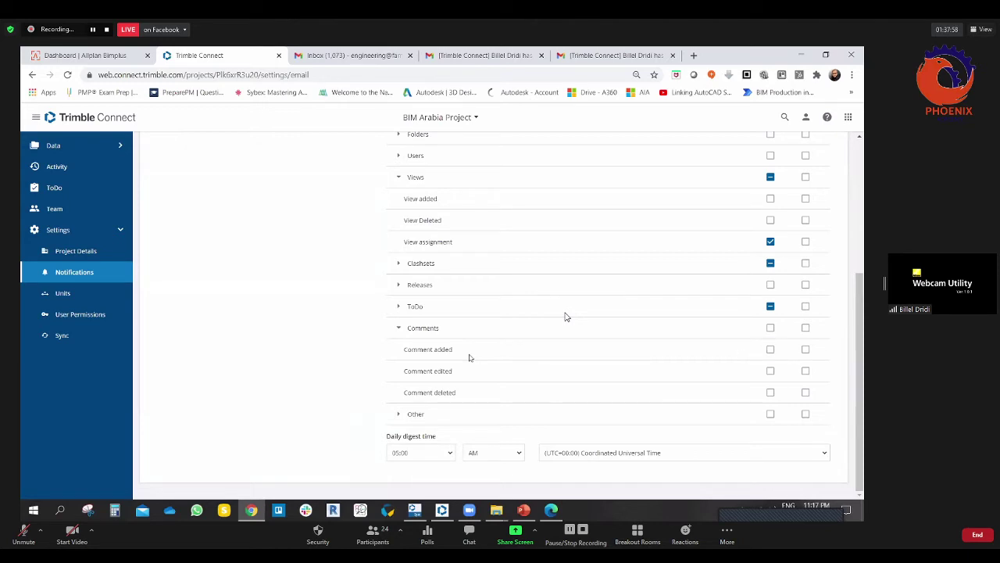
left_click(771, 350)
left_click(770, 350)
left_click(770, 350)
left_click(771, 350)
Step: Expand the Other and Files notification event groups
left_click(400, 413)
scroll(349, 342, "down", 1)
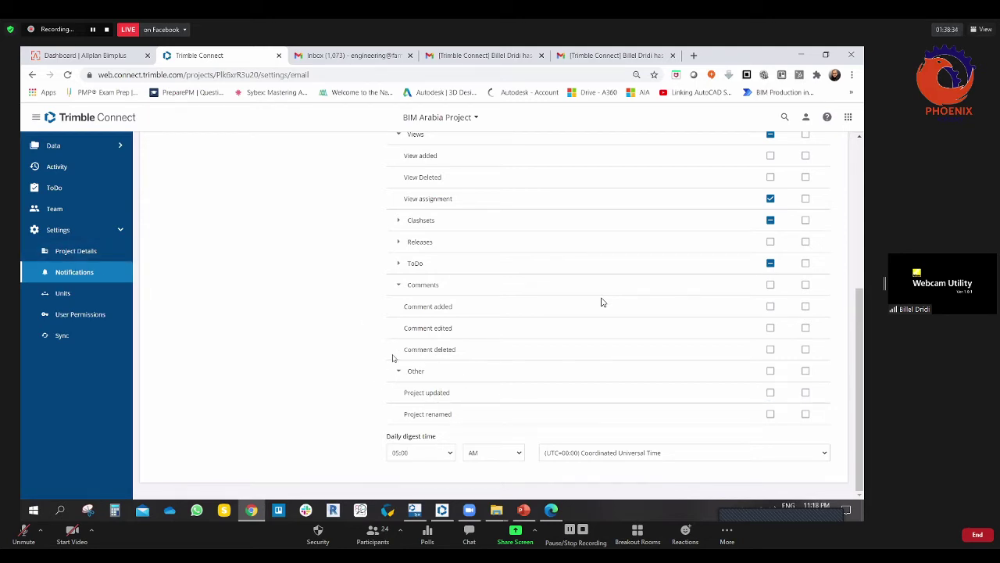
scroll(335, 333, "up", 3)
scroll(335, 333, "down", 2)
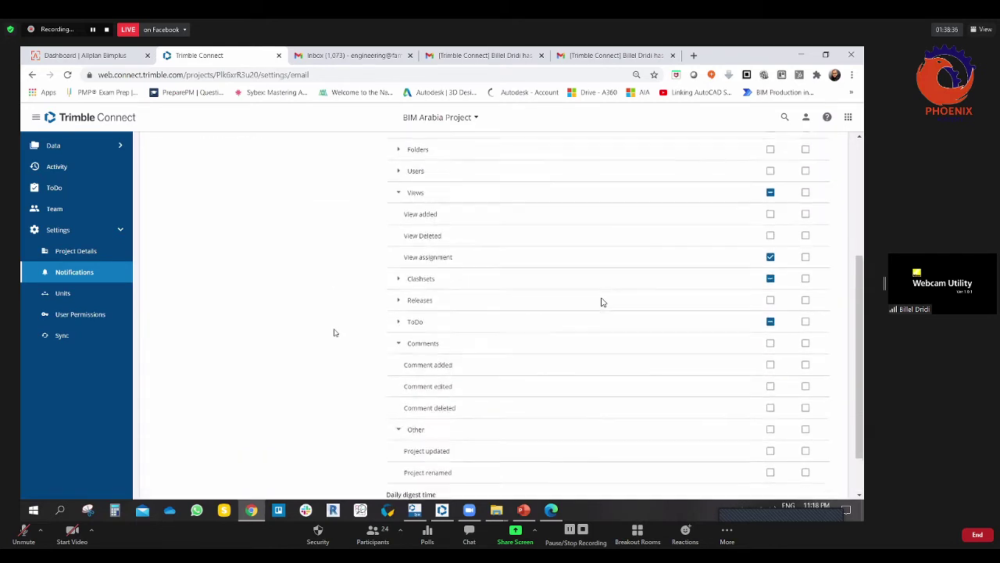
scroll(334, 333, "up", 1)
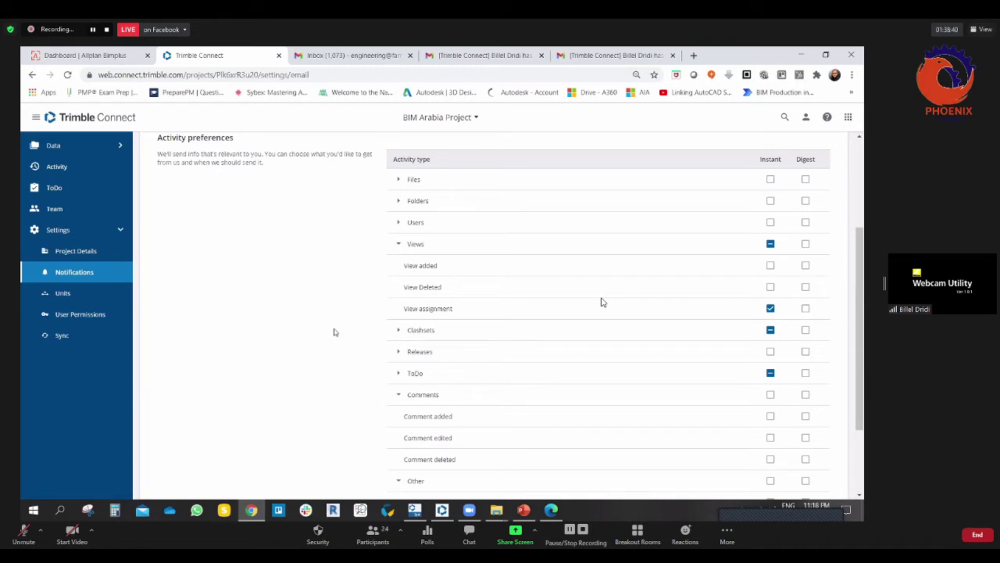
left_click(399, 180)
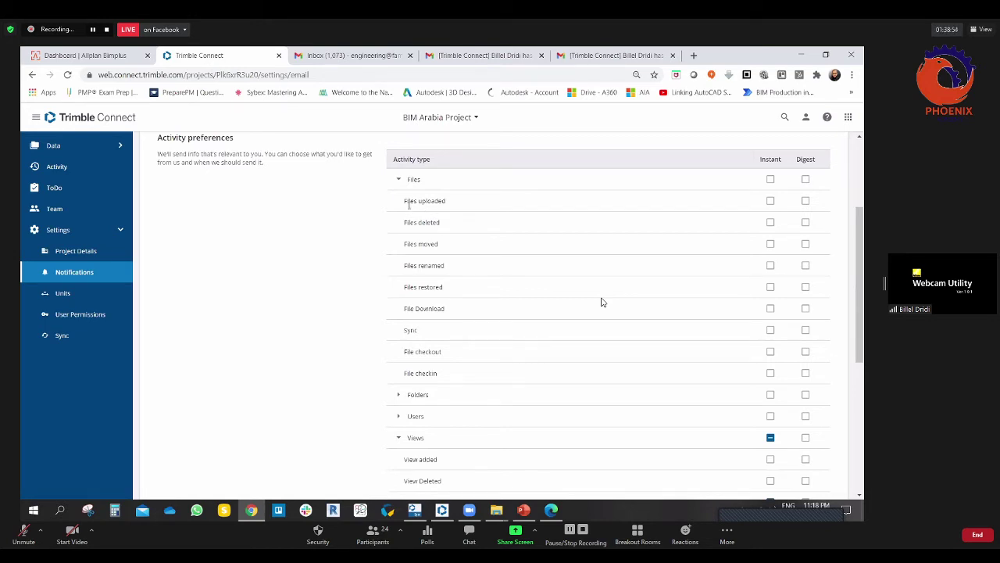
Step: Enable instant email notification for Files uploaded and File Download
left_click(770, 201)
left_click(770, 309)
scroll(360, 364, "down", 1)
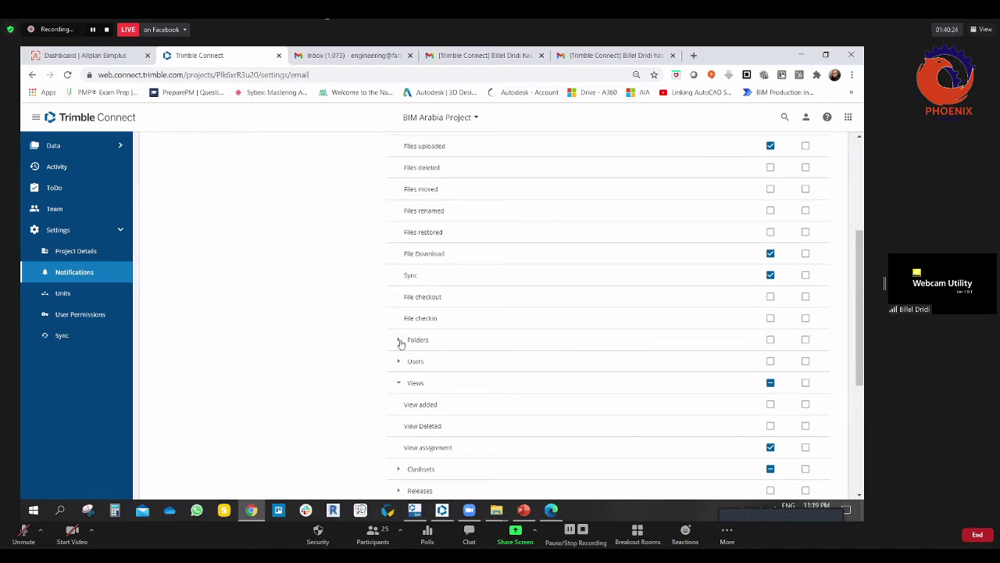
Step: Enable instant notification for Folder download, then collapse the Folders events
left_click(399, 340)
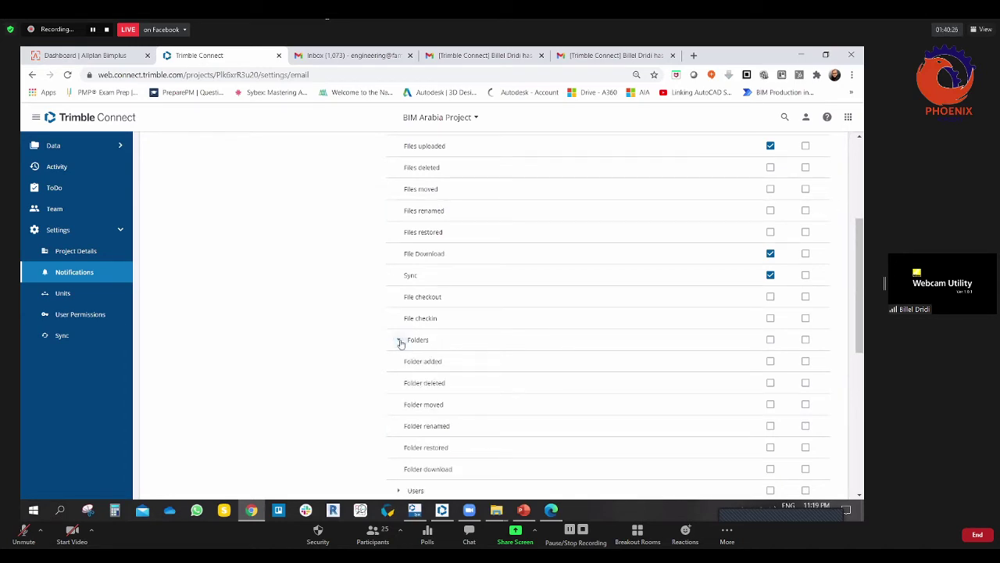
scroll(326, 342, "down", 2)
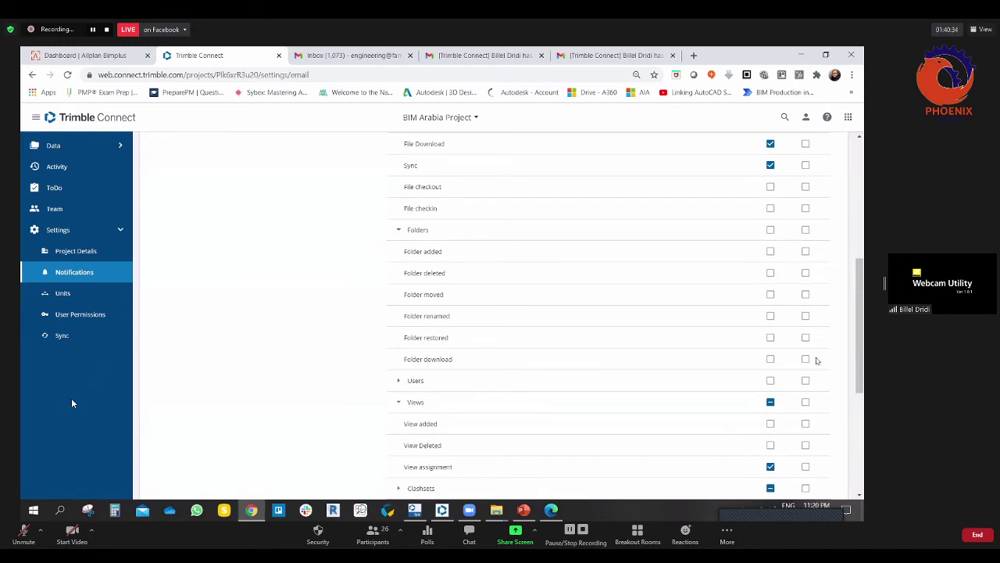
left_click(770, 358)
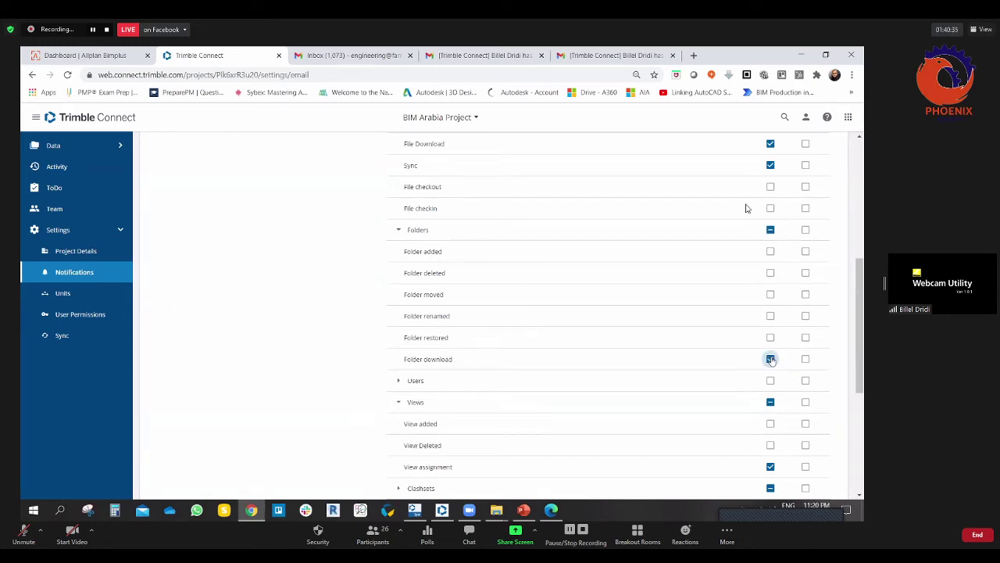
left_click(399, 230)
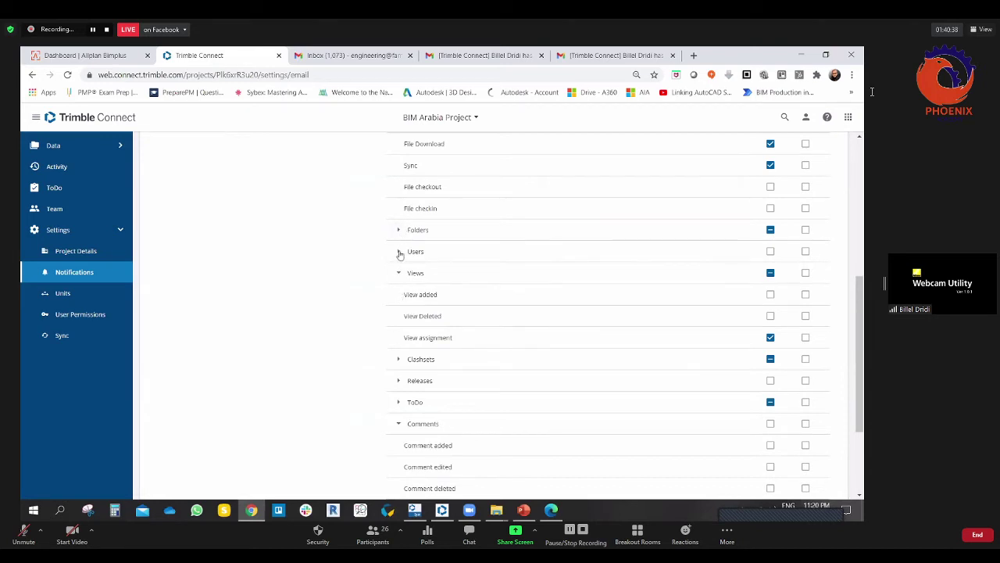
Step: Enable instant email for 'User left' under the Users events
left_click(399, 252)
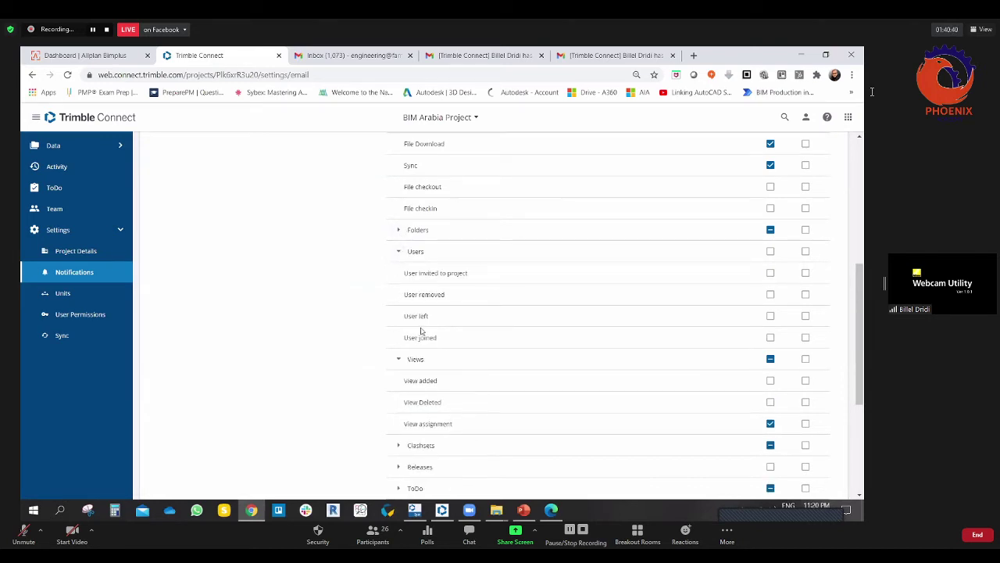
left_click(771, 316)
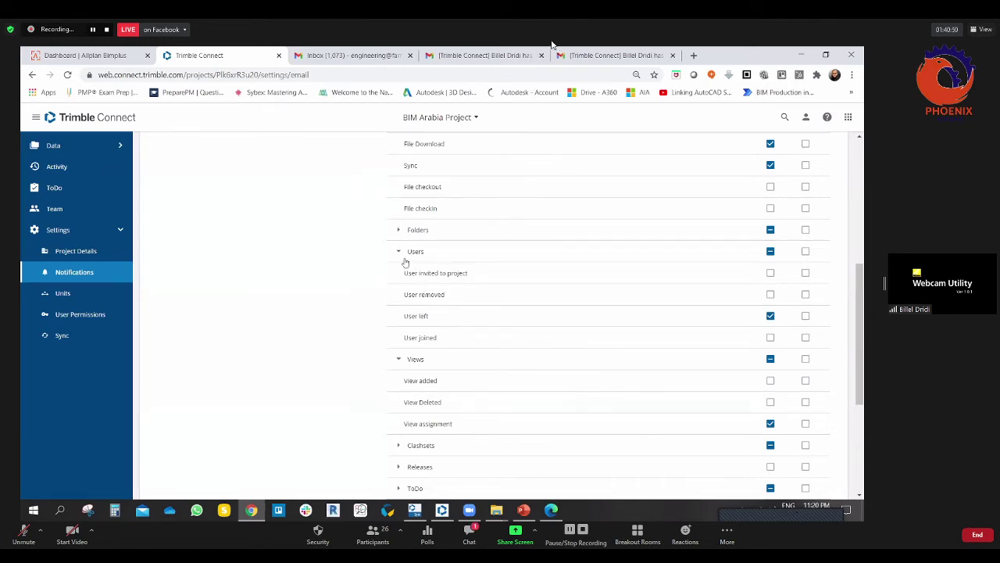
left_click(398, 251)
left_click(469, 534)
scroll(399, 251, "down", 3)
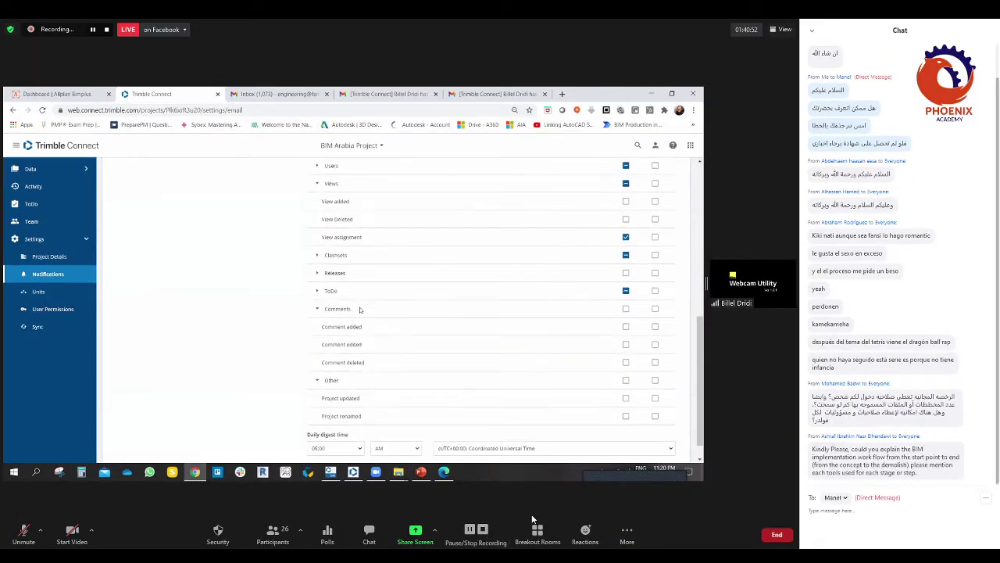
left_click(317, 273)
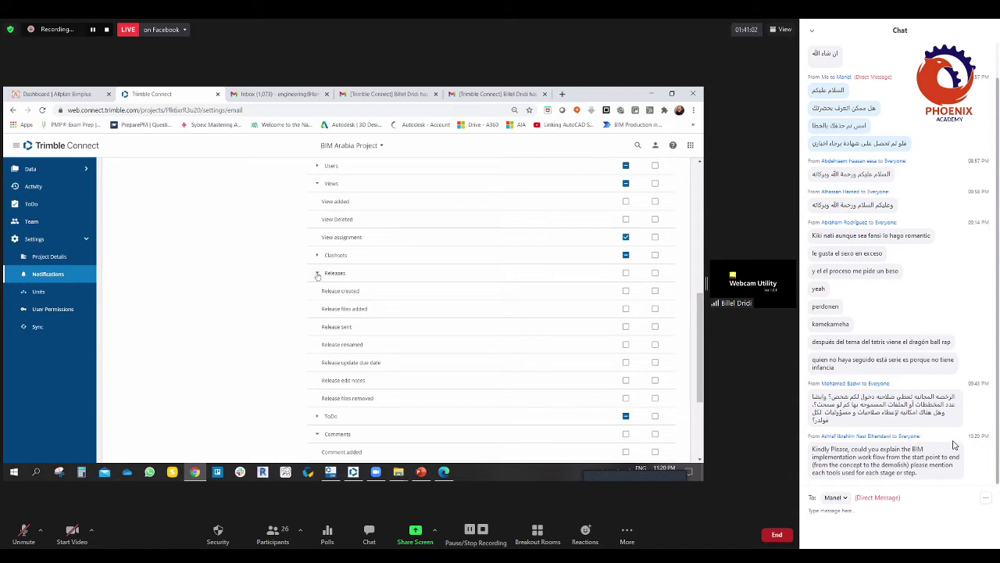
left_click(317, 273)
scroll(265, 316, "up", 5)
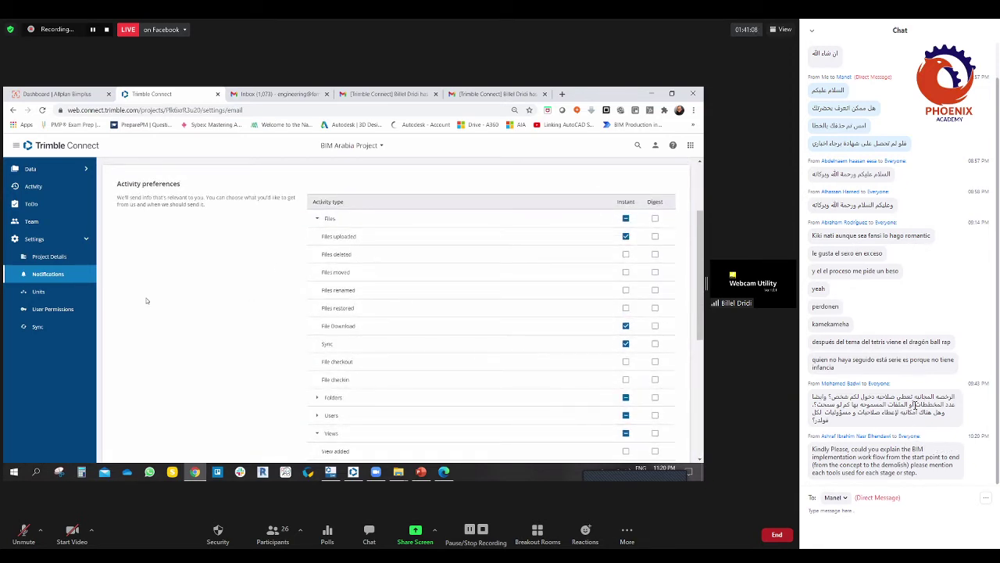
Step: Set length display precision to 0.01, keeping the Metric system and millimetre length unit
left_click(31, 296)
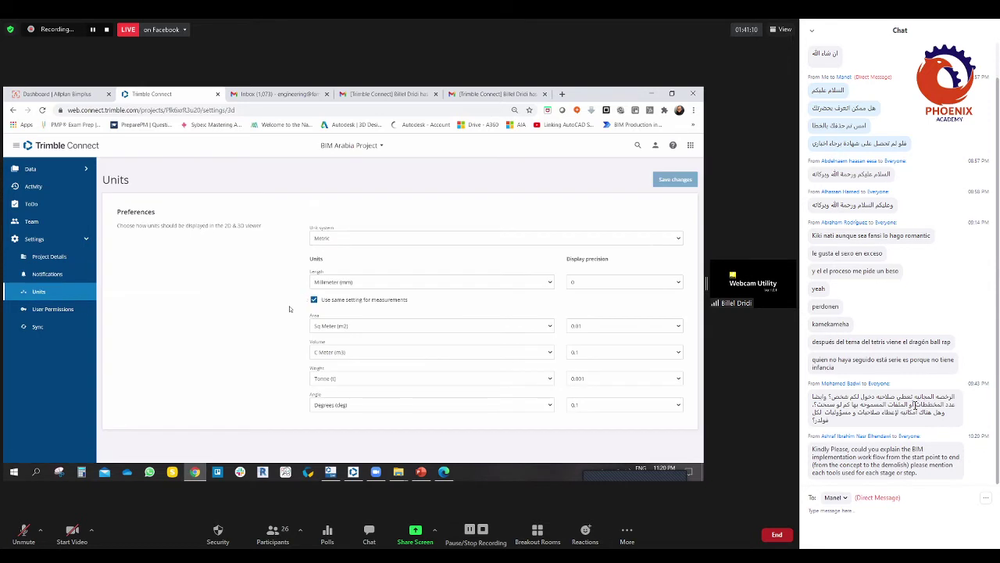
left_click(667, 240)
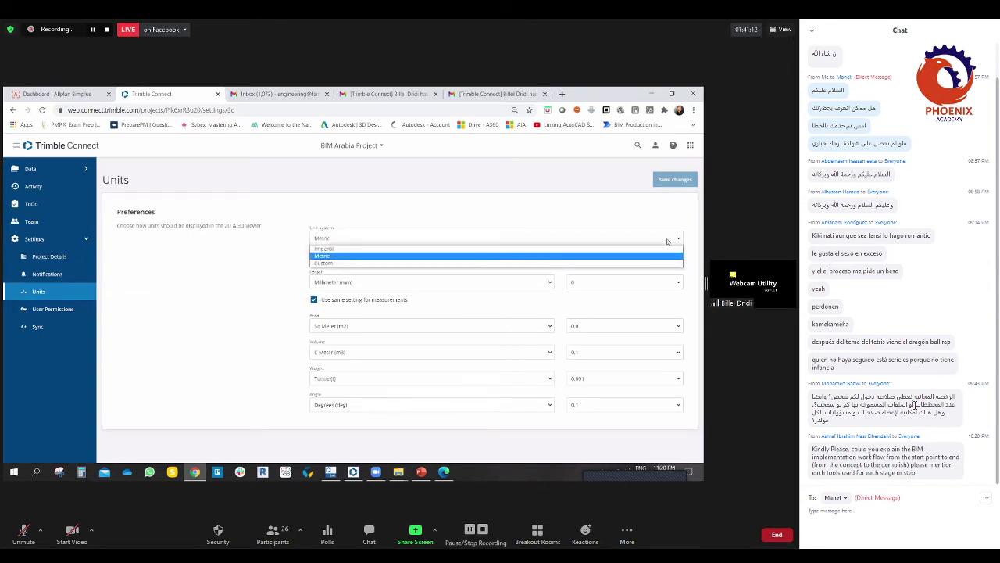
left_click(667, 240)
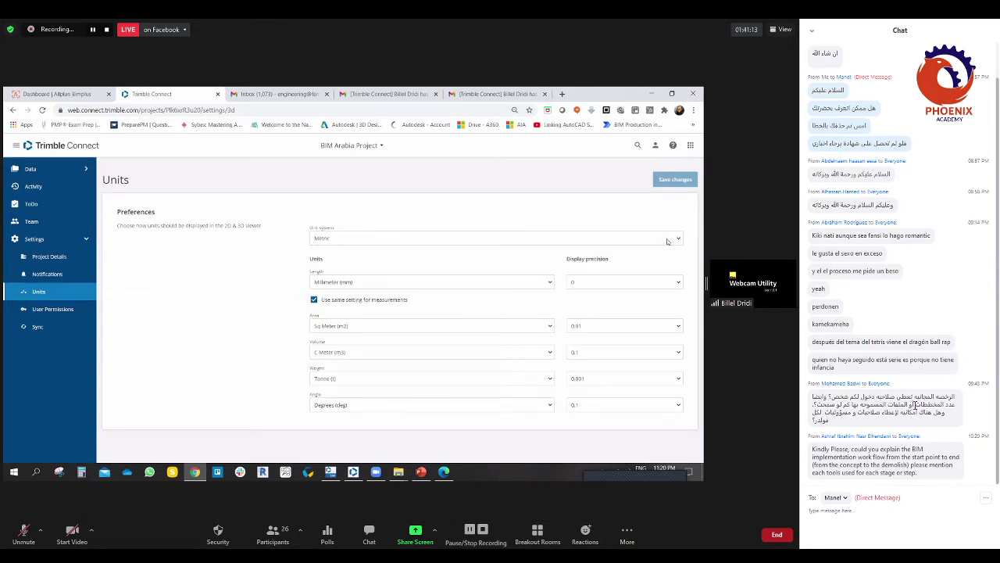
left_click(590, 282)
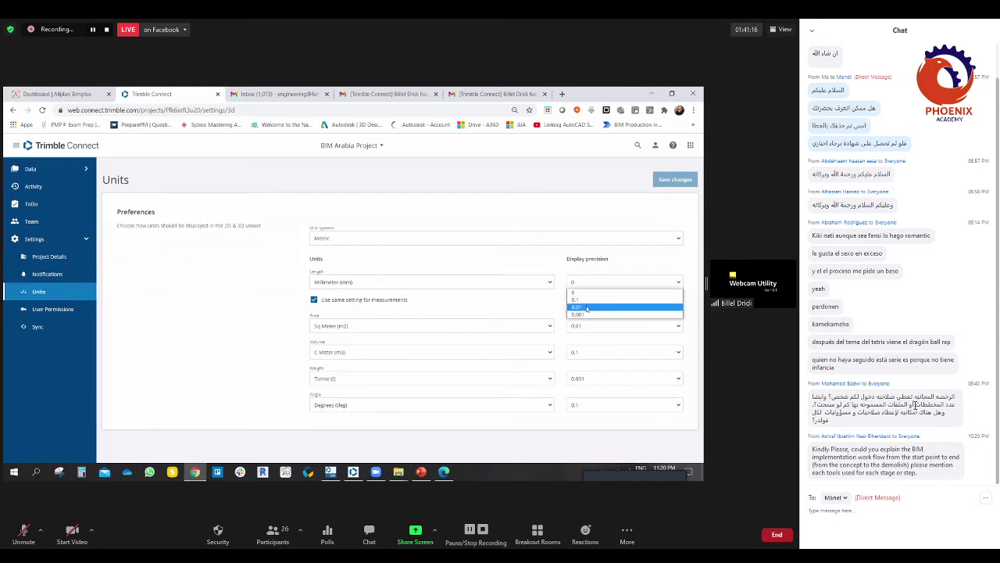
left_click(587, 307)
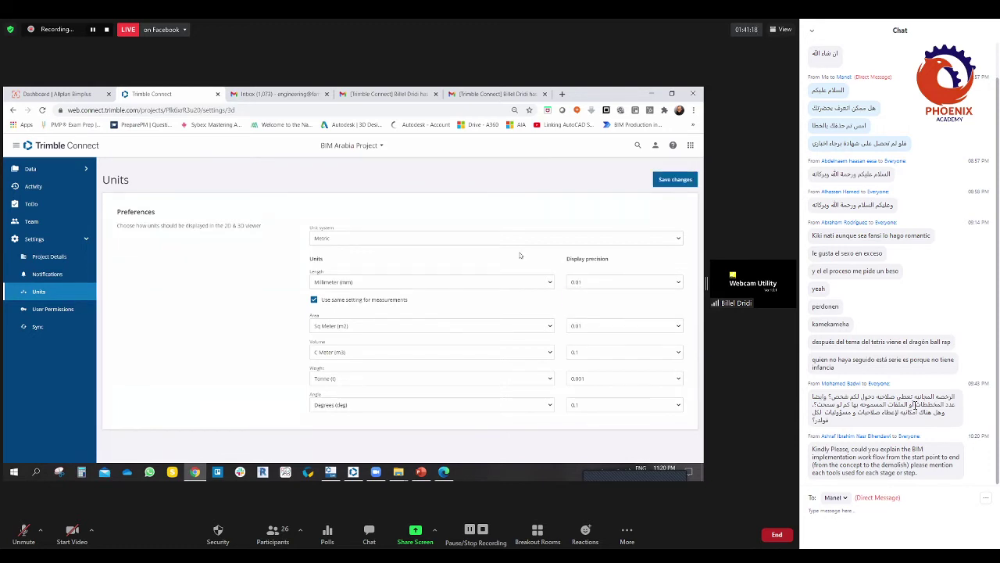
left_click(406, 282)
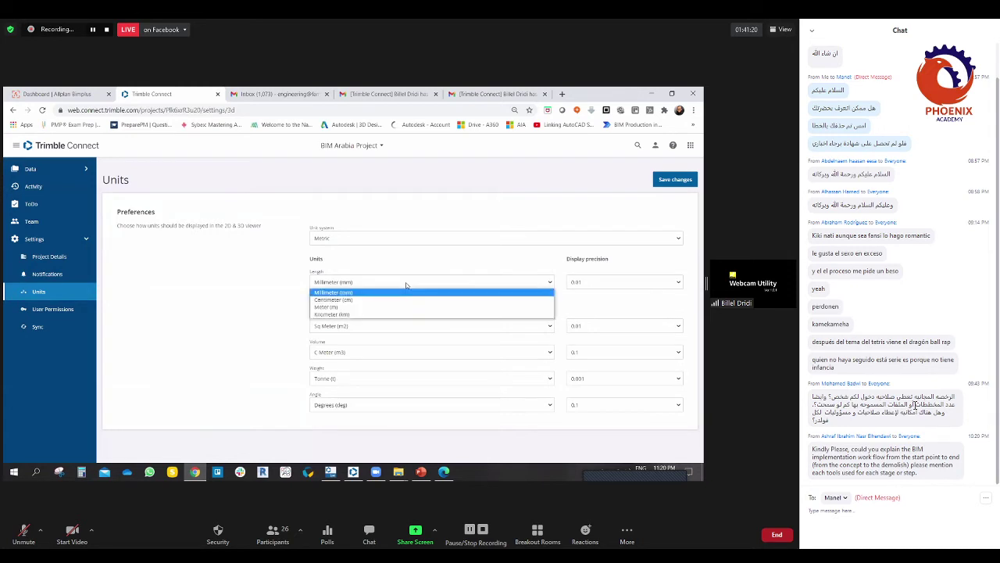
left_click(362, 303)
left_click(350, 282)
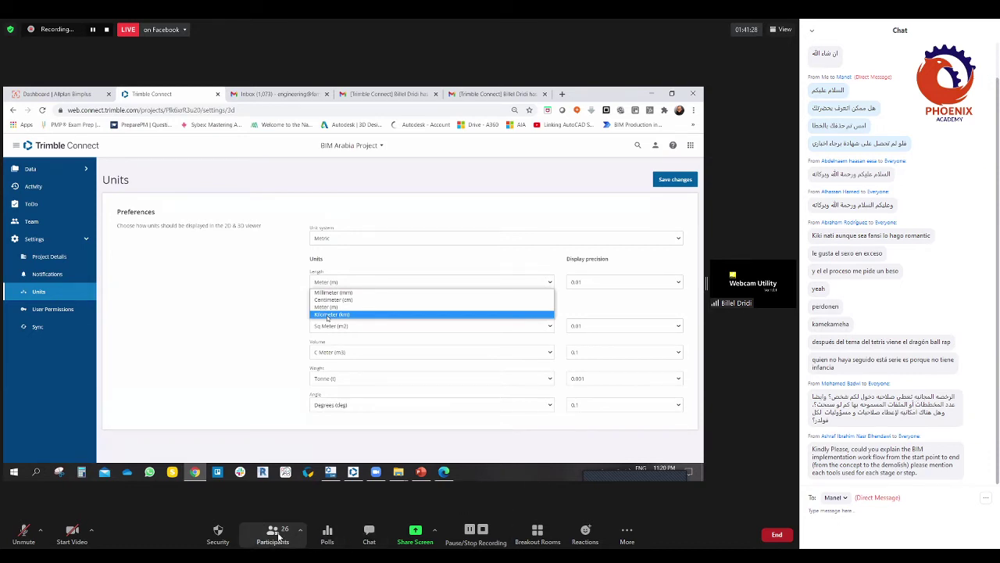
left_click(368, 533)
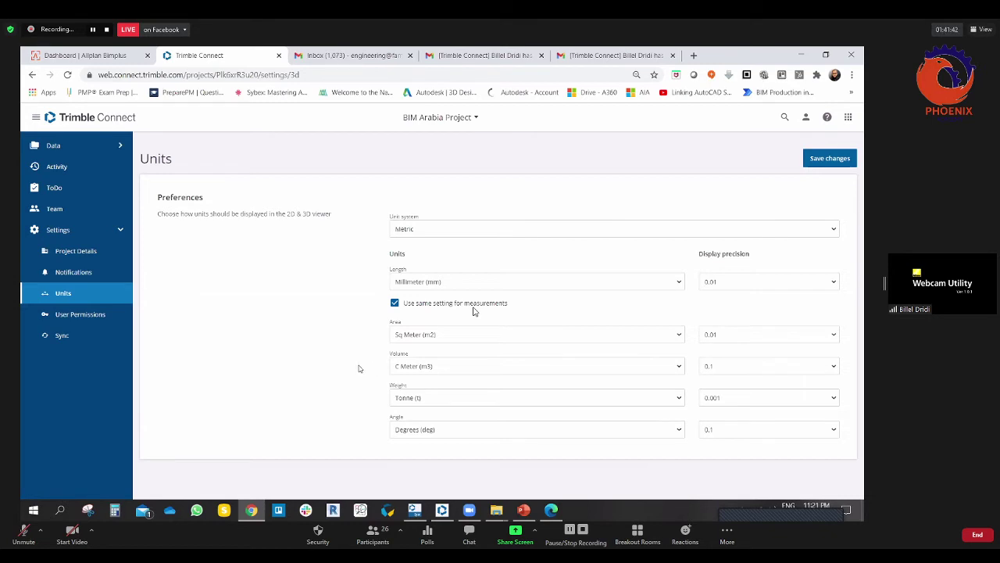
Step: Keep Tonne weight and 0.01 area precision, and set volume display precision to 0.01
left_click(421, 403)
left_click(329, 384)
left_click(786, 337)
left_click(736, 340)
left_click(721, 365)
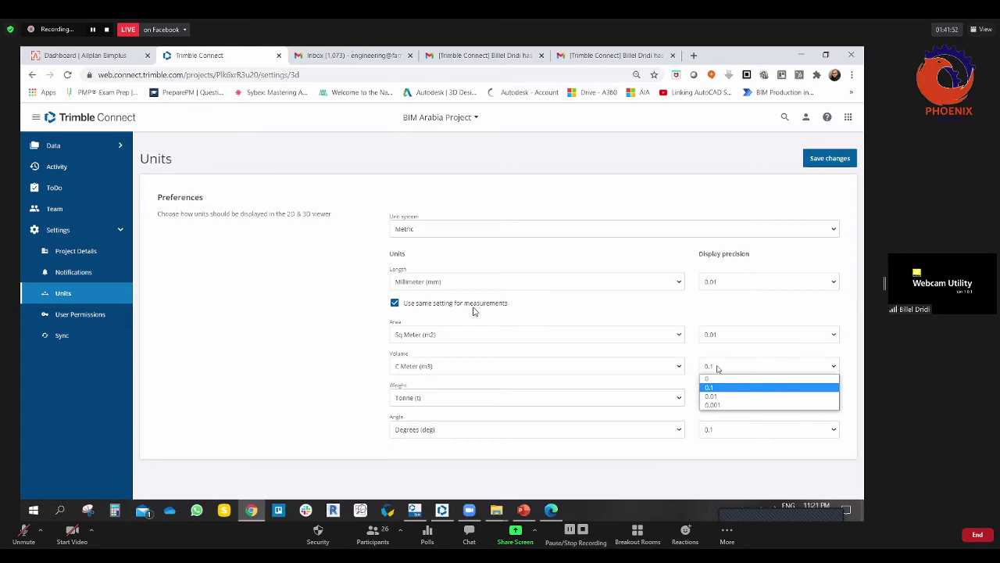
left_click(711, 397)
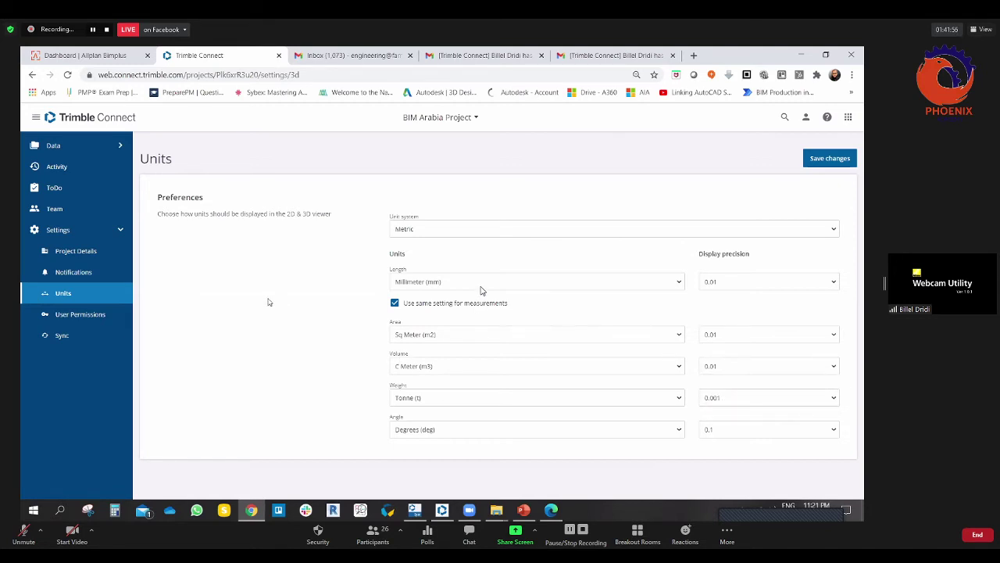
Step: Show the Permissions page and highlight the ToDo visibility and Project member invitations sections
left_click(84, 315)
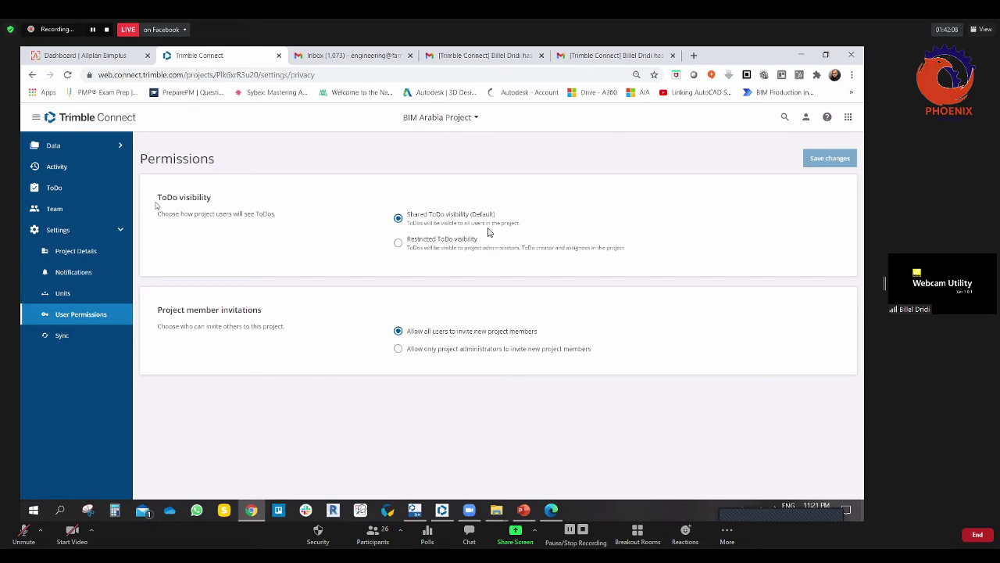
left_click_drag(157, 197, 229, 201)
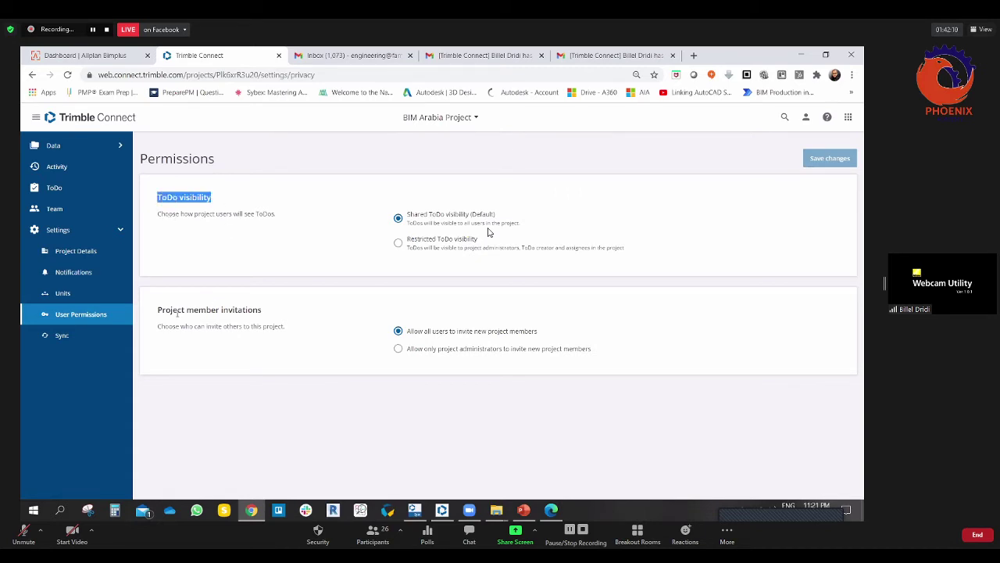
left_click_drag(157, 309, 264, 311)
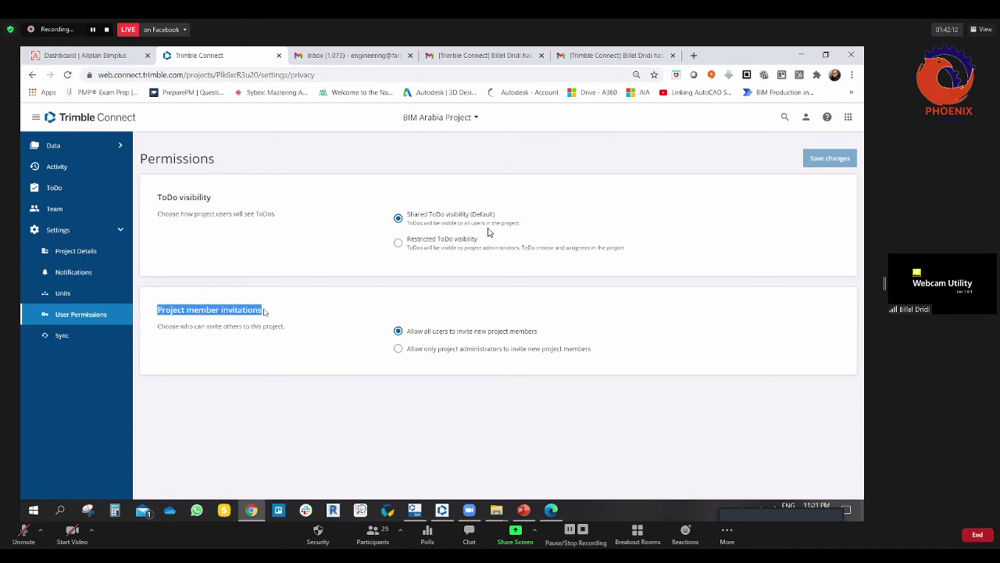
left_click(267, 213)
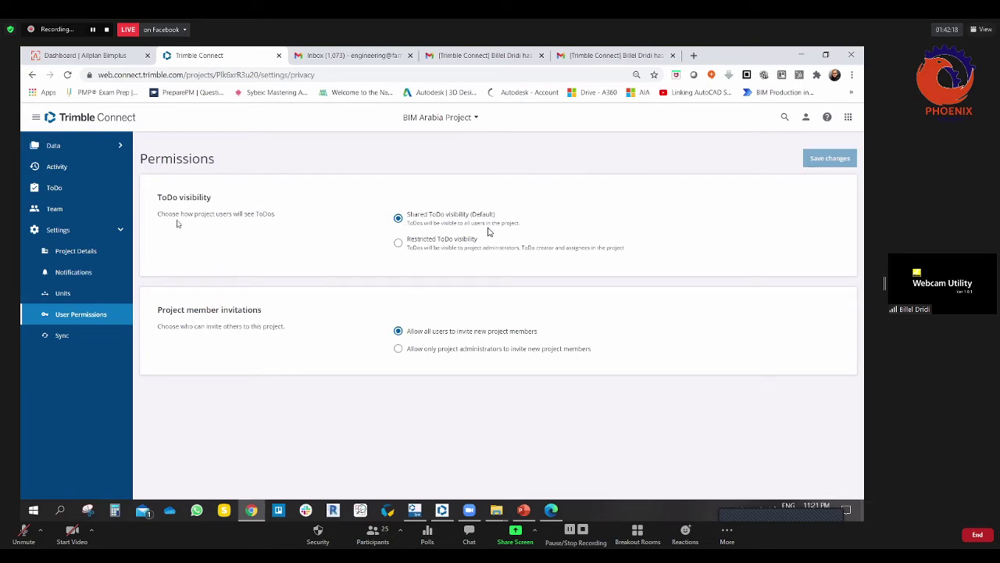
left_click_drag(157, 213, 265, 215)
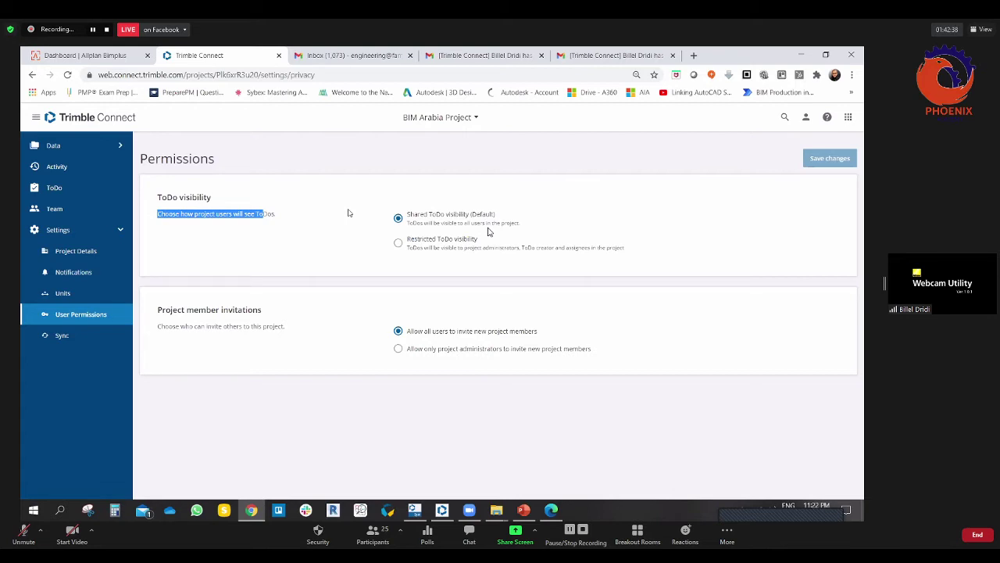
Step: Choose Restricted ToDo visibility and allow only project administrators to invite new members
left_click(398, 242)
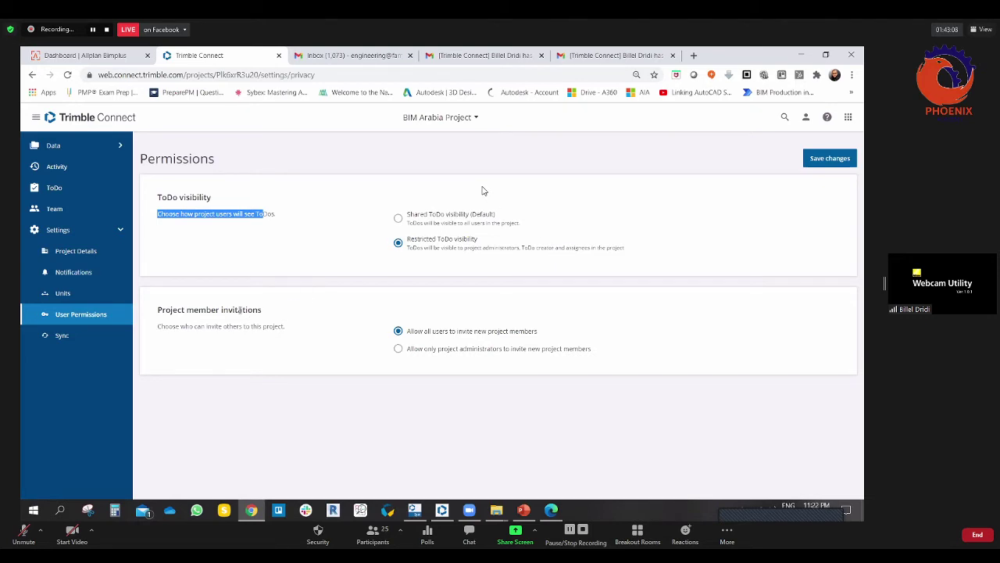
left_click_drag(157, 310, 270, 312)
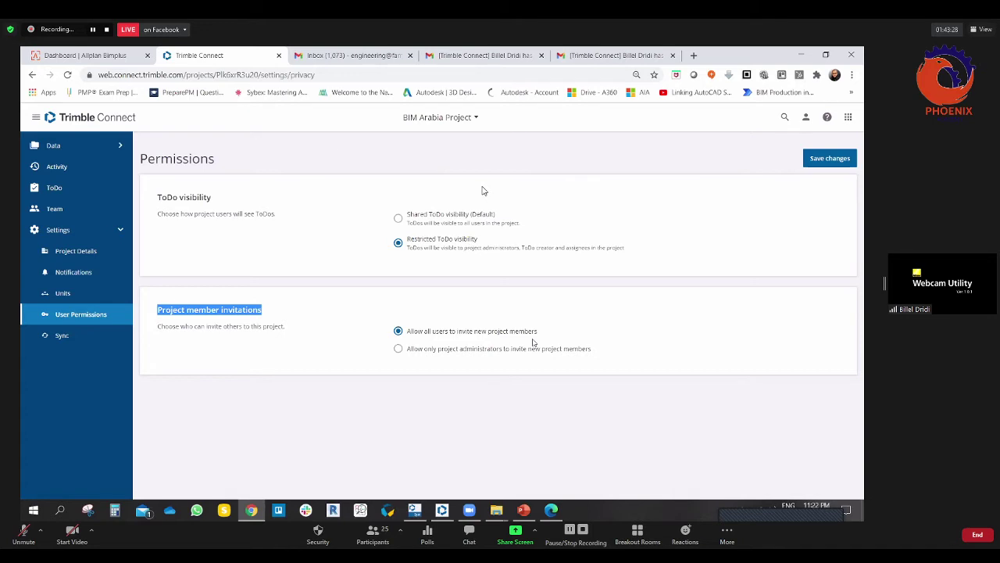
left_click(399, 350)
left_click(63, 335)
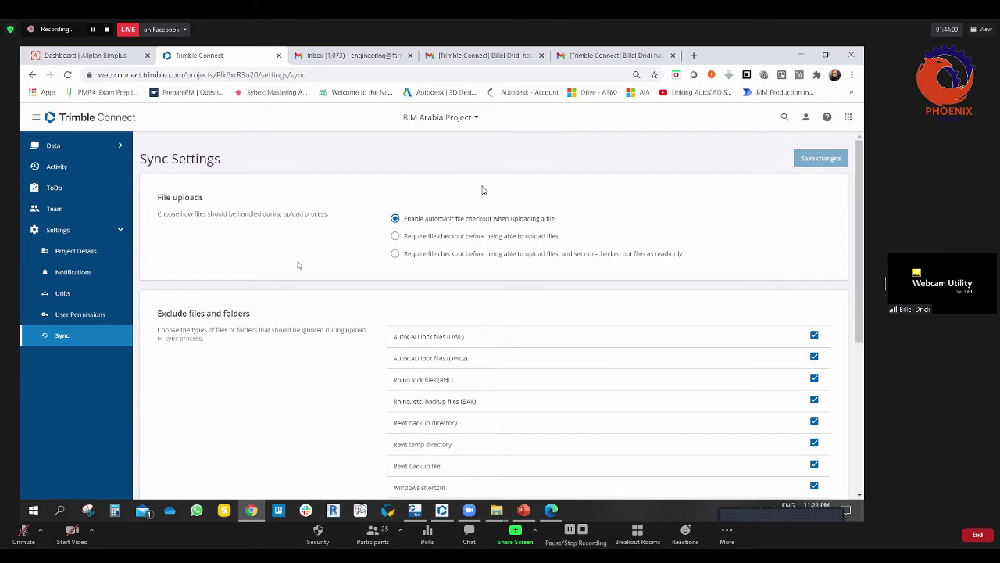
scroll(281, 331, "down", 3)
scroll(280, 333, "up", 2)
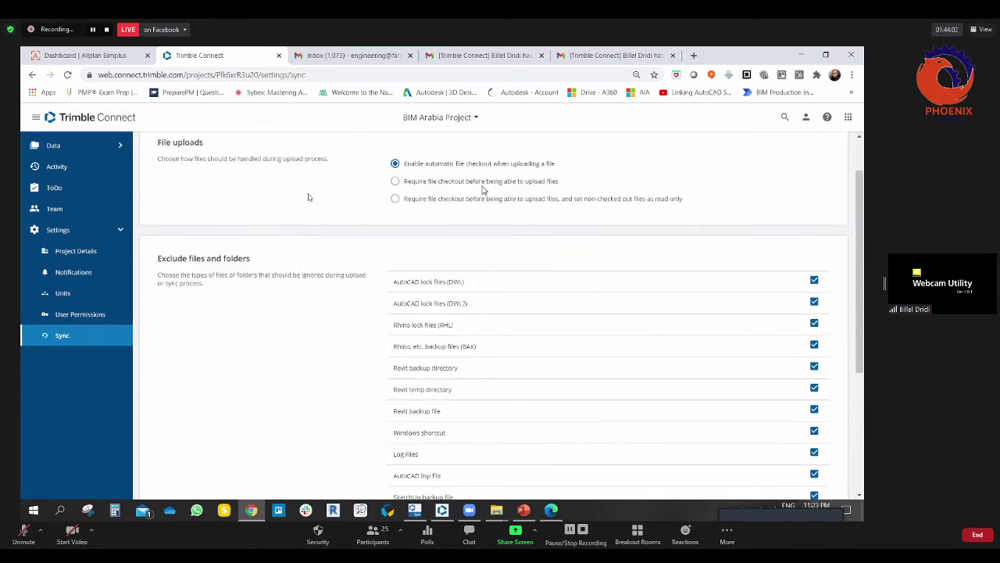
scroll(309, 195, "up", 1)
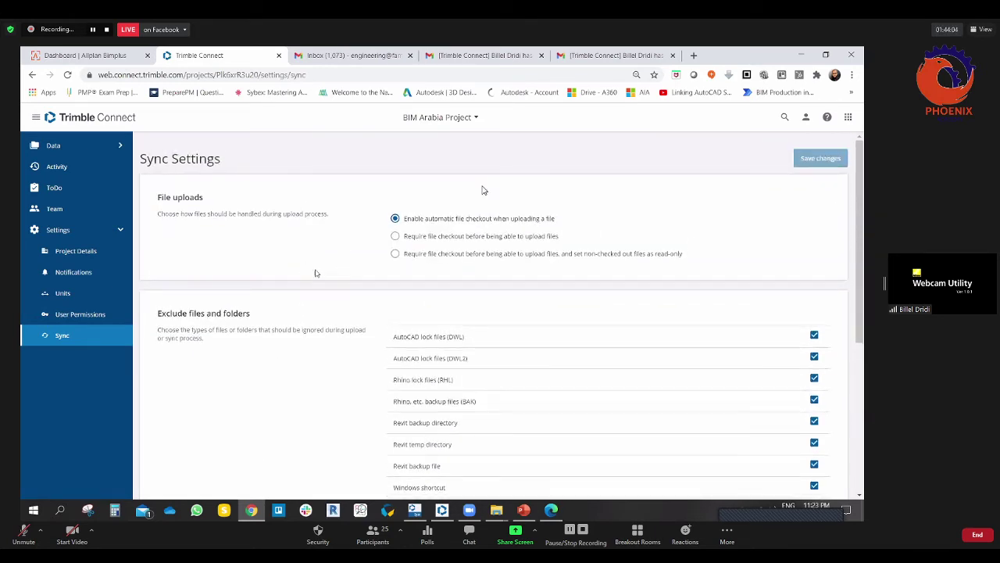
scroll(305, 258, "down", 1)
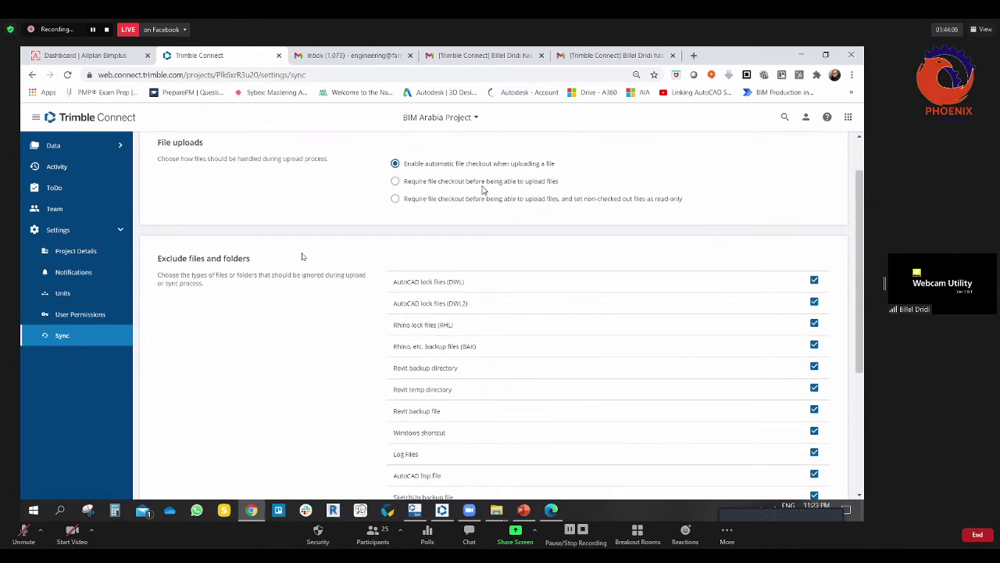
scroll(304, 256, "up", 1)
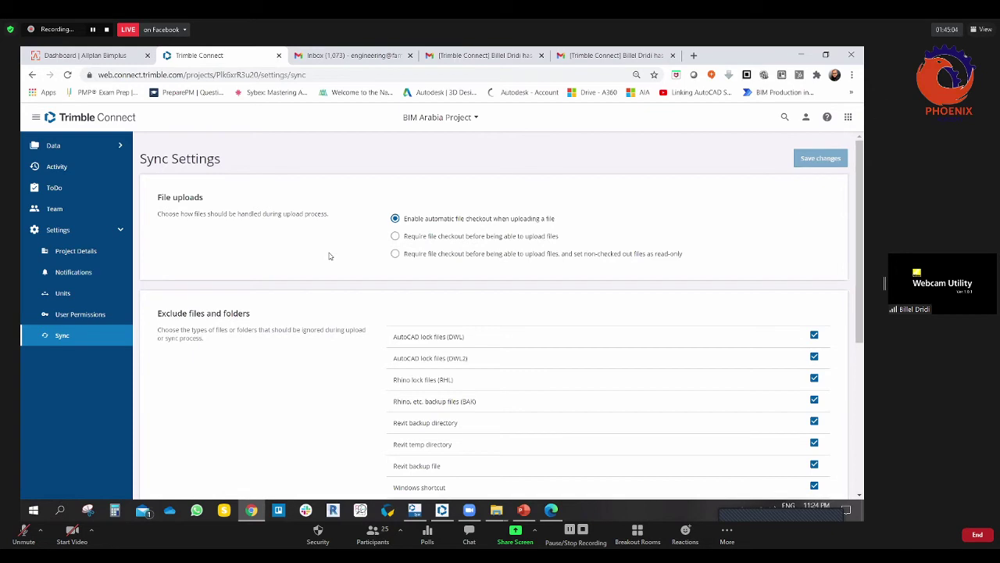
scroll(333, 250, "down", 1)
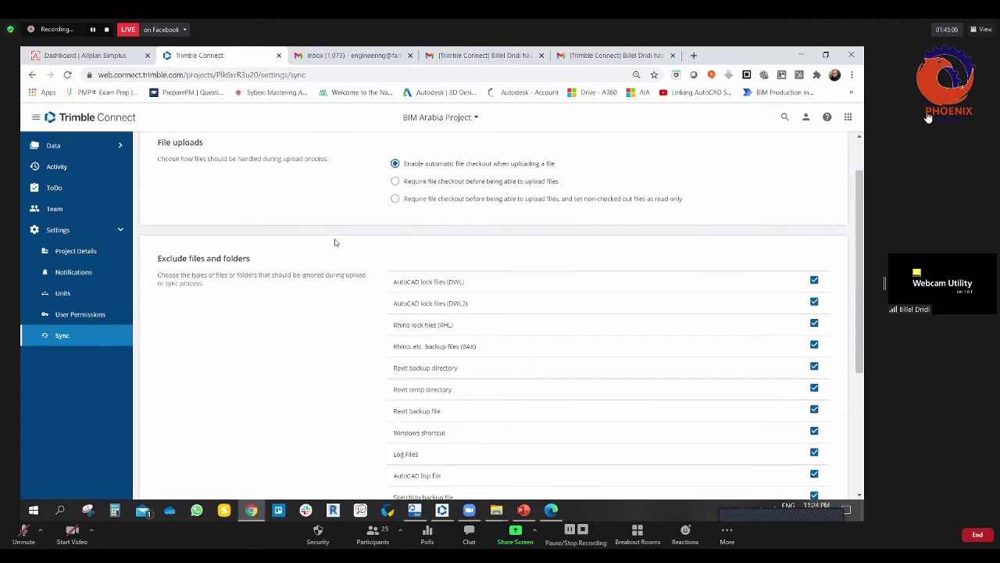
scroll(313, 242, "down", 1)
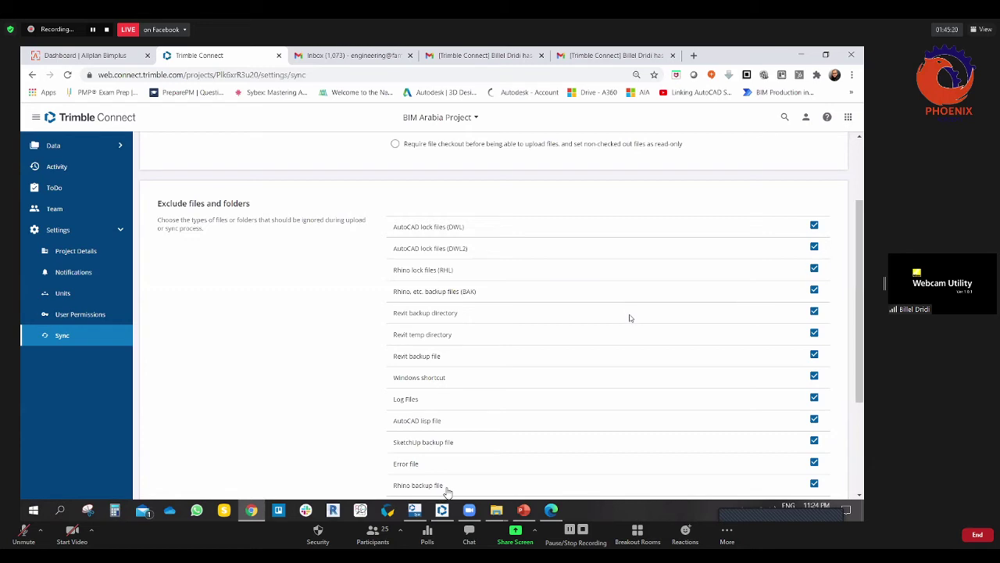
scroll(449, 312, "down", 1)
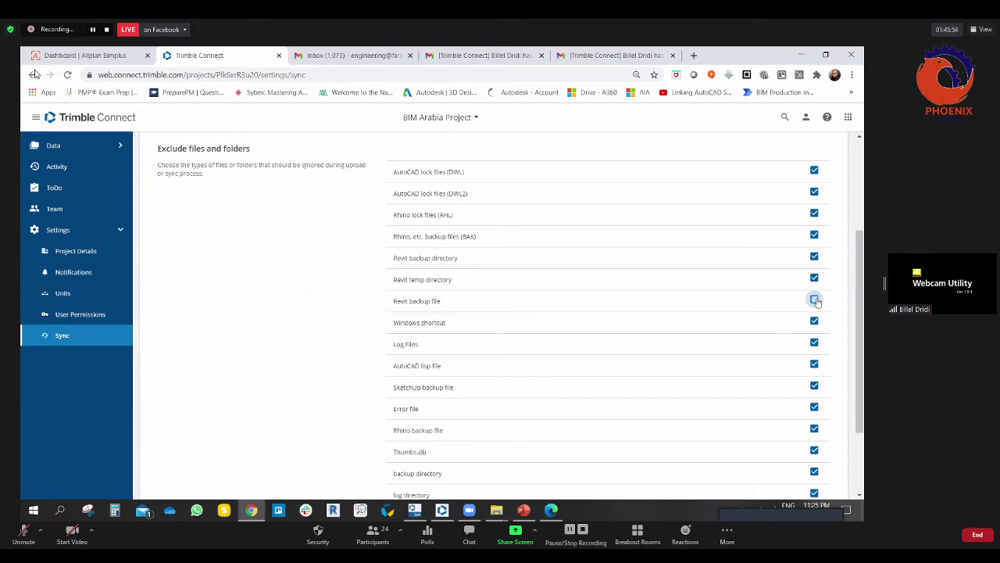
Step: Tick SketchUp backup file and Error file under the sync's excluded files
scroll(453, 391, "down", 1)
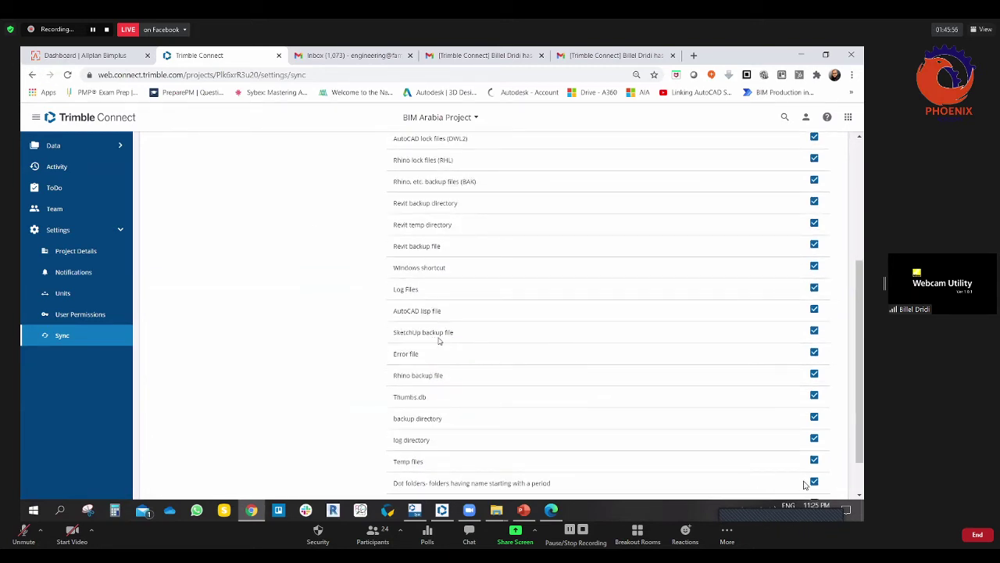
left_click(814, 332)
left_click(814, 353)
scroll(526, 361, "down", 1)
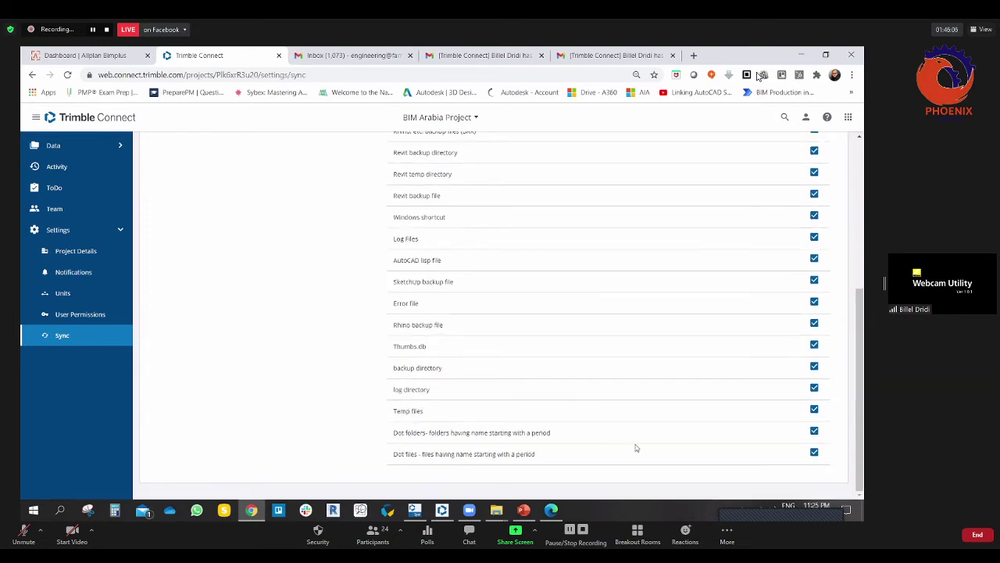
scroll(543, 427, "up", 5)
scroll(810, 218, "down", 2)
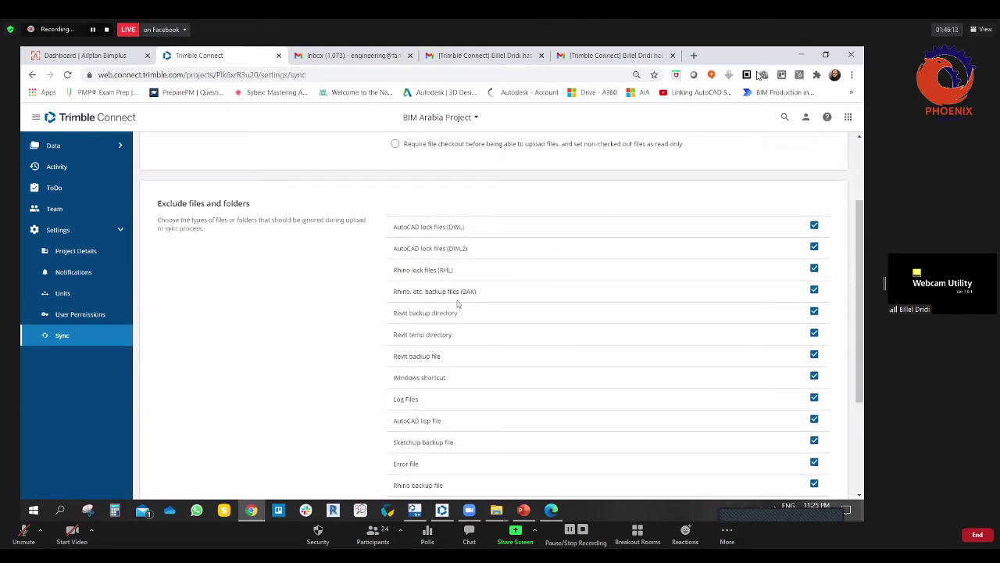
scroll(458, 304, "down", 3)
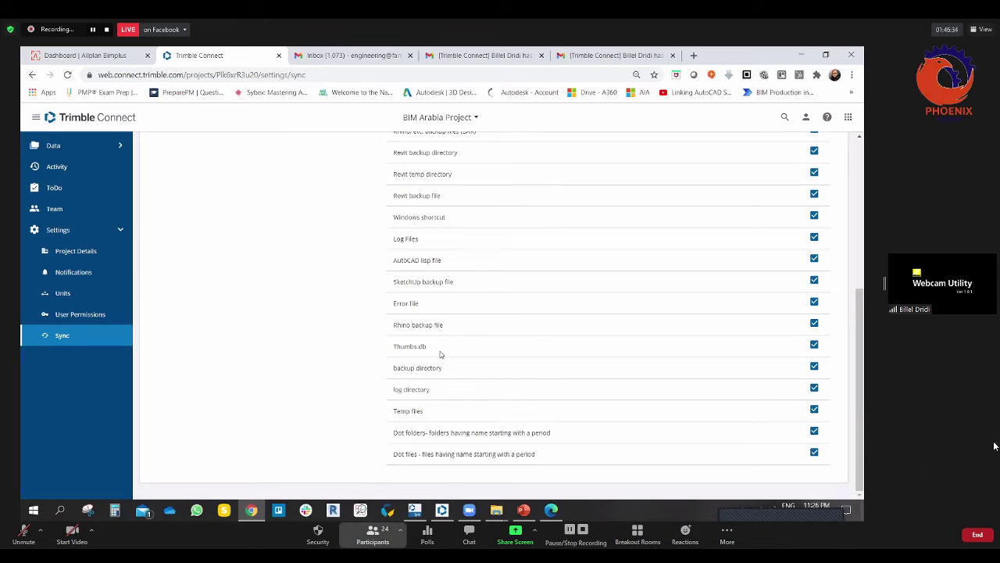
left_click(373, 533)
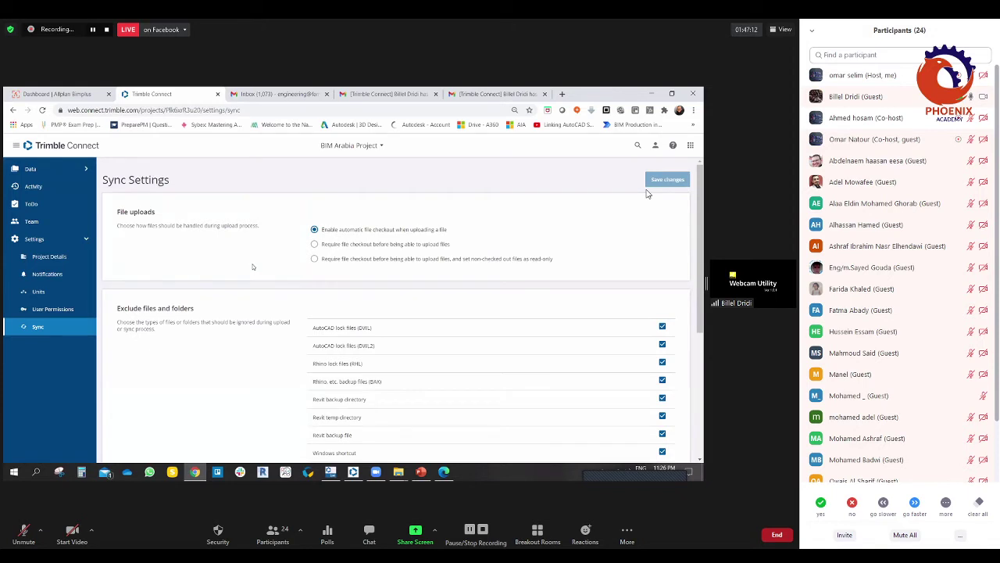
Step: Open My Profile and review its basic, contact, preference and linked account details
left_click(655, 146)
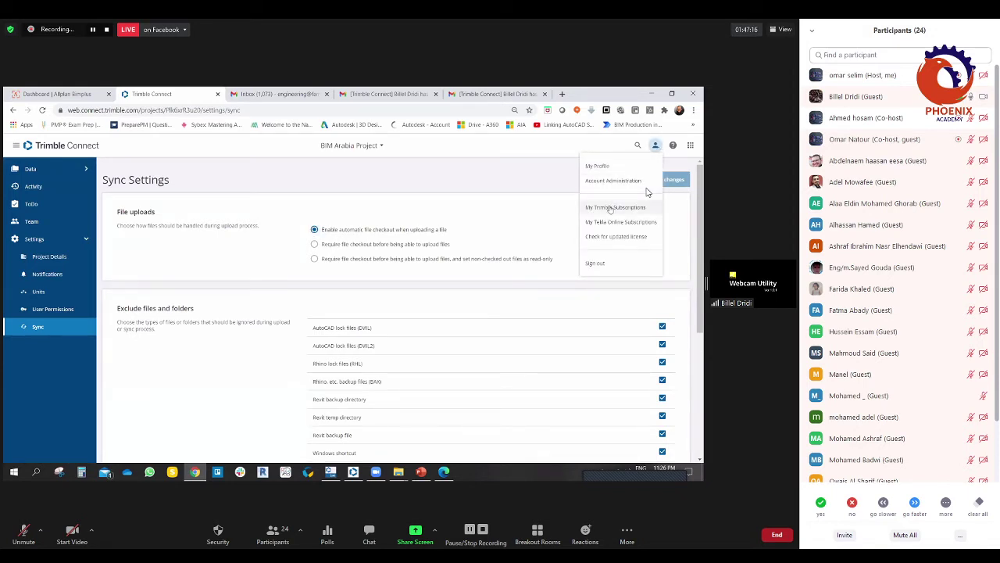
left_click(597, 166)
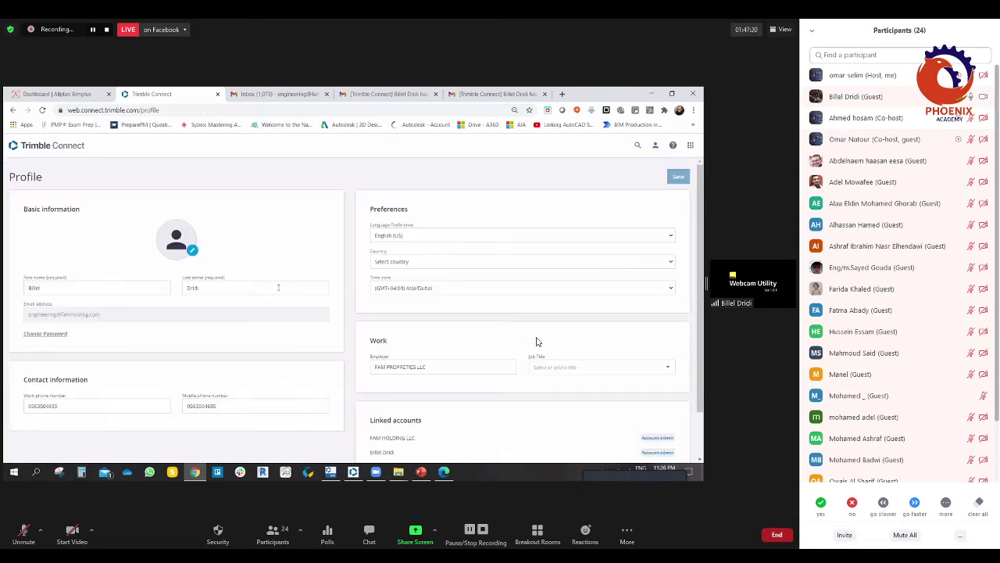
scroll(422, 356, "down", 1)
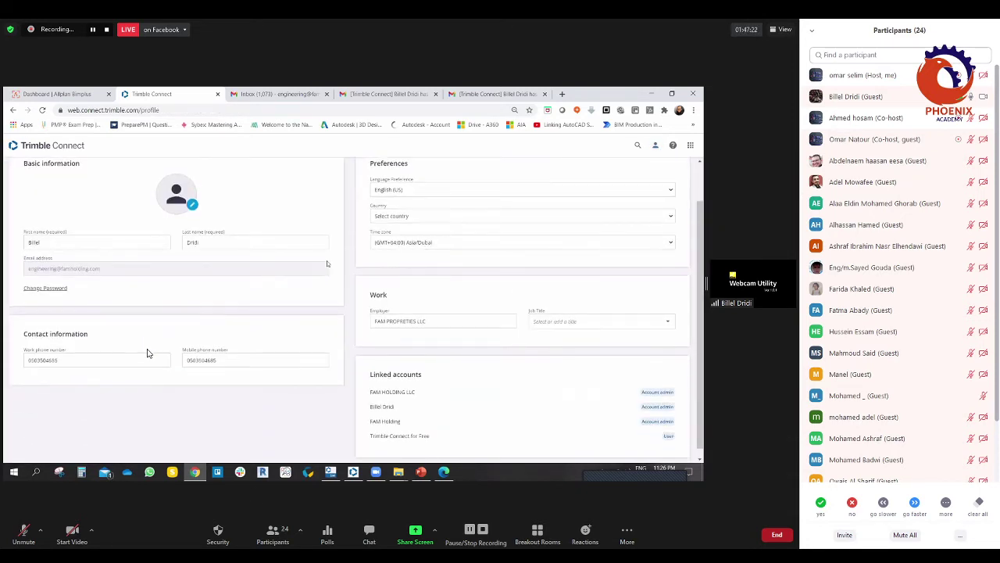
scroll(469, 313, "down", 1)
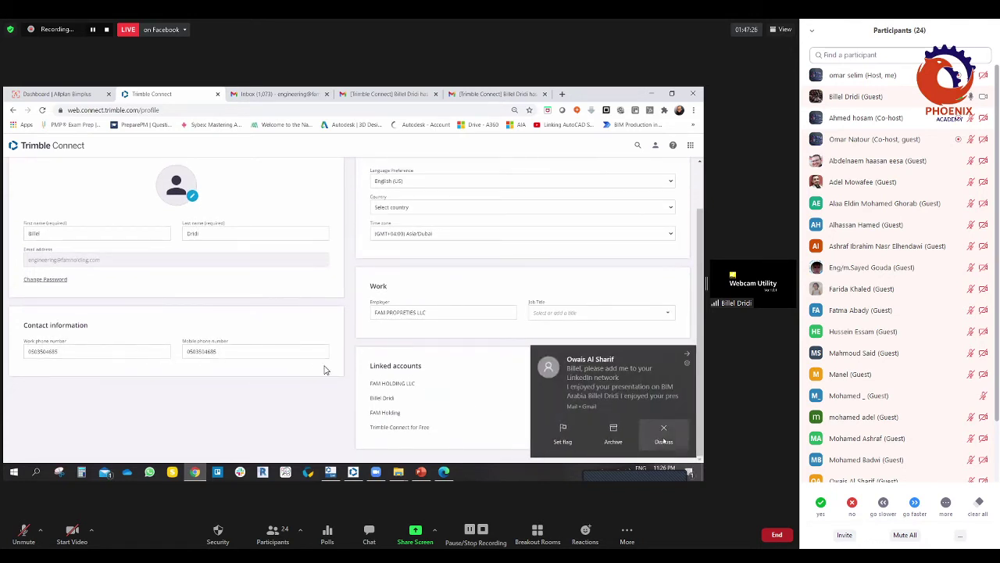
left_click(664, 436)
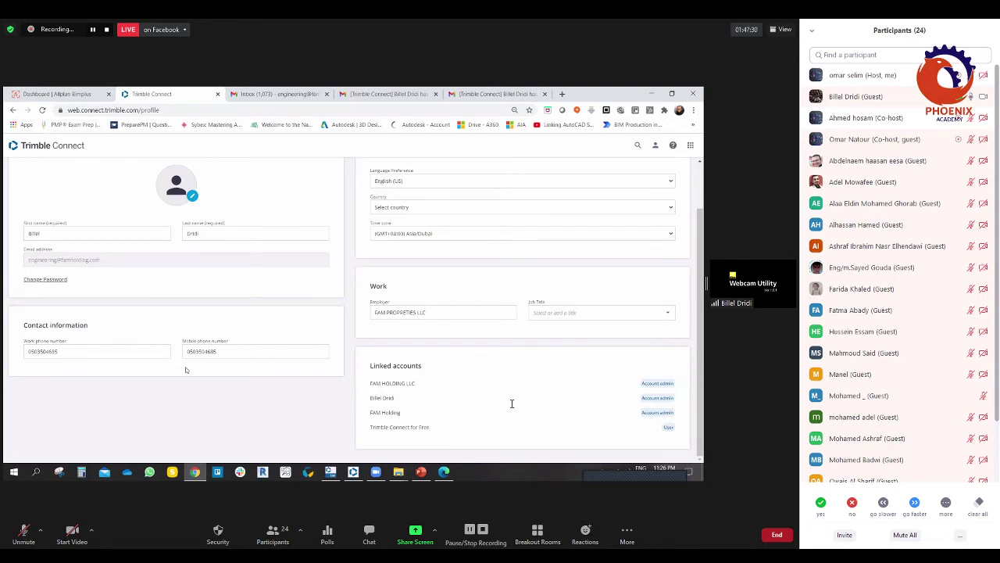
left_click(266, 352)
scroll(185, 290, "up", 1)
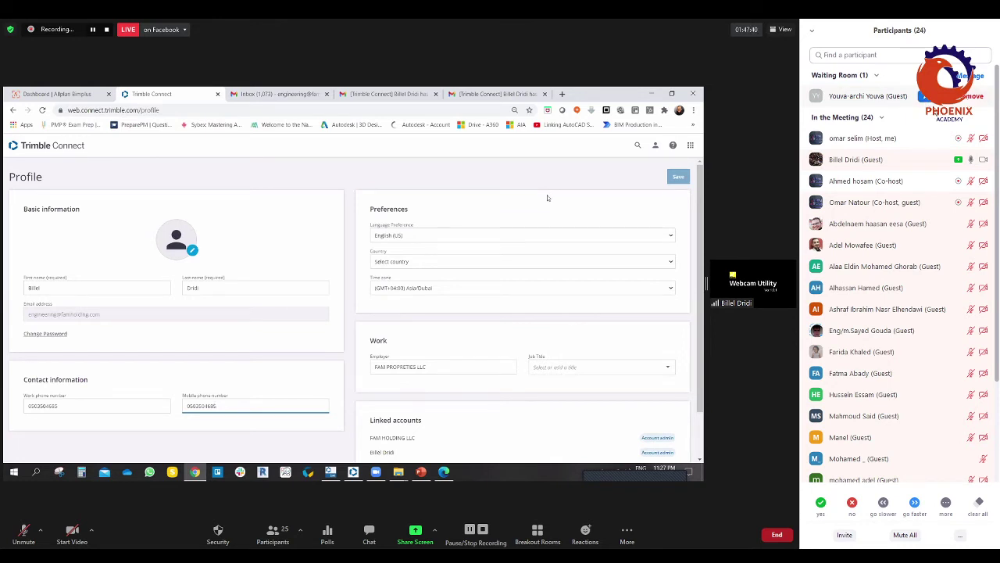
left_click(655, 146)
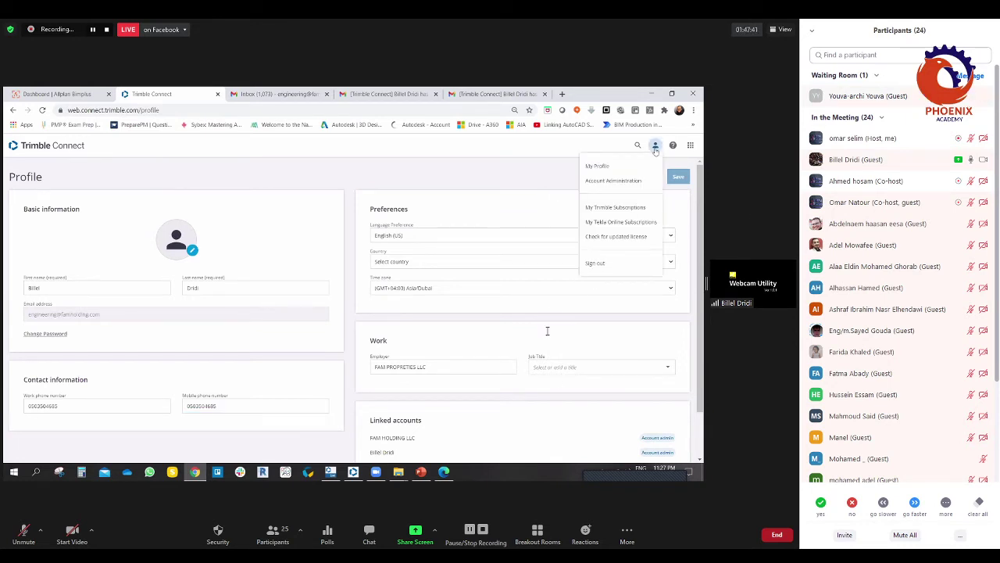
Step: Open Account Administration, view the first account's Internal Users, then return to the three-account list
left_click(613, 181)
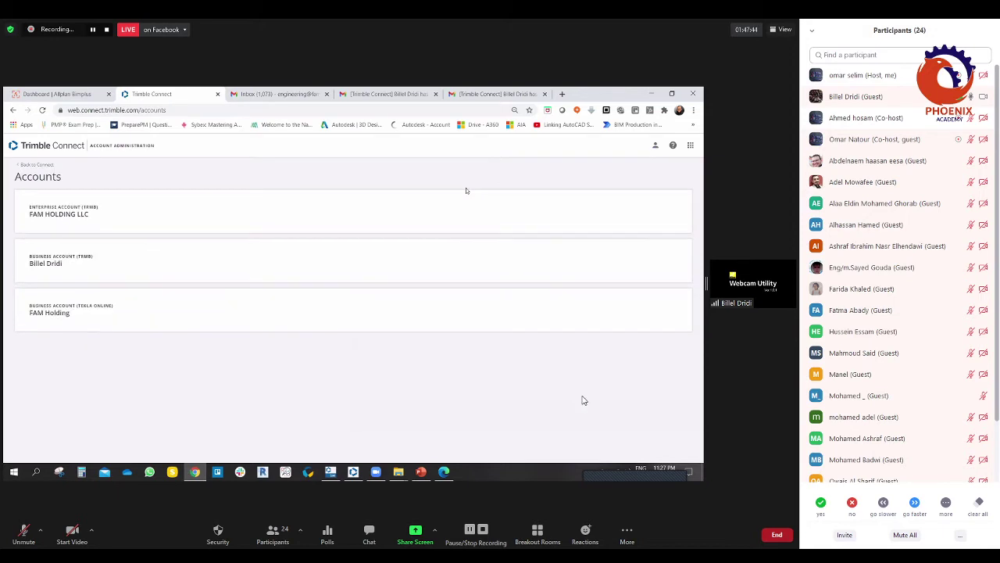
left_click(57, 215)
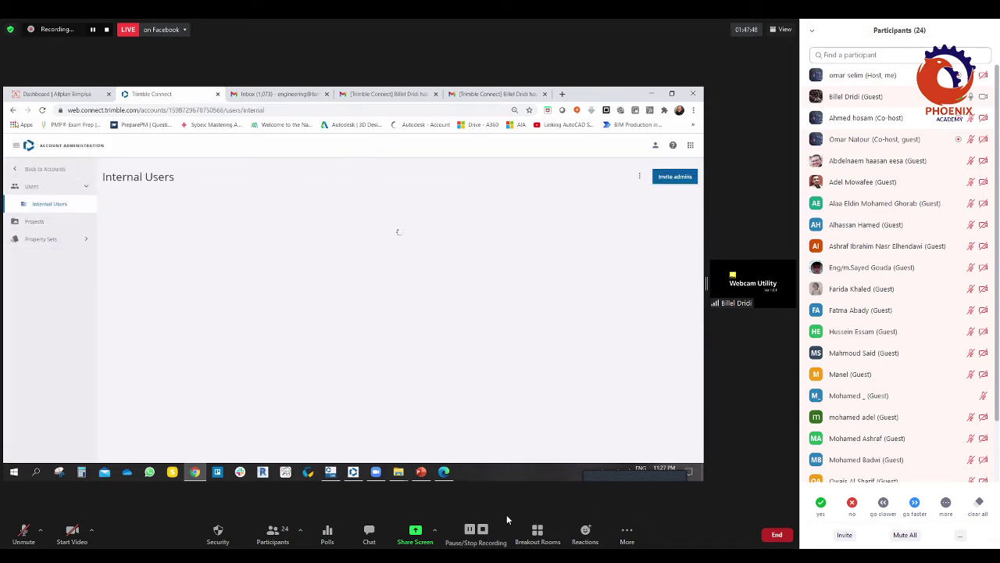
left_click(13, 110)
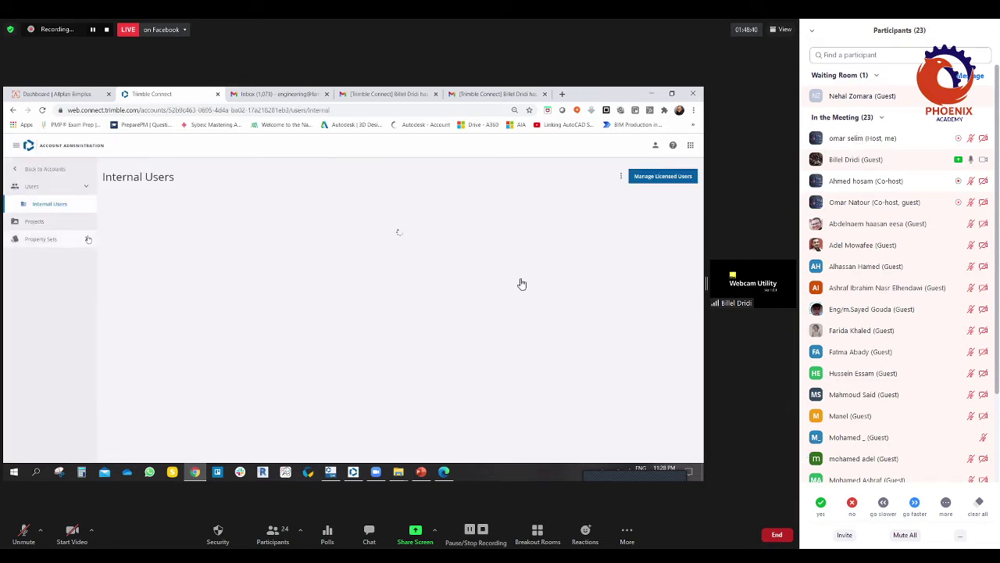
left_click(934, 75)
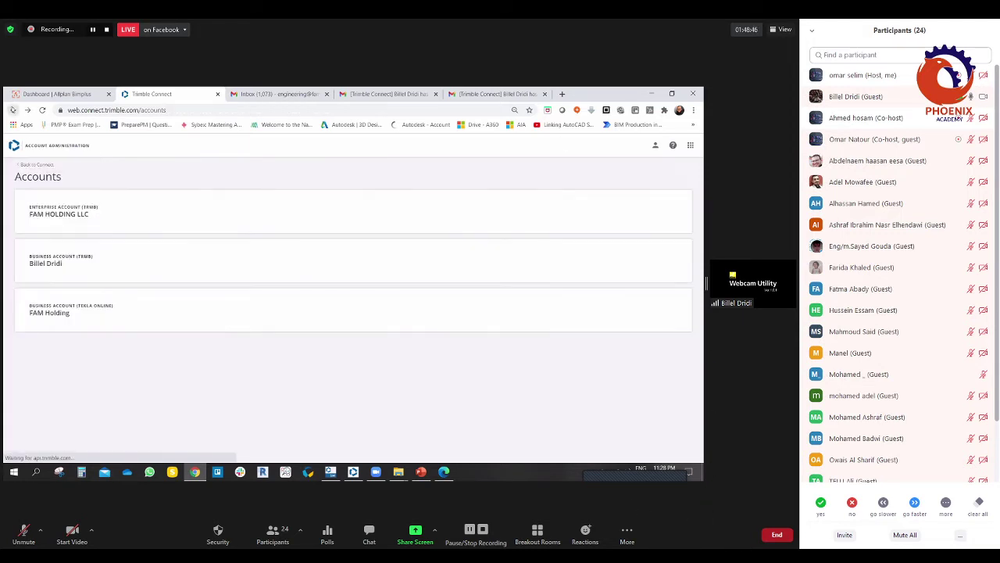
left_click(285, 541)
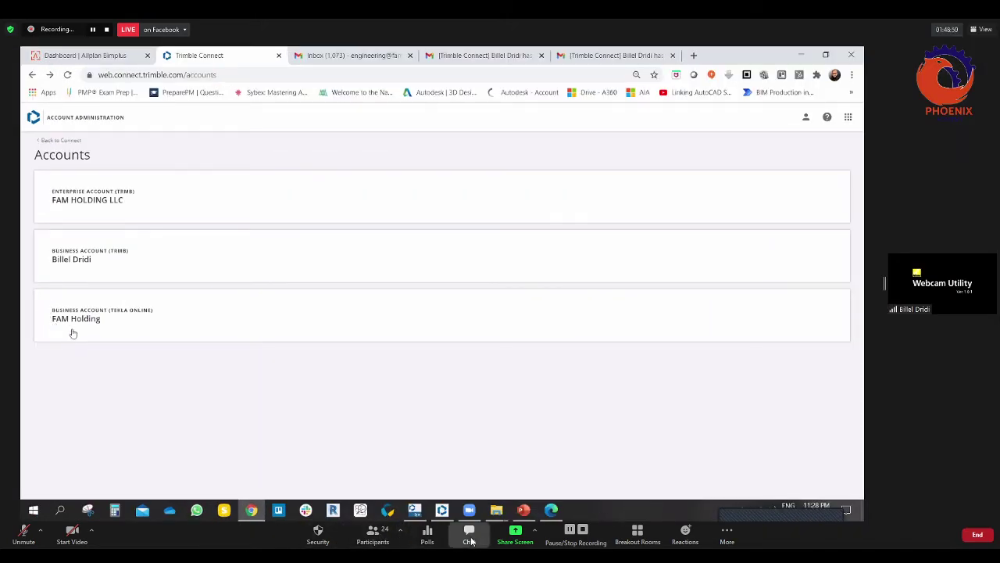
left_click(468, 538)
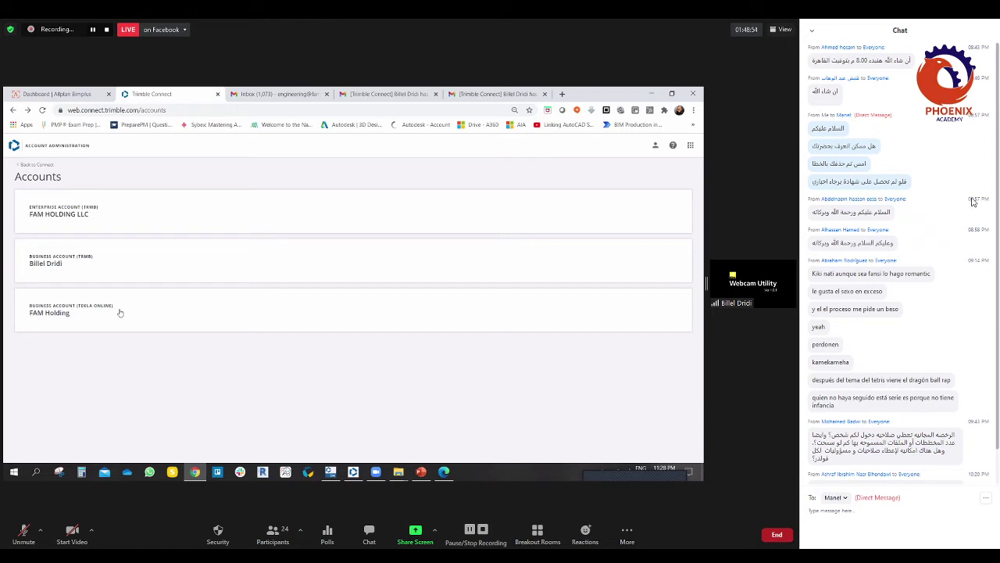
scroll(967, 199, "down", 1)
scroll(967, 198, "down", 1)
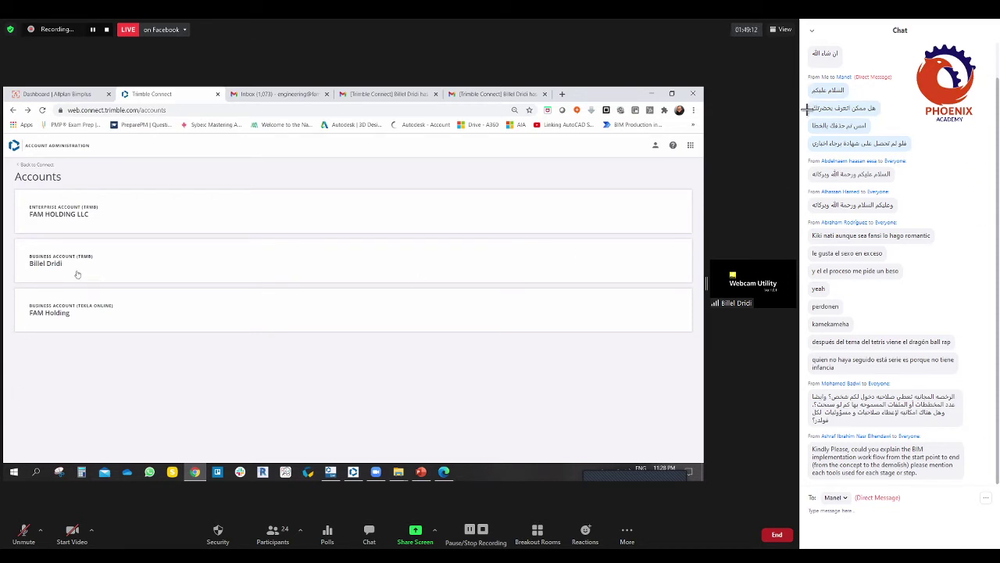
left_click(54, 214)
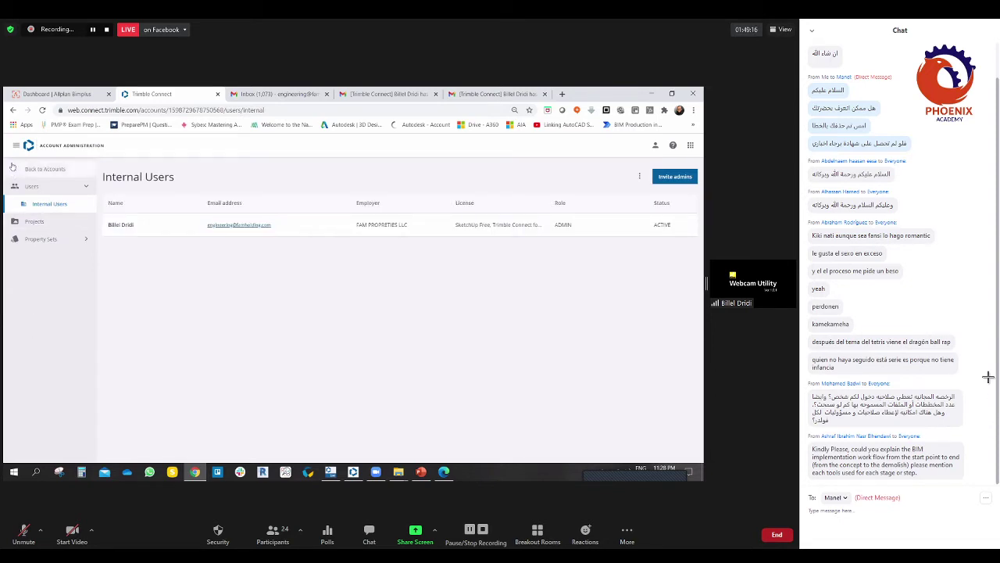
left_click(14, 111)
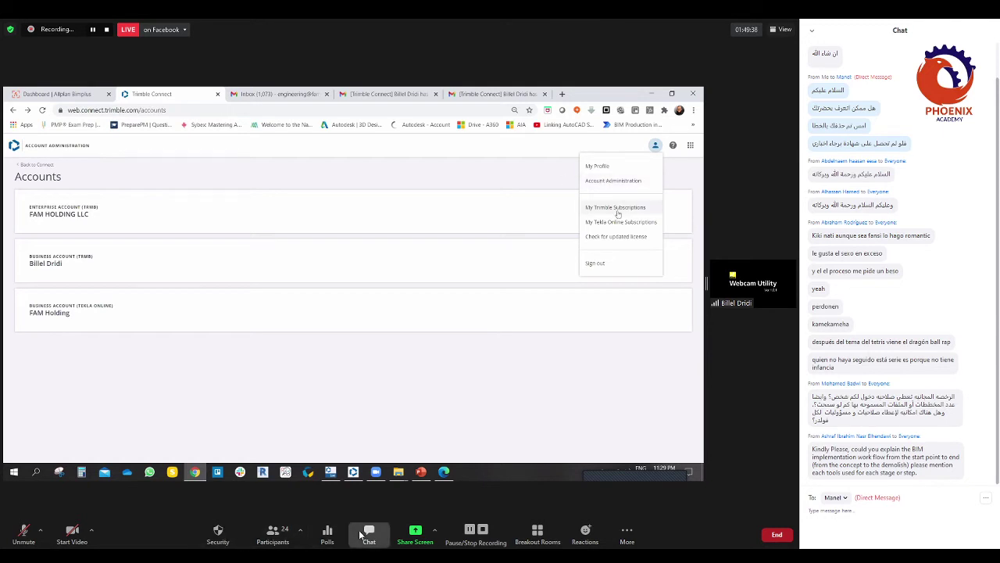
Step: Open the Tekla Online subscriptions profile, accept all cookies, and launch the Admin Tool from My organization
left_click(367, 535)
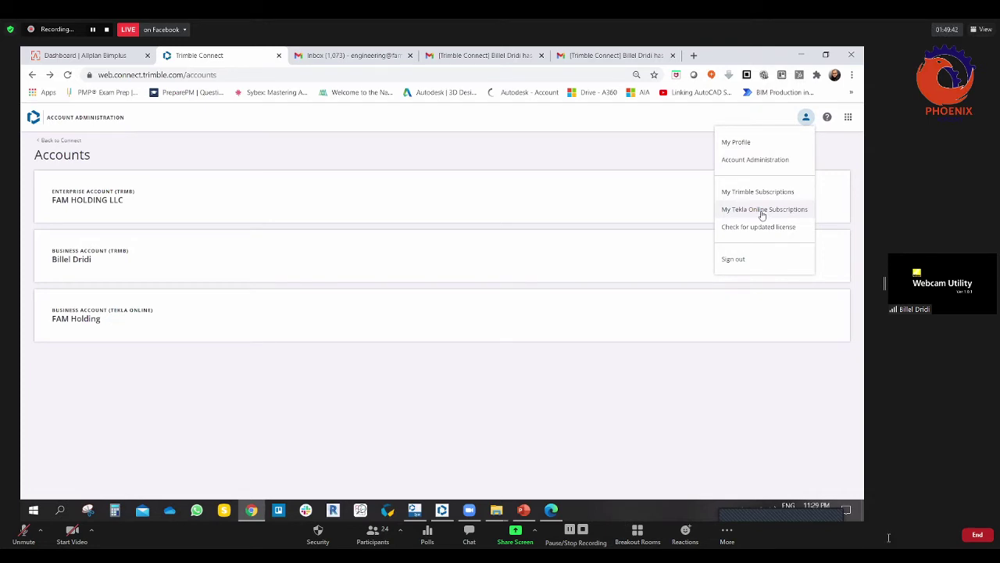
left_click(762, 210)
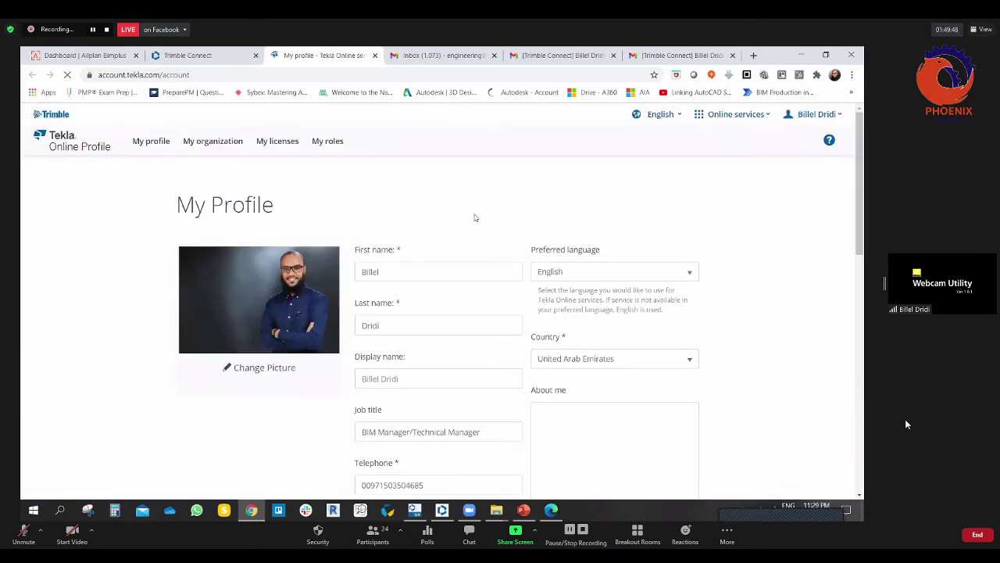
scroll(474, 217, "down", 4)
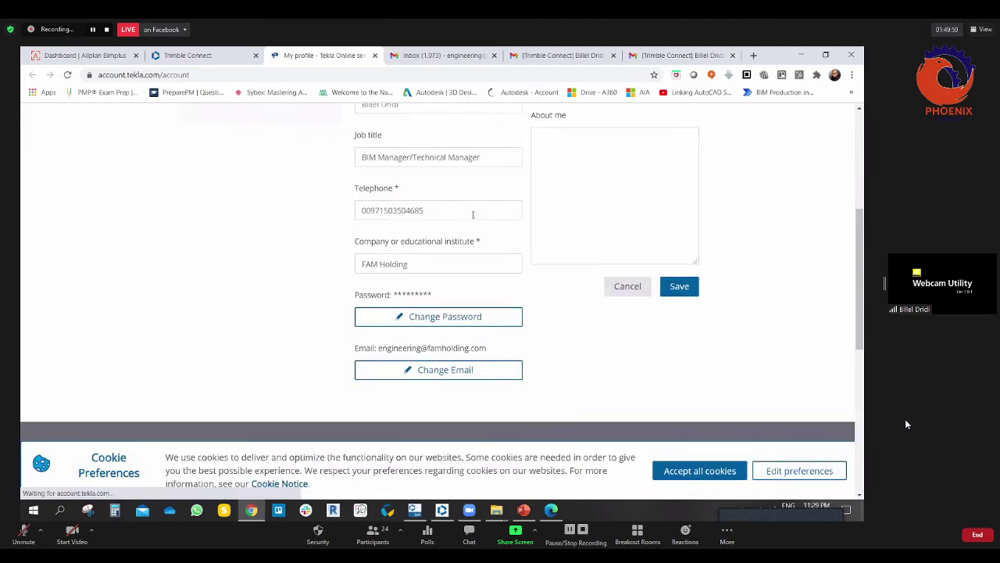
left_click(698, 469)
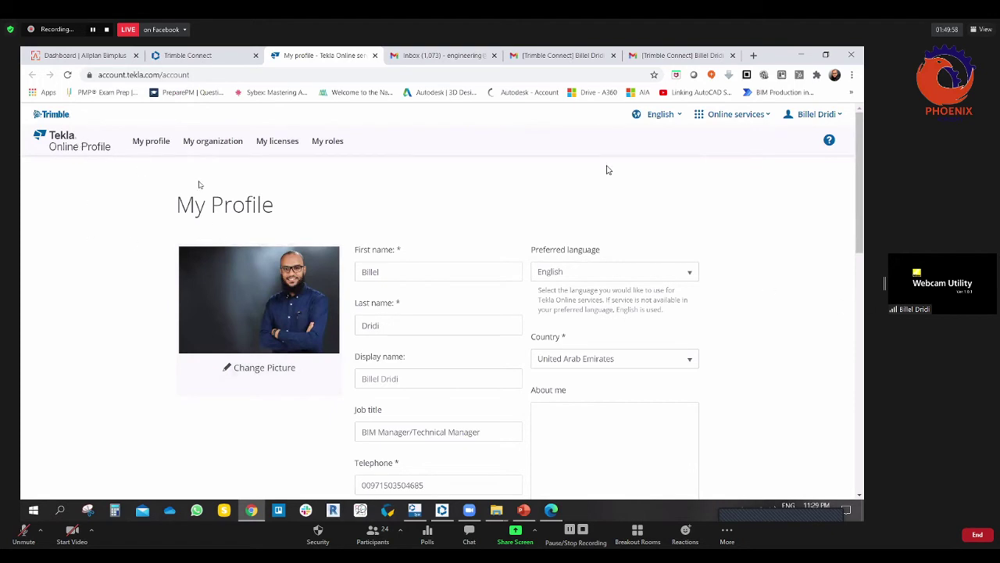
left_click(211, 142)
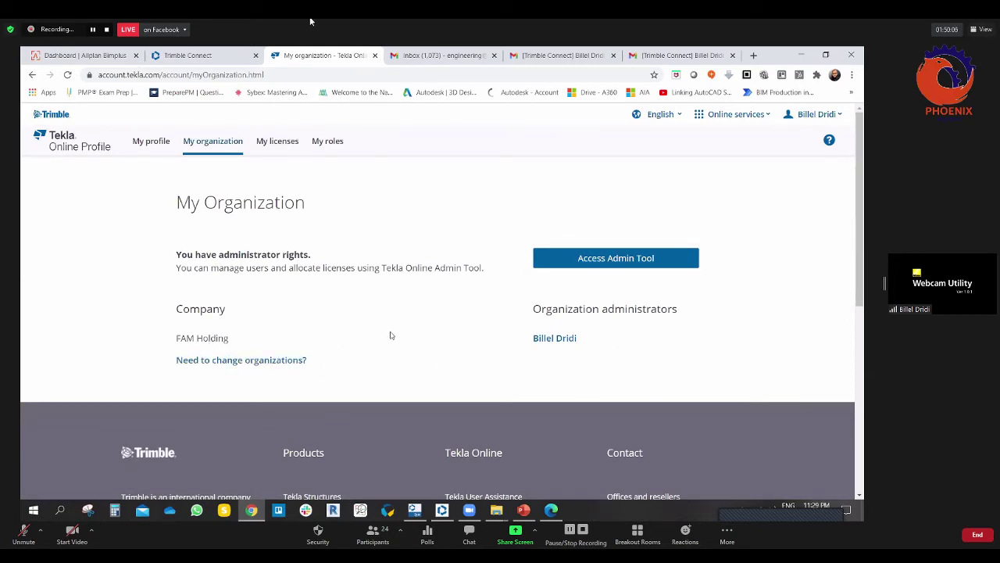
left_click(576, 259)
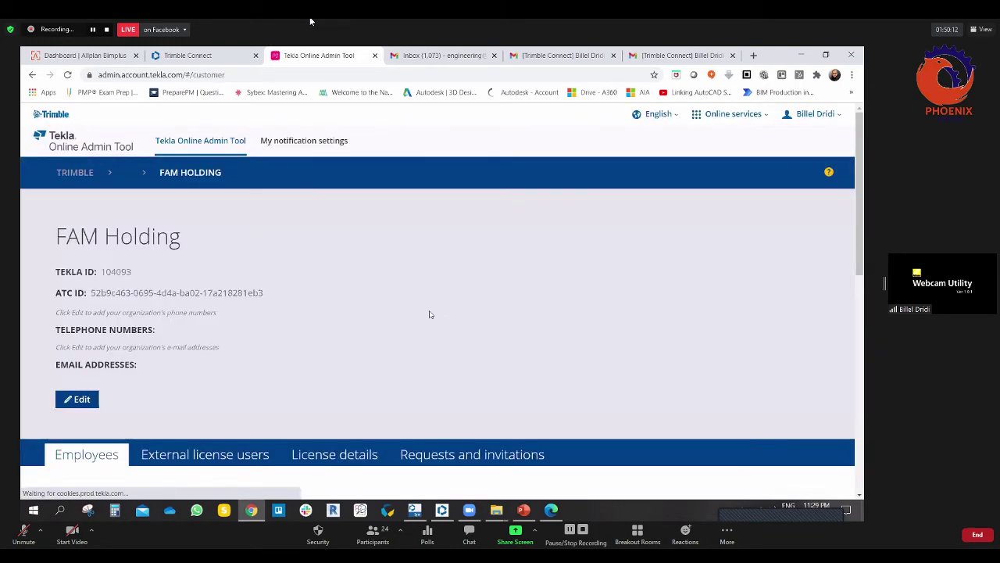
scroll(324, 286, "down", 3)
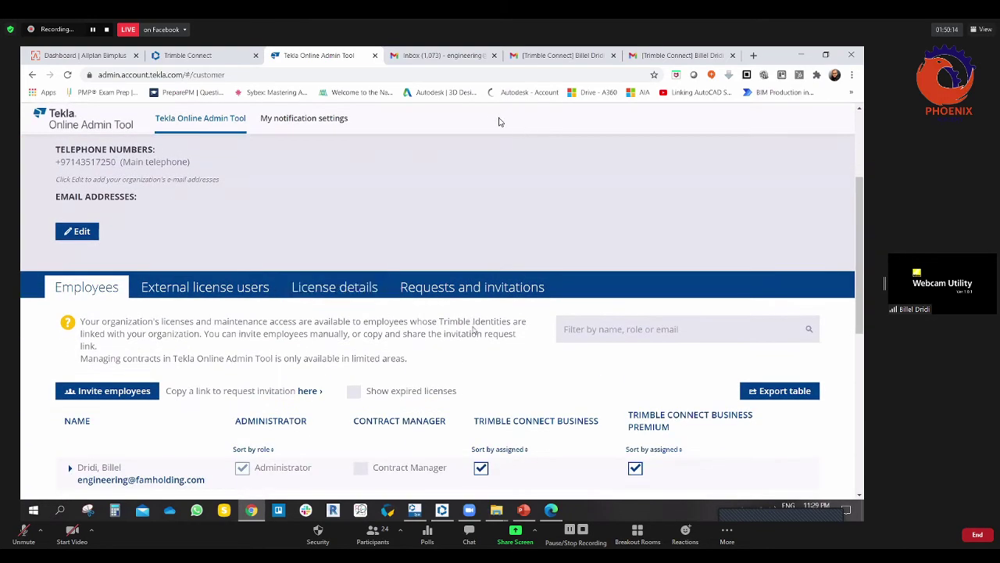
scroll(469, 321, "down", 2)
scroll(461, 304, "up", 2)
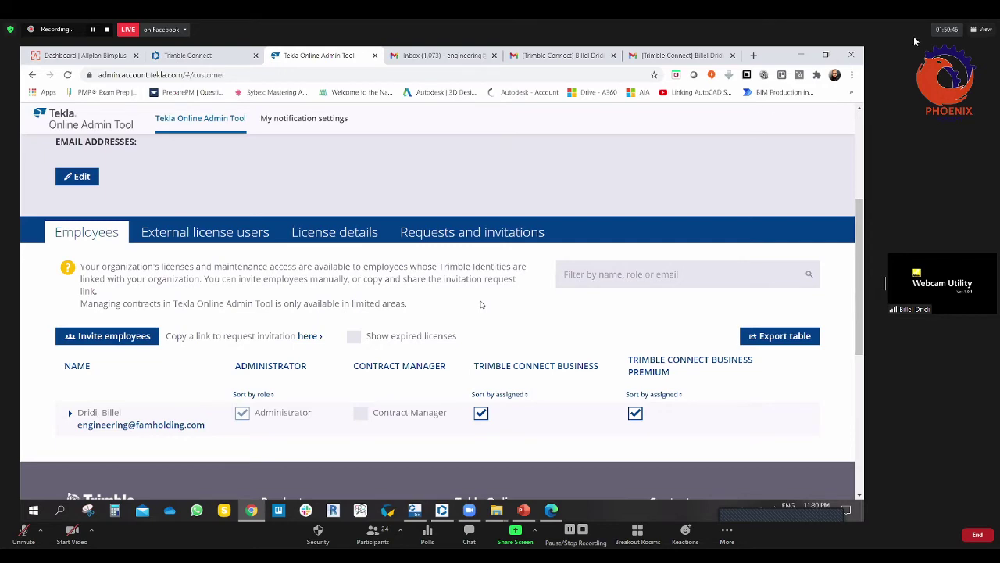
left_click(383, 532)
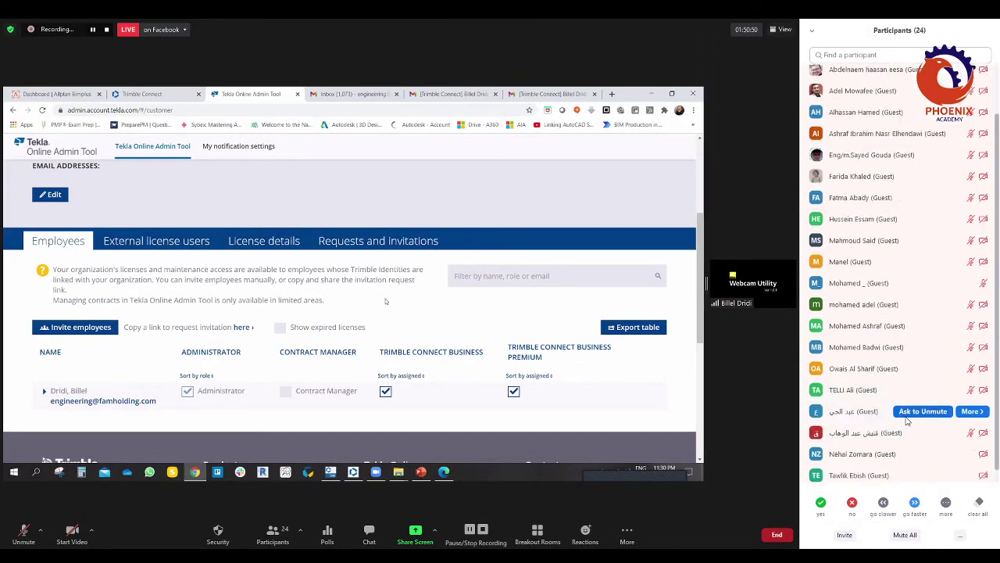
scroll(916, 475, "up", 3)
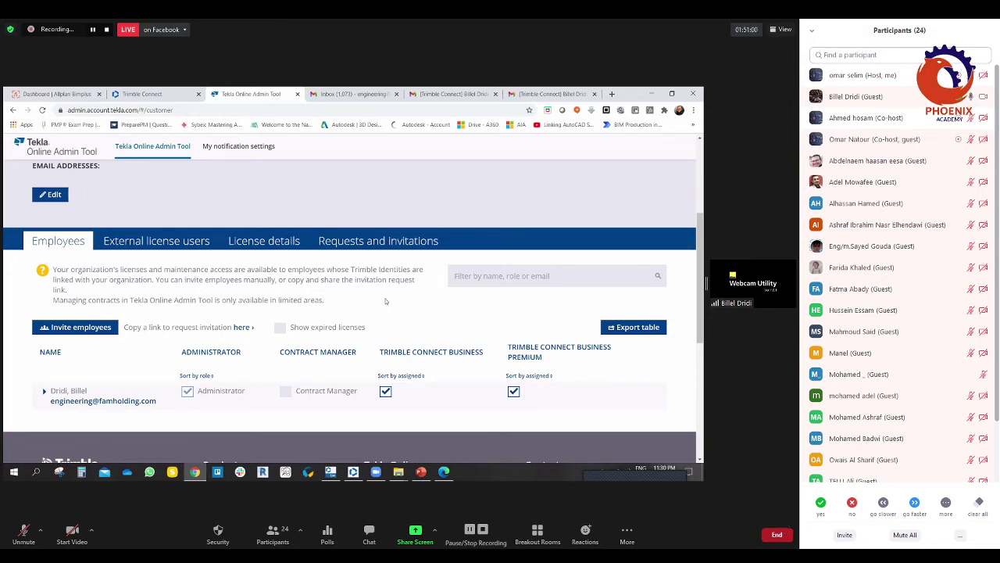
left_click(275, 542)
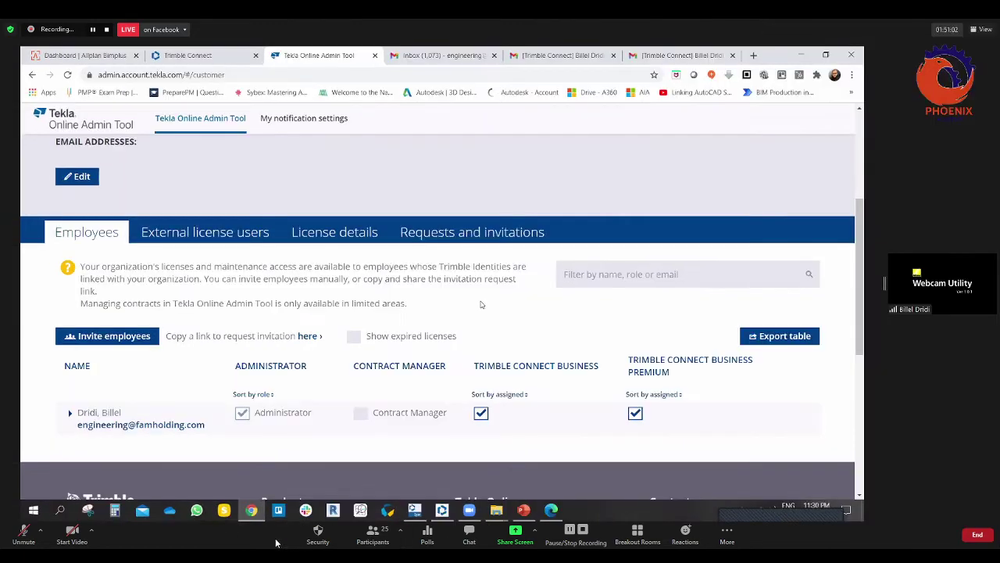
left_click(375, 542)
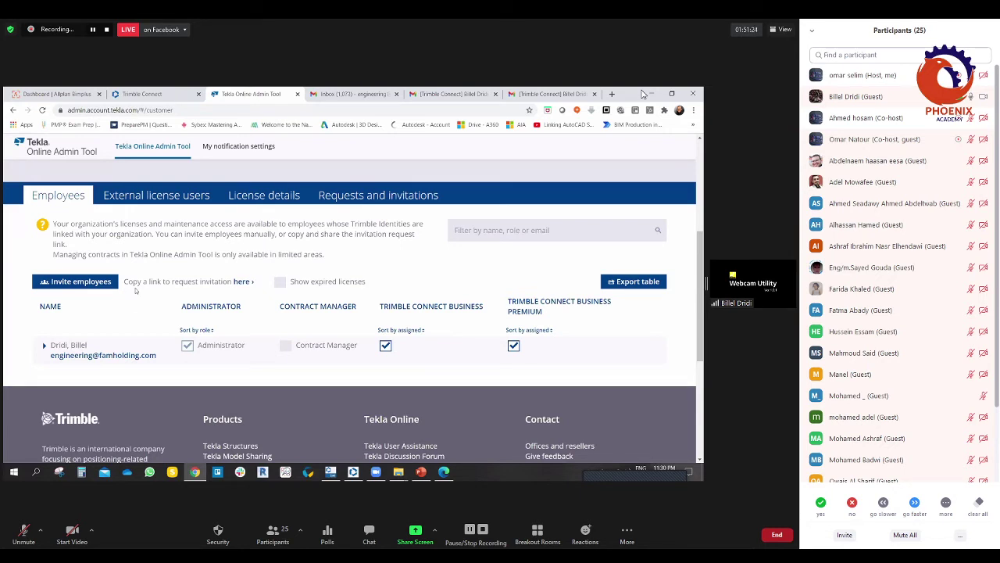
Step: Show the External license users: two people, each with both Trimble Connect Business licences ticked
left_click(148, 200)
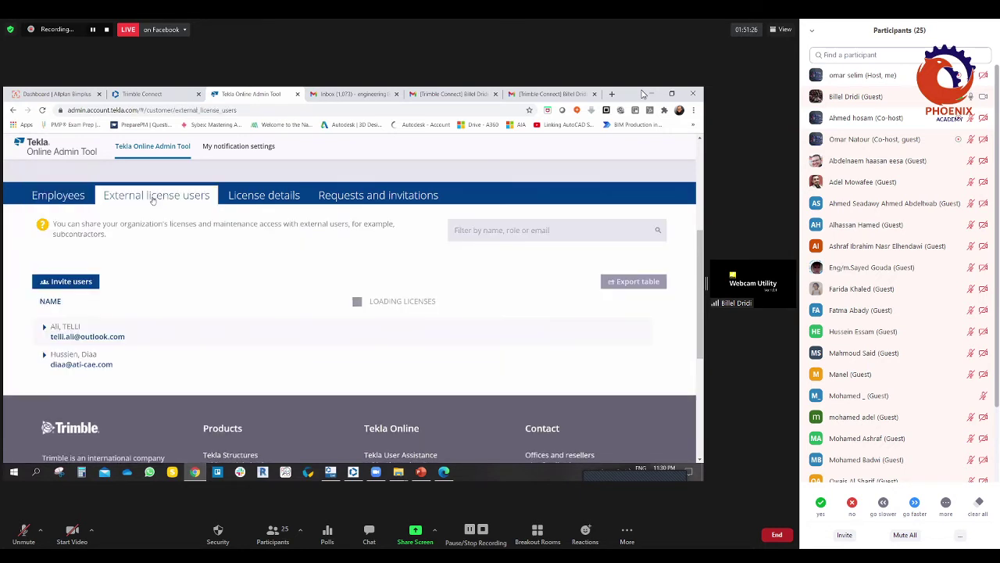
left_click(114, 390)
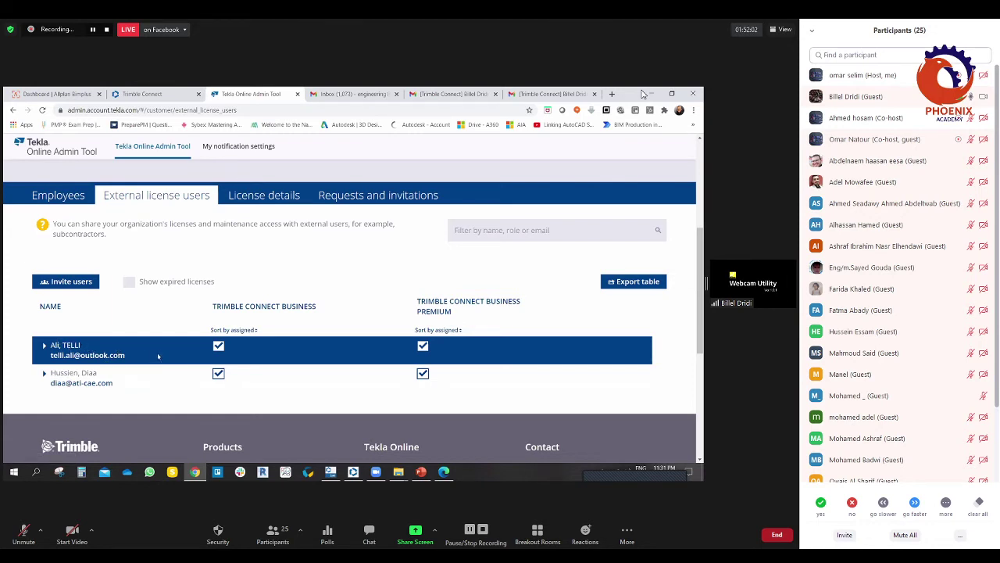
Step: Review License details: two active Trimble Connect licences and an unstarted Model Sharing Trial
left_click(263, 195)
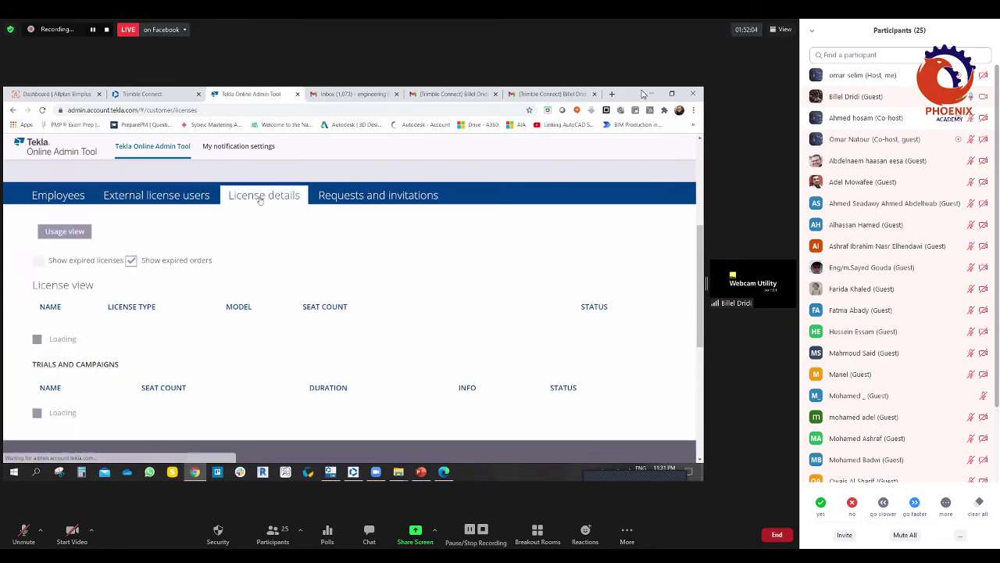
scroll(235, 313, "down", 2)
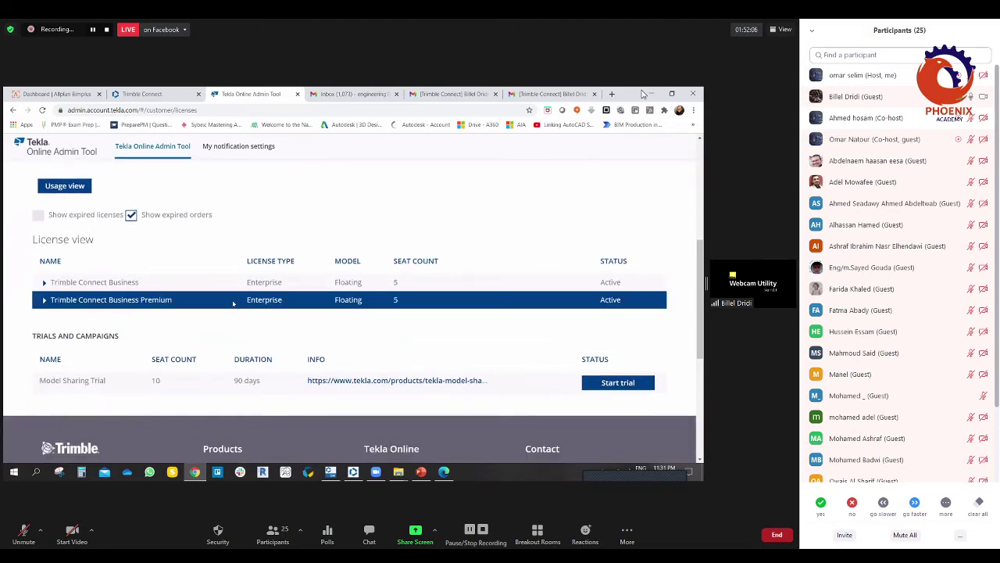
scroll(360, 306, "up", 1)
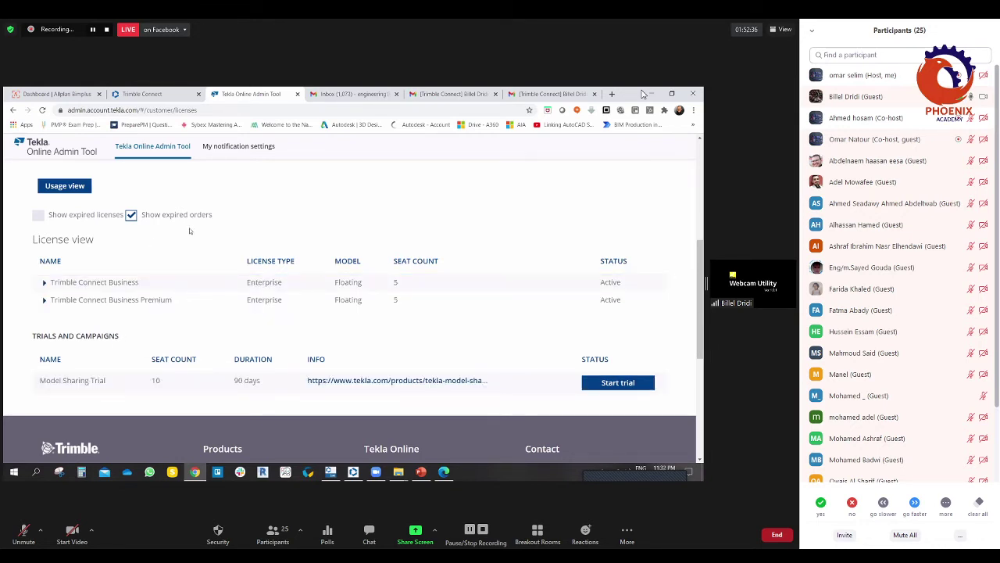
scroll(274, 280, "up", 2)
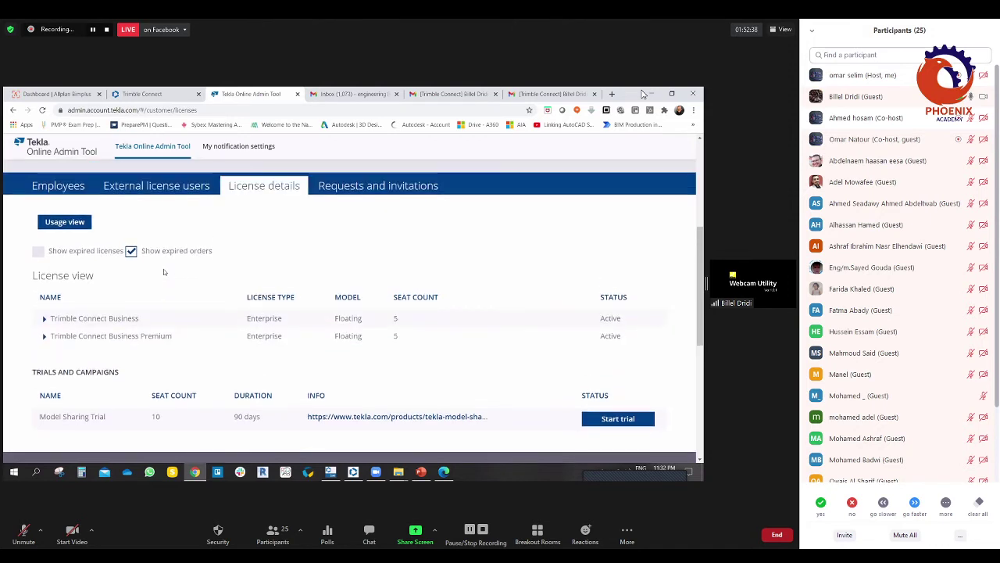
scroll(317, 282, "down", 1)
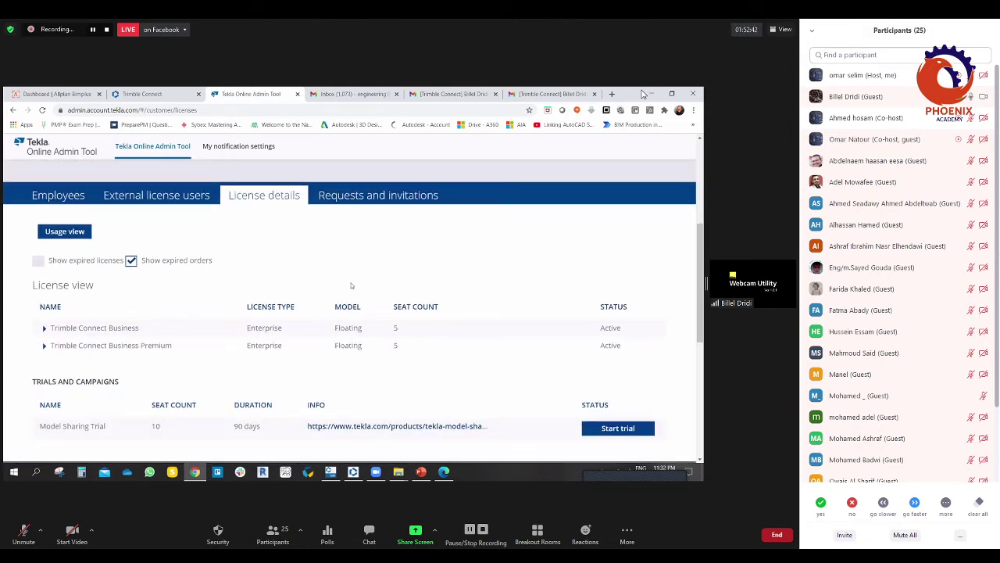
Step: Check Requests and invitations: no pending requests, no employee or external invitations
left_click(369, 196)
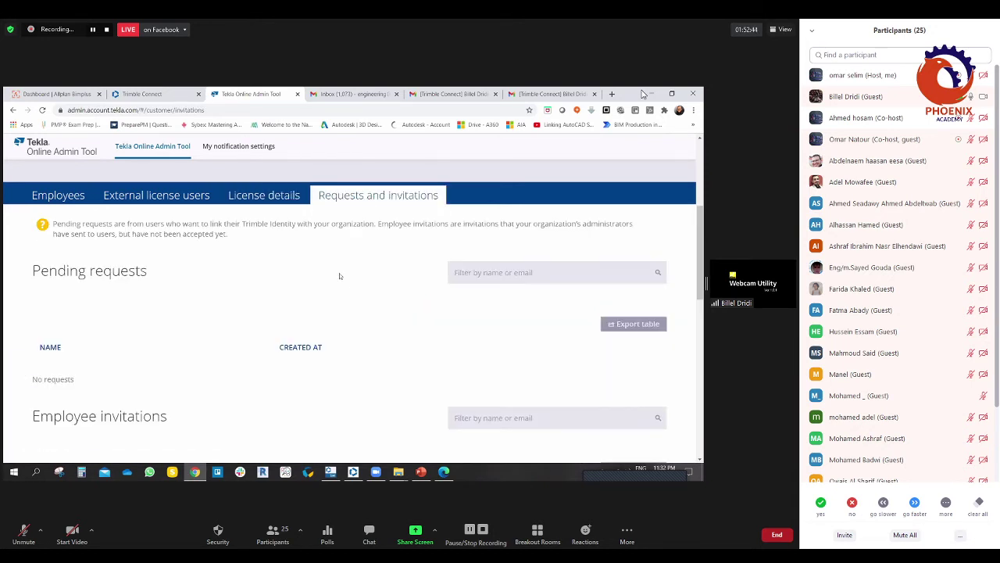
scroll(202, 325, "down", 5)
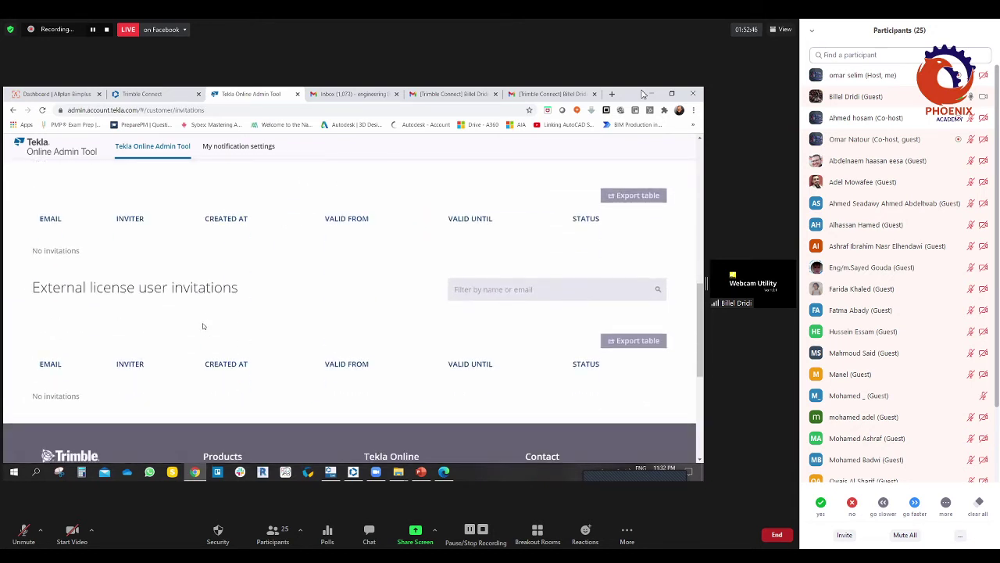
scroll(203, 326, "up", 1)
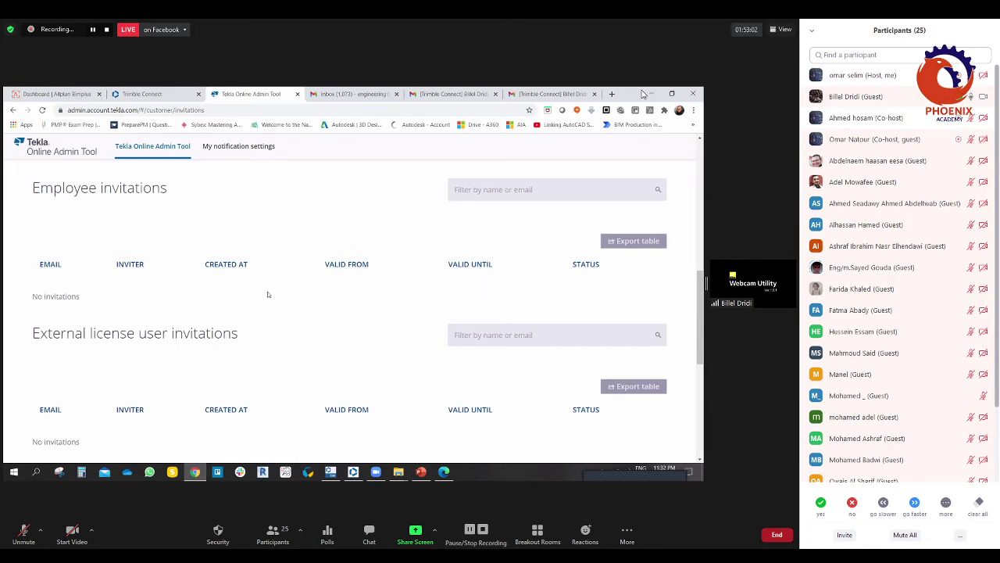
scroll(268, 295, "down", 3)
scroll(281, 283, "up", 4)
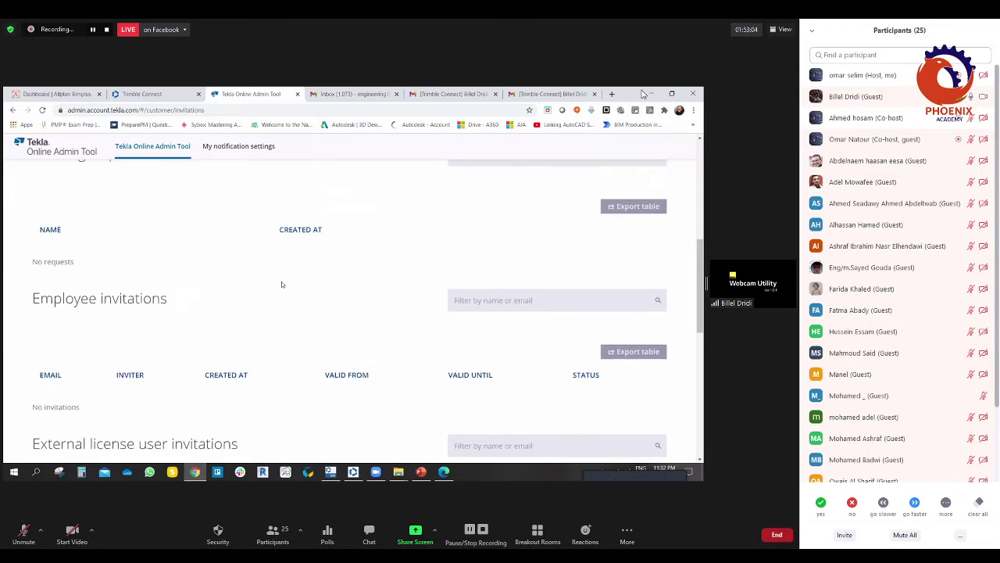
scroll(282, 285, "up", 2)
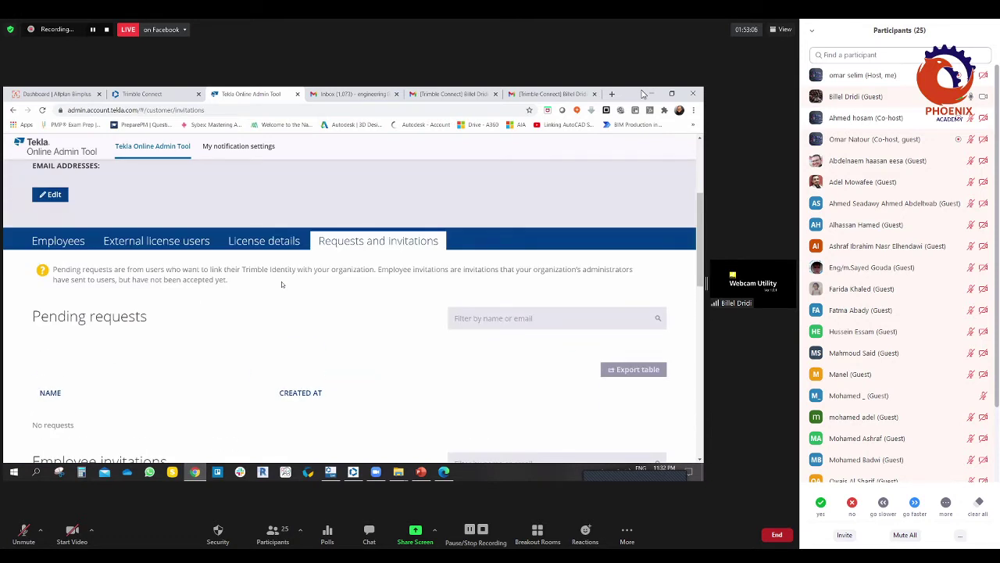
scroll(282, 282, "up", 1)
left_click(238, 148)
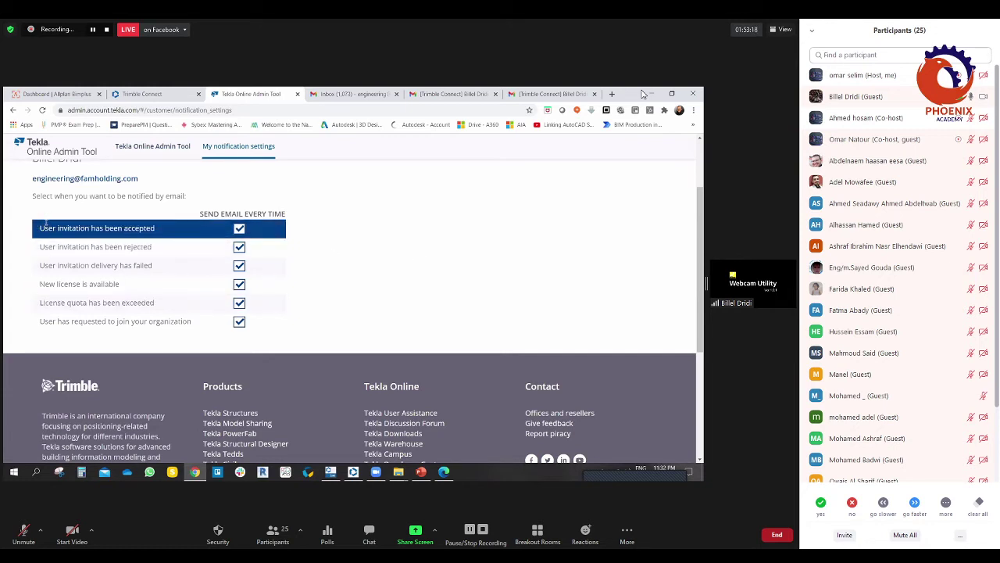
Step: Scroll the notification settings to confirm all six events send email every time
scroll(348, 269, "up", 1)
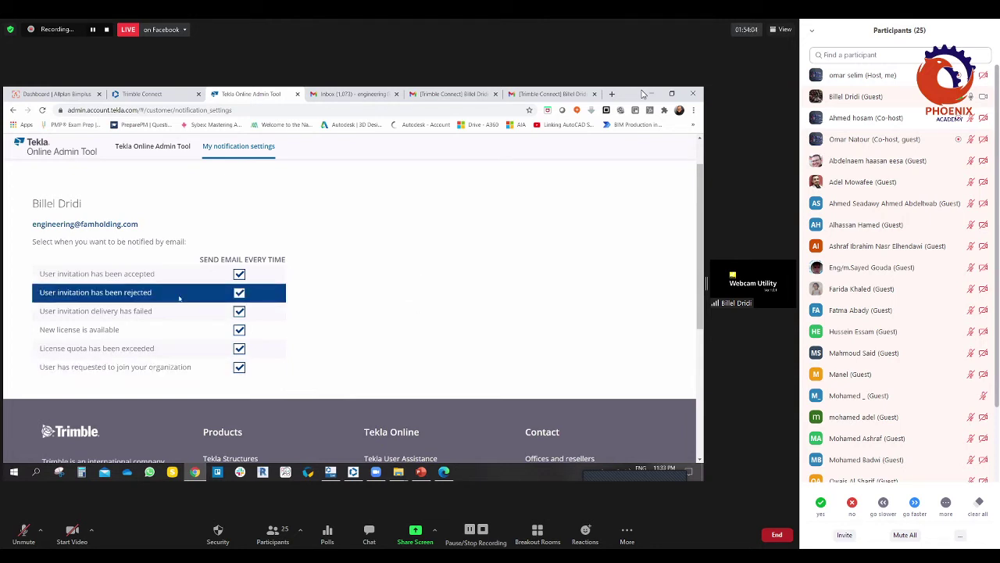
scroll(215, 227, "up", 2)
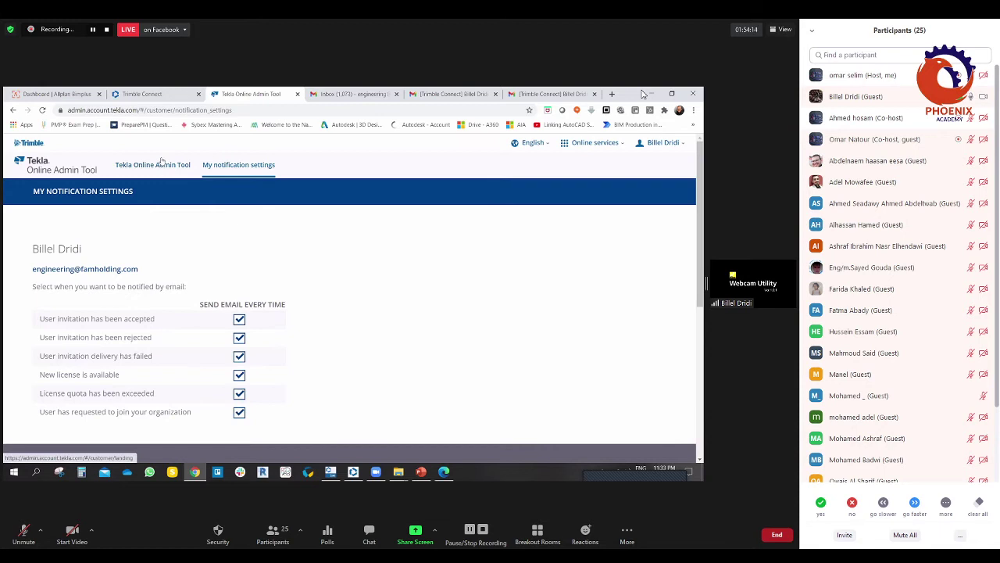
Step: Return to the FAM Holding overview, select its Tekla ID, review the page, and close the admin tool
left_click(162, 164)
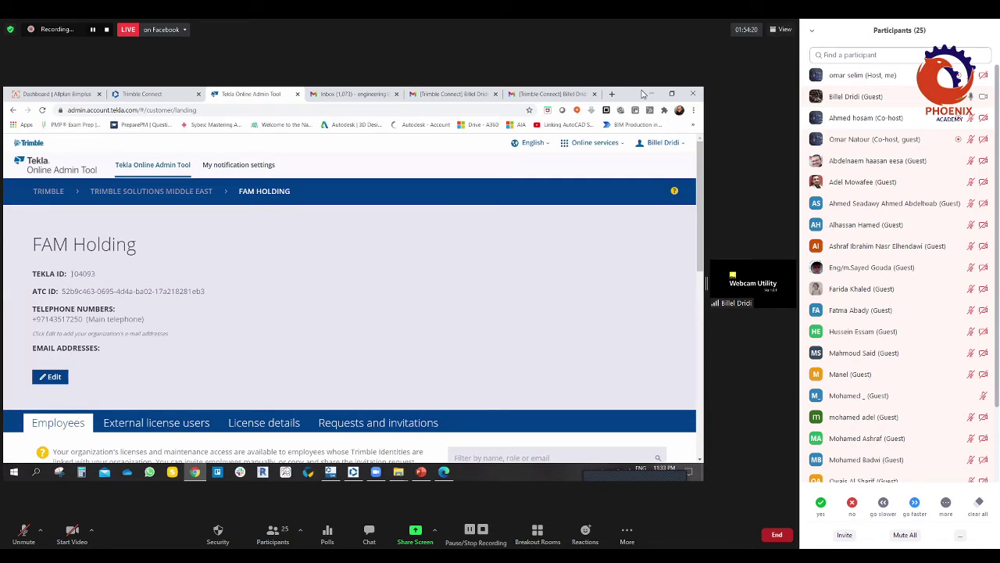
double_click(74, 273)
scroll(196, 313, "down", 1)
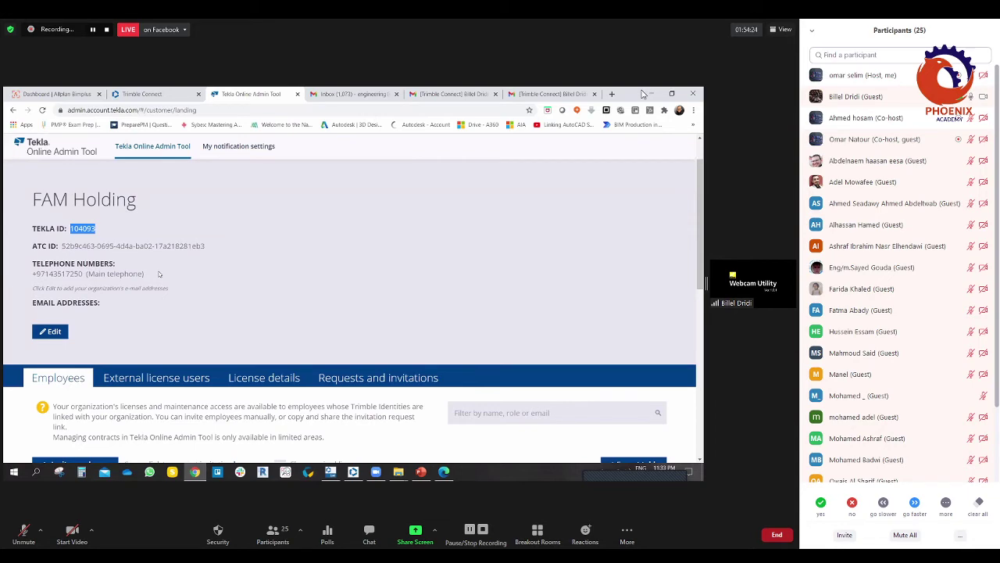
scroll(166, 278, "down", 2)
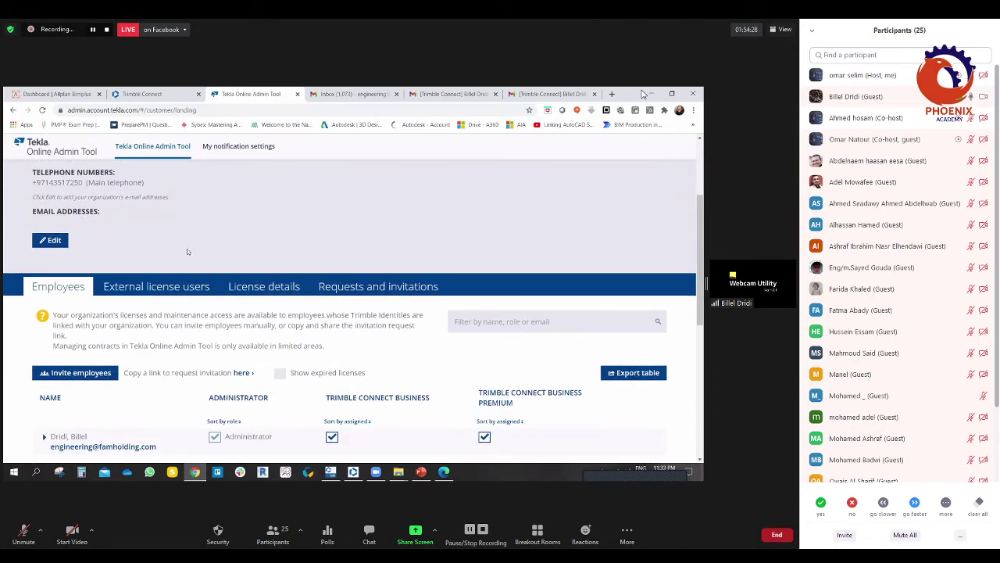
scroll(188, 250, "down", 5)
scroll(189, 255, "up", 8)
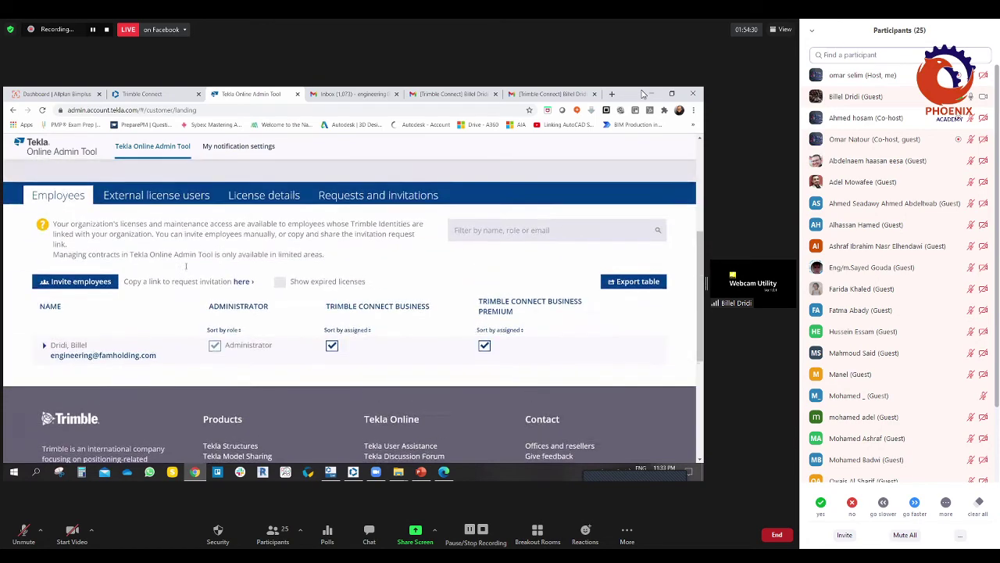
left_click(297, 94)
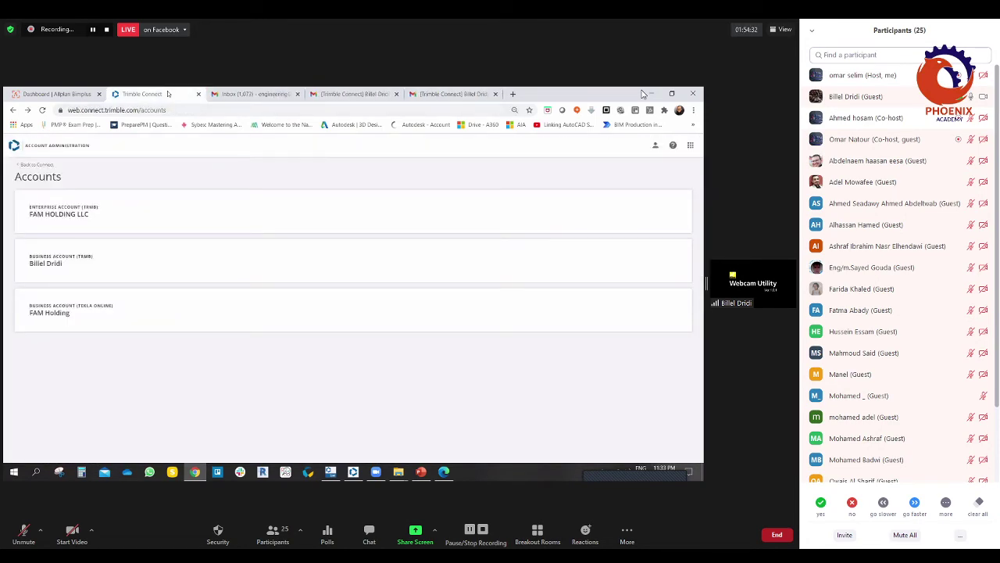
Step: Check for an updated license, then reach Account Administration through the Trimble profile
left_click(655, 145)
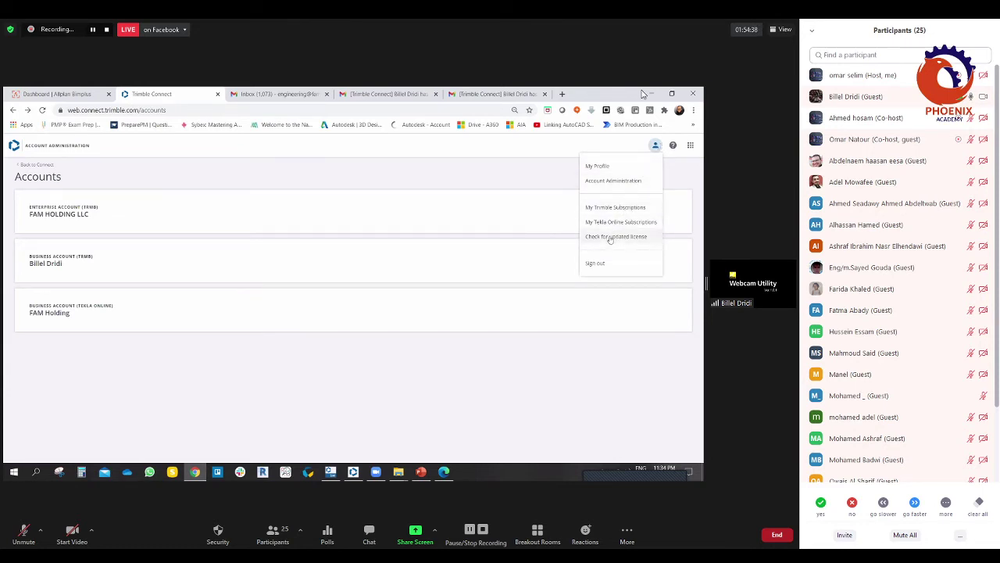
left_click(633, 236)
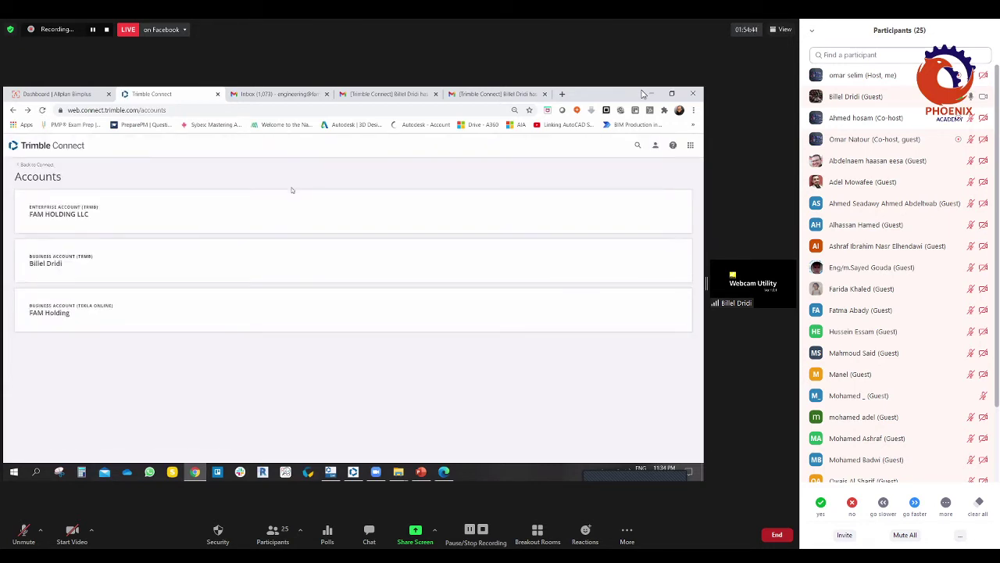
left_click(655, 146)
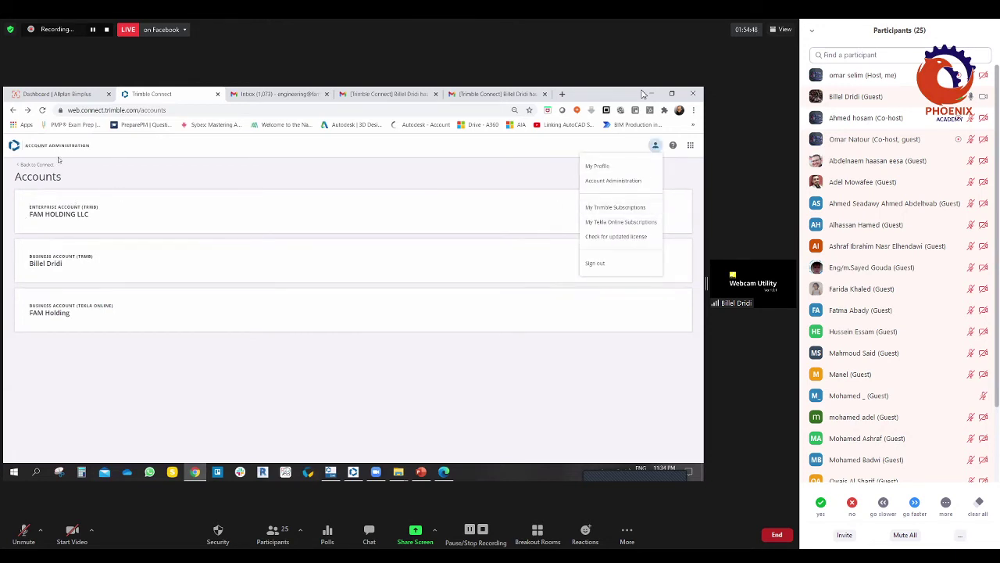
left_click(13, 110)
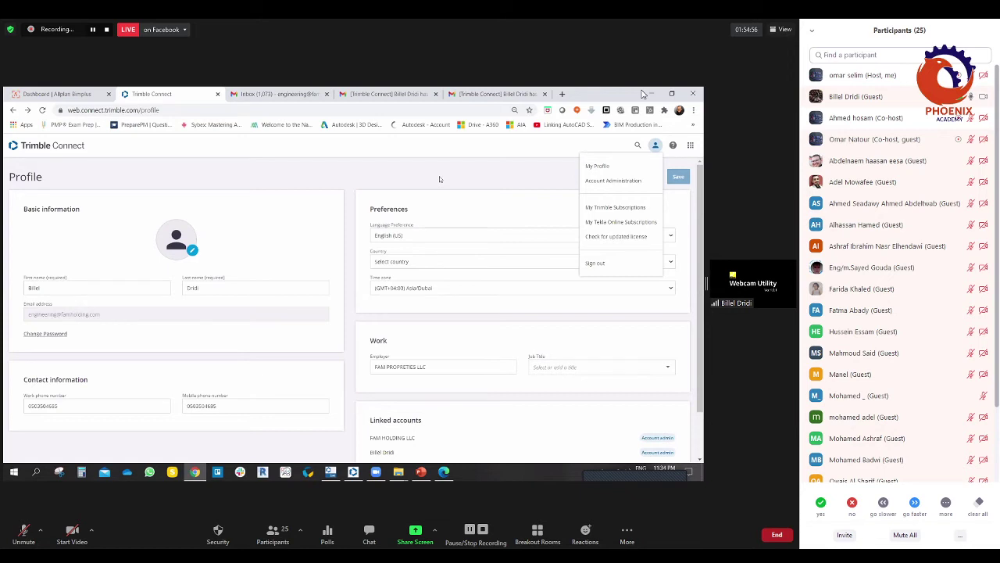
left_click(604, 180)
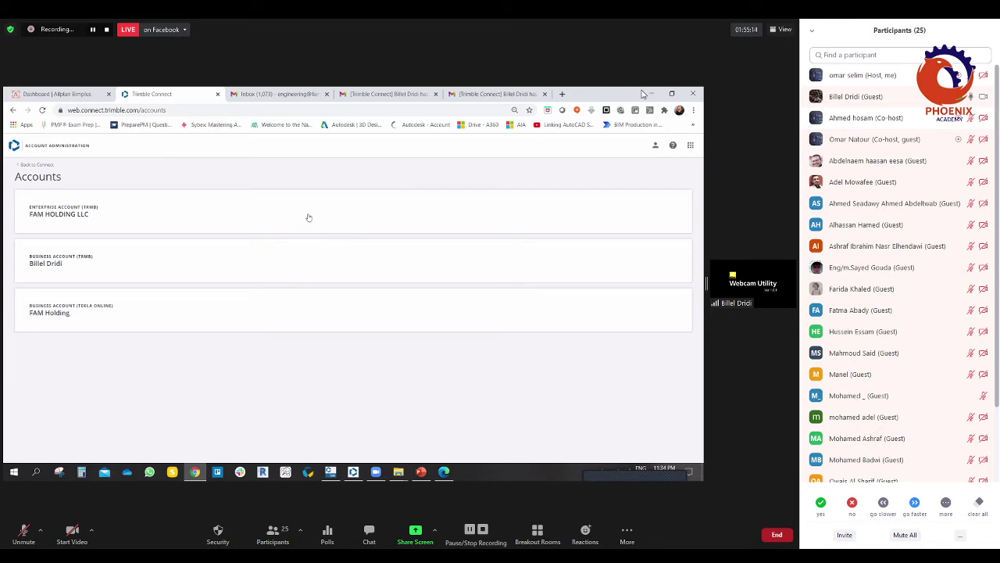
Step: Open FAM HOLDING LLC's administration, check its Projects and regions, then show its Internal Users list
left_click(78, 211)
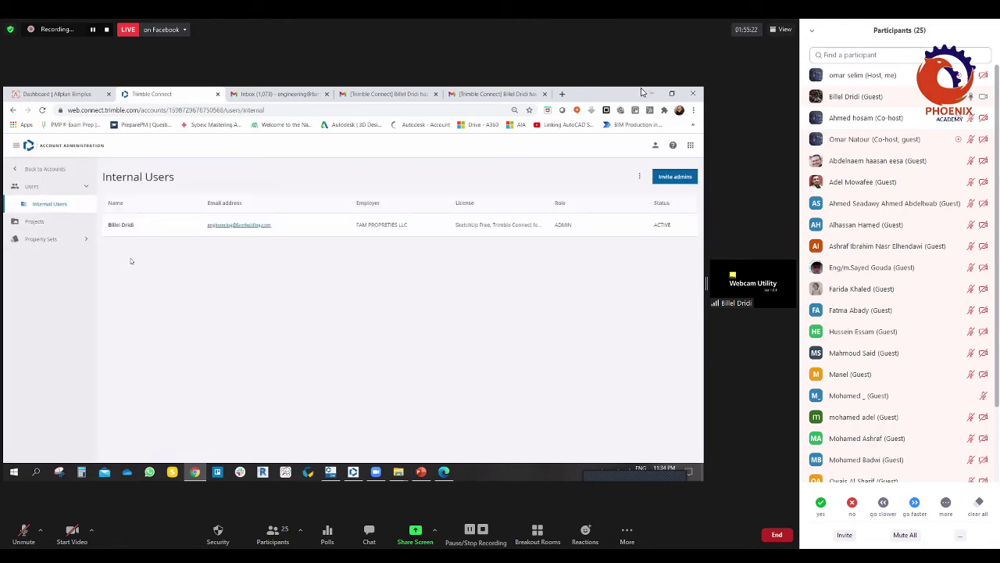
left_click(34, 221)
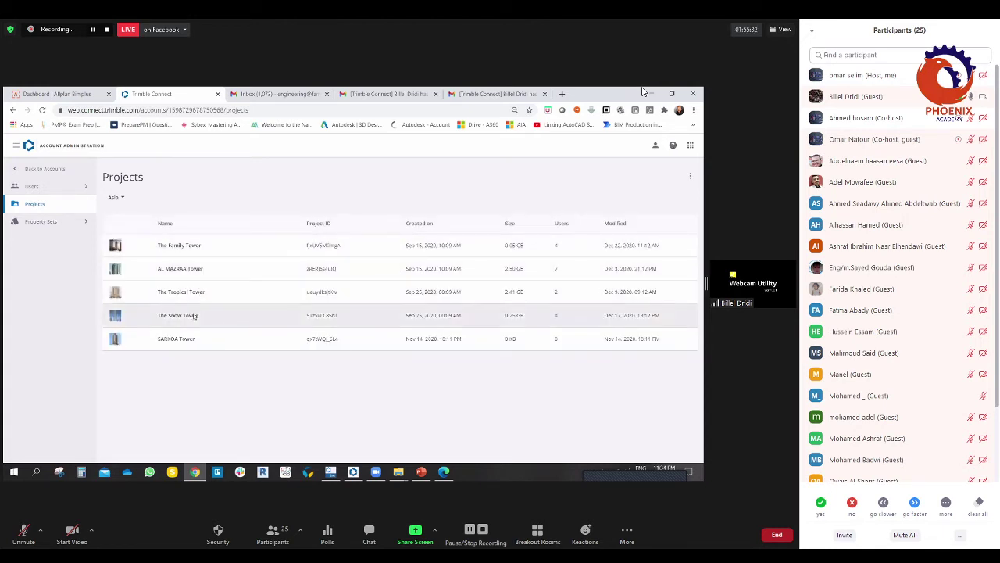
left_click(116, 197)
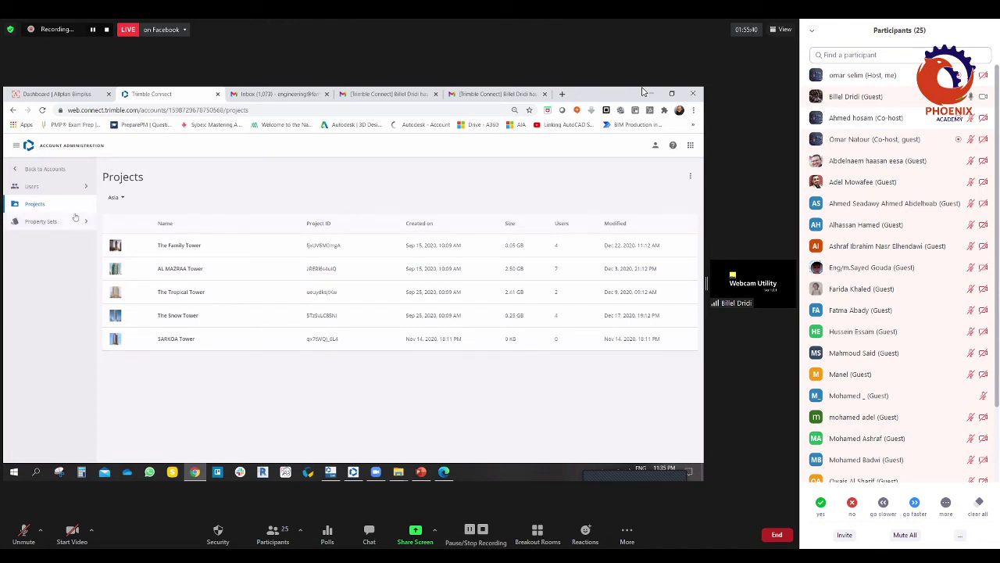
left_click(70, 187)
left_click(53, 205)
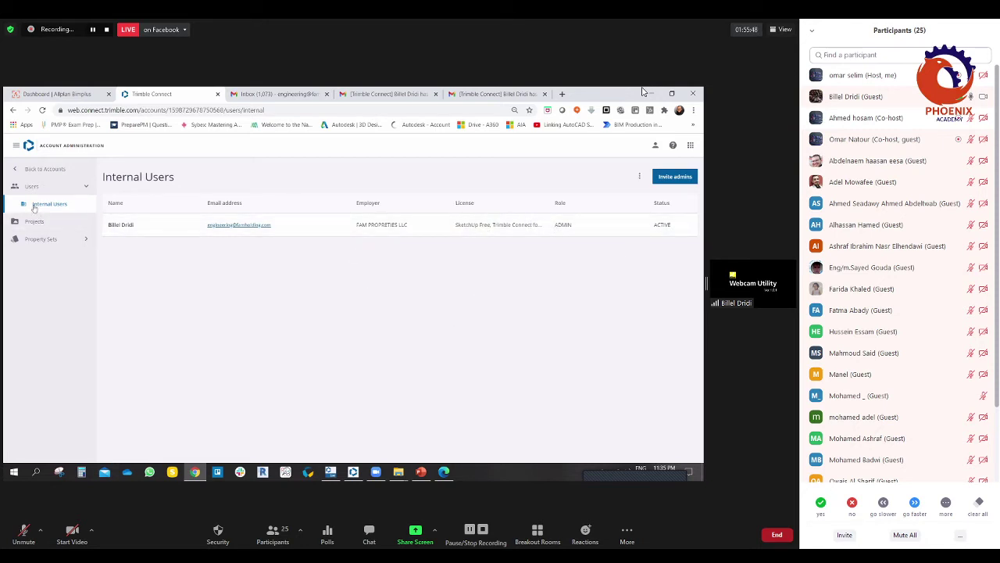
left_click(86, 187)
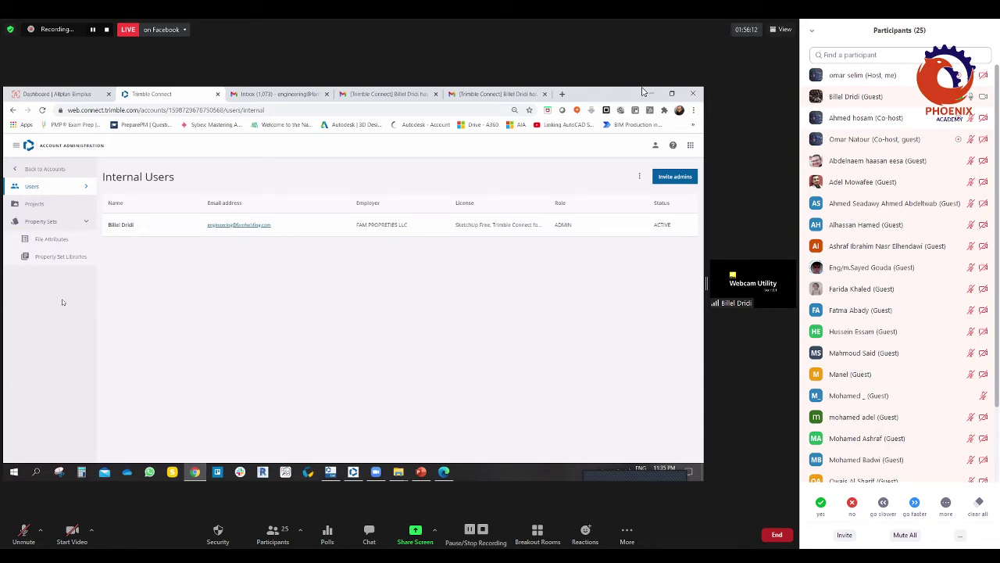
Step: Open the ISO 19650-2 Information Container ID template from the File Attributes metadata templates
left_click(55, 239)
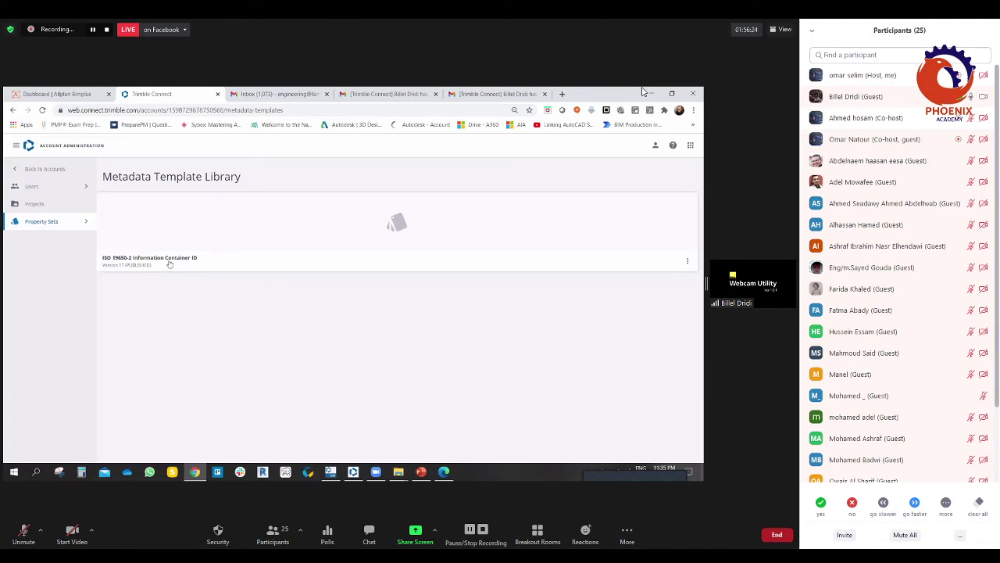
left_click(169, 263)
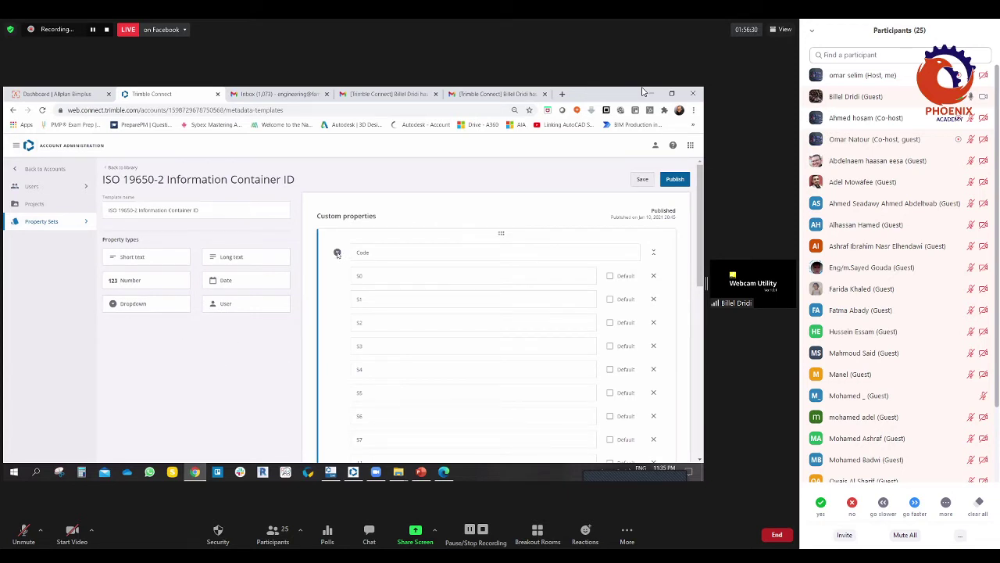
Step: Review the template's Code property and its S0–S7 values
left_click(654, 253)
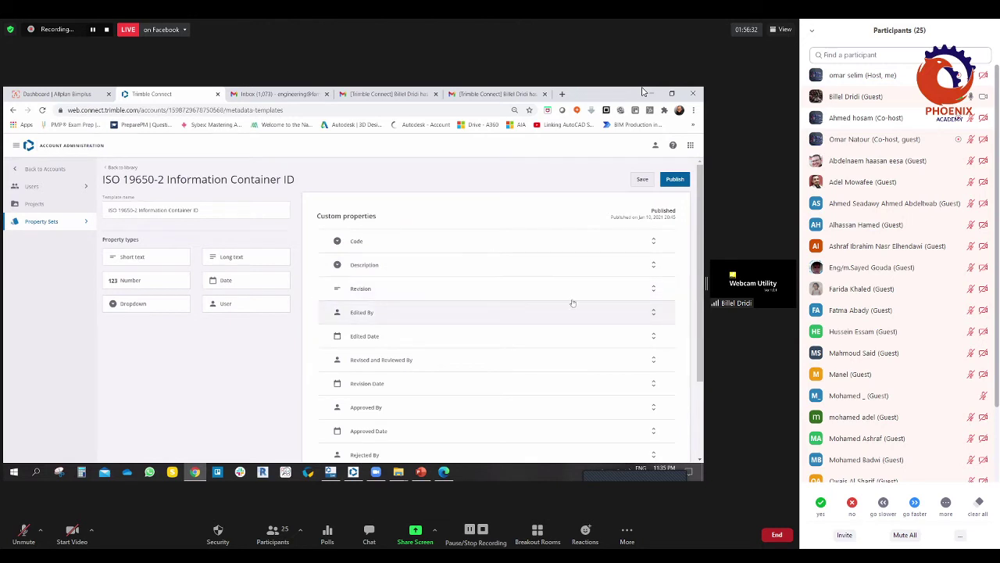
scroll(573, 302, "down", 3)
scroll(218, 343, "up", 2)
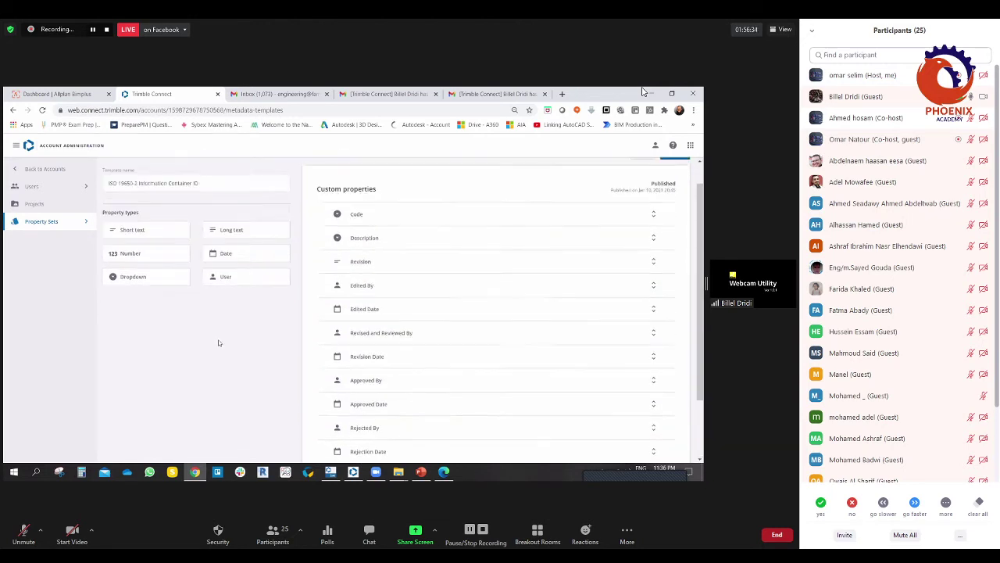
scroll(219, 342, "up", 1)
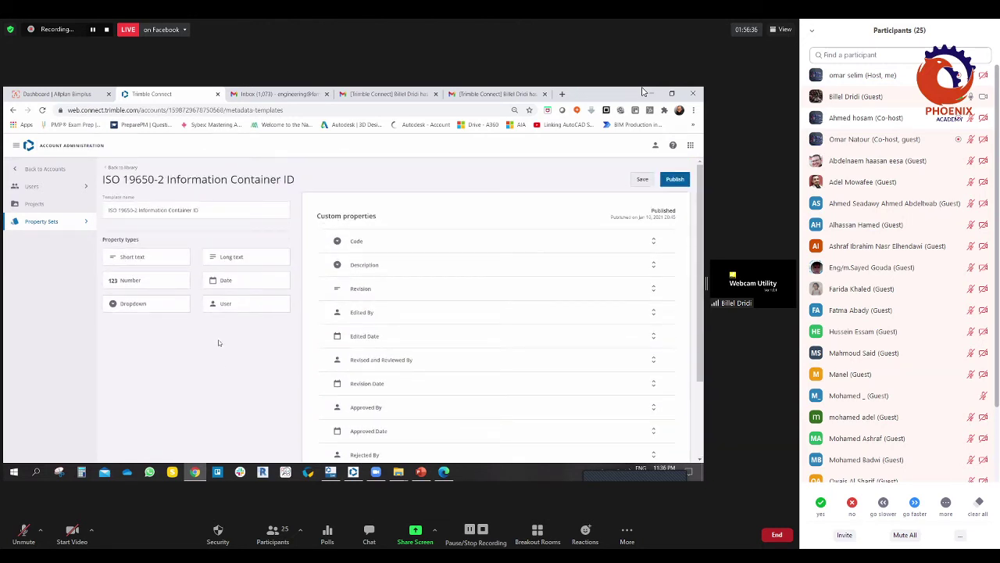
scroll(219, 342, "down", 2)
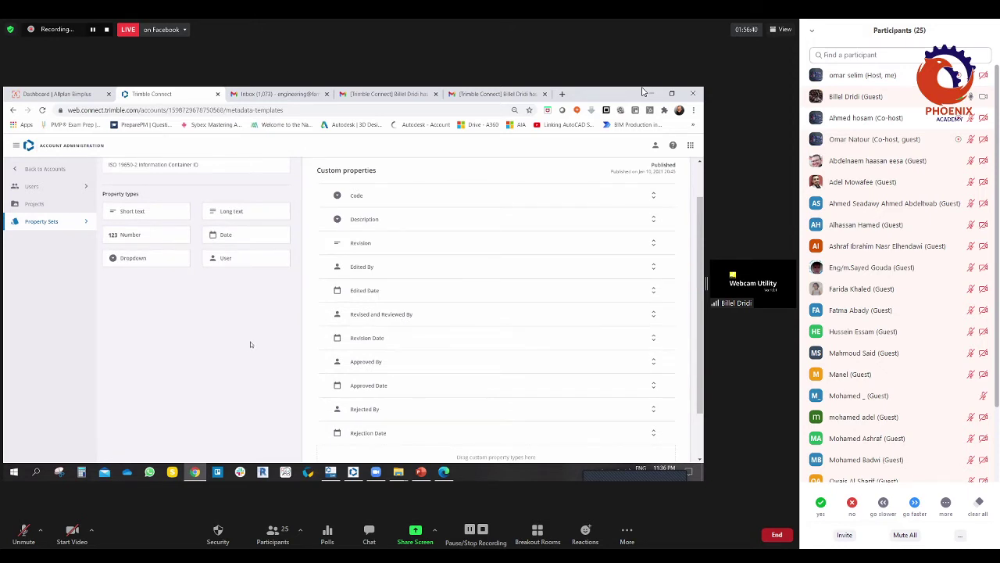
scroll(231, 341, "up", 2)
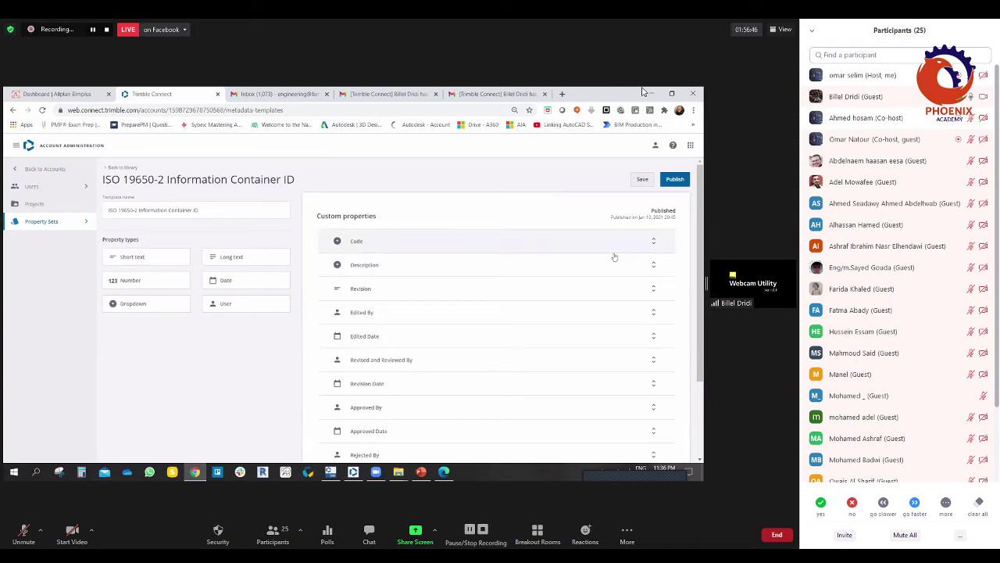
left_click(654, 241)
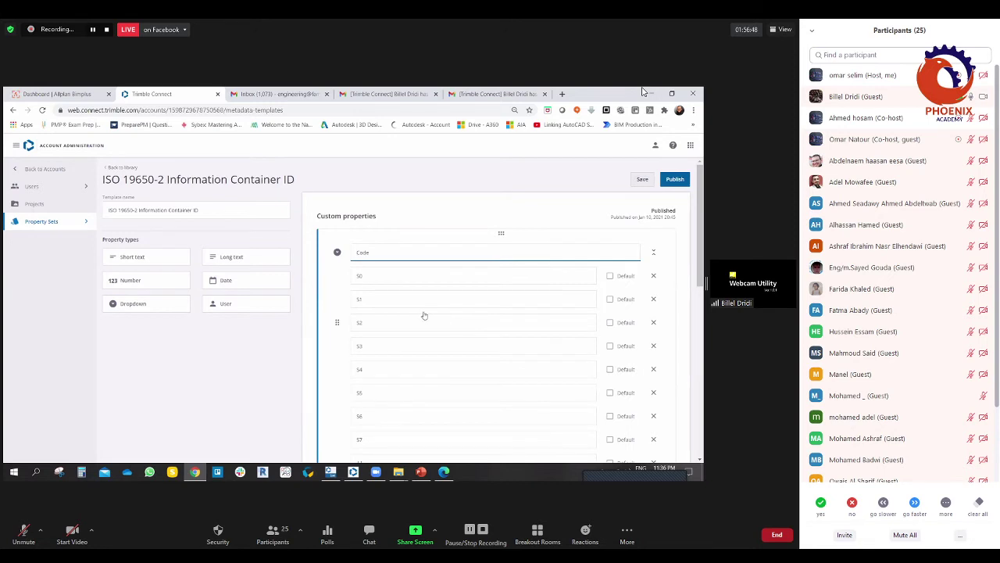
scroll(424, 315, "down", 2)
scroll(422, 315, "down", 6)
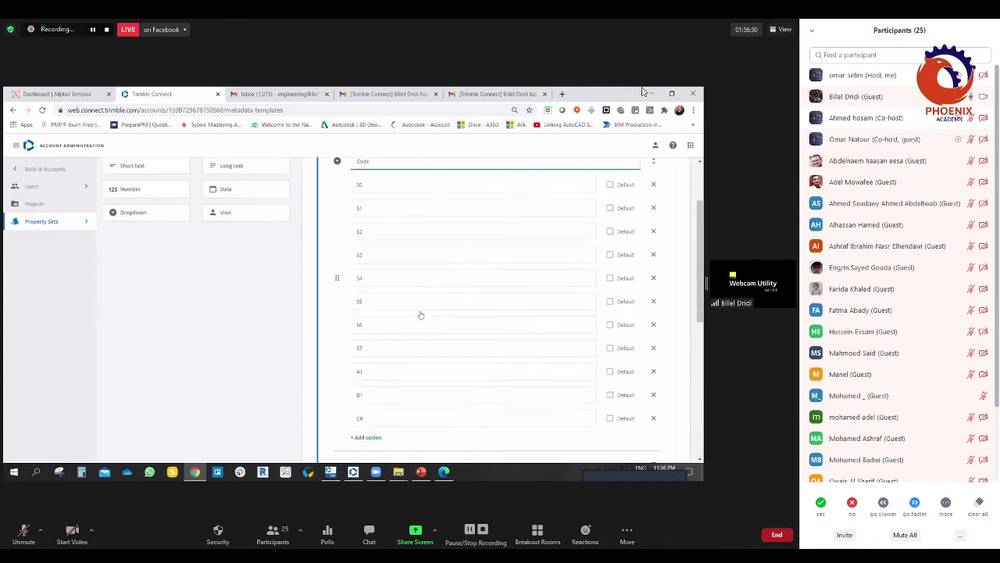
scroll(378, 308, "up", 8)
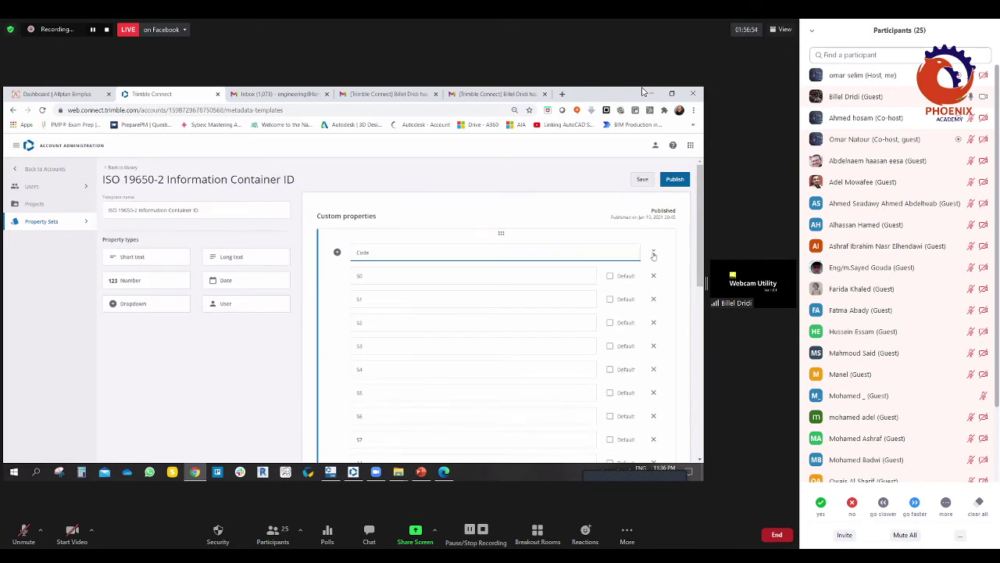
left_click(654, 254)
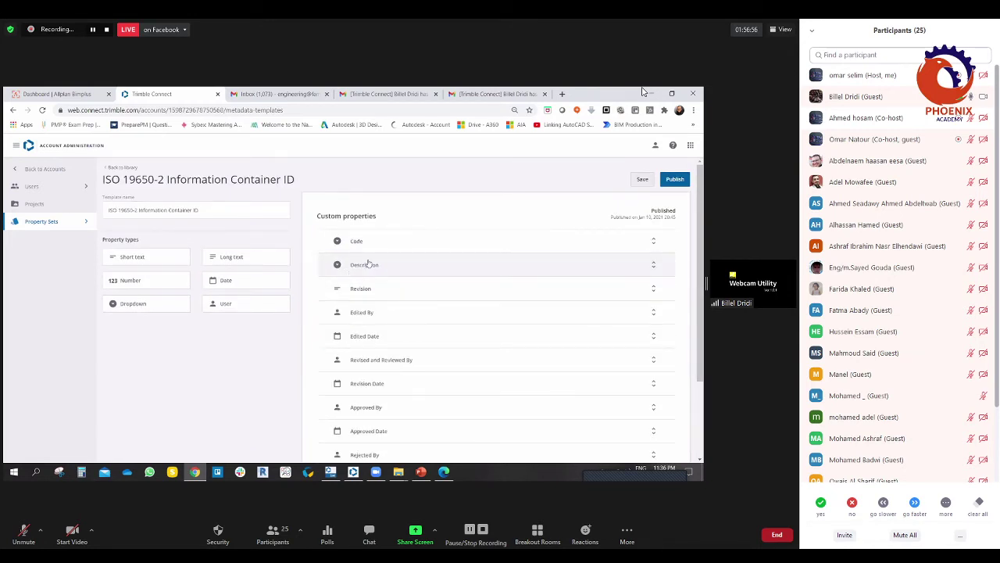
Step: Review the Description property's options
left_click(654, 264)
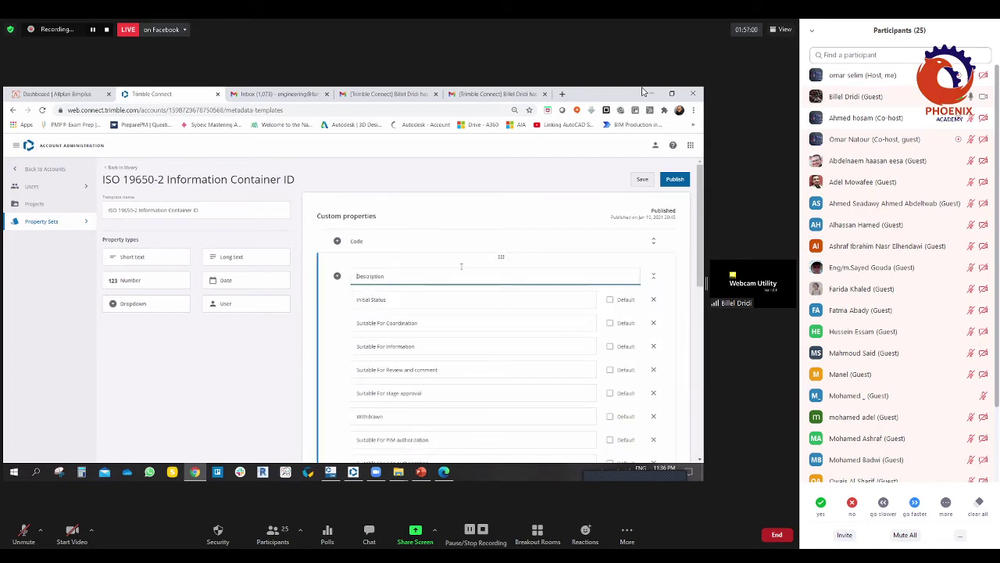
scroll(424, 329, "down", 2)
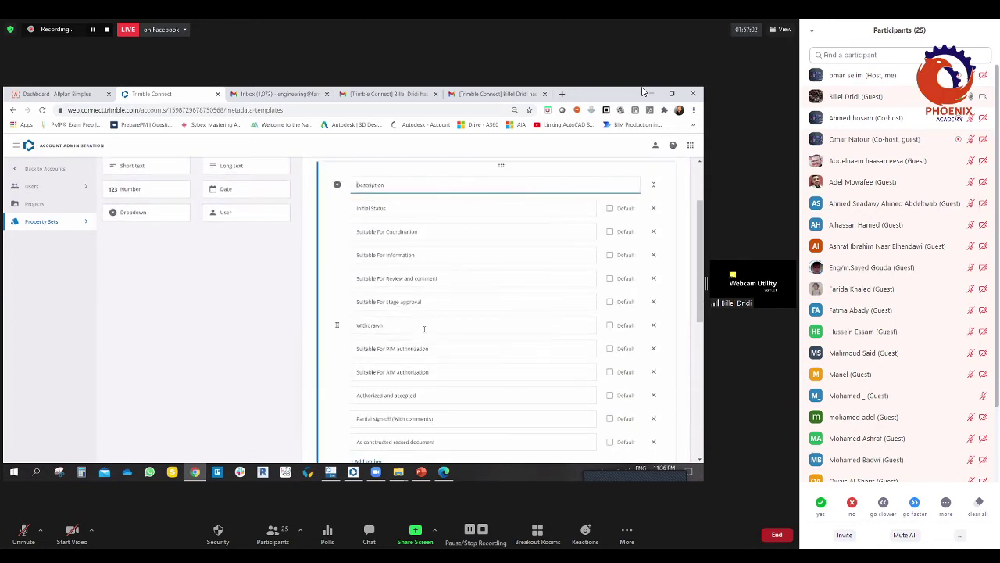
scroll(424, 328, "down", 3)
scroll(391, 250, "up", 5)
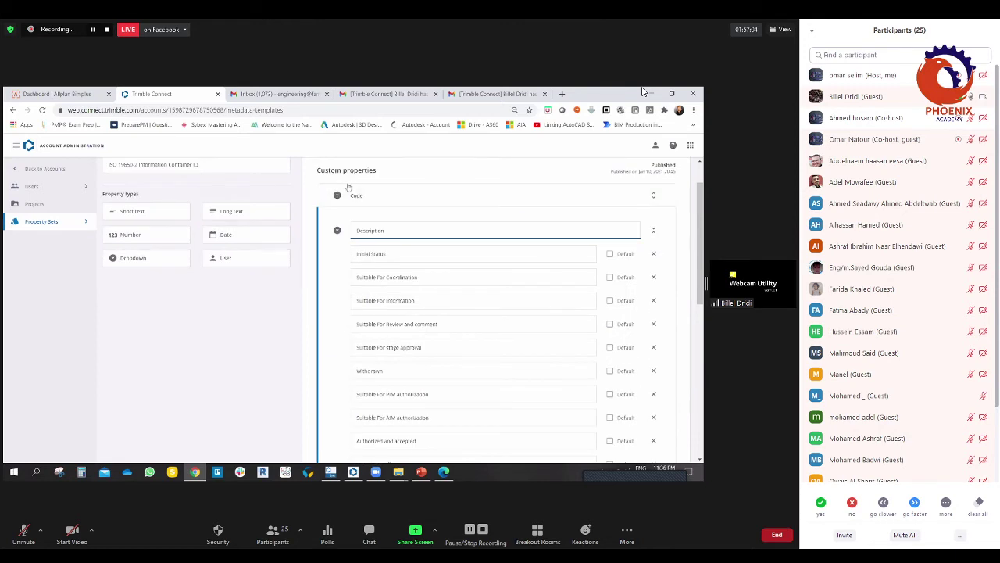
scroll(391, 235, "down", 1)
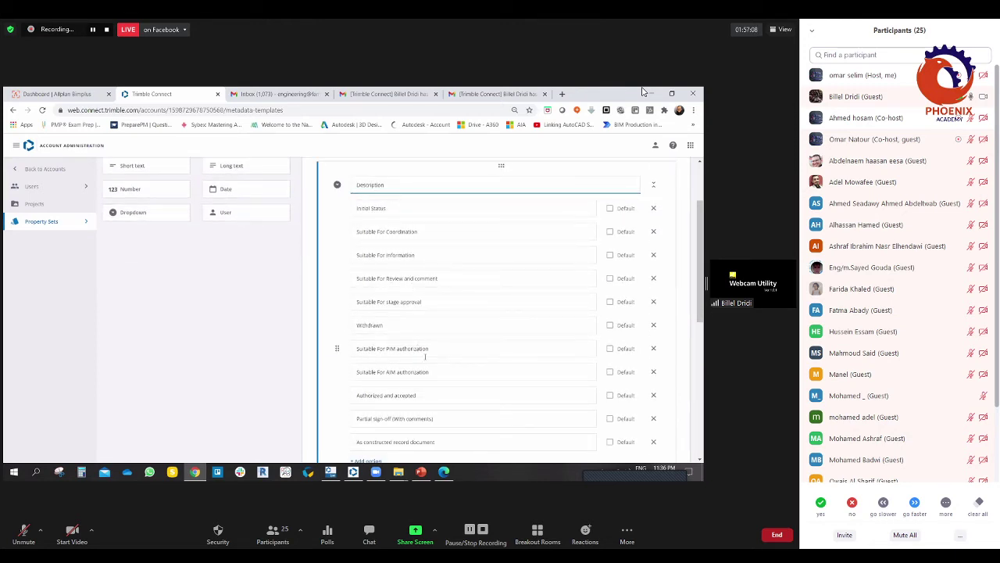
scroll(425, 357, "down", 2)
scroll(419, 297, "up", 1)
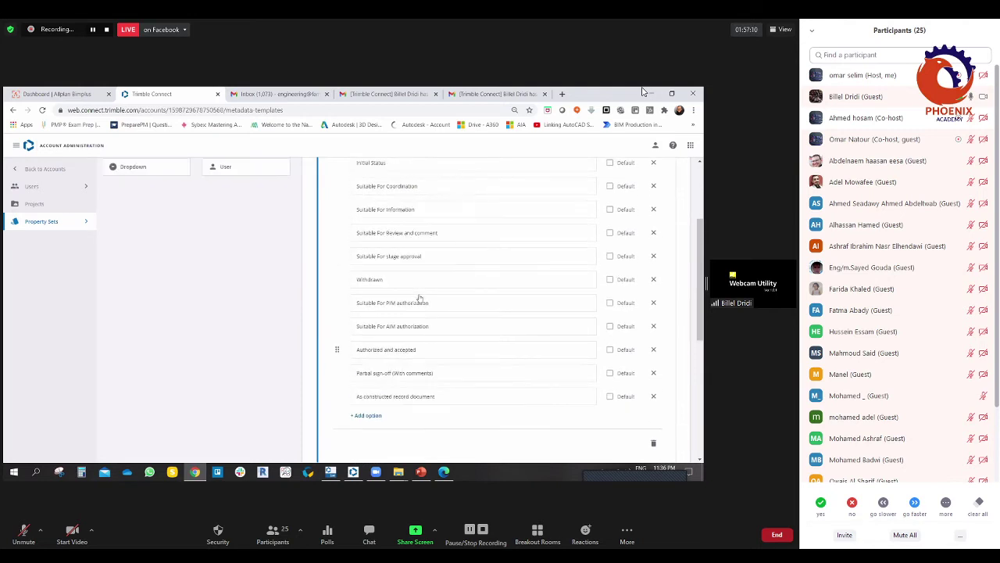
scroll(417, 293, "up", 3)
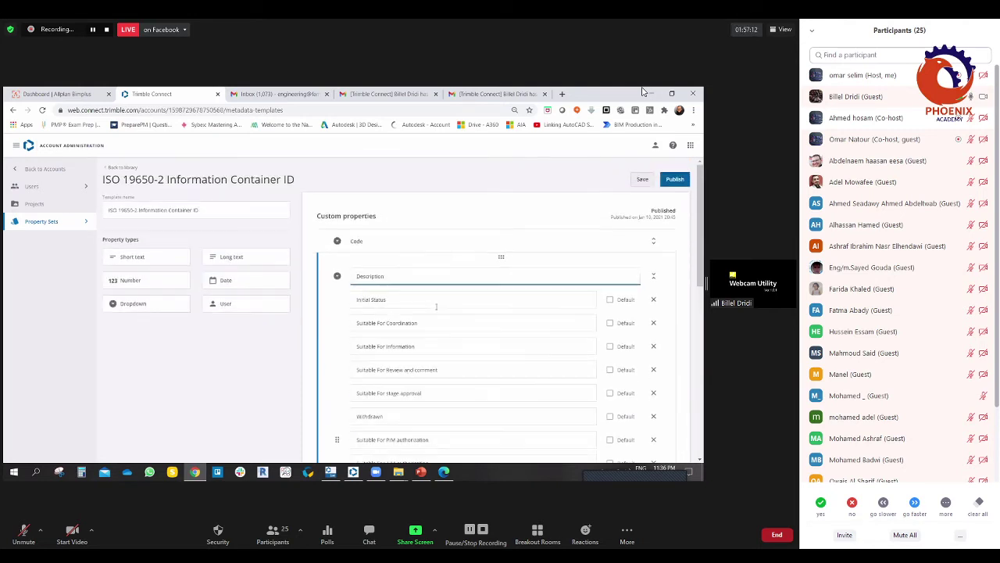
left_click(654, 279)
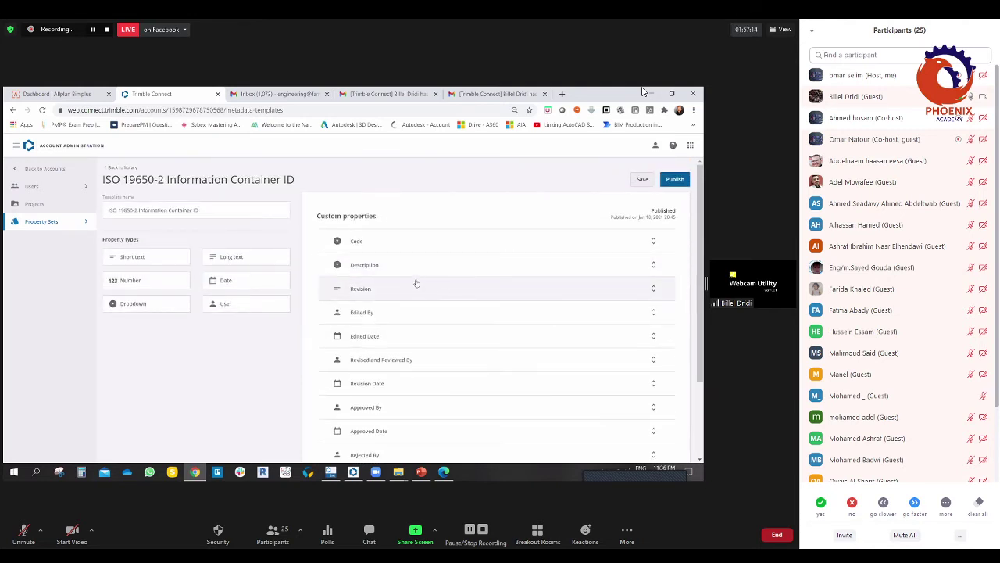
Step: Inspect the Revision property's settings, leaving its default text empty
scroll(372, 301, "down", 1)
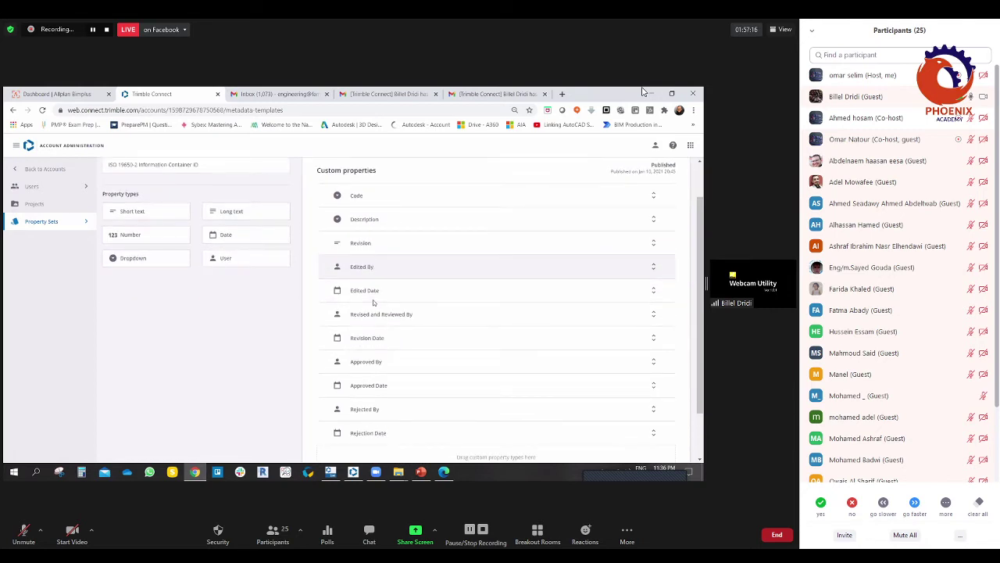
left_click(653, 243)
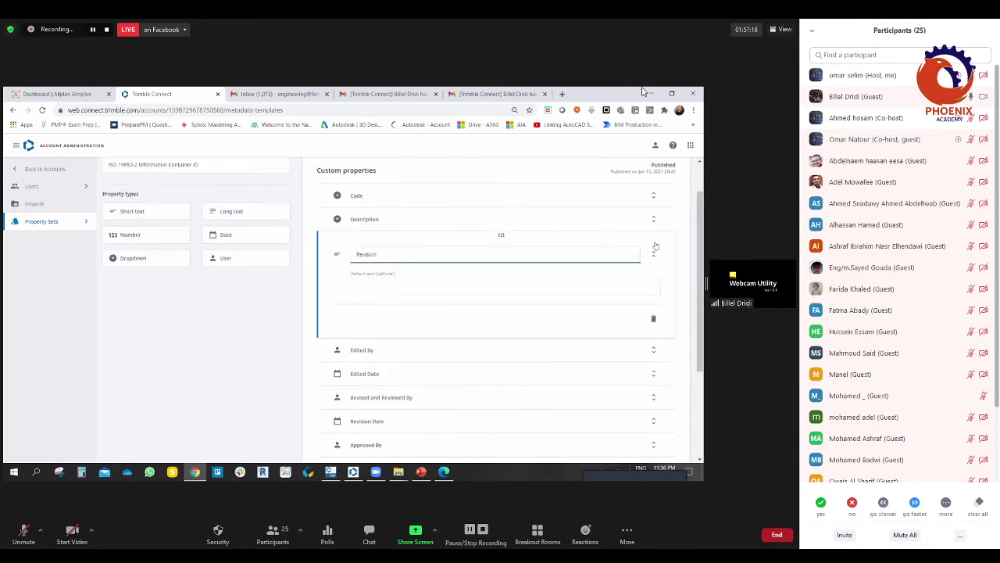
left_click(377, 283)
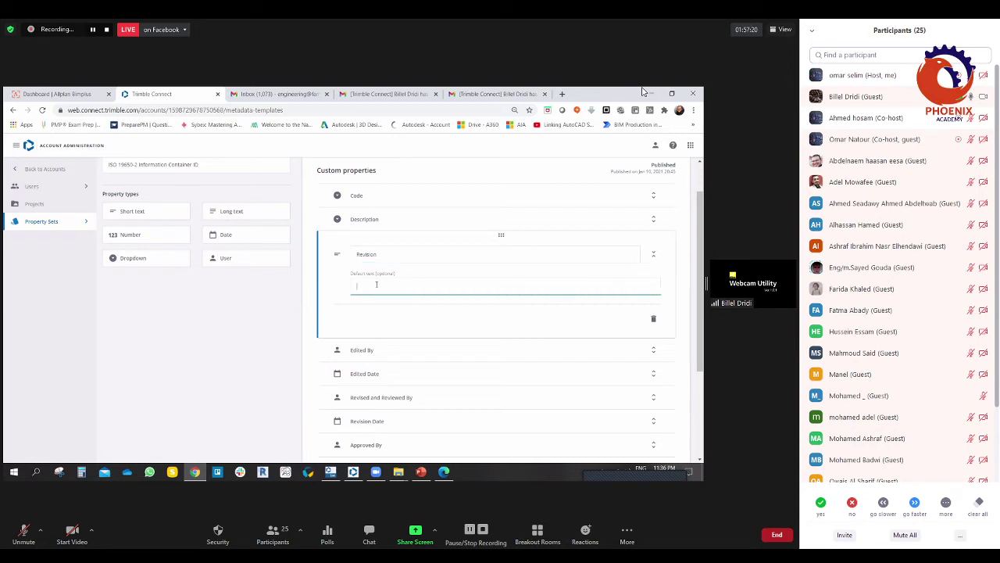
left_click(430, 236)
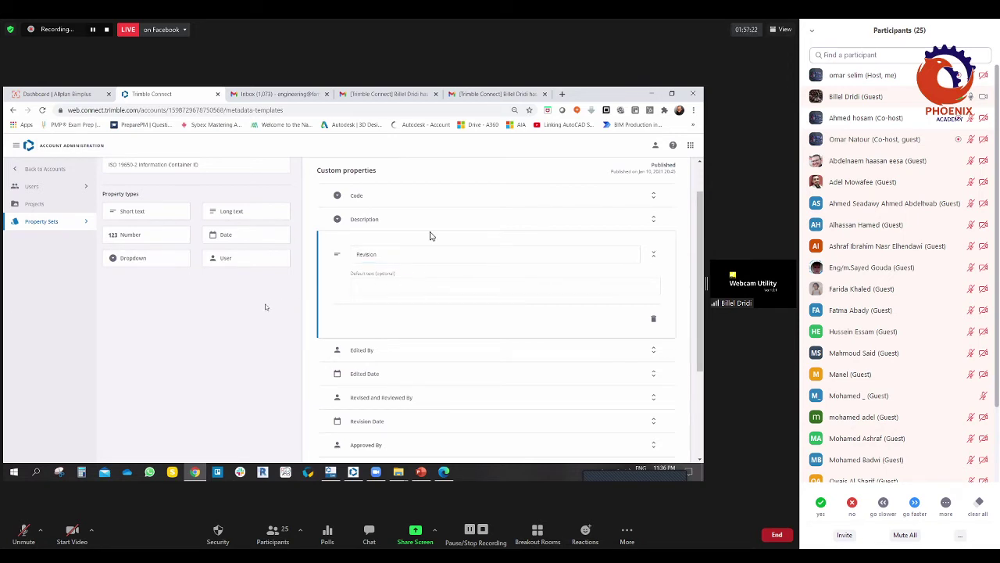
left_click(652, 256)
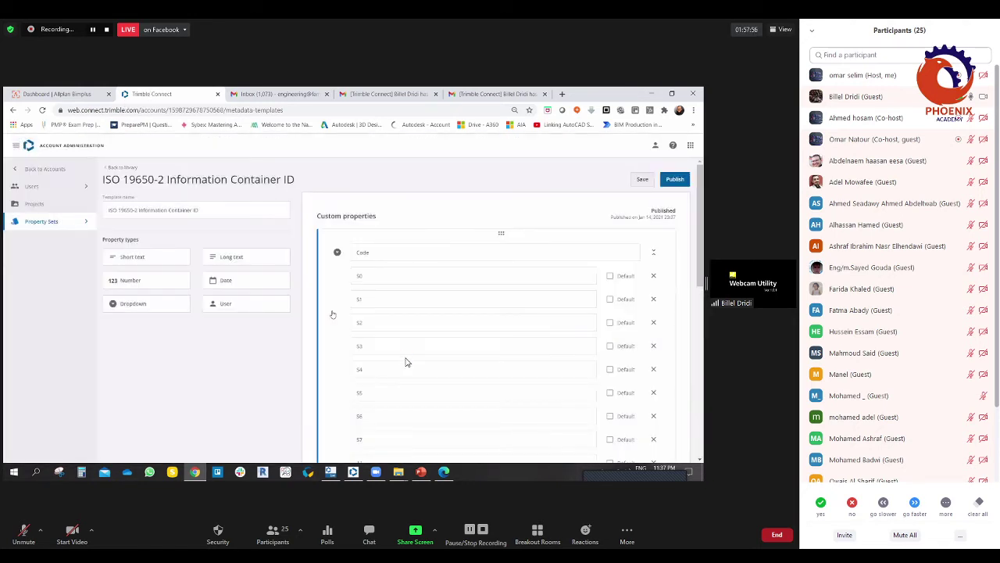
Step: Go back to the Metadata Template Library by way of Internal Users
left_click(88, 224)
left_click(88, 224)
left_click(31, 186)
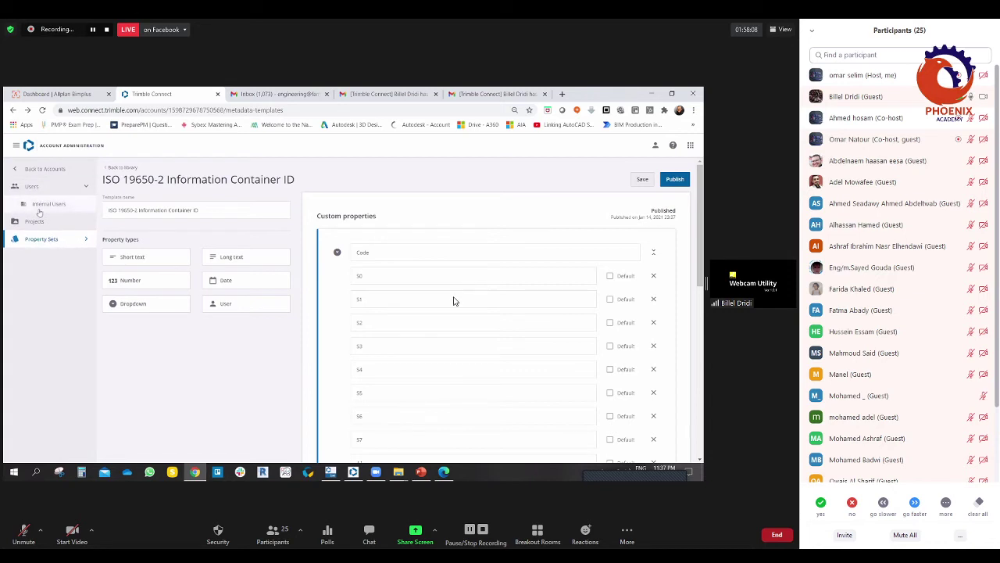
left_click(40, 238)
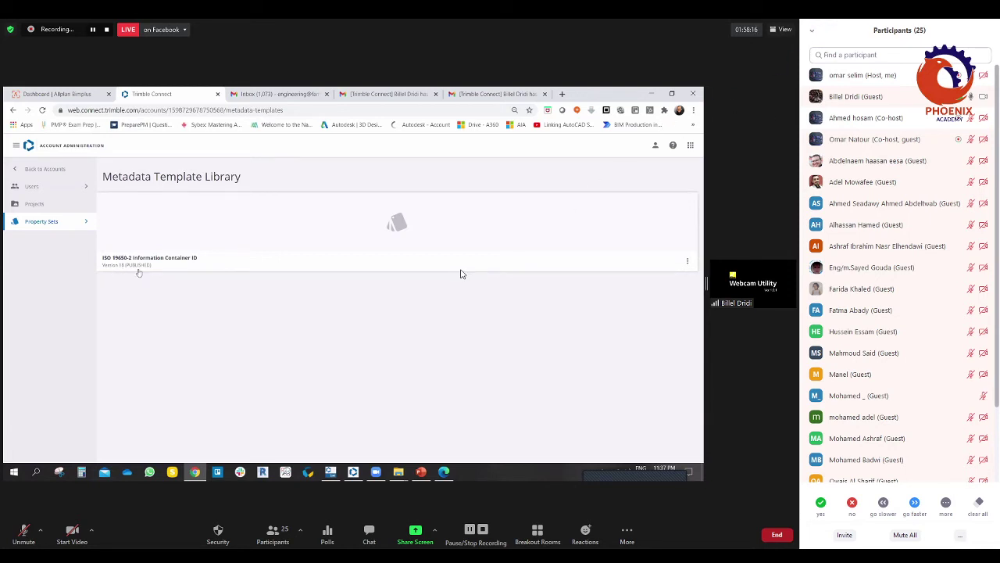
Step: Create a new master library under Property Set Libraries, then return to the Accounts list
left_click(85, 222)
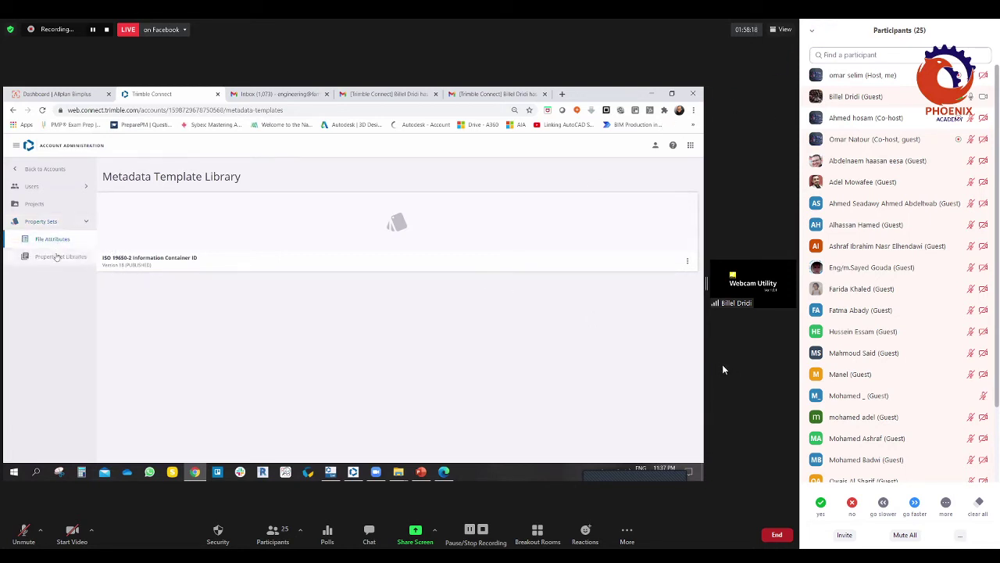
left_click(55, 257)
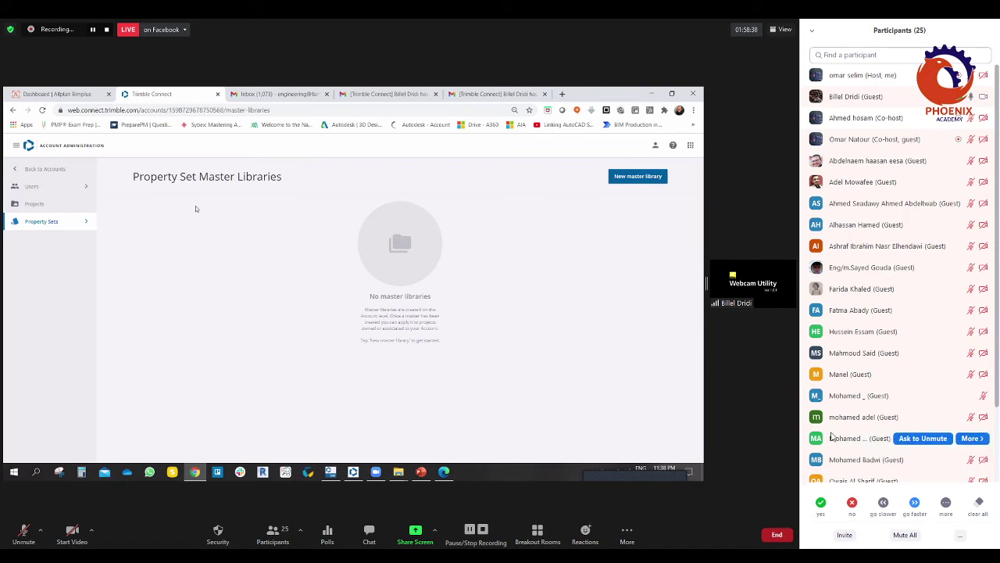
left_click(273, 534)
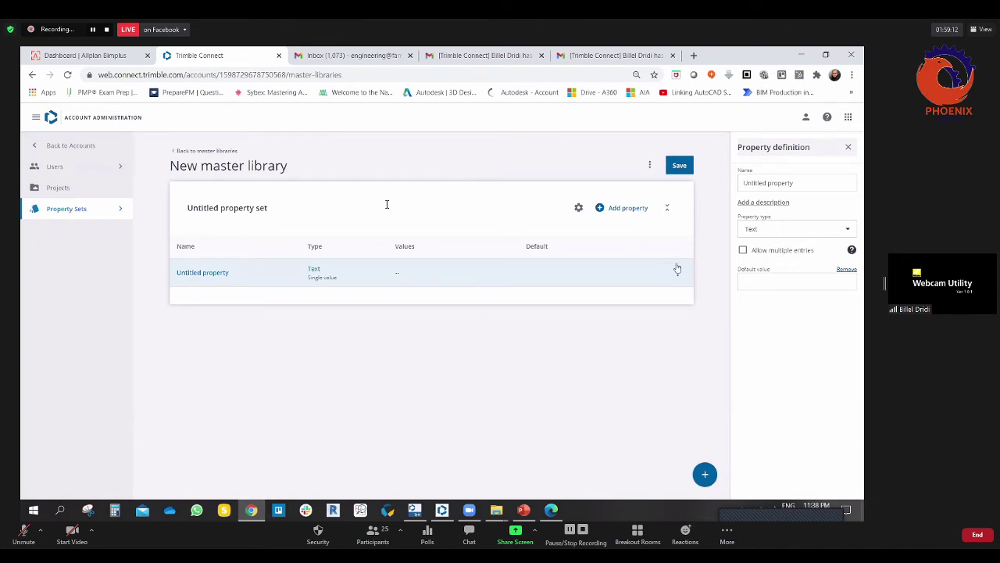
left_click(57, 209)
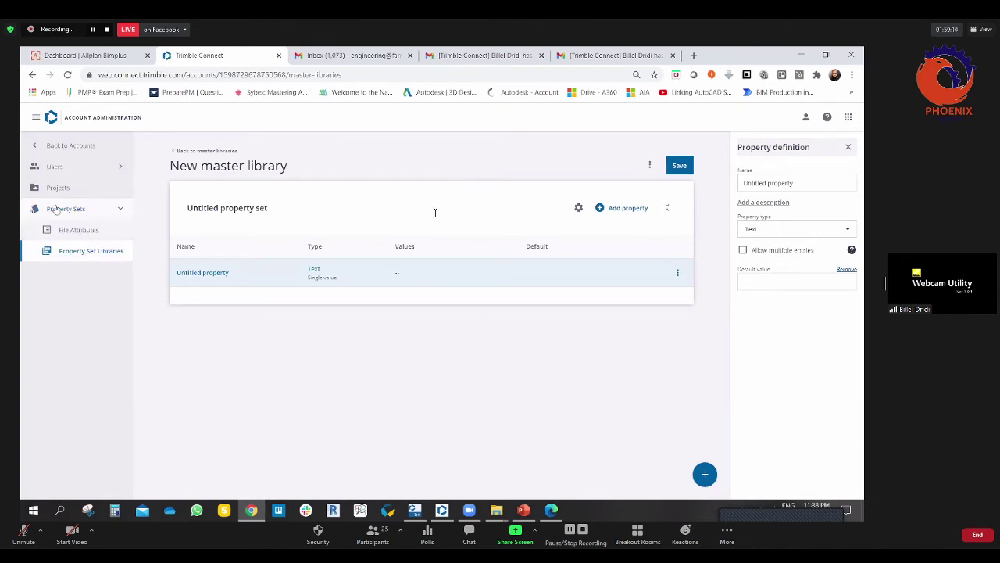
left_click(38, 145)
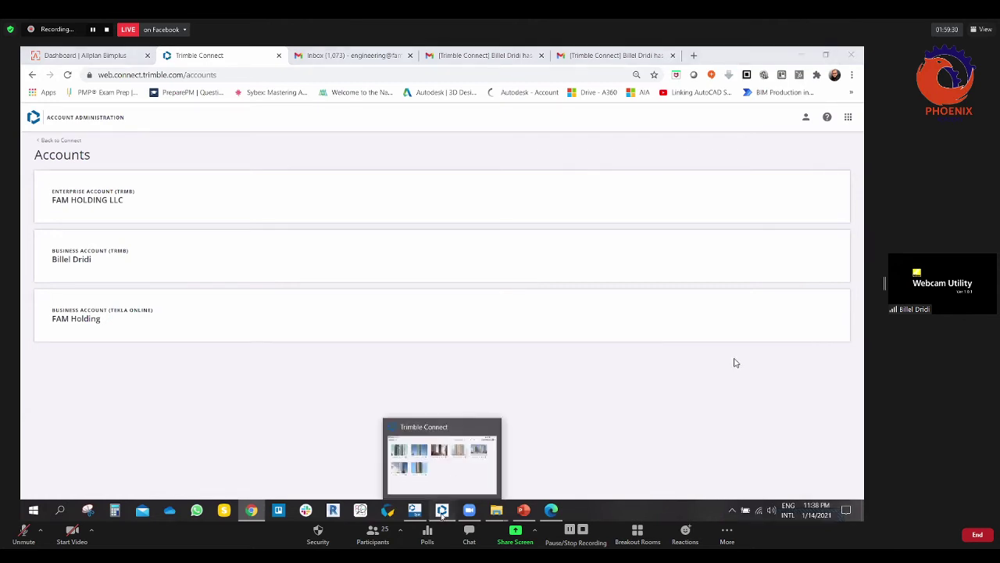
Step: Switch from the desktop project list back to the web account administration pages
left_click(442, 512)
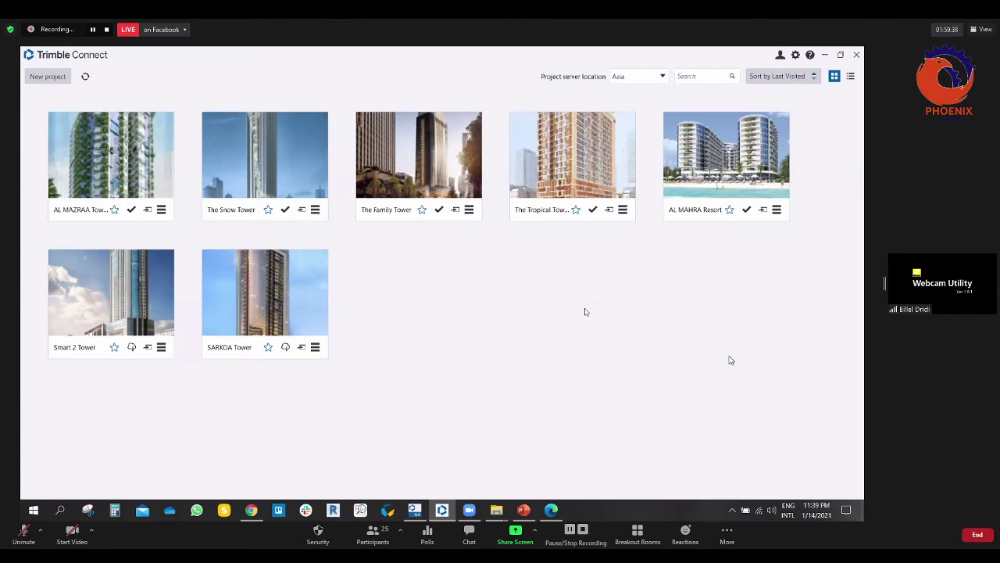
left_click(251, 510)
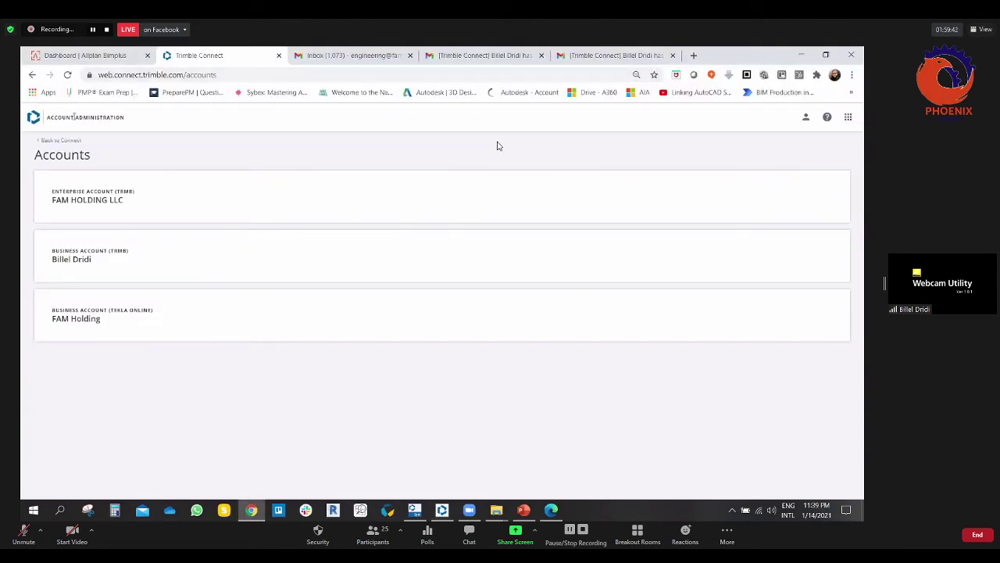
left_click(33, 74)
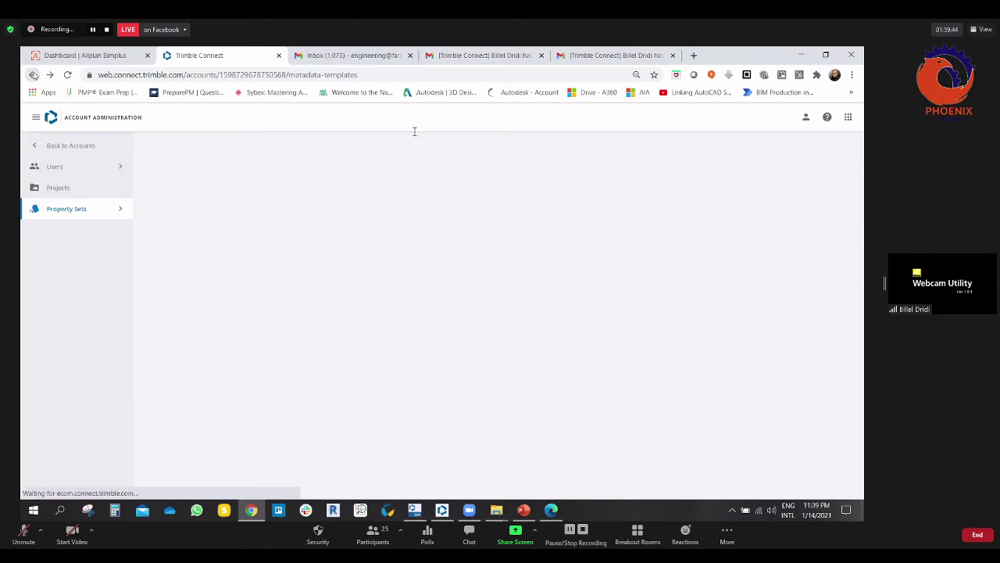
left_click(33, 74)
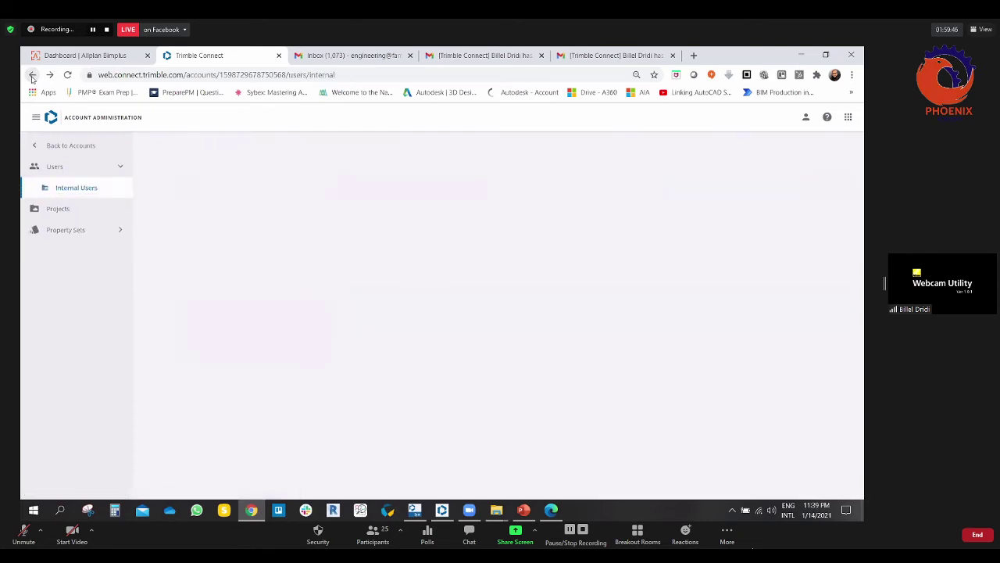
left_click(33, 75)
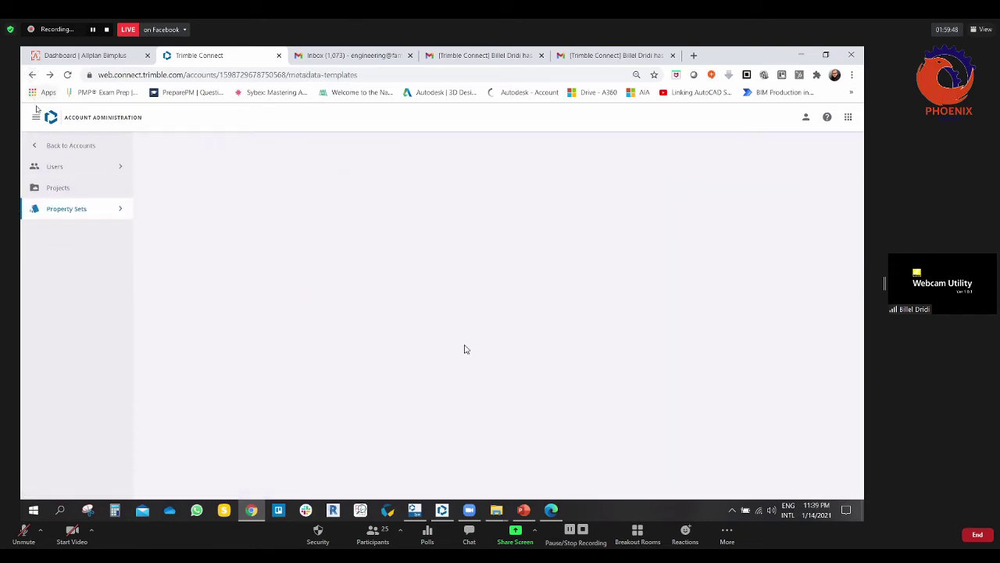
Step: Leave account administration for the projects overview and open the BIM Arabia Project
left_click(806, 117)
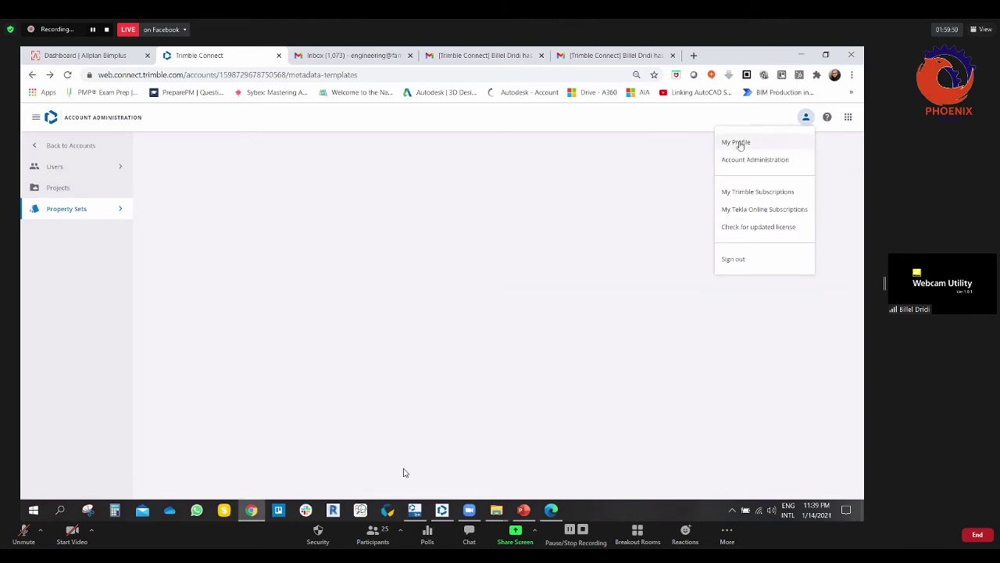
left_click(35, 117)
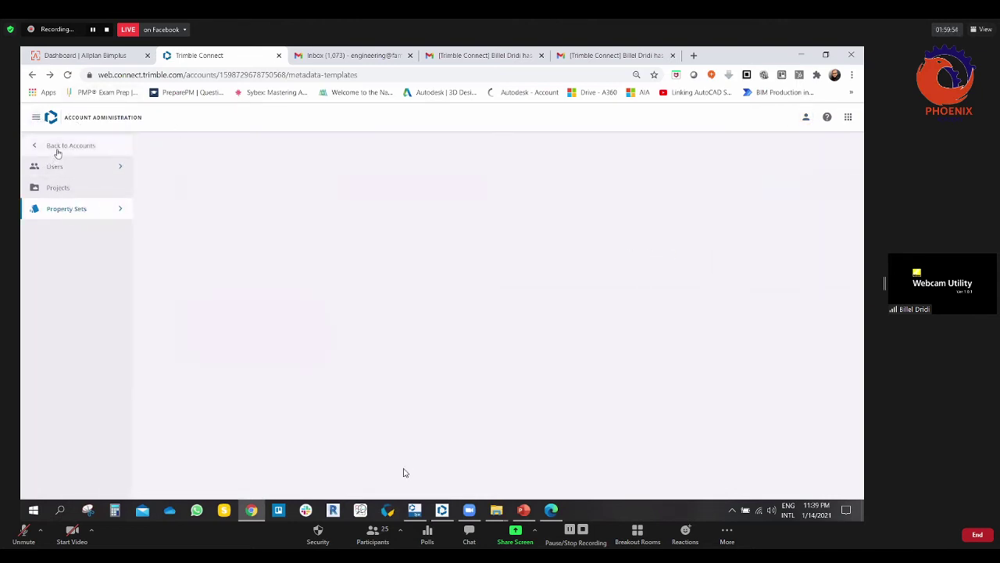
left_click(35, 144)
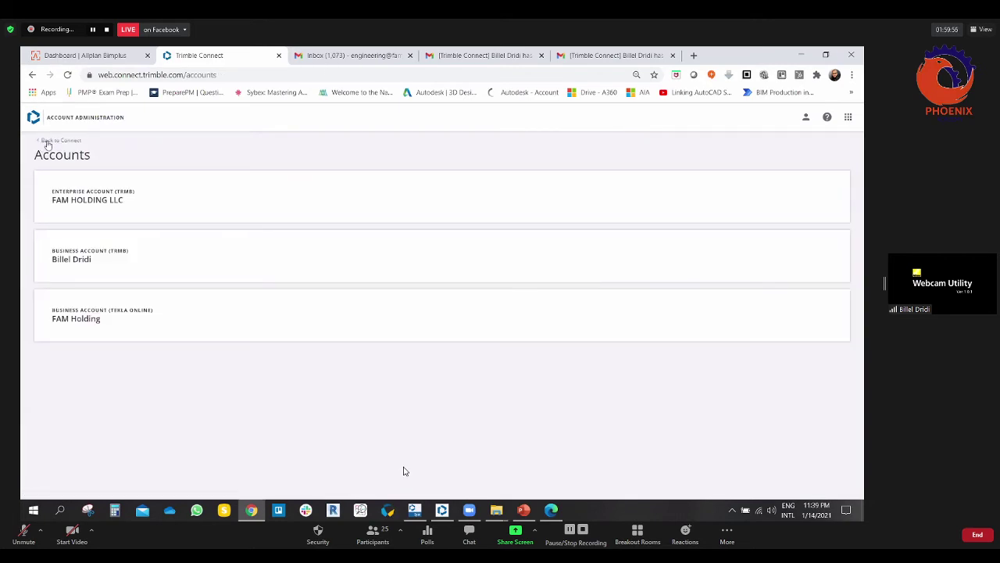
left_click(46, 142)
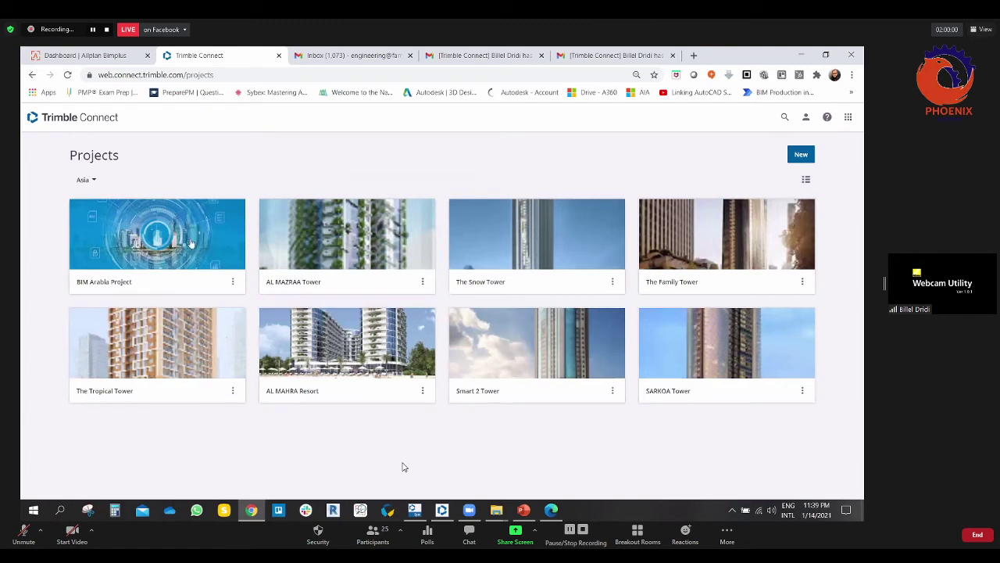
left_click(191, 243)
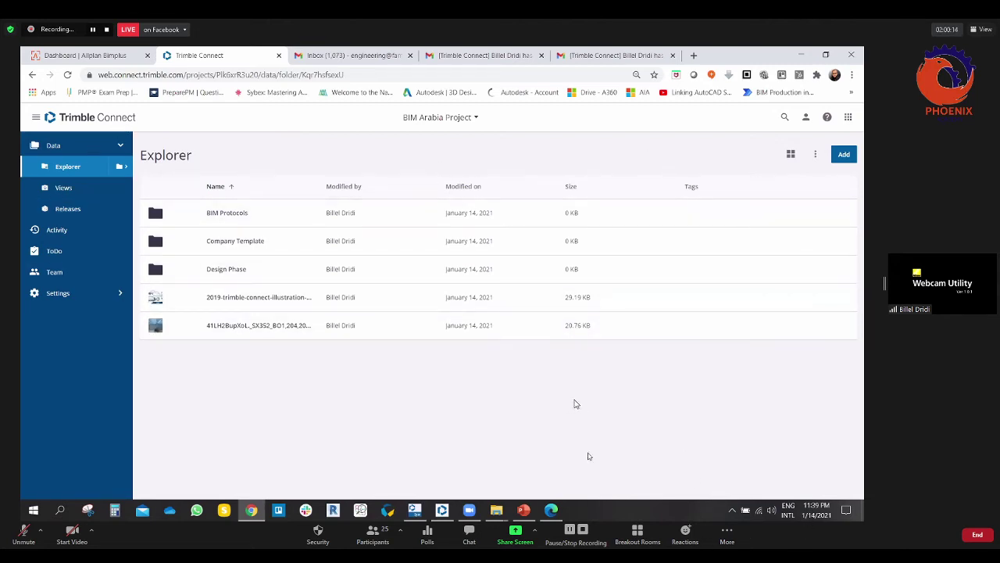
Step: Bring up Trimble Connect for Windows and synchronize its project library to include BIM Arabia Project
left_click(443, 511)
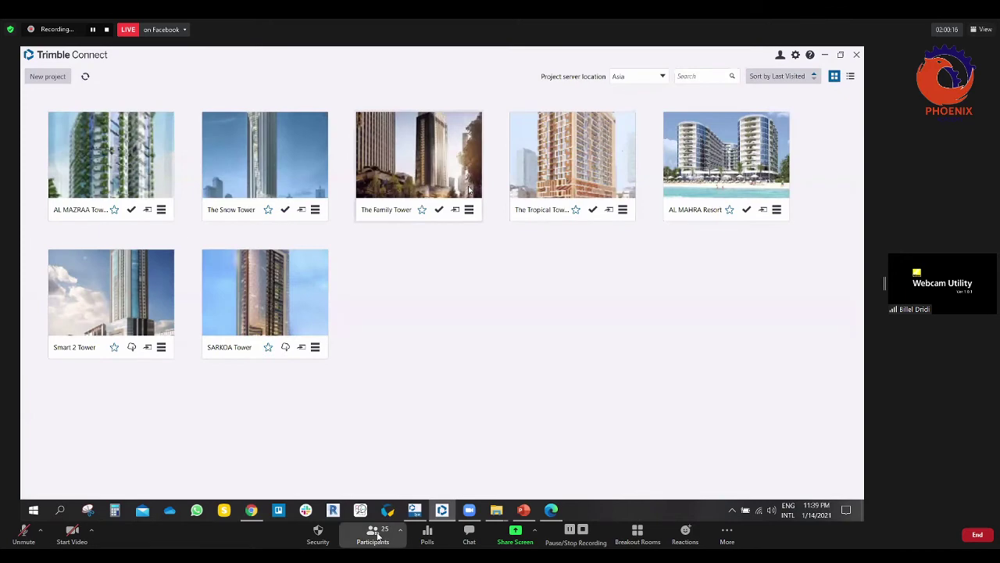
left_click(373, 535)
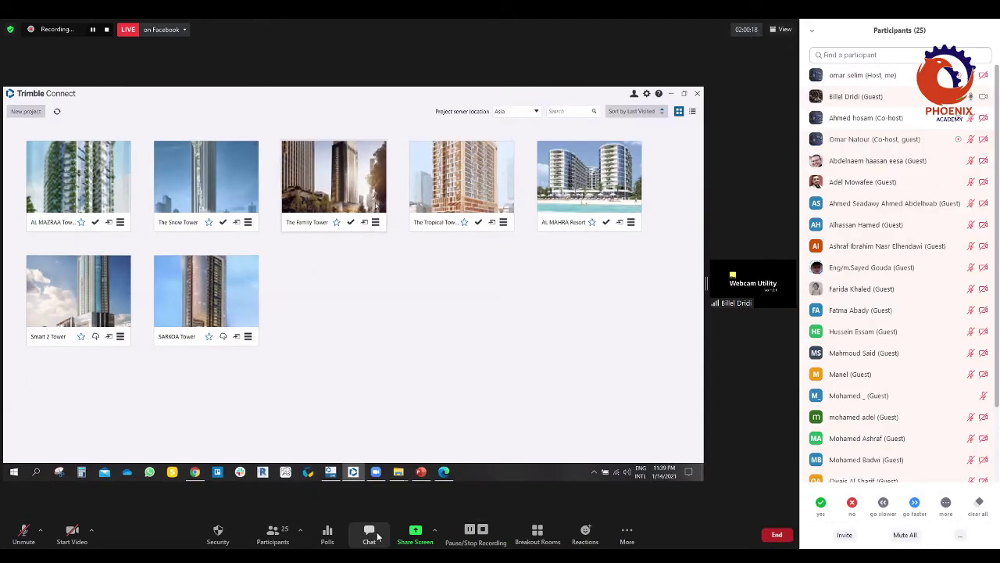
left_click(378, 536)
mouse_move(938, 333)
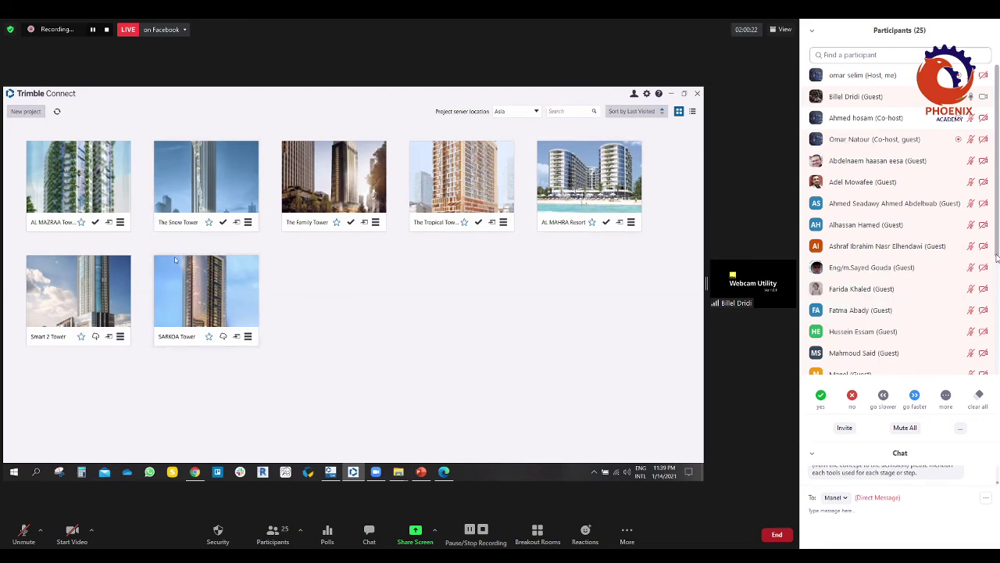
left_click_drag(997, 256, 994, 373)
scroll(965, 288, "up", 5)
mouse_move(973, 184)
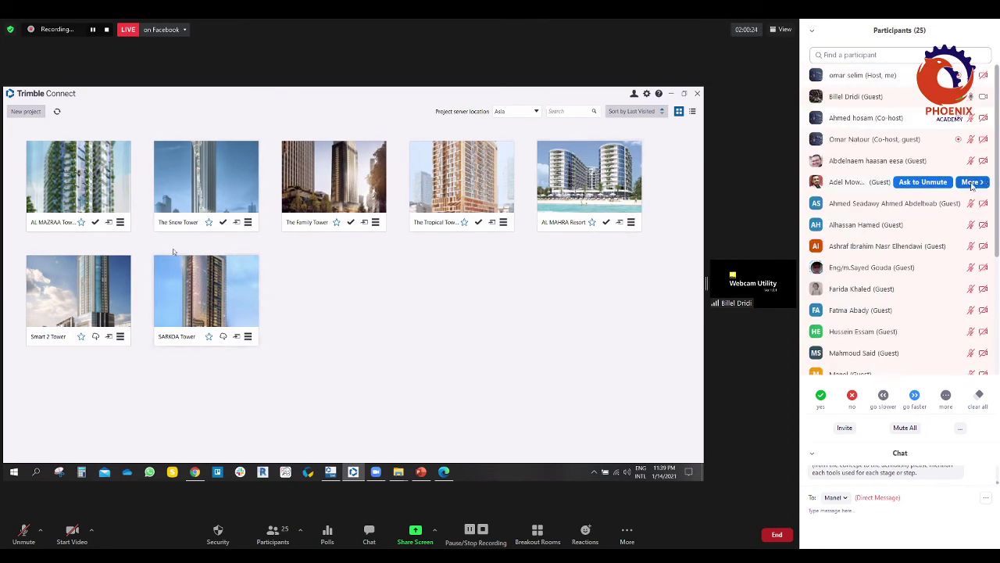
left_click(271, 531)
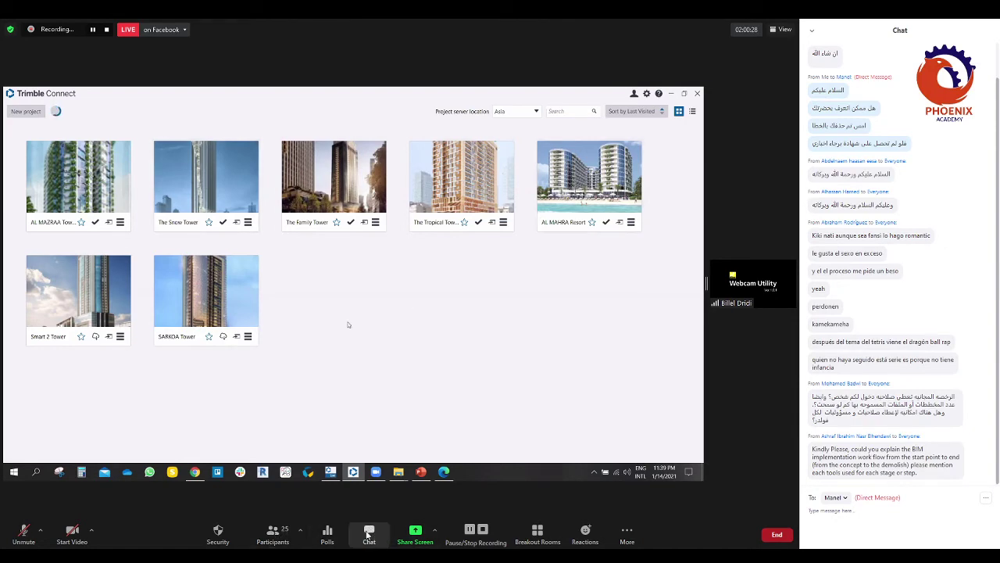
left_click(369, 534)
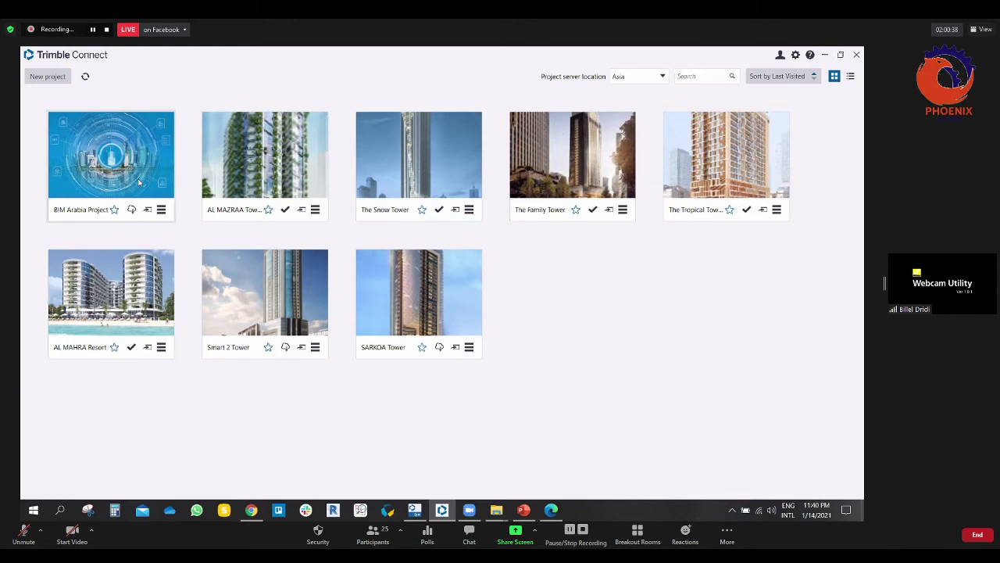
left_click(85, 77)
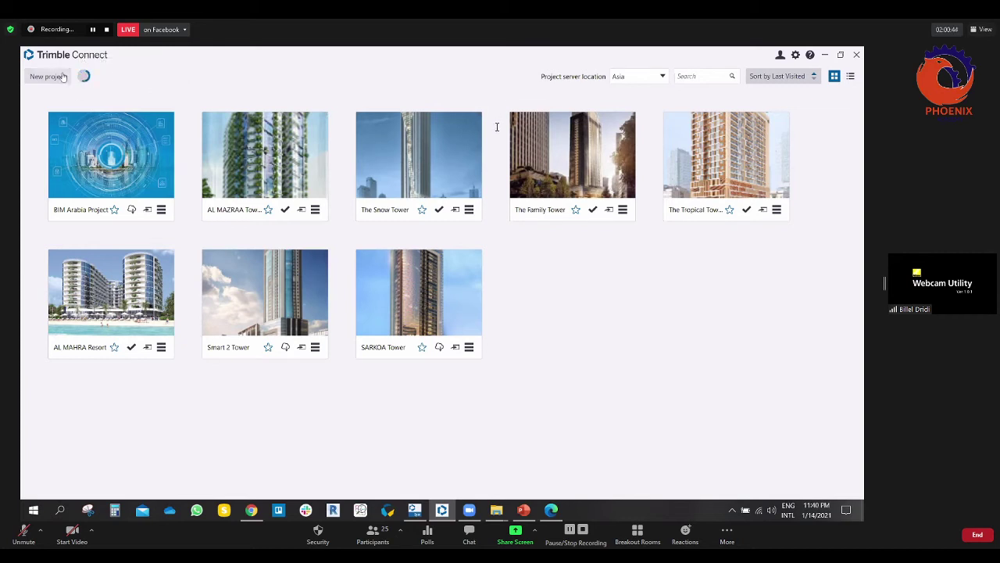
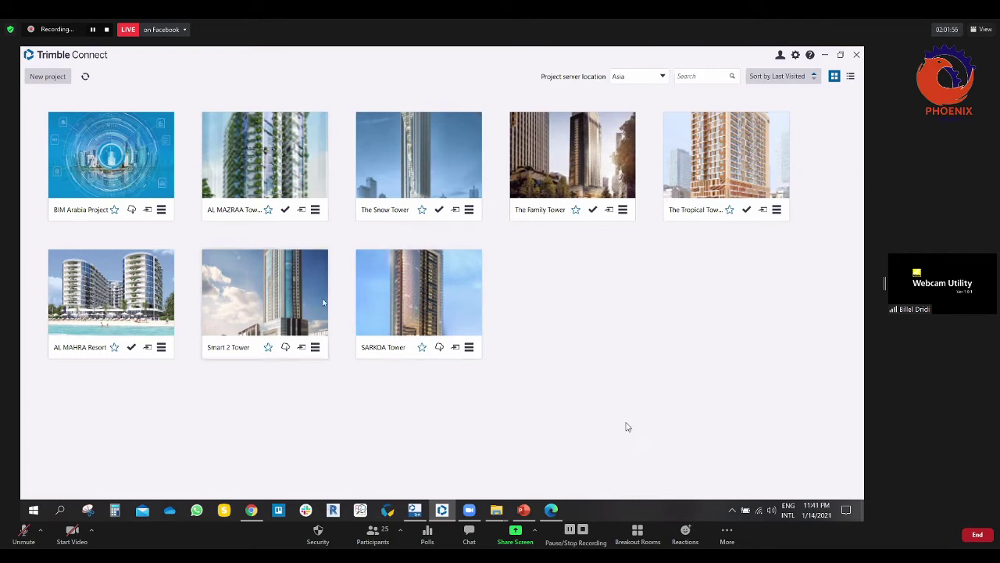
Step: Open the BIM Arabia Project card to see its ToDo 'BIMA-1: Walls Detail Design'
left_click(144, 147)
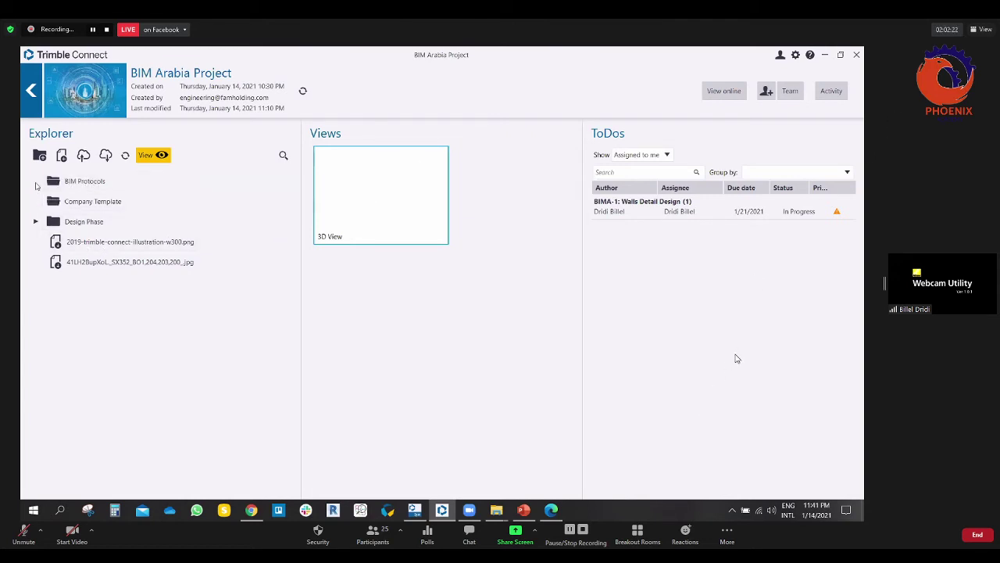
Step: Expand Design Phase in the Explorer to show its ARCH, MEP and STR subfolders
left_click(35, 221)
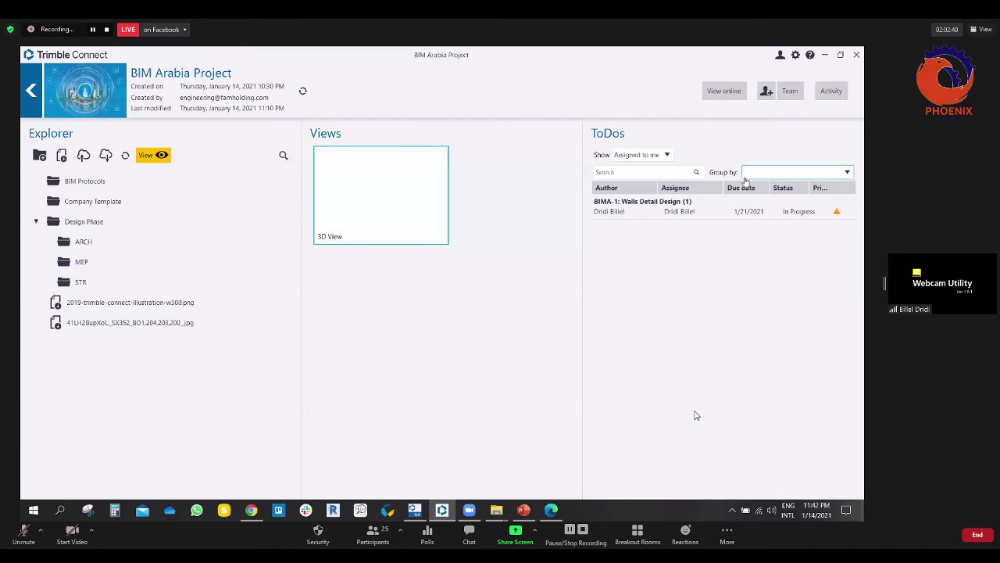
left_click(723, 91)
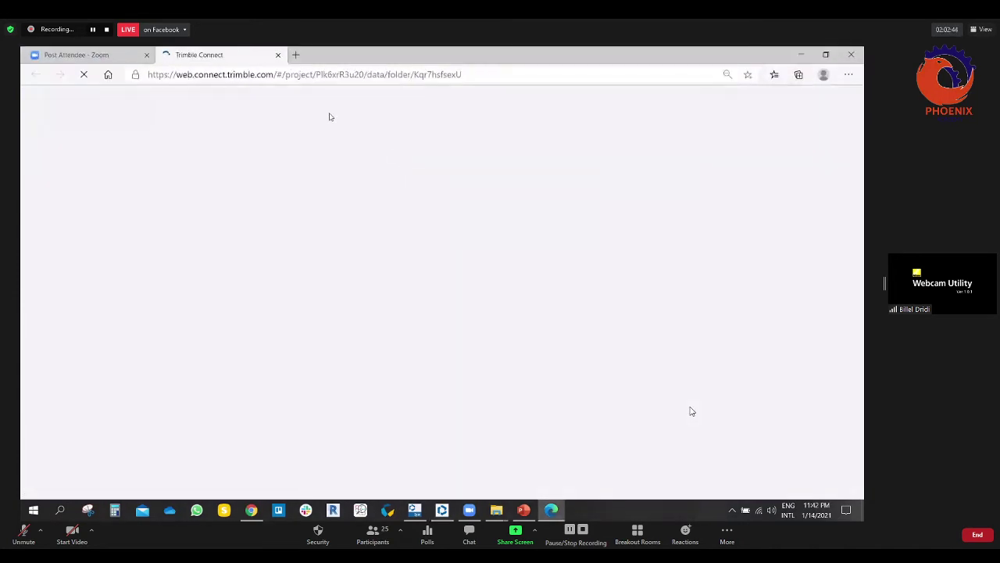
left_click(278, 54)
left_click(800, 53)
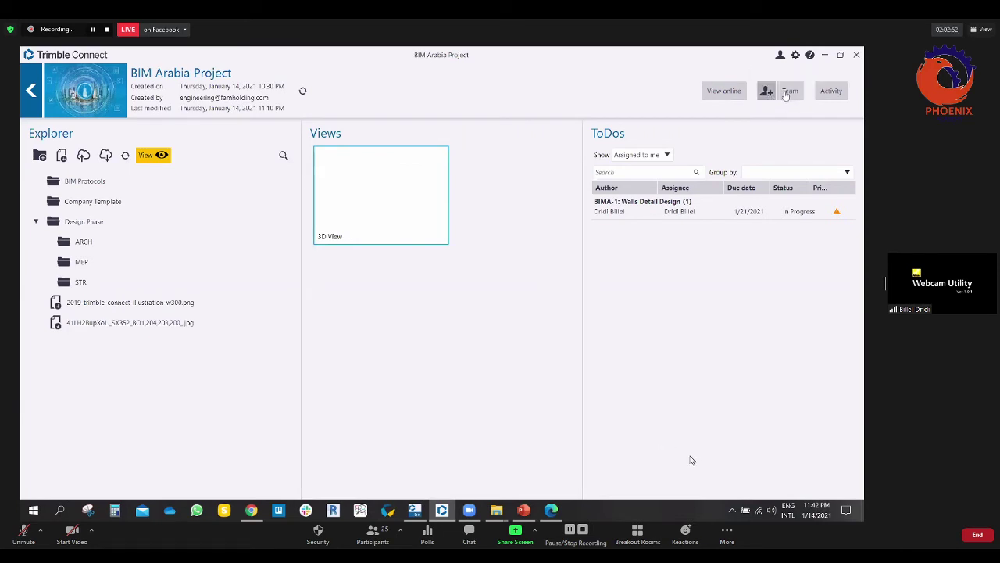
left_click(831, 90)
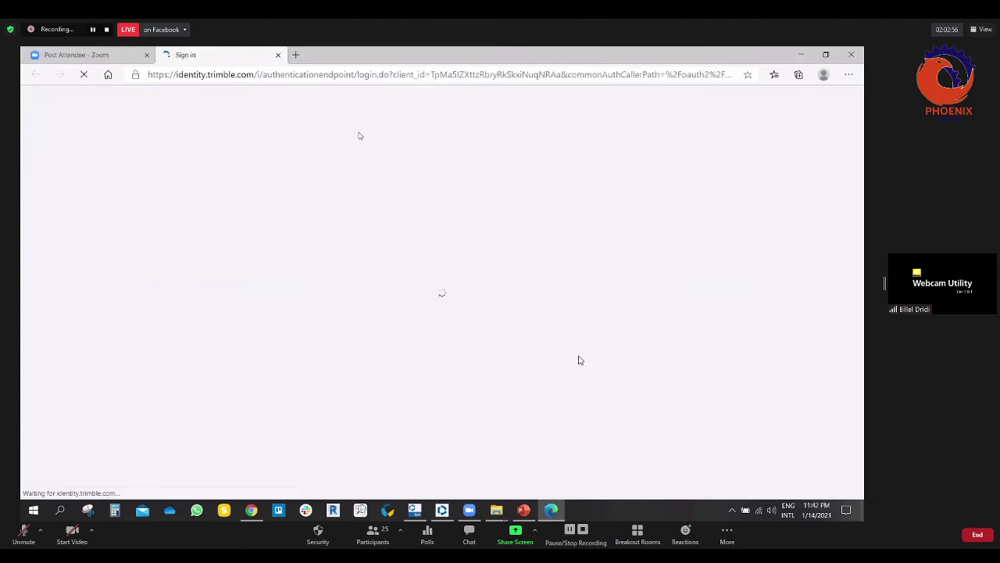
left_click(277, 55)
left_click(802, 54)
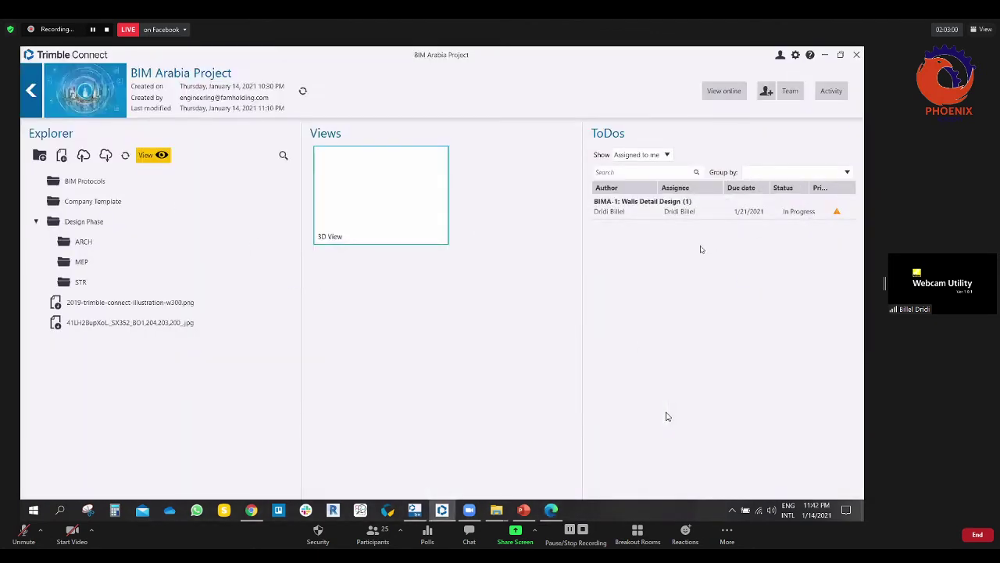
Step: Try Status, Priority and Type grouping, then group ToDos by Creation date
left_click(634, 214)
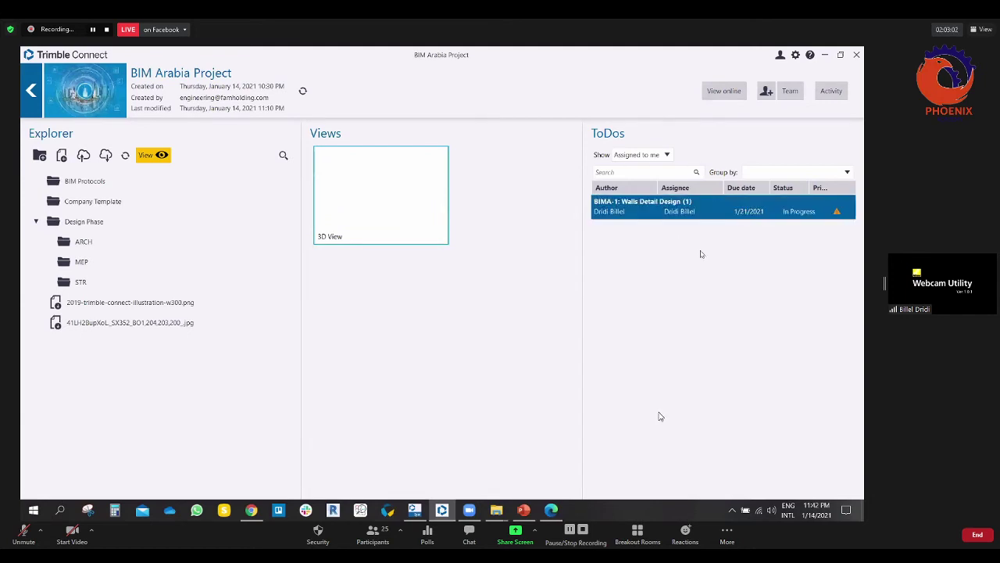
left_click(849, 173)
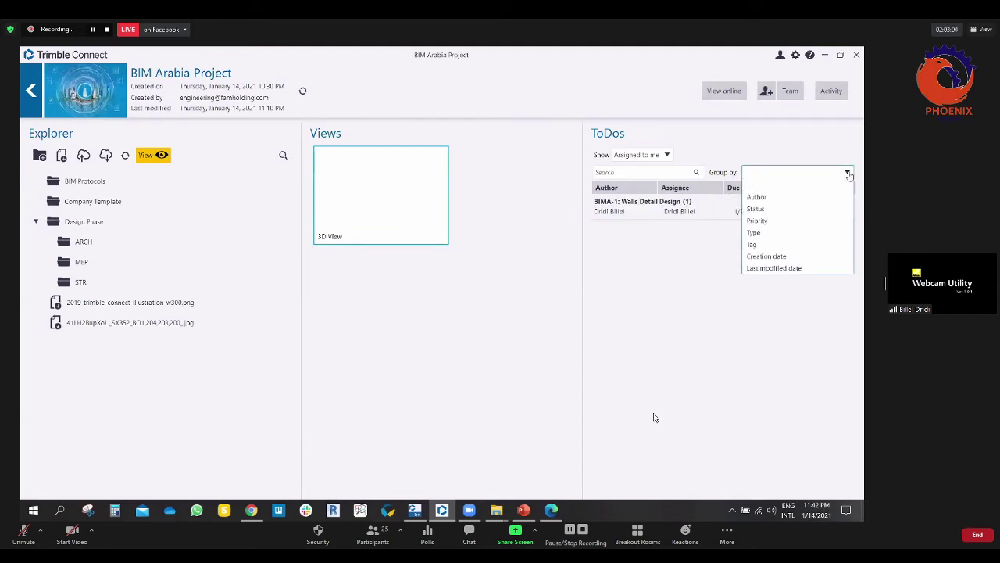
left_click(759, 209)
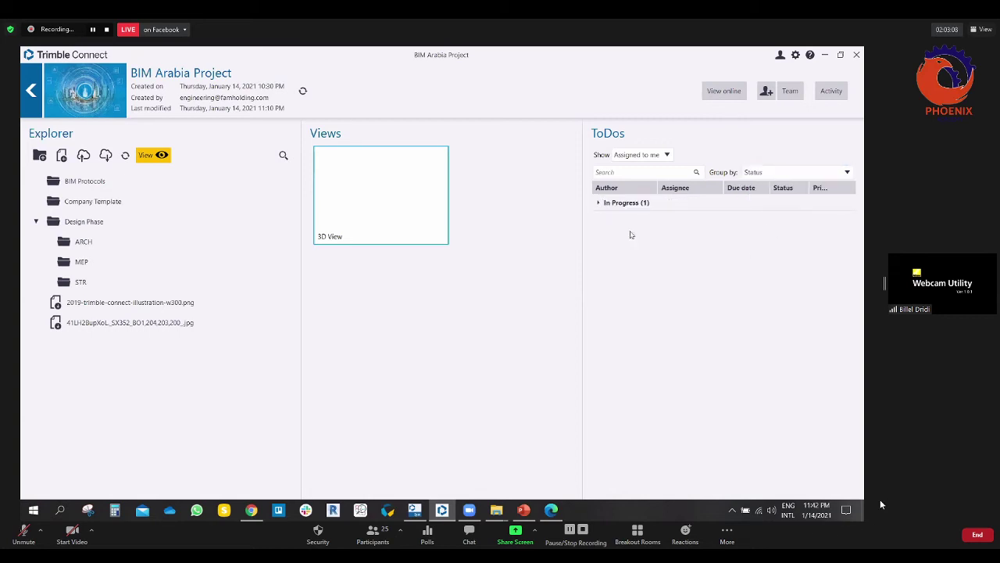
left_click(599, 203)
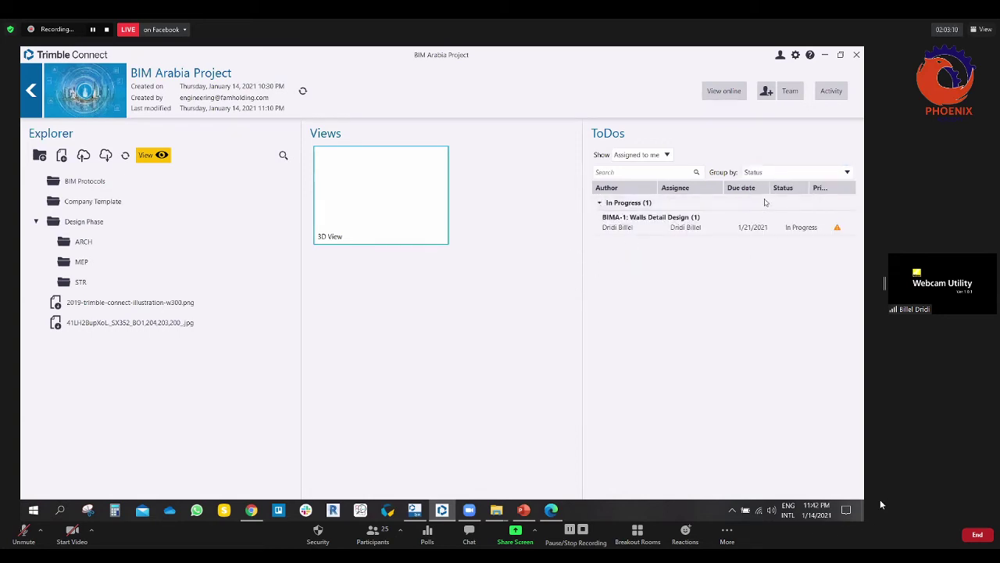
left_click(804, 171)
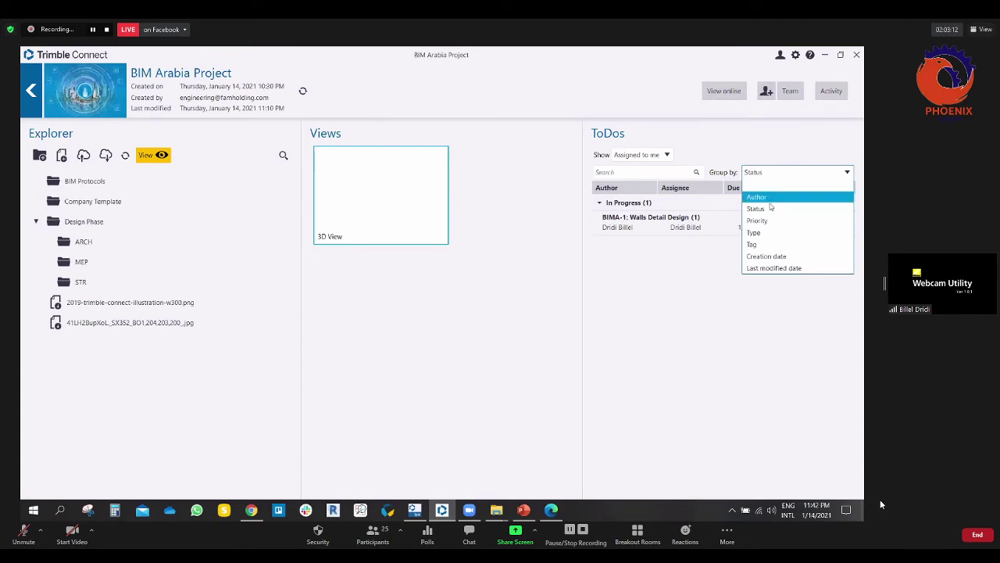
left_click(766, 220)
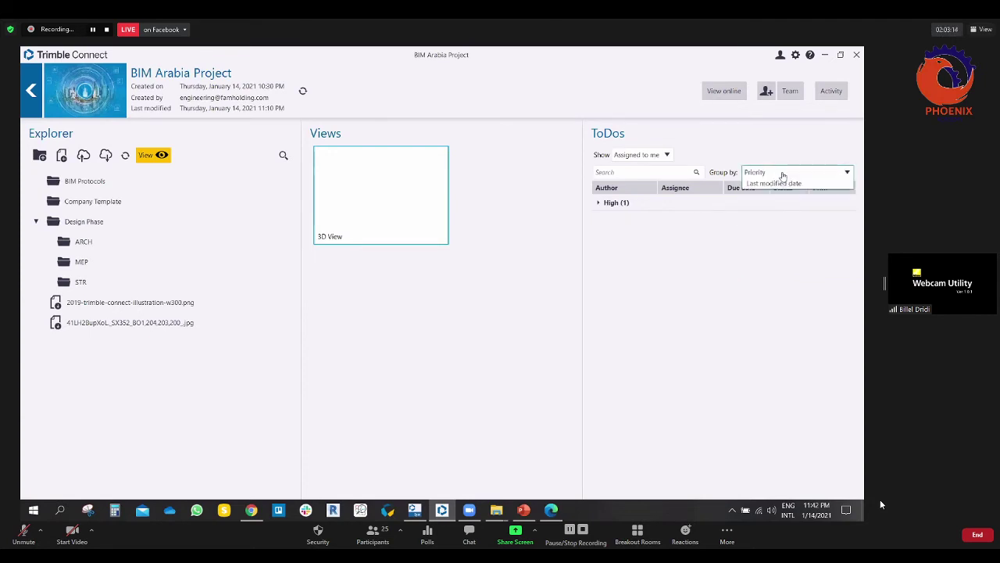
left_click(758, 230)
left_click(600, 203)
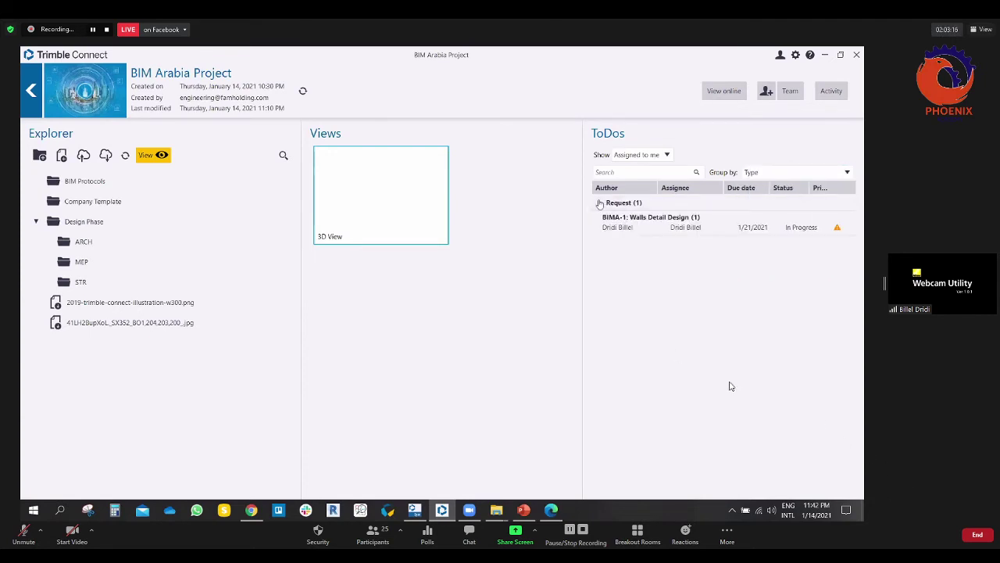
left_click(844, 173)
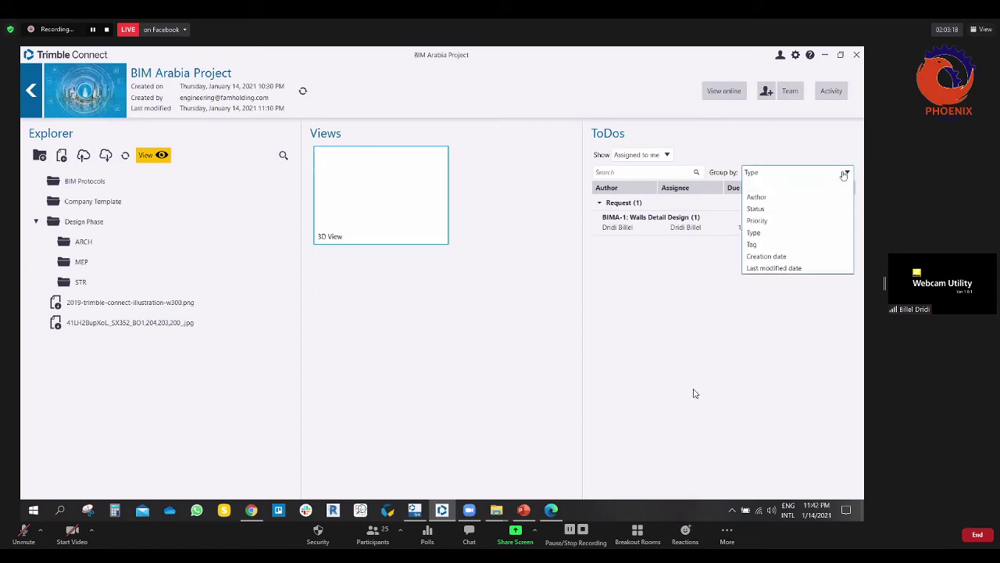
left_click(813, 256)
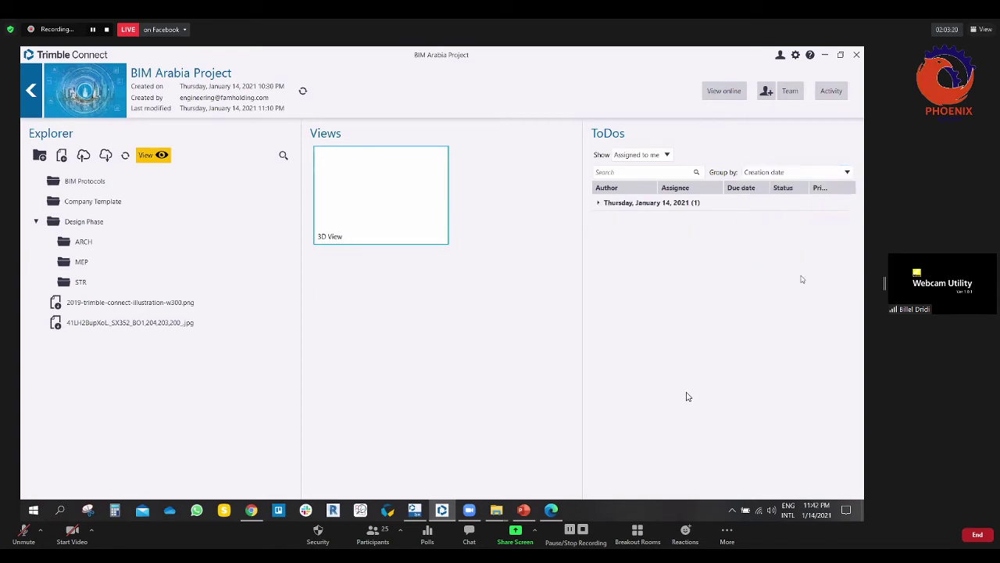
left_click(599, 203)
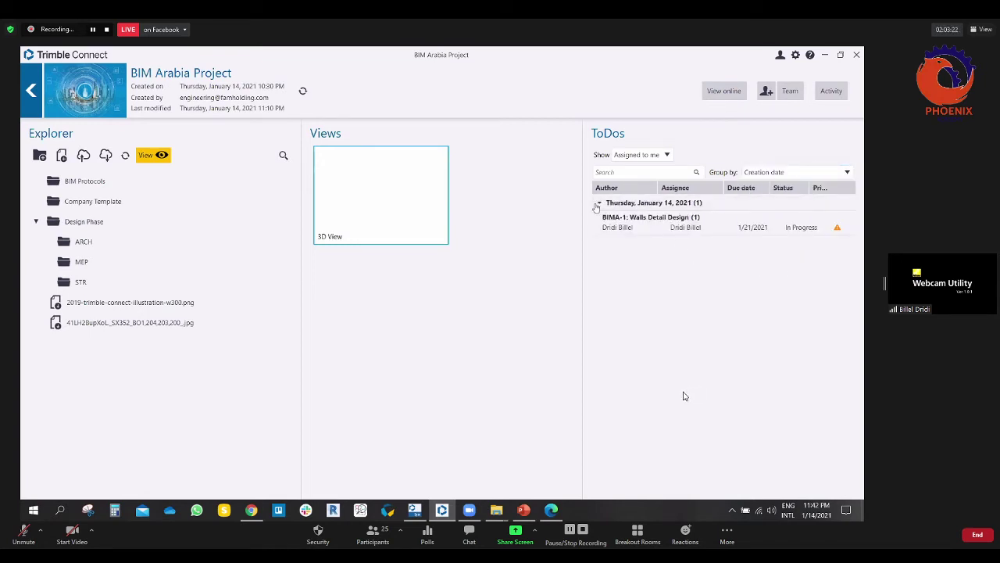
Step: Cycle the Show filter through Created by me and Assigned to me, ending on All
left_click(681, 172)
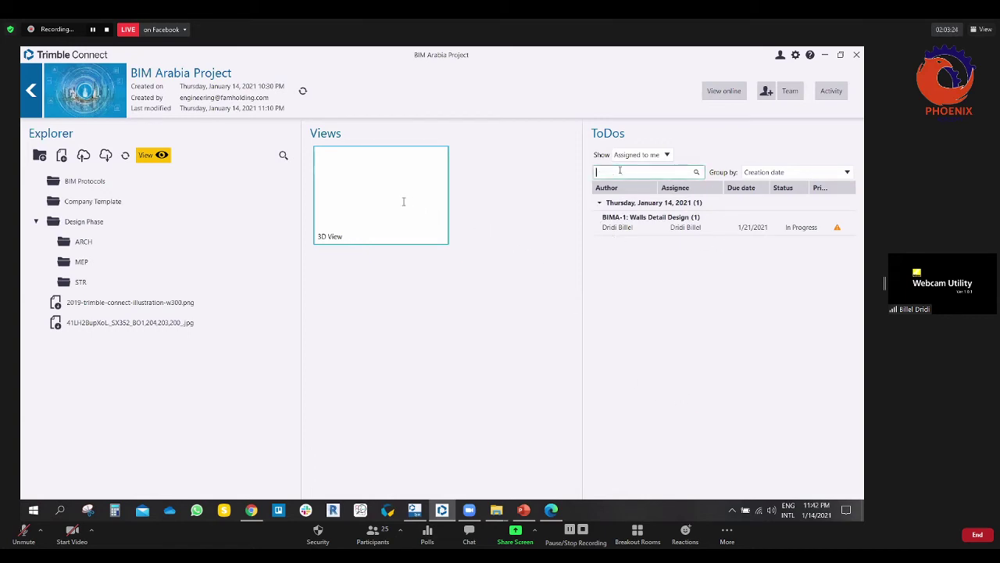
left_click(668, 155)
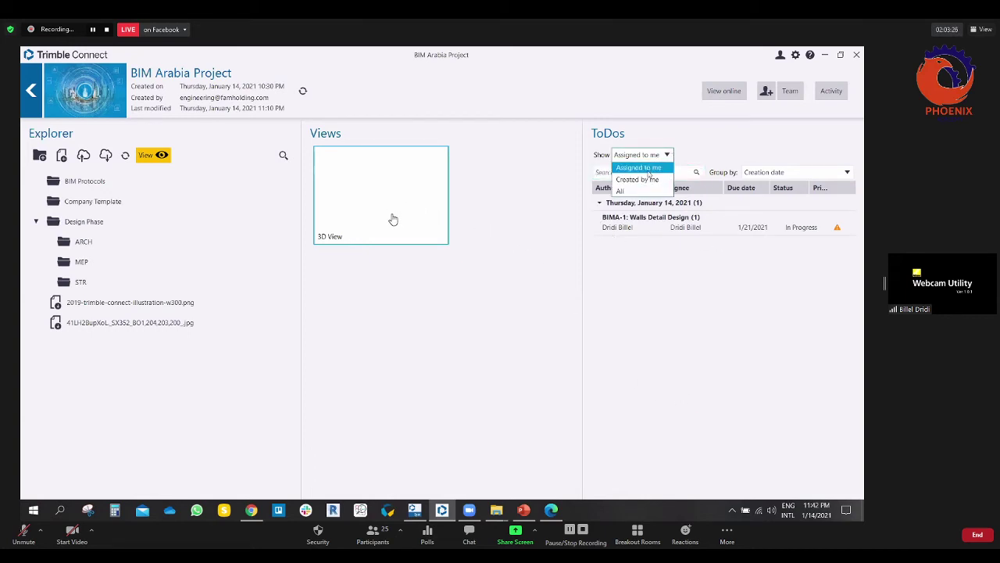
left_click(644, 181)
left_click(666, 155)
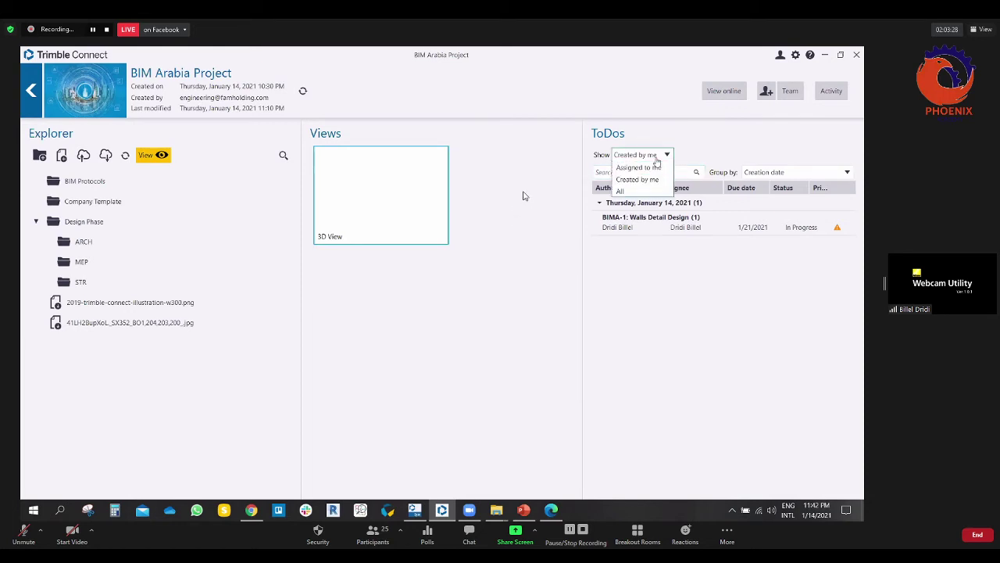
left_click(625, 191)
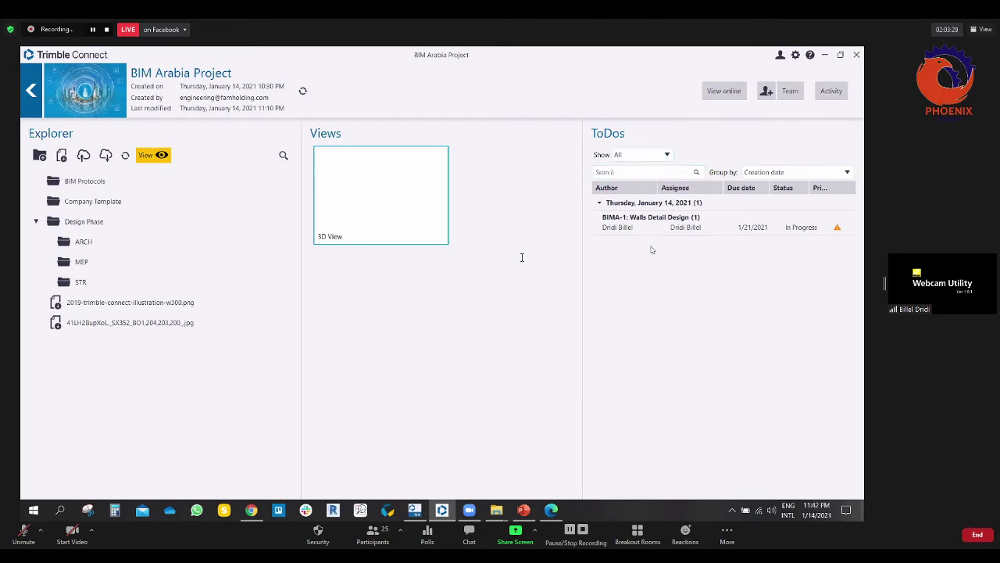
left_click(657, 155)
left_click(642, 167)
left_click(664, 155)
left_click(637, 166)
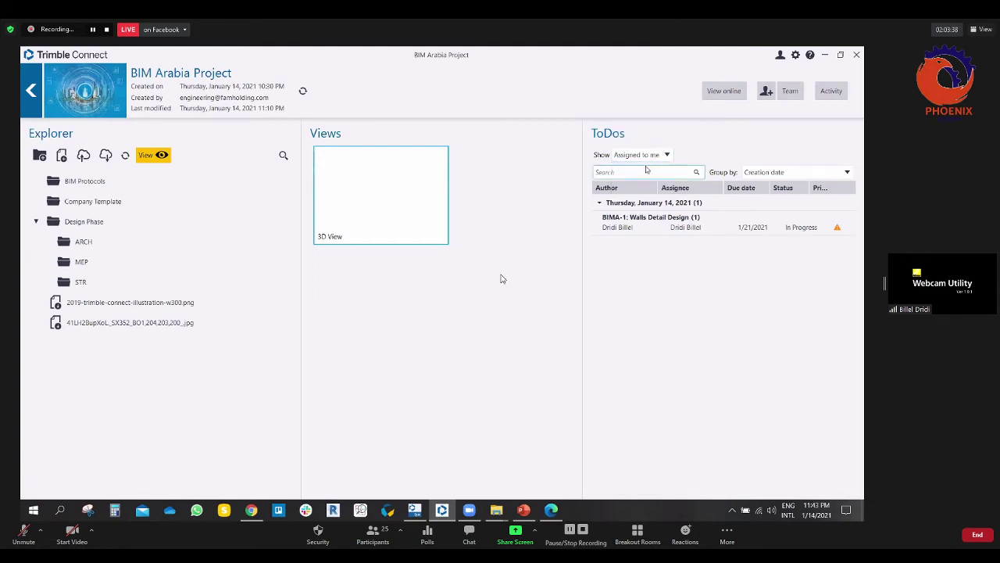
left_click(647, 155)
left_click(636, 179)
left_click(647, 155)
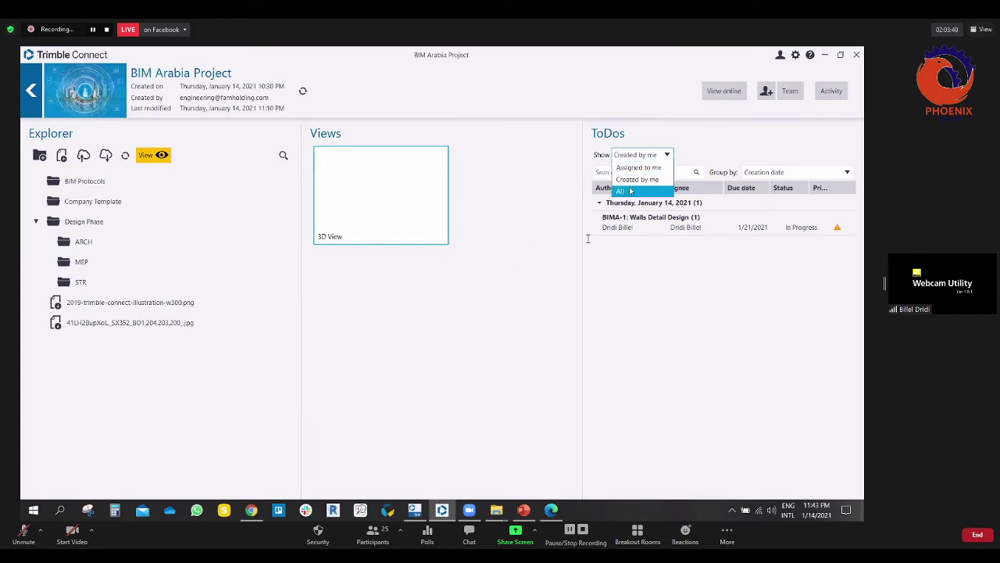
left_click(620, 190)
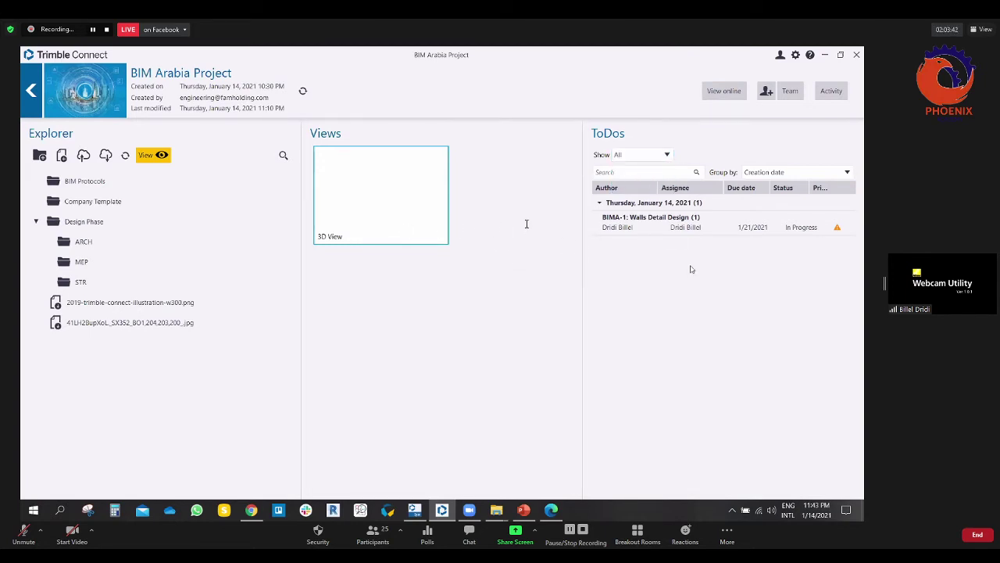
Step: Open Settings from the gear icon, move the window higher and show the General tab
left_click(796, 55)
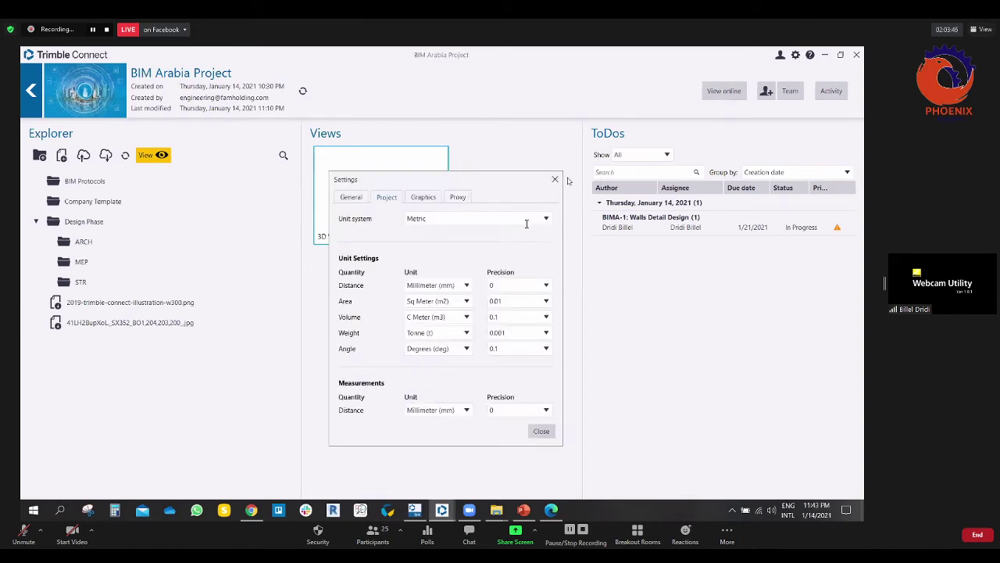
left_click(555, 179)
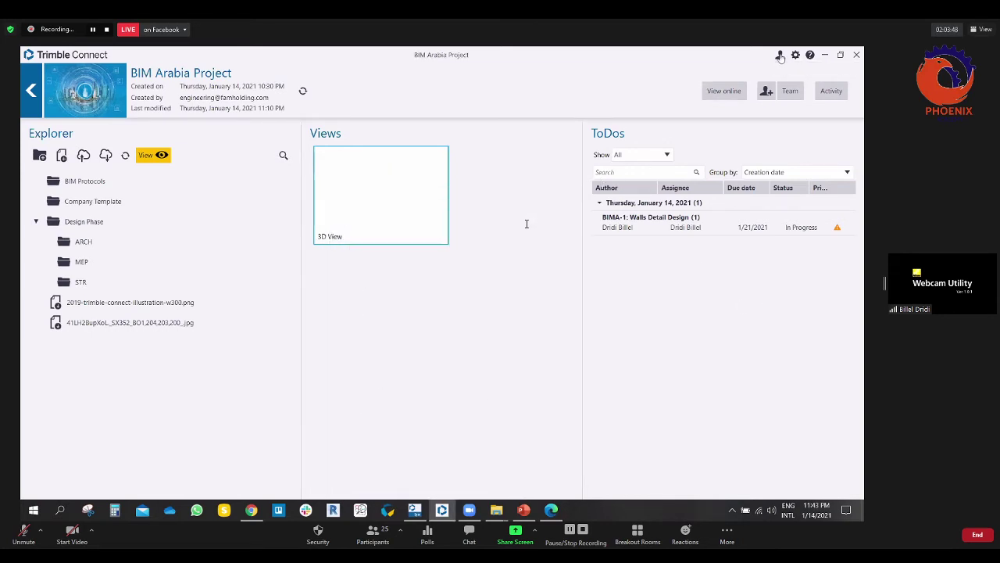
left_click(780, 56)
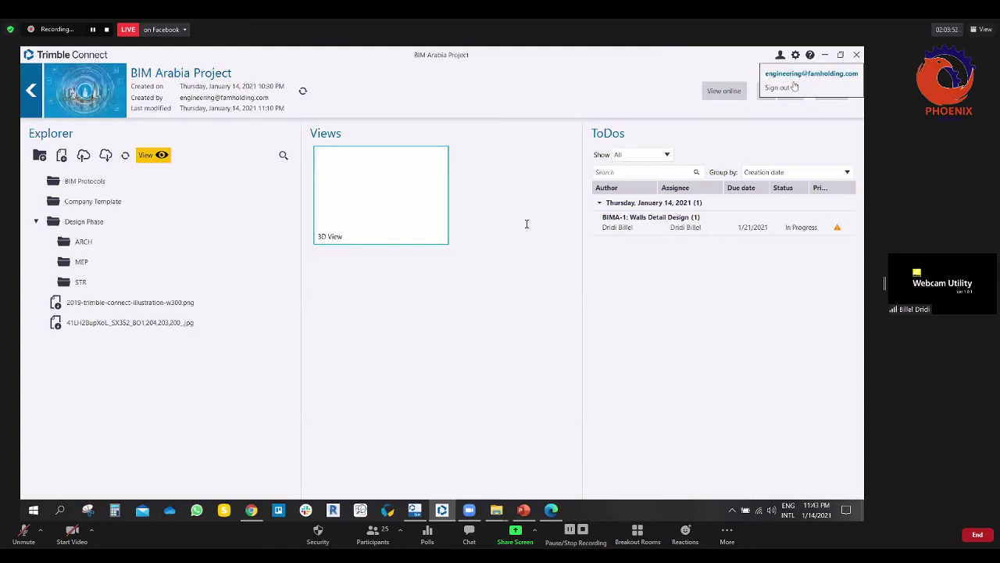
left_click(771, 66)
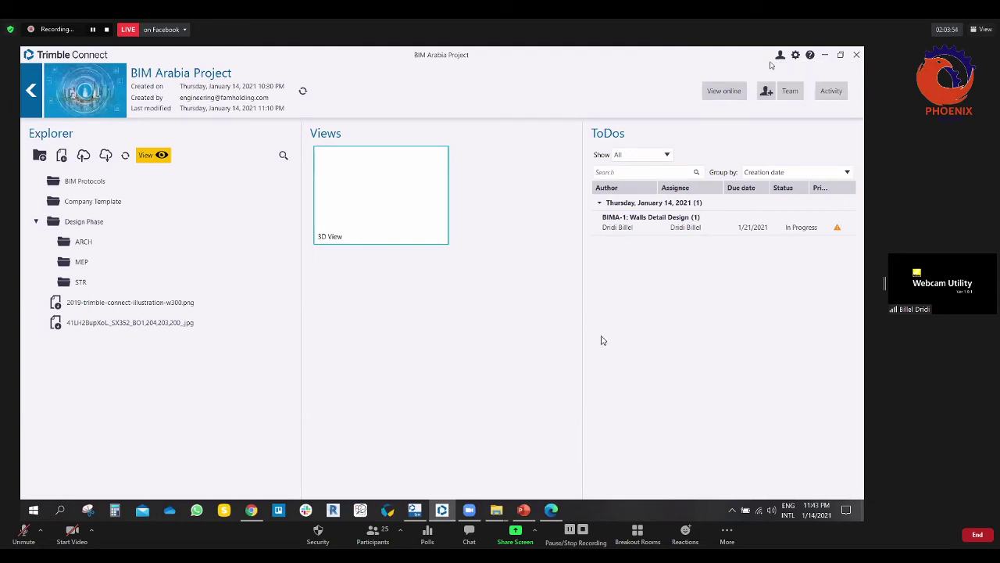
left_click(795, 54)
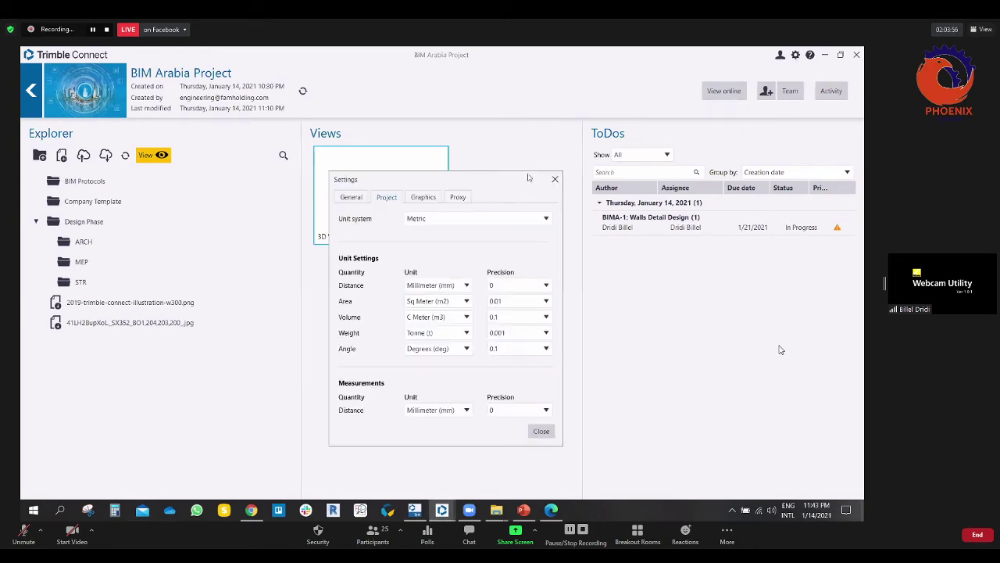
left_click_drag(519, 182, 517, 123)
left_click(349, 138)
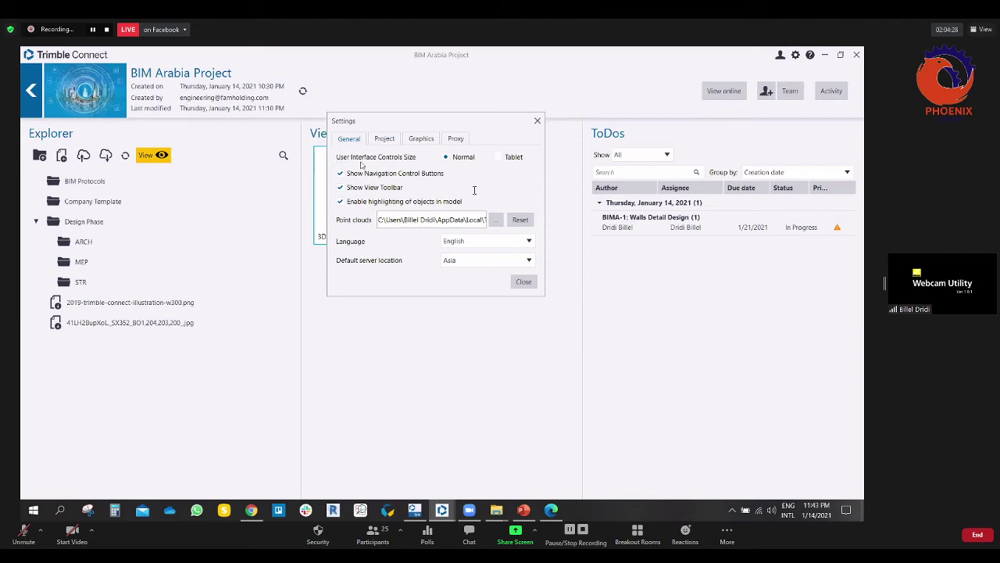
Step: Try Tablet control size but keep Normal, and keep Metric project units
left_click(497, 158)
left_click(446, 159)
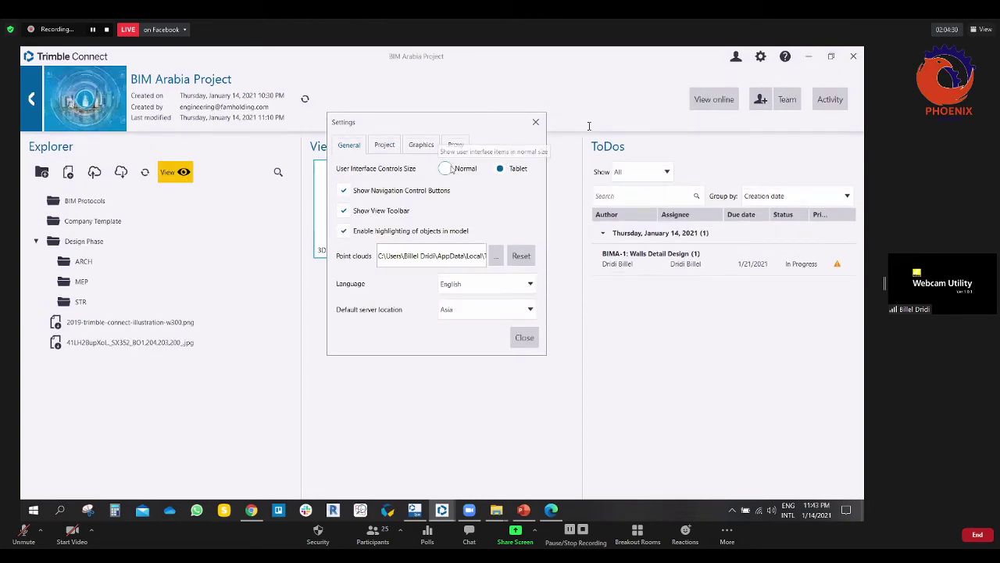
left_click(498, 157)
left_click(446, 159)
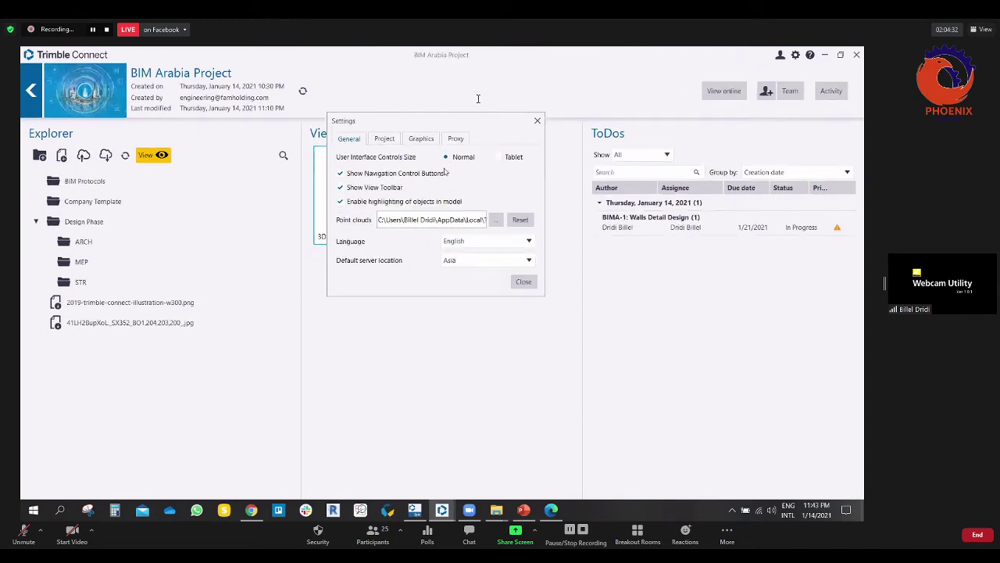
left_click(384, 140)
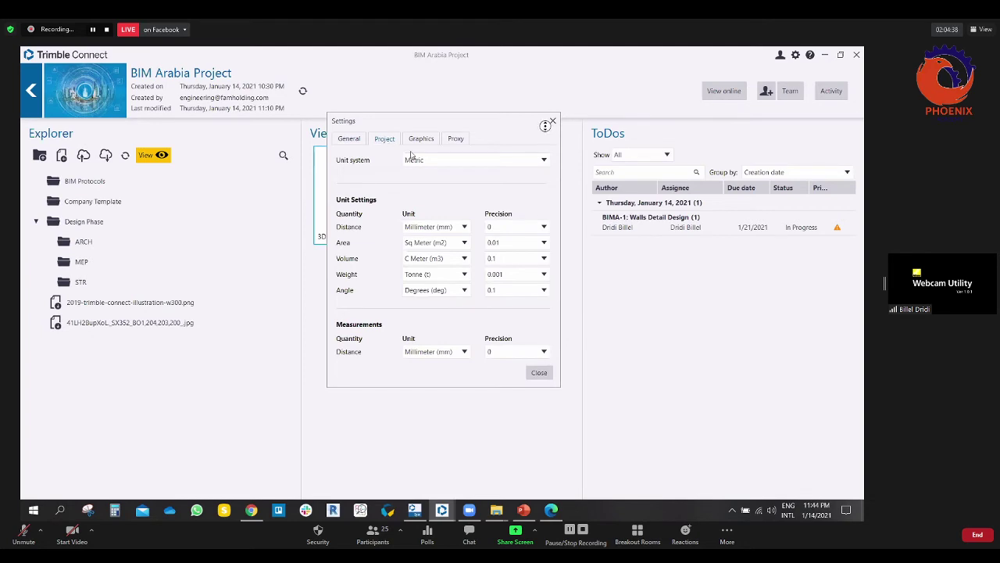
left_click(435, 164)
left_click(434, 165)
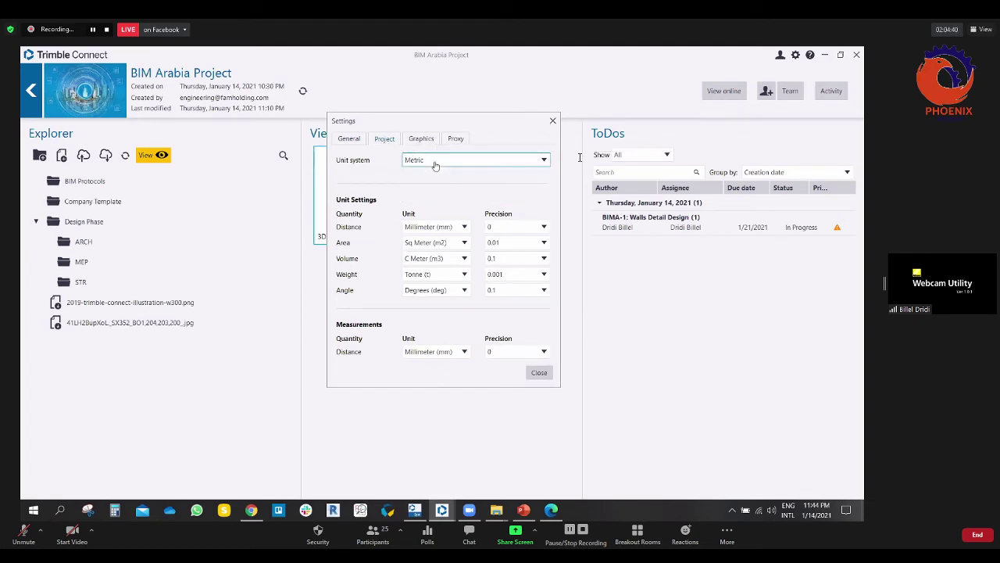
left_click(434, 165)
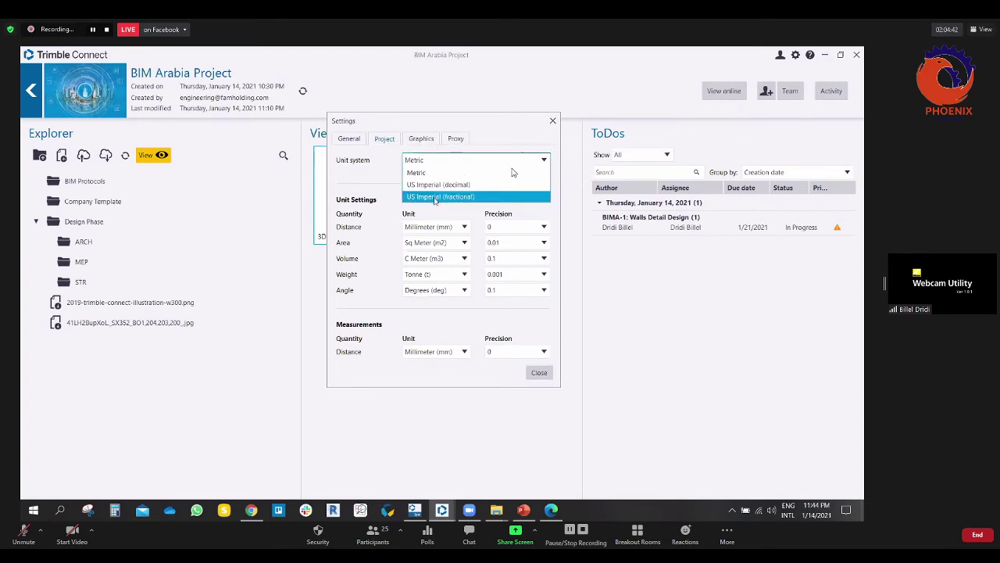
left_click(422, 173)
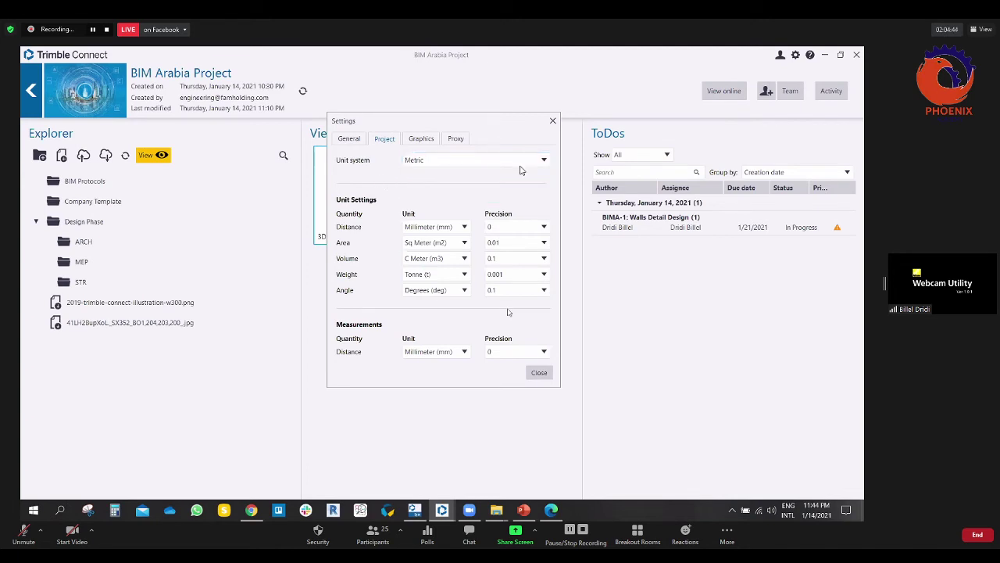
Step: Keep camera animation time 1000 and High quality, leave proxy off, and close Settings
left_click(422, 140)
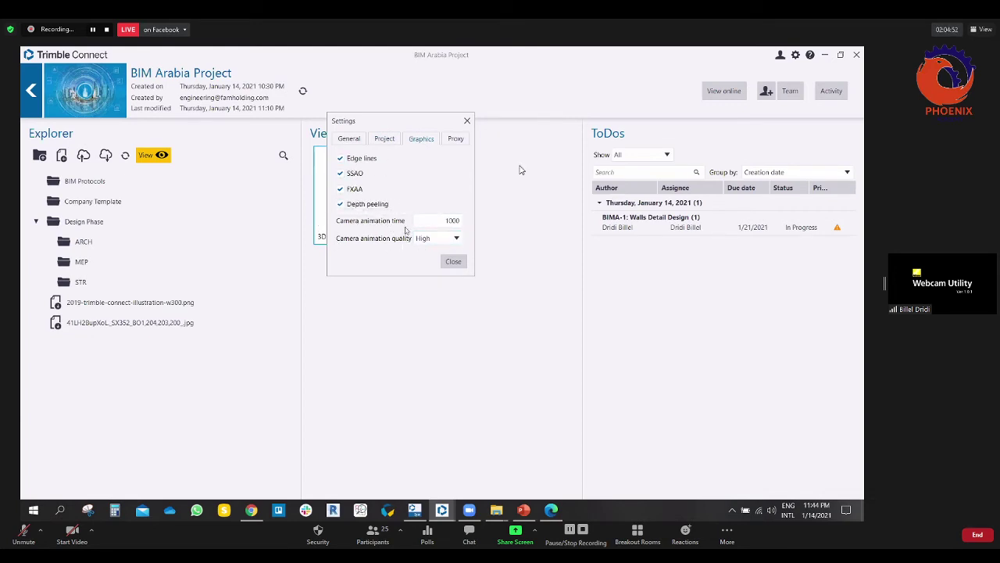
double_click(447, 222)
left_click(438, 238)
left_click(426, 251)
left_click(458, 139)
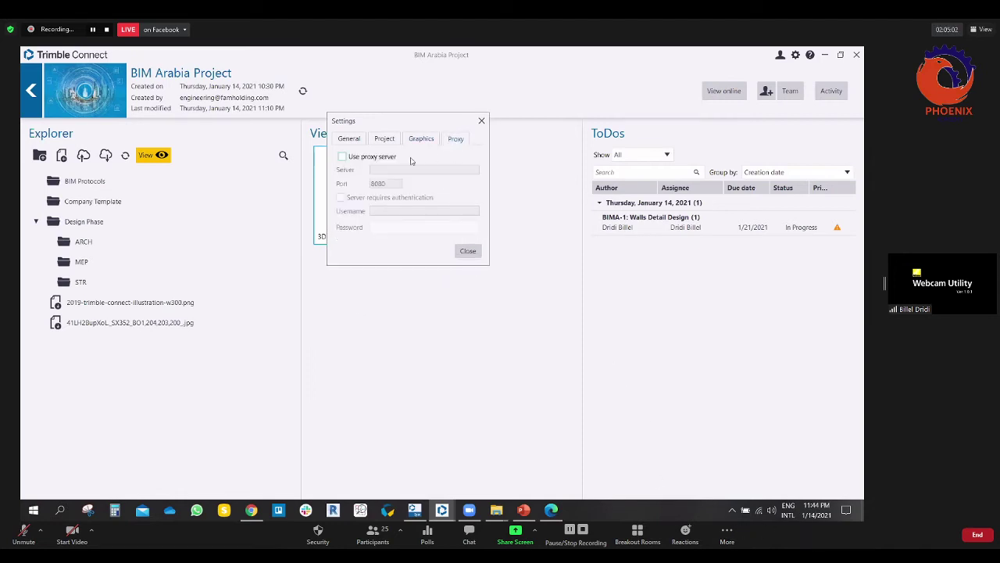
left_click(344, 157)
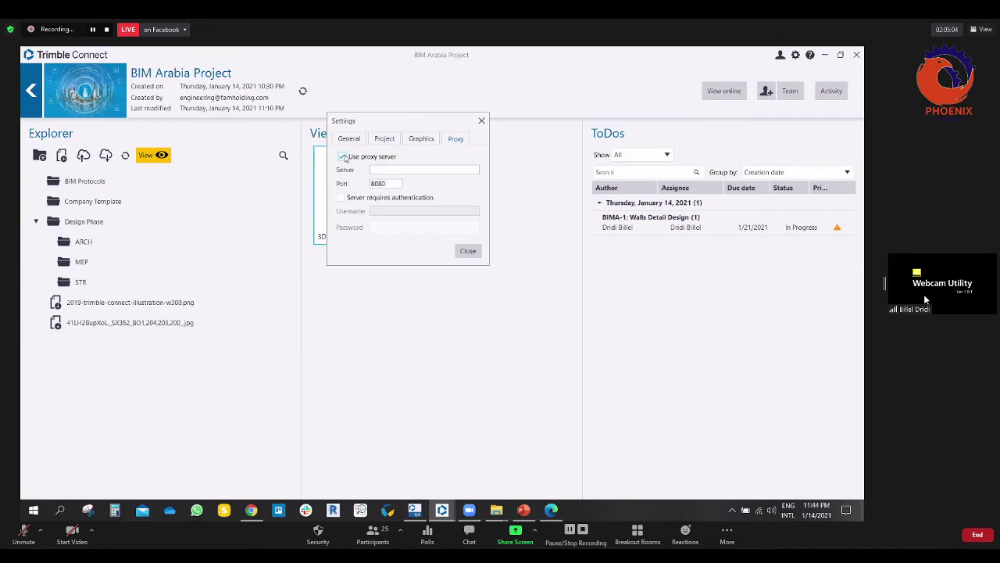
left_click(343, 157)
left_click(467, 250)
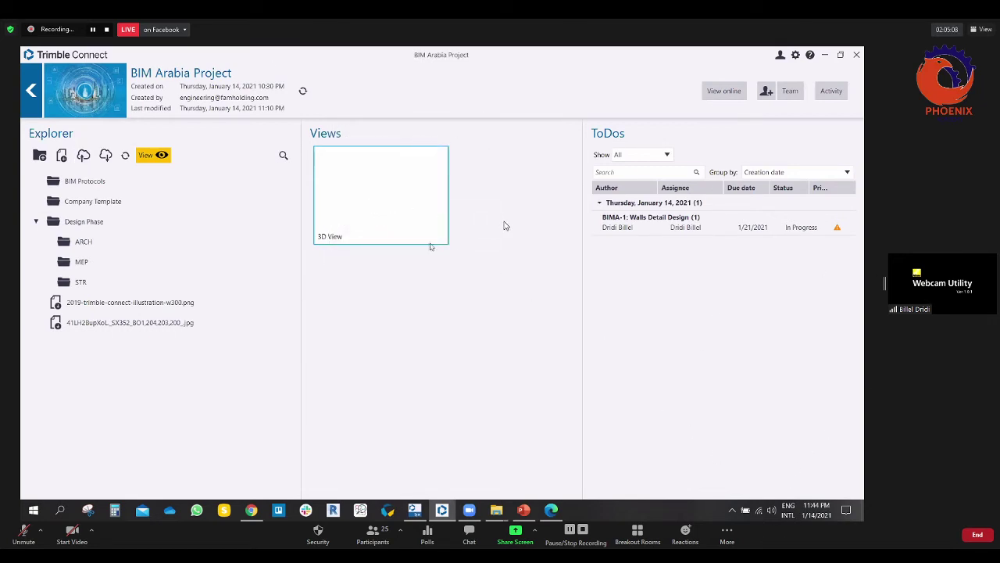
Step: Open The Family Tower project and select ToDo THEF-6 under December 24, 2020
left_click(29, 93)
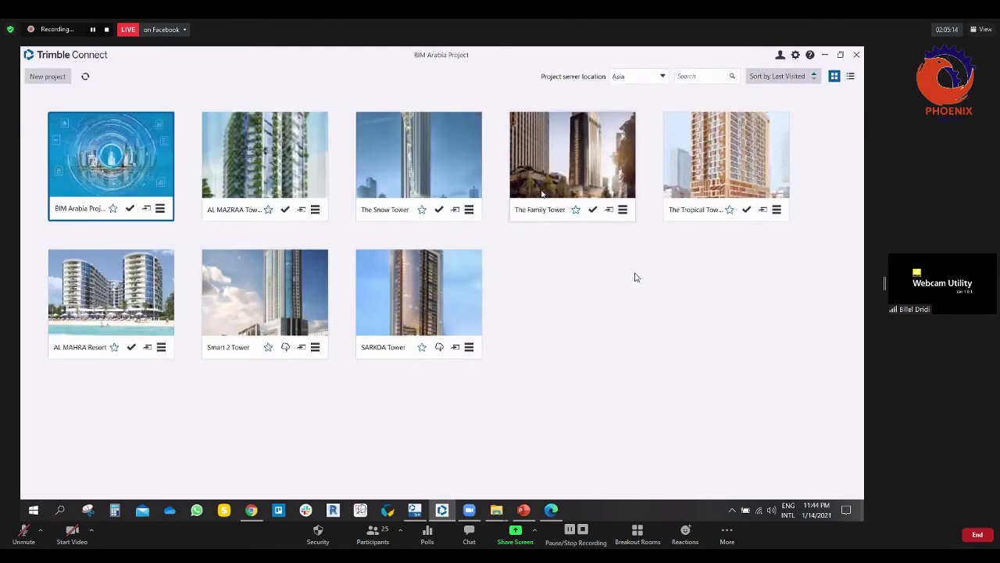
left_click(545, 162)
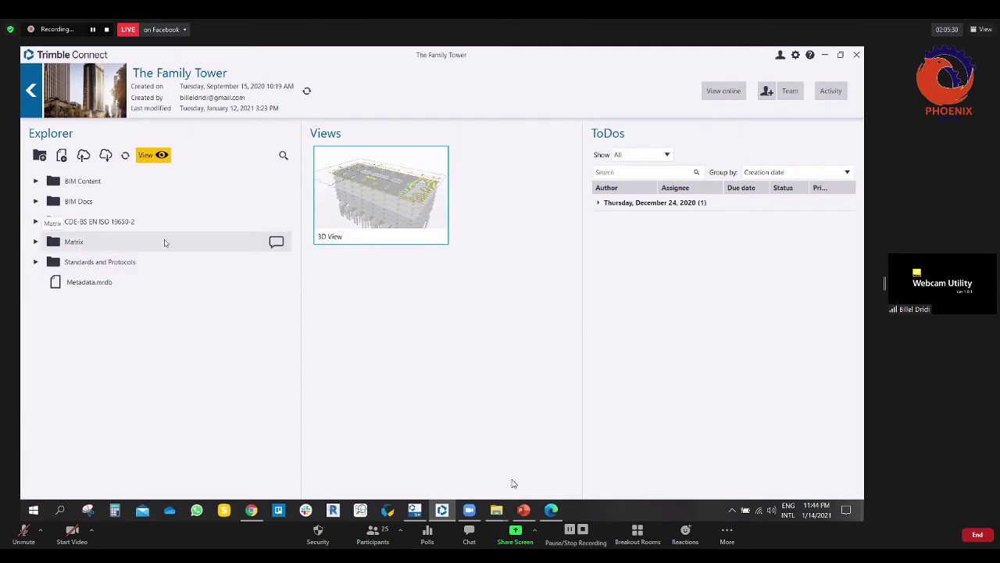
left_click(598, 202)
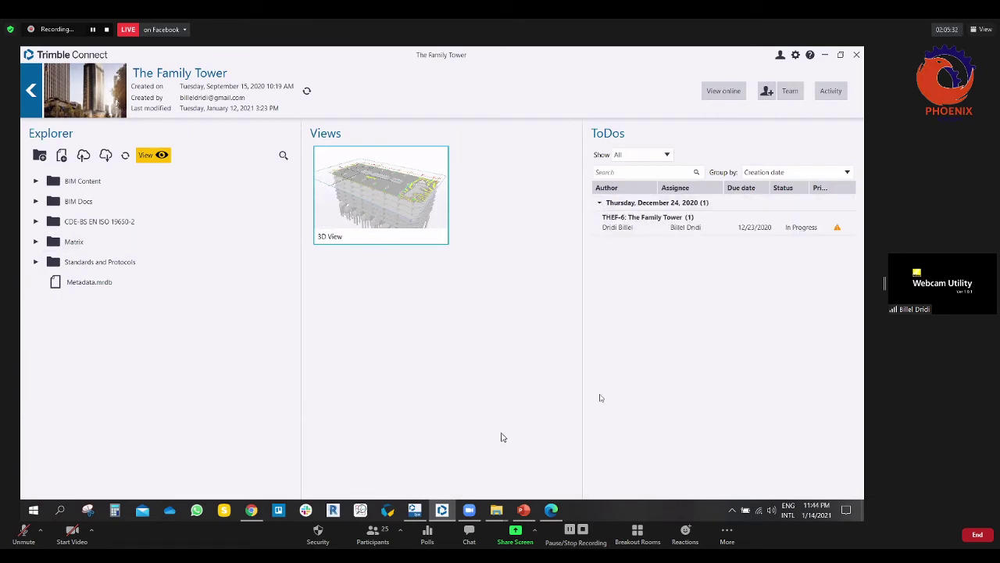
left_click(625, 227)
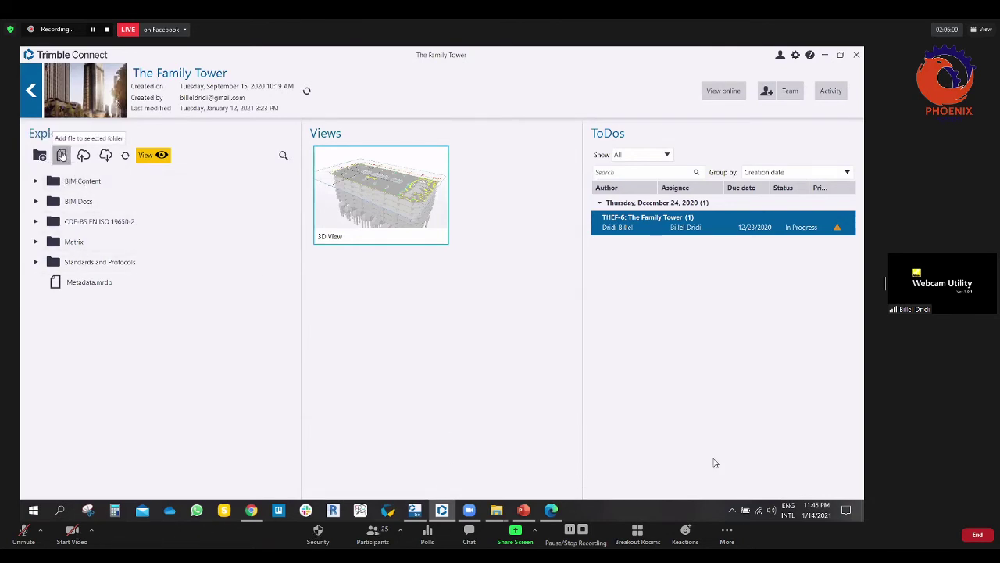
left_click(61, 155)
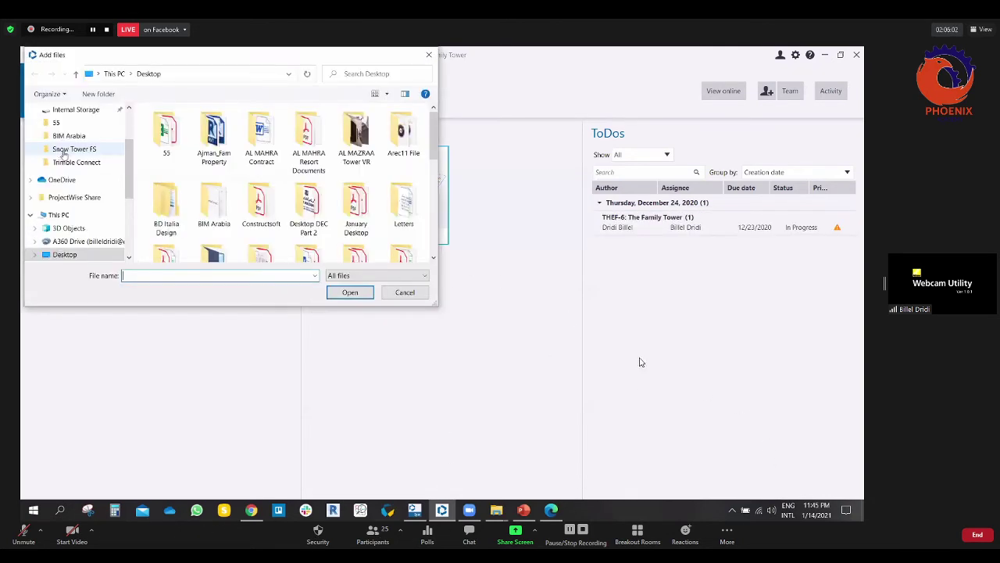
left_click(427, 56)
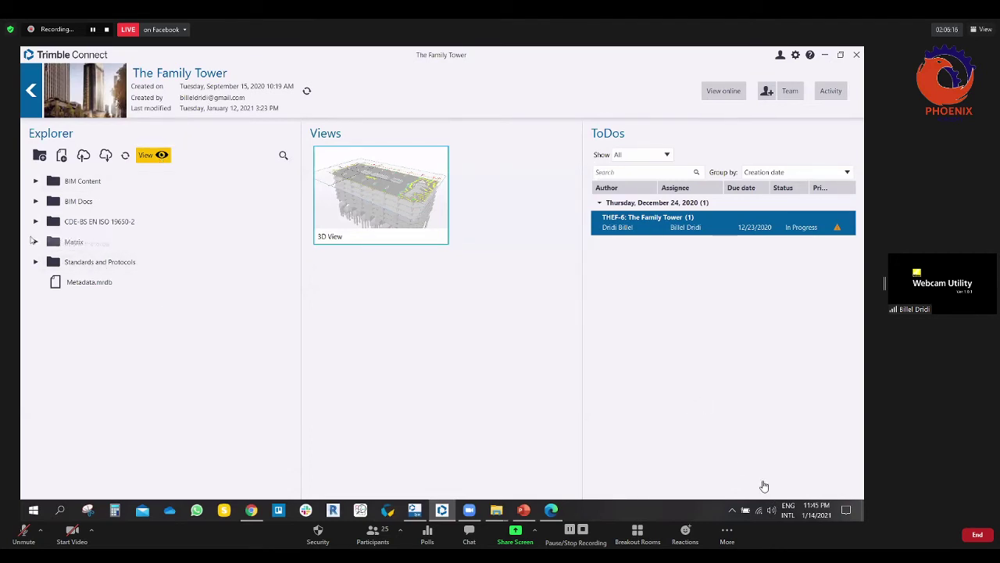
Step: Expand Work in Progress to Architectural Model and open FT-FAMH-Z2-HC-M2-A-0001.dwg
left_click(35, 222)
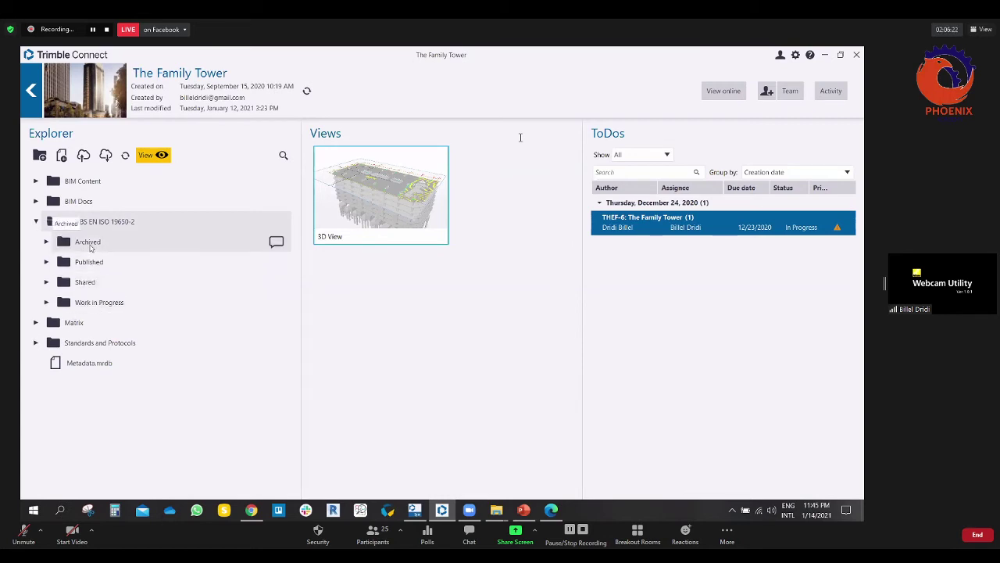
left_click(46, 303)
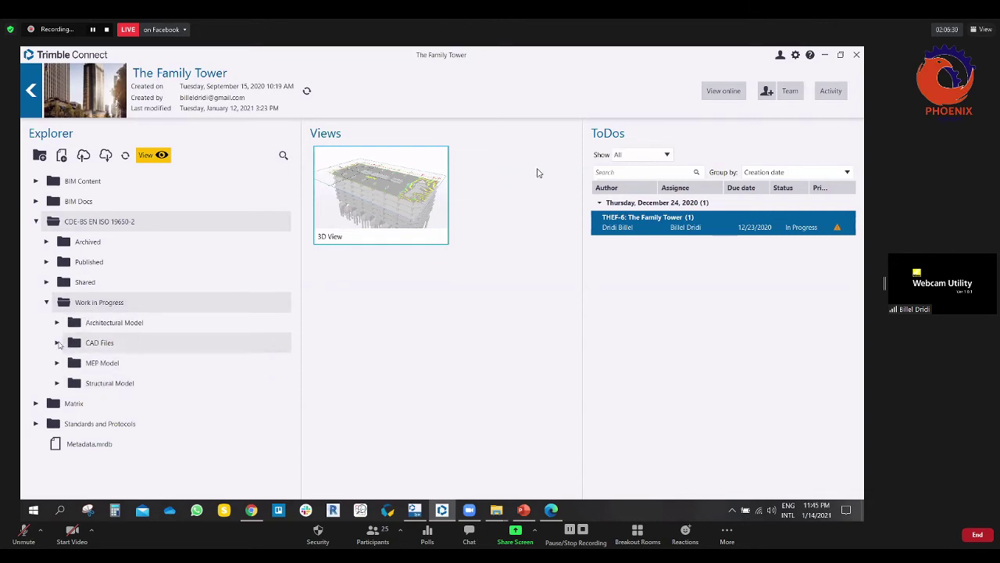
double_click(117, 343)
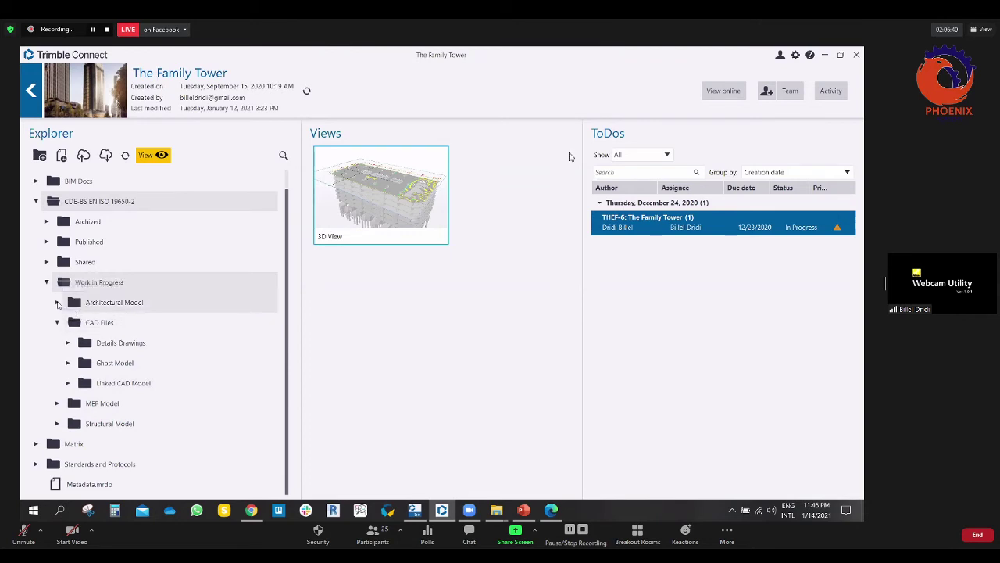
left_click(56, 303)
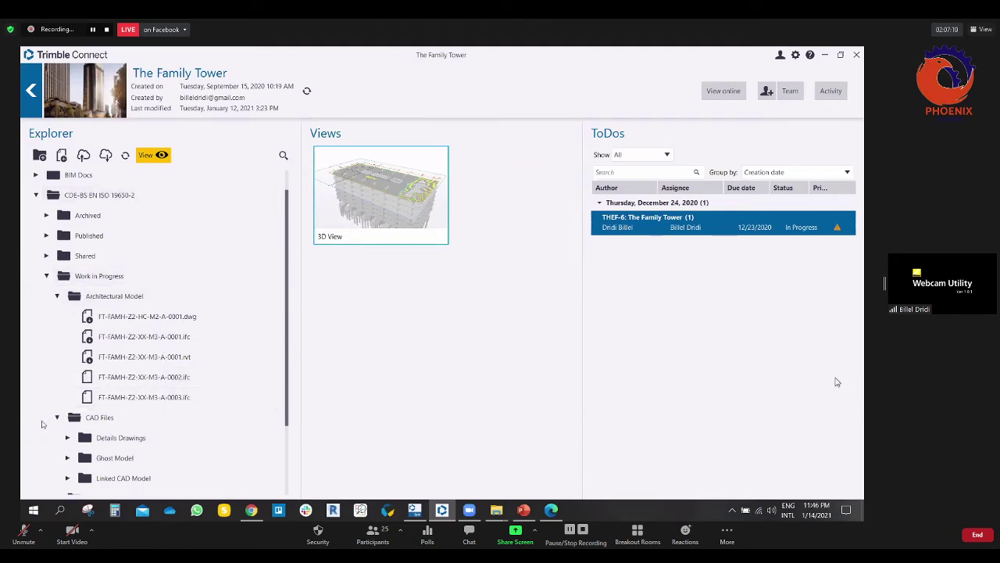
left_click(163, 316)
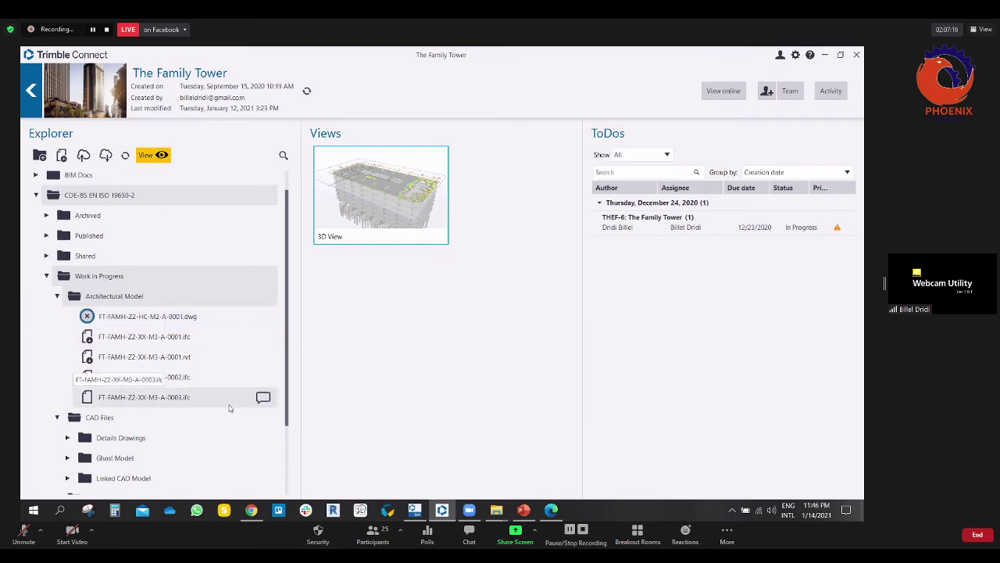
double_click(151, 316)
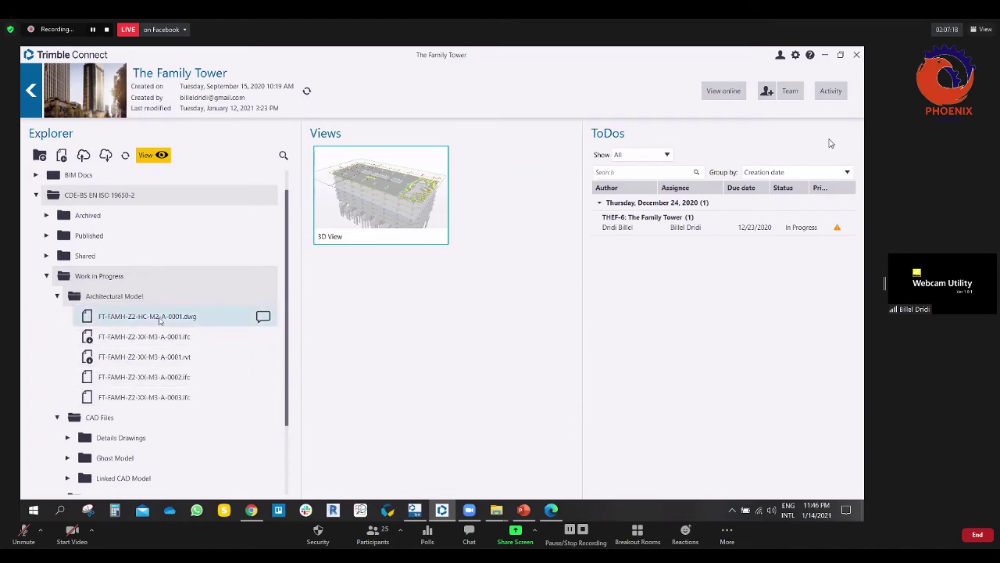
Step: Orbit the dwg floor plan in the 3D viewer, then exit back to the project
left_click_drag(205, 296, 325, 328)
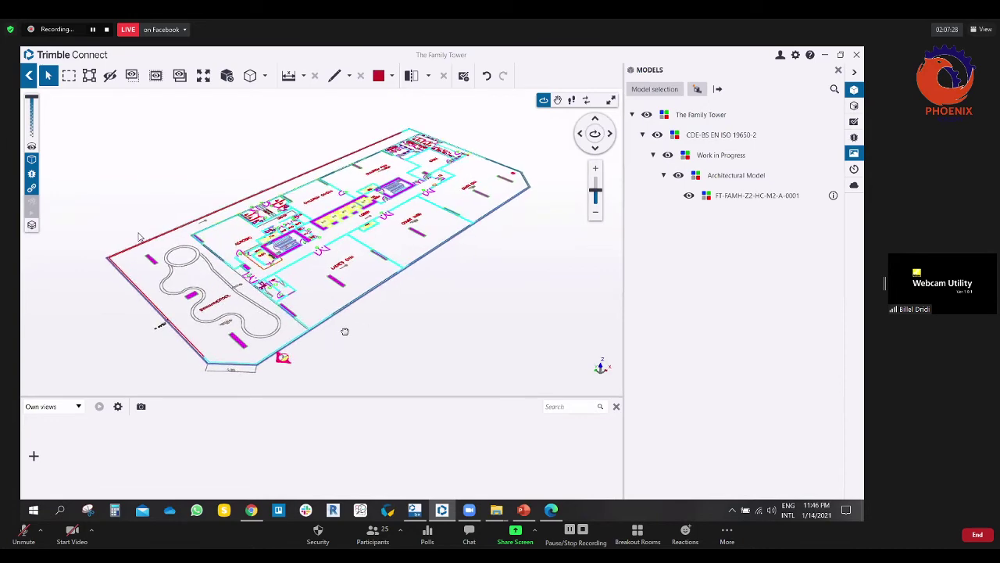
left_click_drag(270, 337, 371, 320)
left_click_drag(475, 224, 608, 153)
left_click_drag(300, 328, 159, 345)
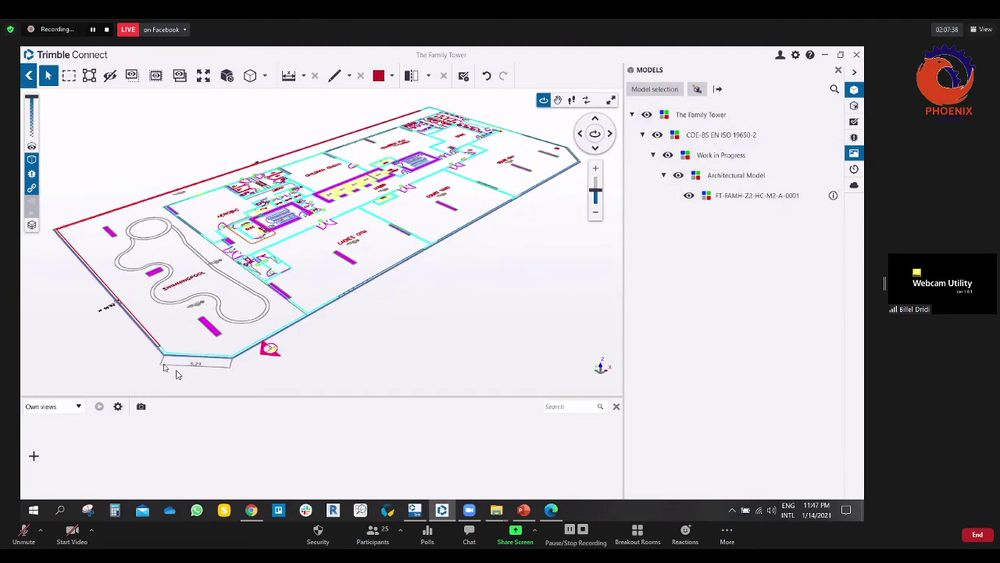
key("Escape")
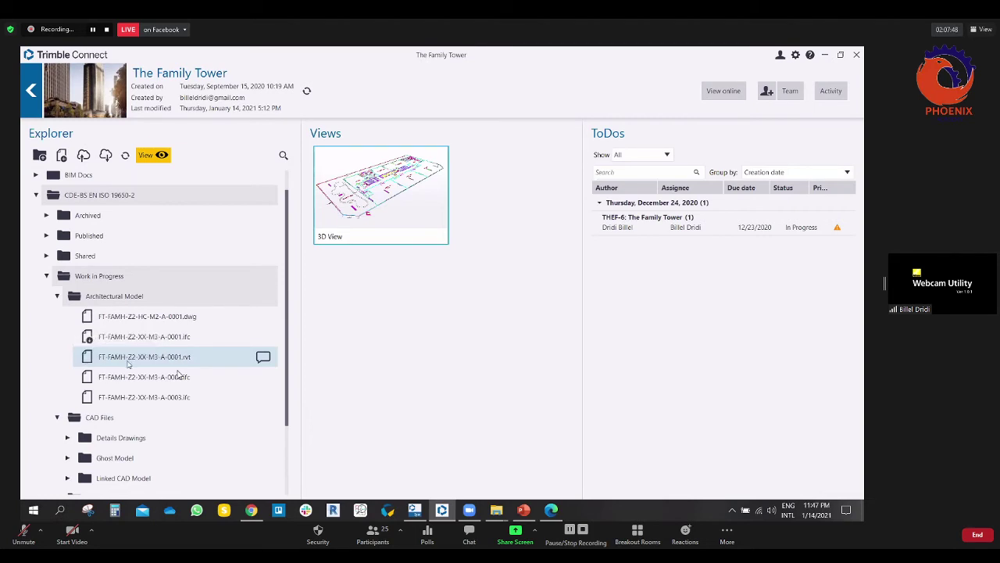
double_click(178, 373)
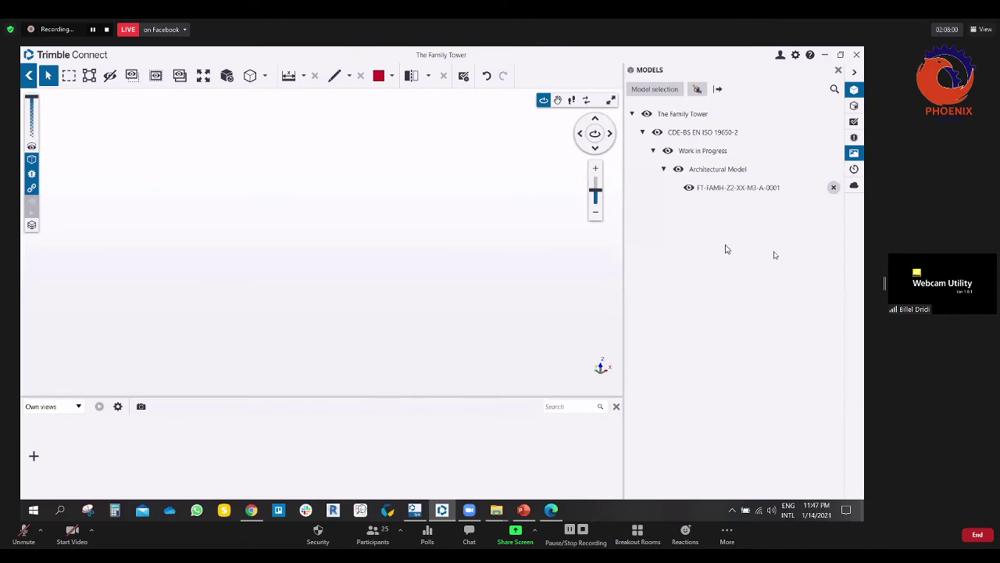
left_click(835, 188)
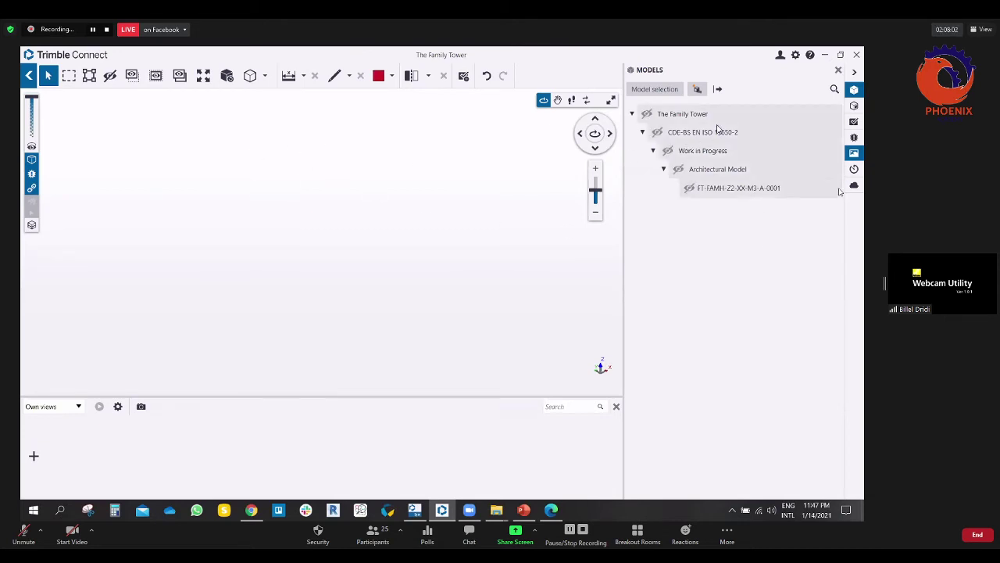
left_click(647, 114)
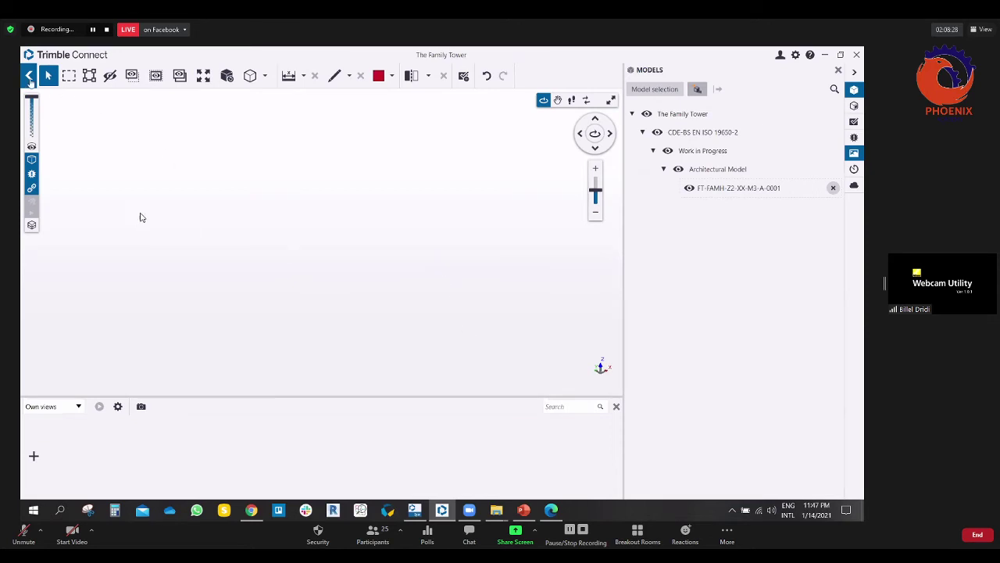
left_click(29, 75)
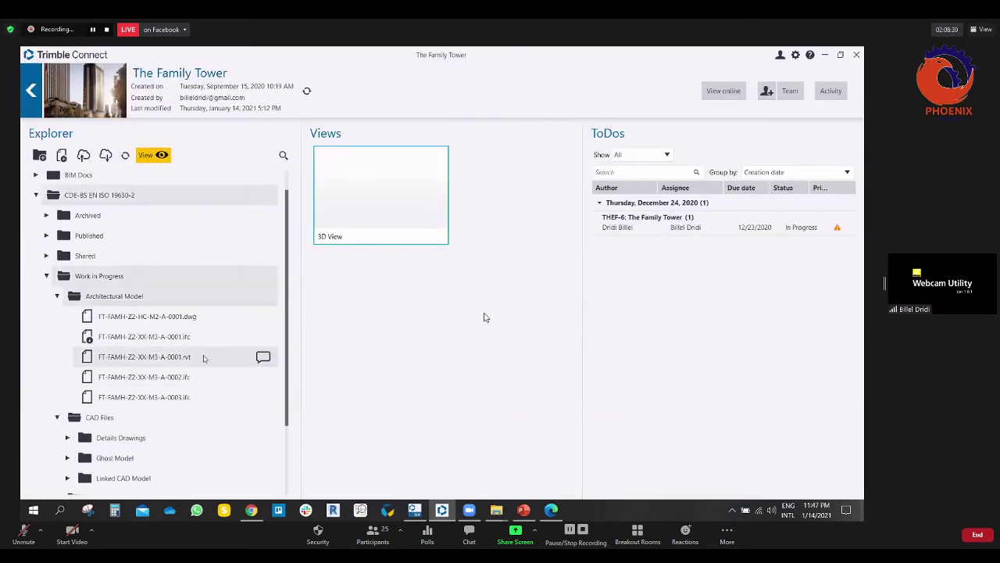
Step: Zoom and orbit around the FT-FAMH-Z2-XX-M3-A-0003 tower model to inspect its sides
scroll(194, 337, "down", 1)
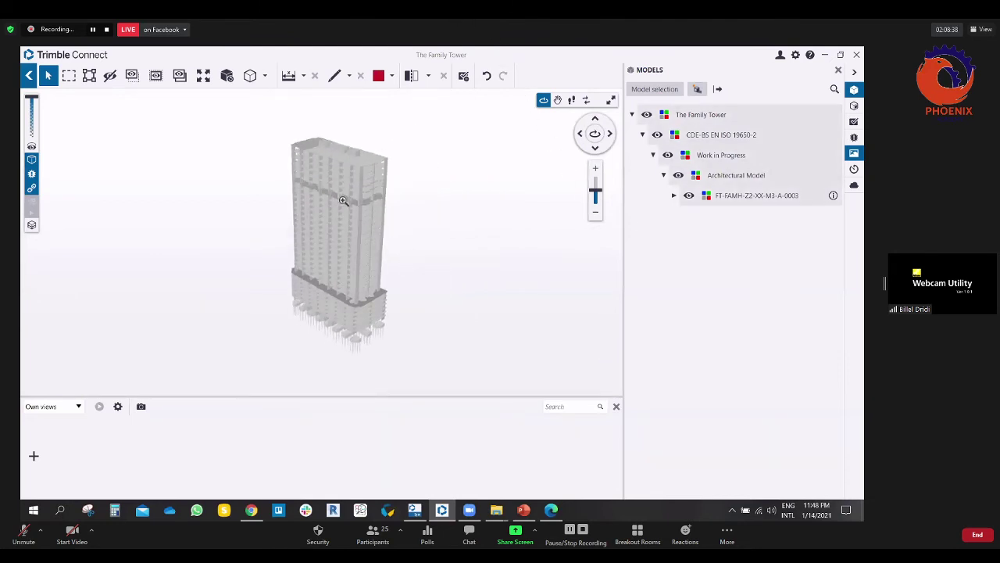
scroll(394, 222, "up", 4)
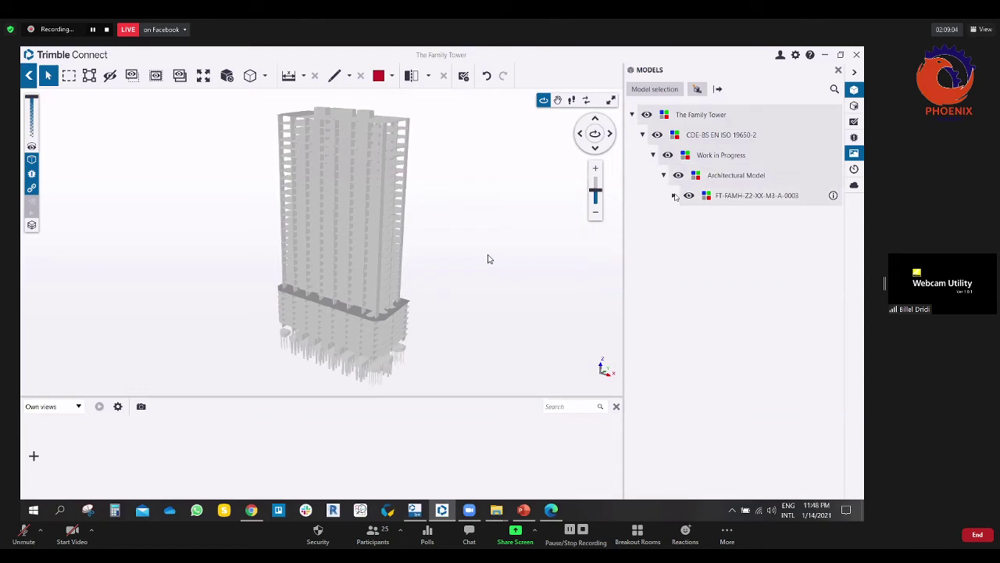
left_click_drag(447, 273, 454, 268)
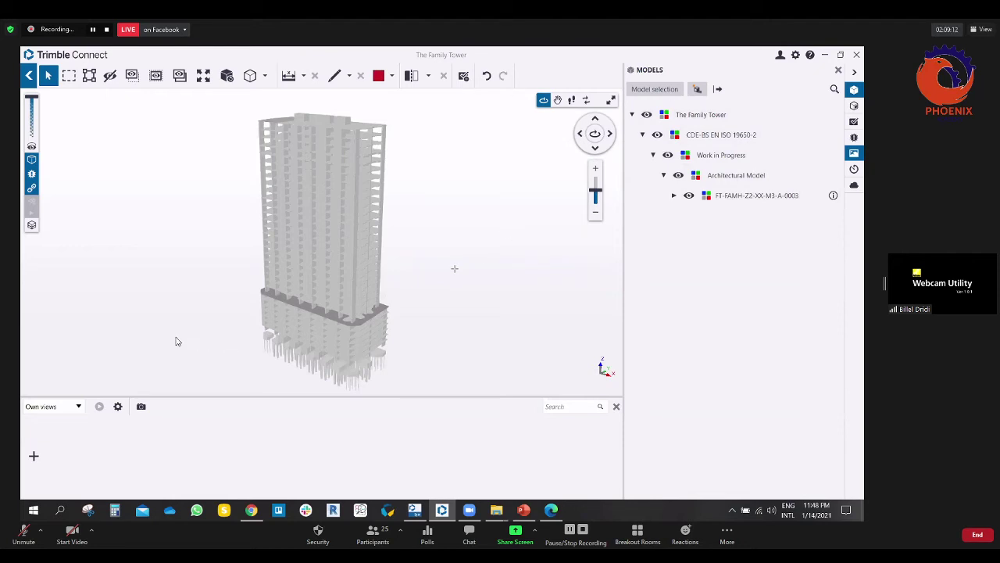
key("alt+a")
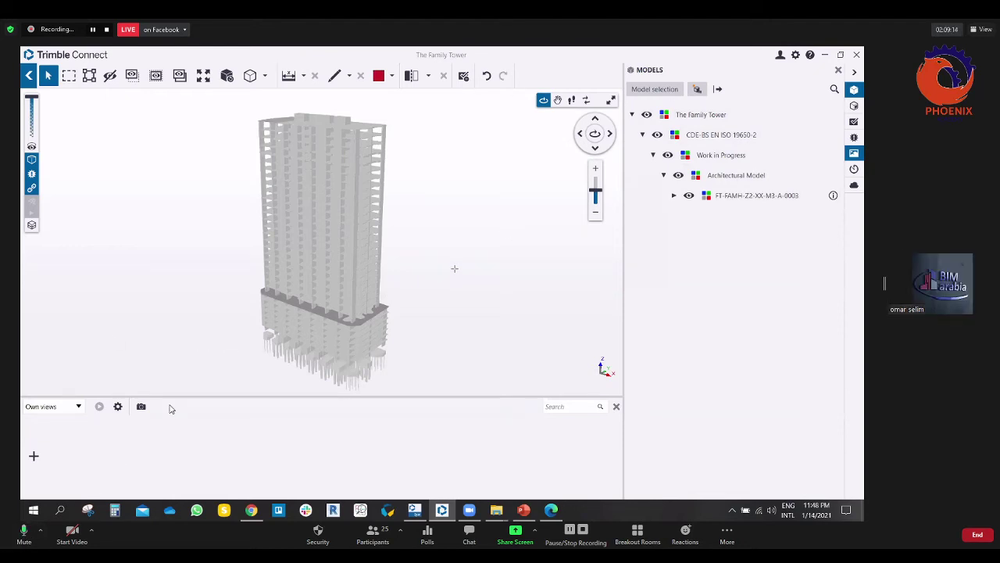
left_click_drag(478, 205, 480, 228)
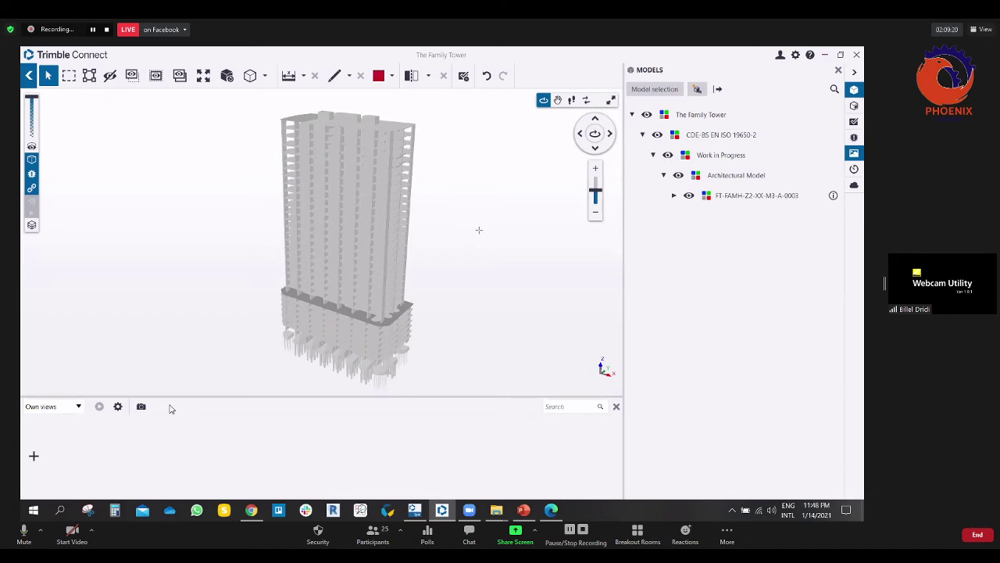
left_click(24, 531)
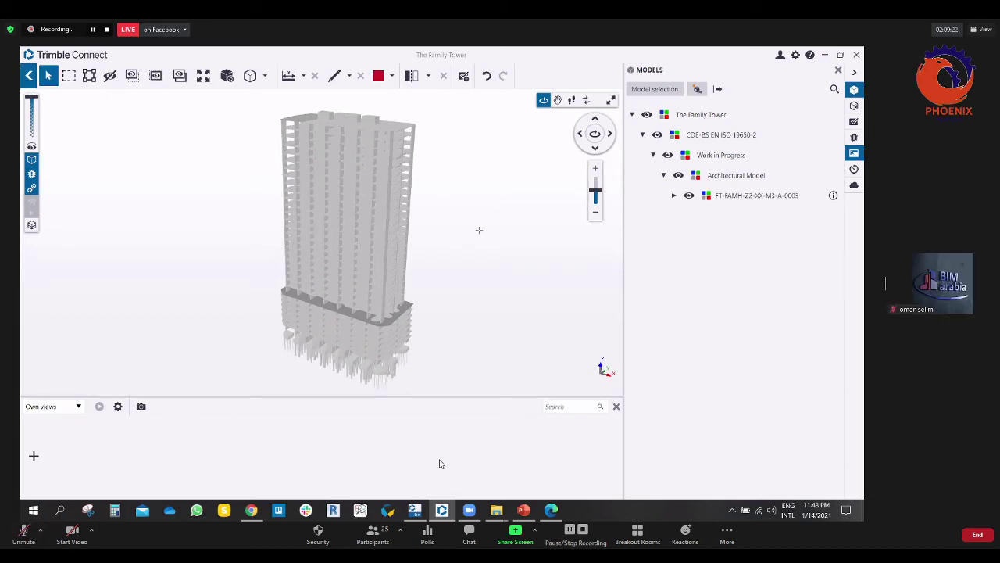
left_click_drag(449, 230, 433, 208)
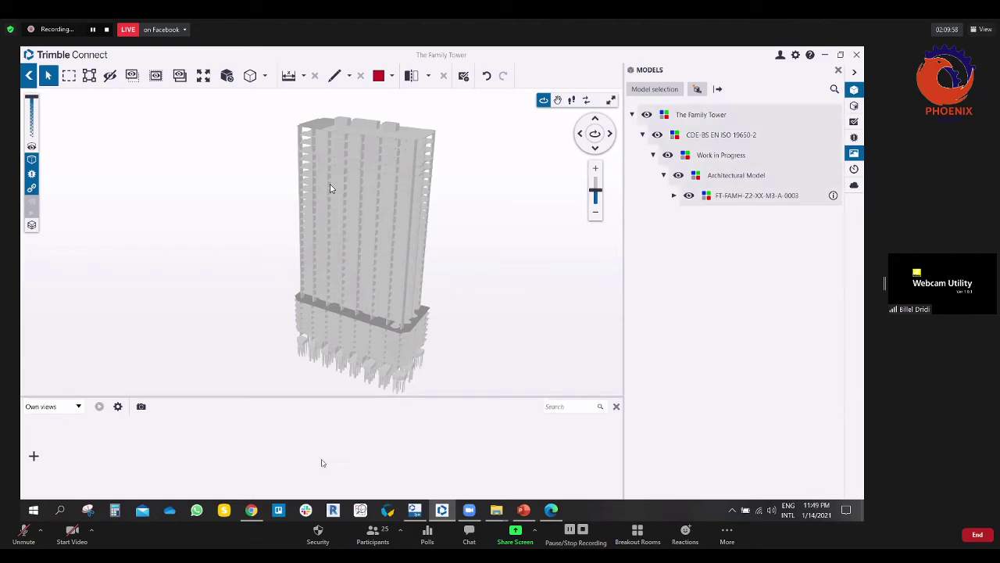
Step: Switch to Chrome and back, then leave the viewer for The Family Tower project page
key("alt+Tab")
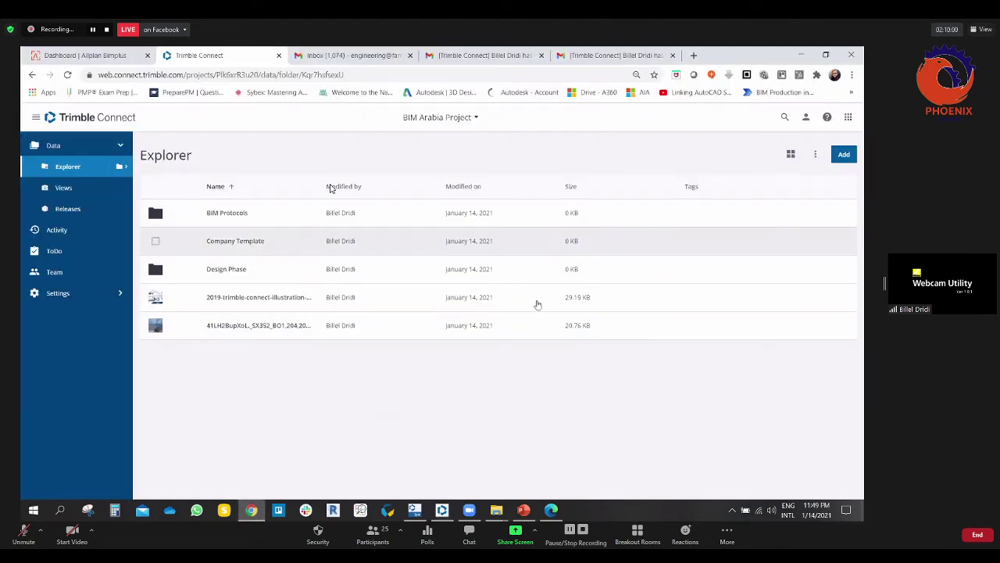
key("alt+Tab")
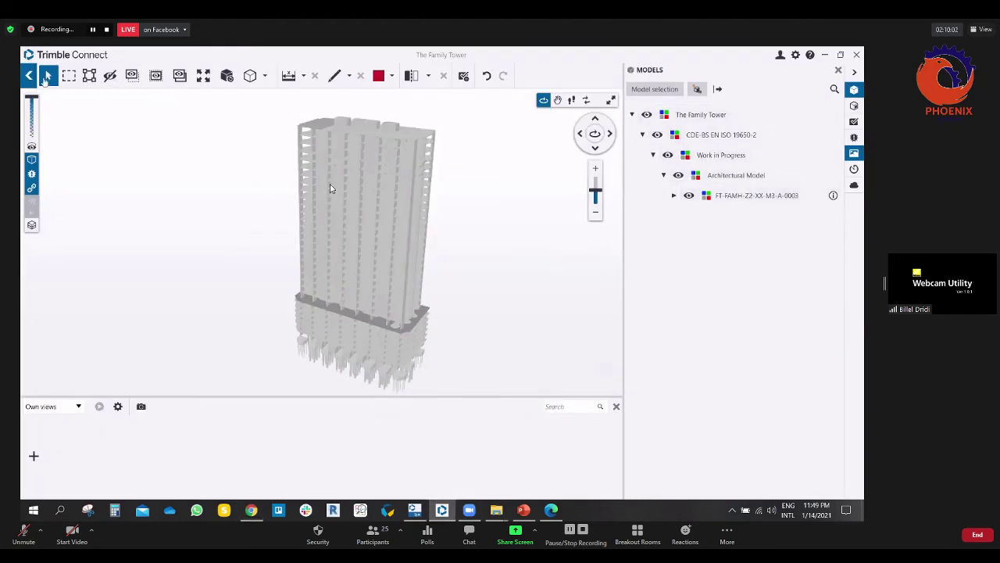
left_click(29, 75)
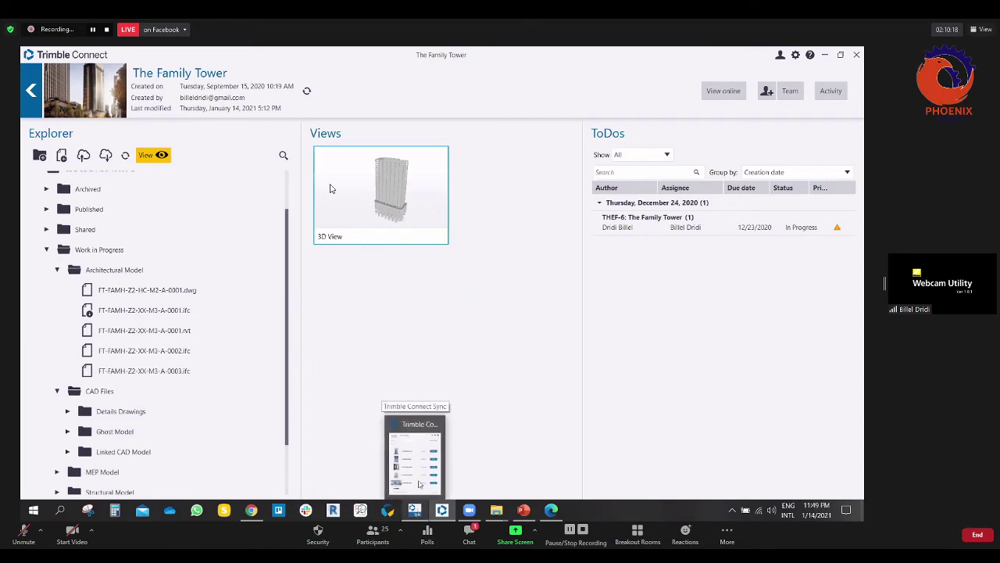
Step: Bring the Sync window forward, move it up-left and scroll through the Asia project list
left_click(420, 483)
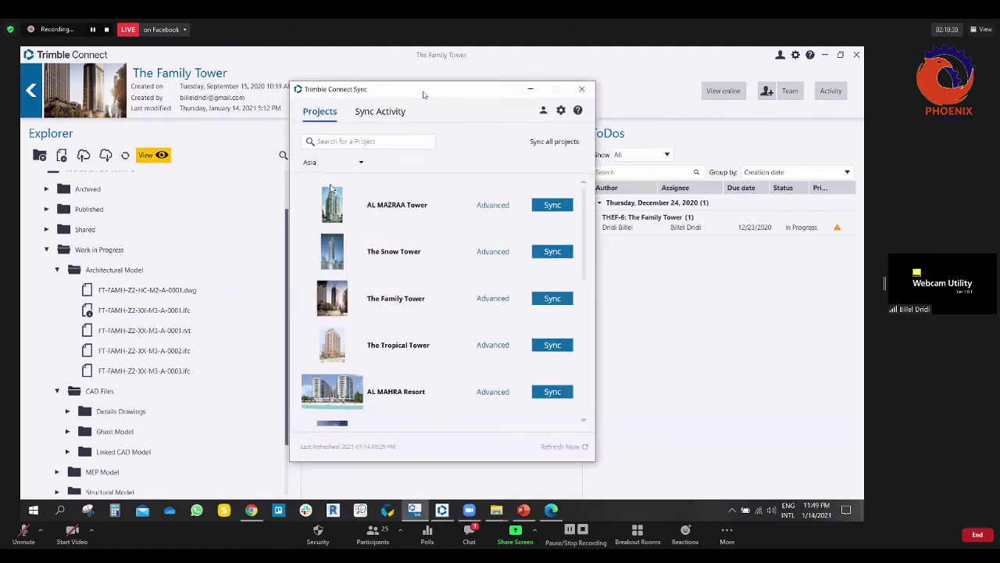
left_click_drag(423, 94, 381, 66)
scroll(397, 285, "down", 2)
scroll(396, 286, "up", 2)
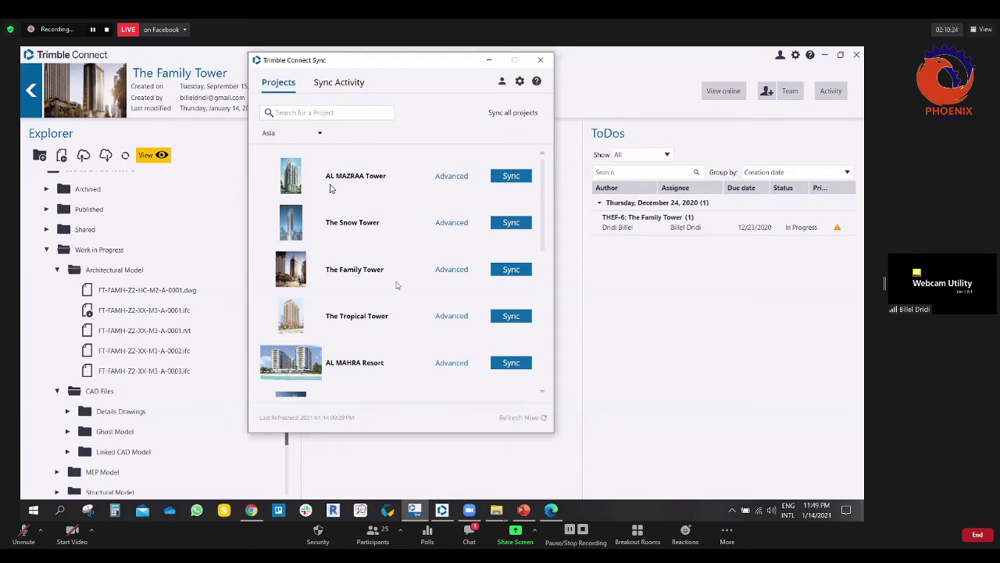
scroll(397, 274, "down", 2)
scroll(399, 271, "up", 2)
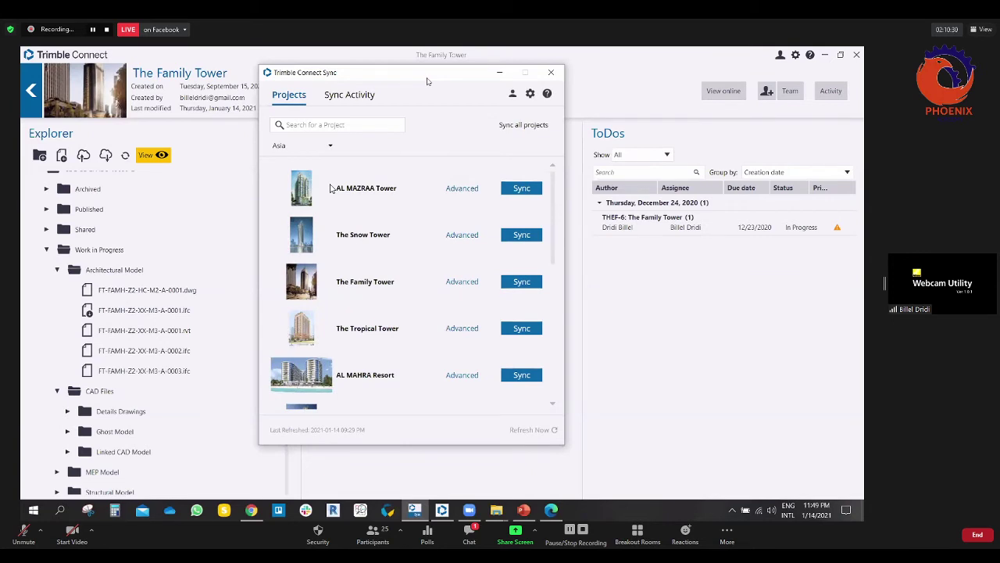
scroll(404, 220, "down", 2)
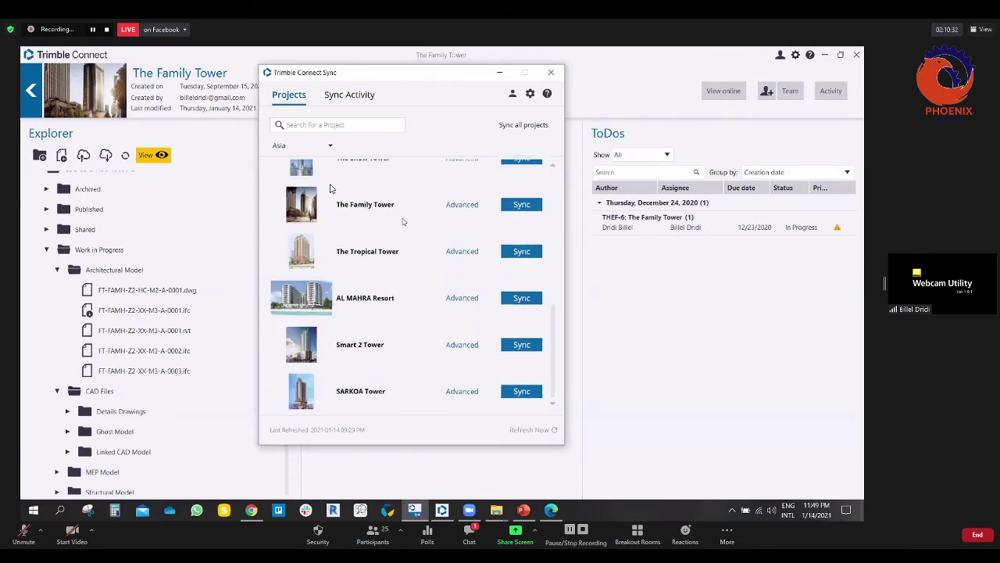
scroll(376, 243, "up", 2)
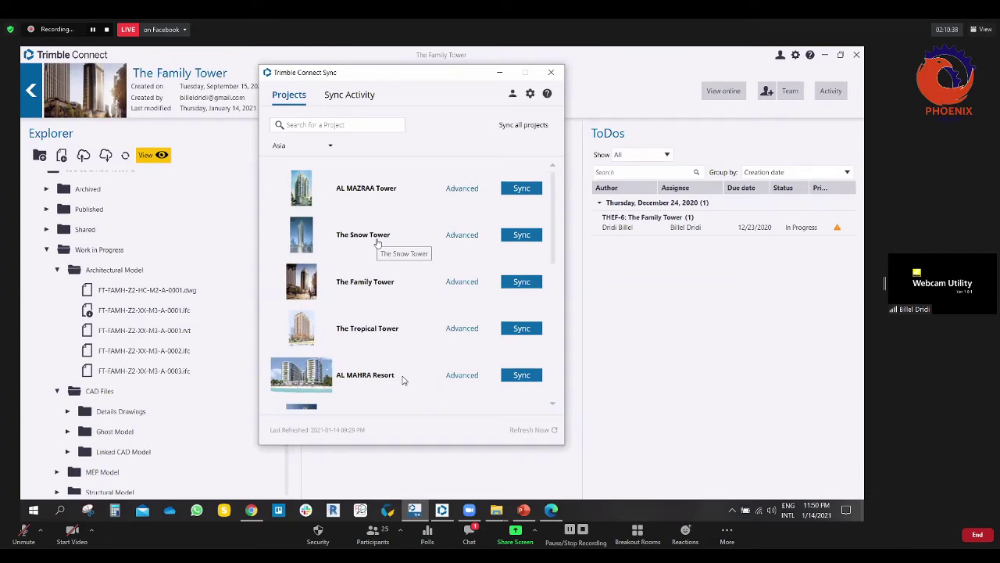
scroll(399, 380, "down", 2)
scroll(388, 374, "up", 2)
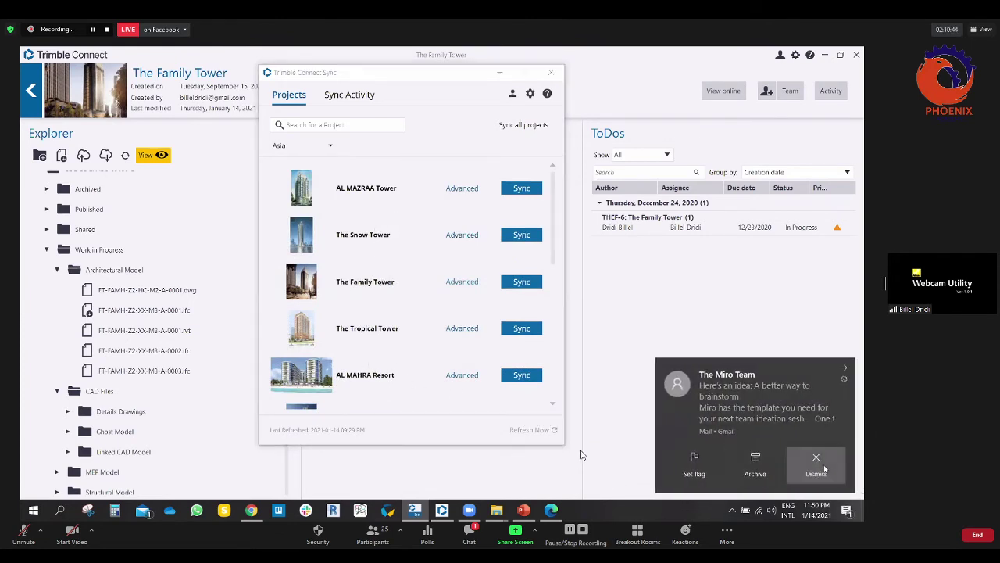
Step: Dismiss the Miro Team mail notification and nudge the Sync window into its final position
left_click(817, 468)
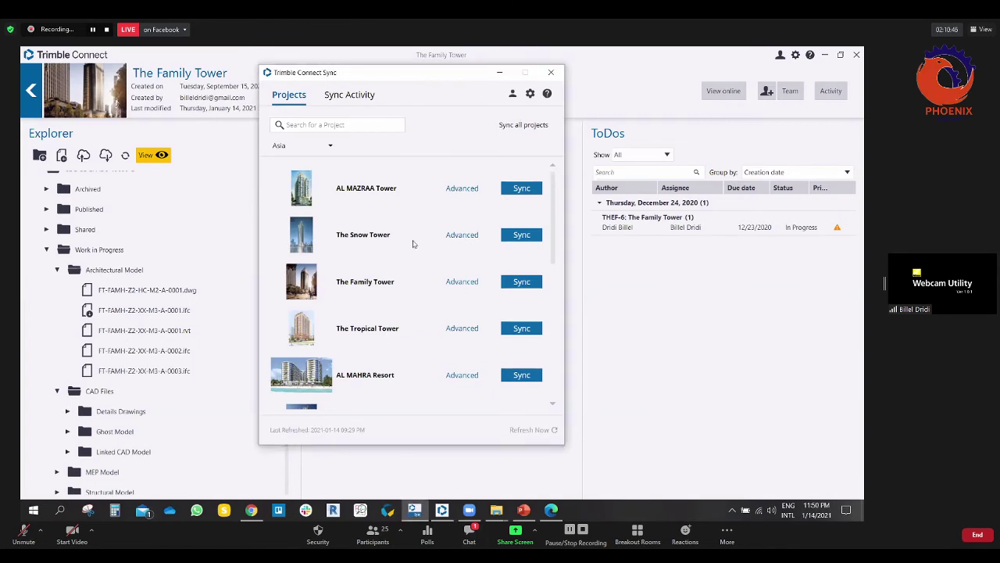
scroll(412, 251, "down", 2)
scroll(412, 251, "up", 2)
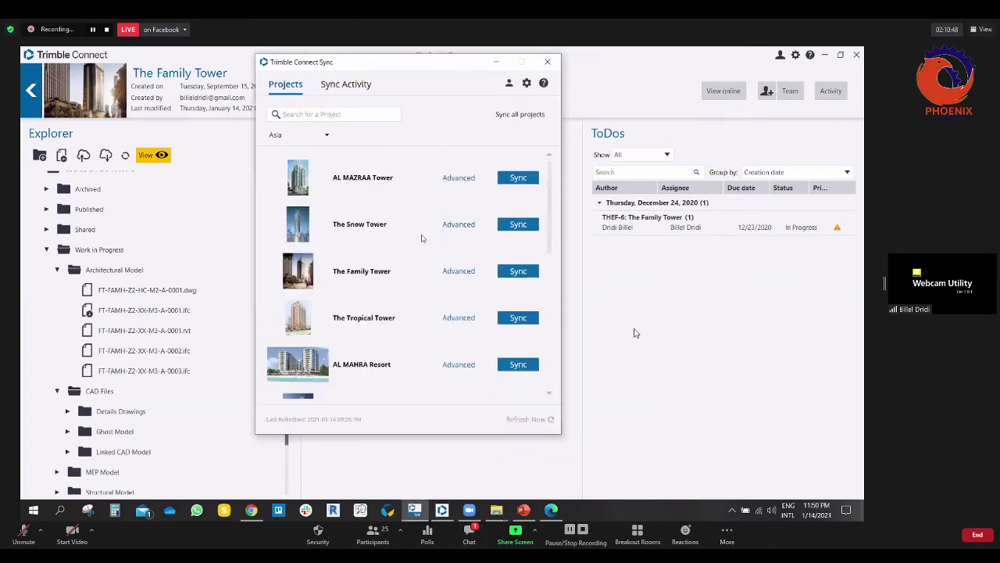
left_click(377, 117)
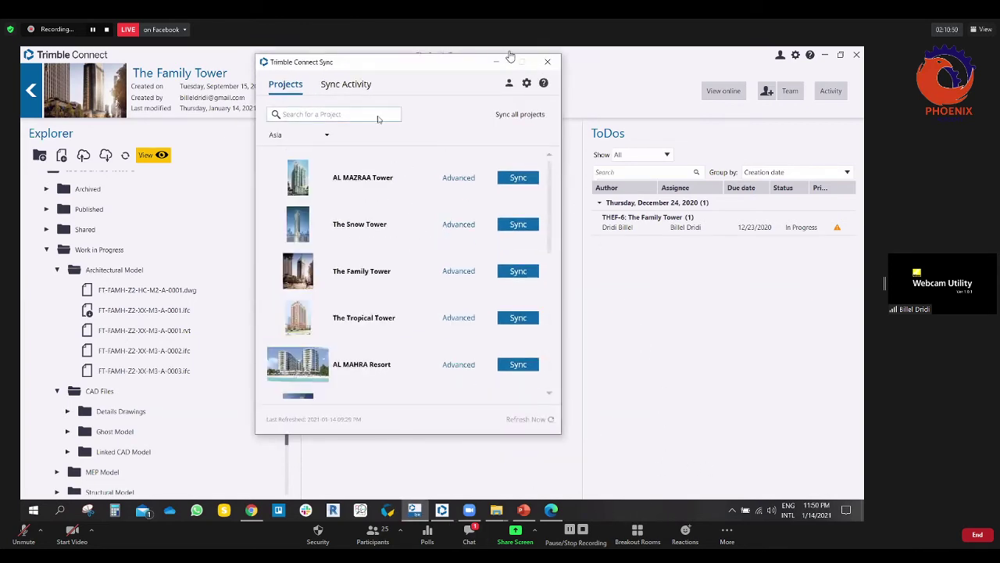
left_click_drag(367, 67, 385, 68)
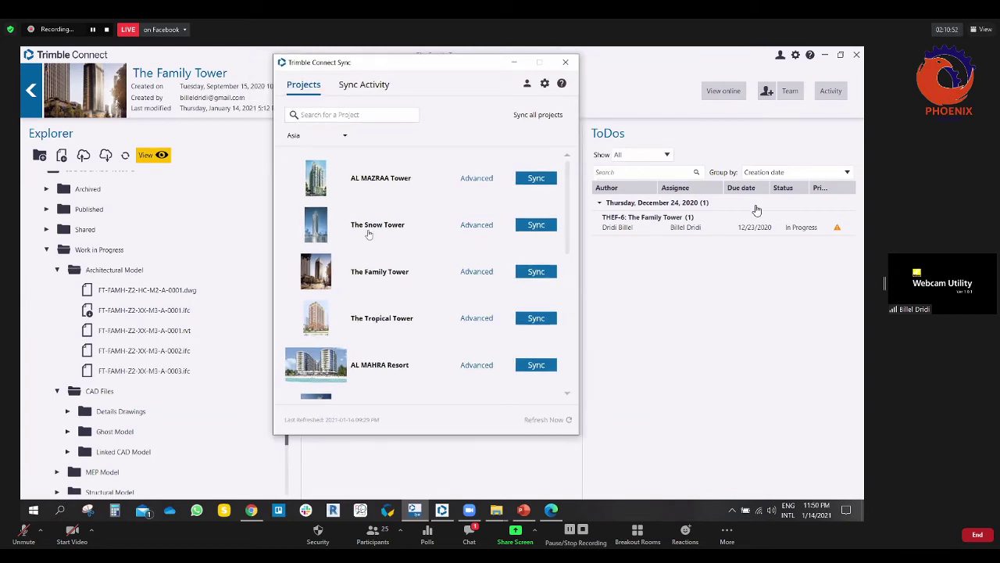
left_click_drag(448, 70, 422, 84)
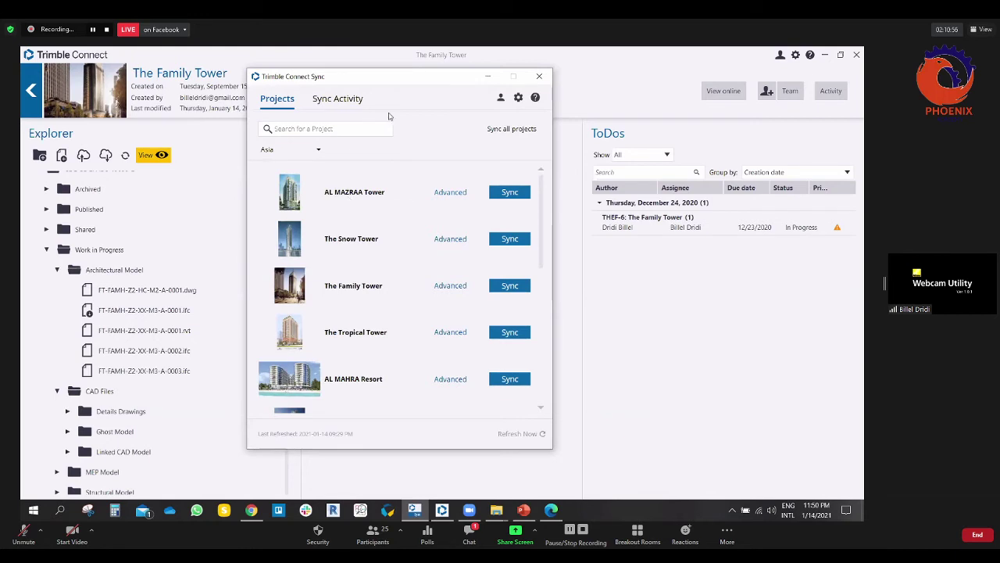
left_click_drag(401, 84, 397, 81)
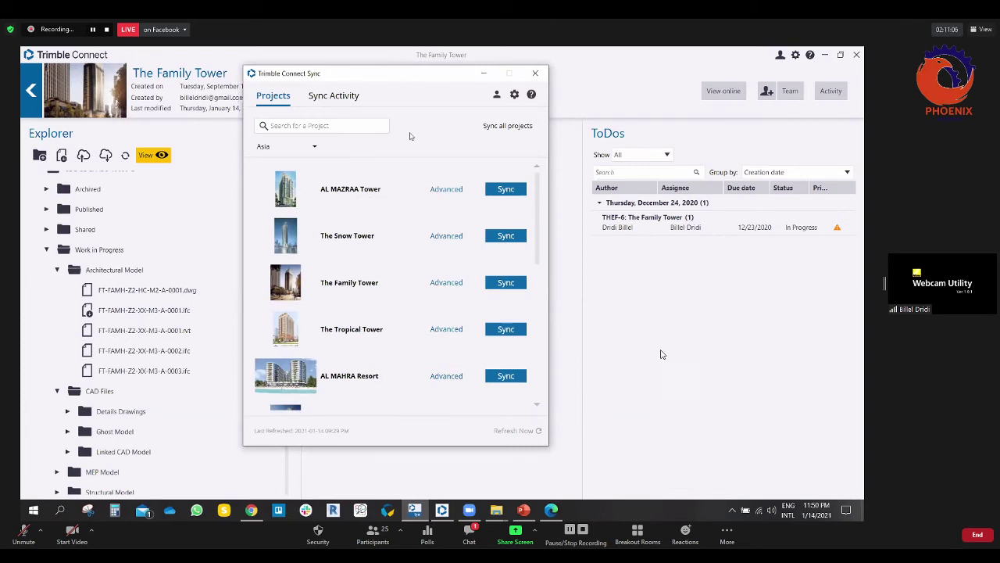
left_click_drag(402, 76, 410, 75)
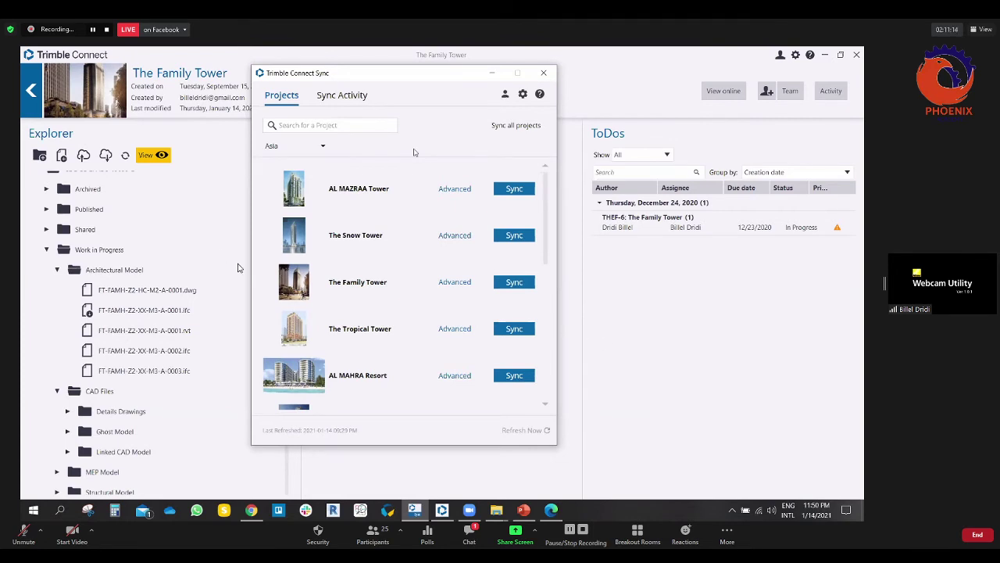
left_click_drag(419, 76, 416, 82)
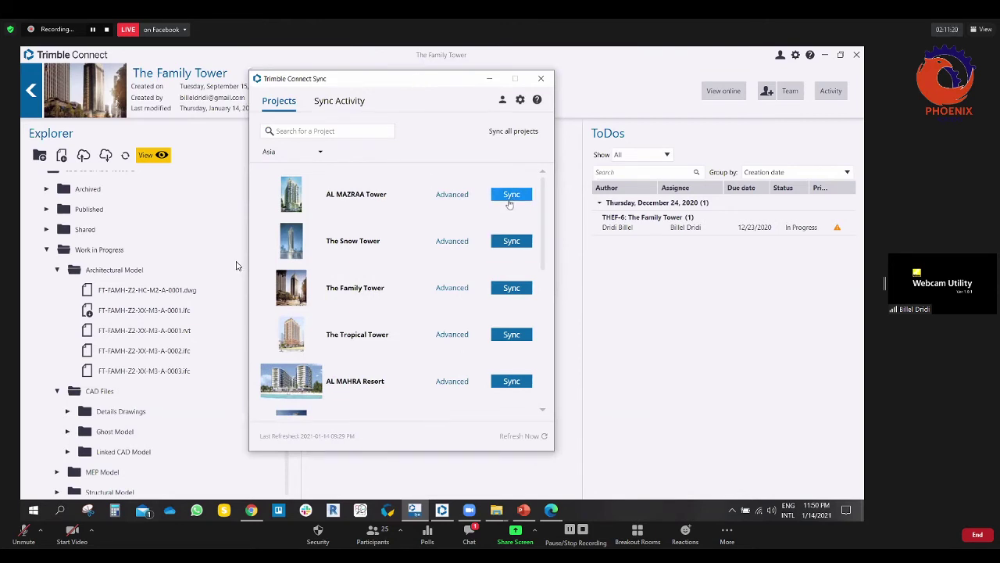
Step: Sync AL MAZRAA Tower to download its 28.91 MB HVAC file, then confirm nothing remains to sync
left_click(509, 195)
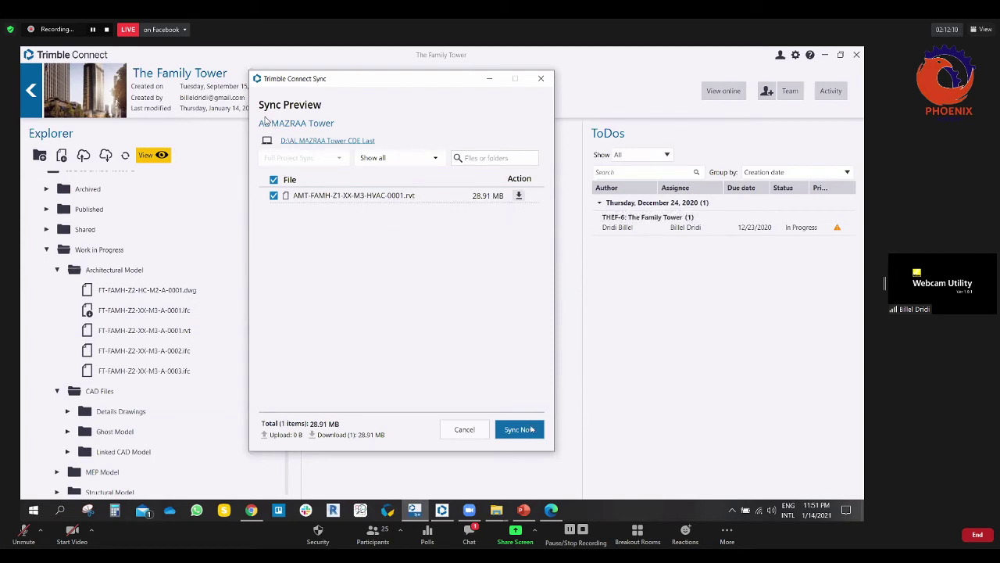
left_click(519, 429)
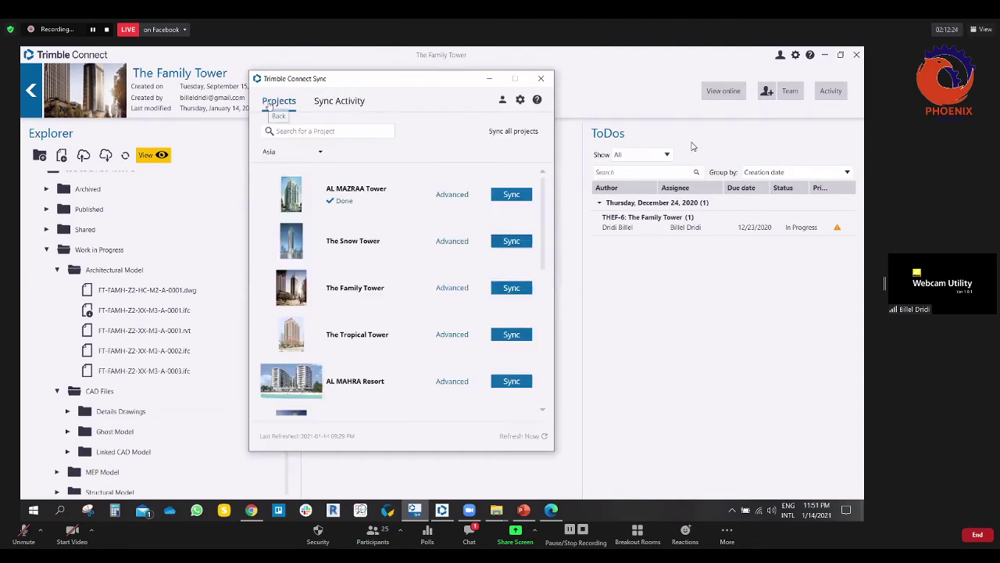
left_click(502, 194)
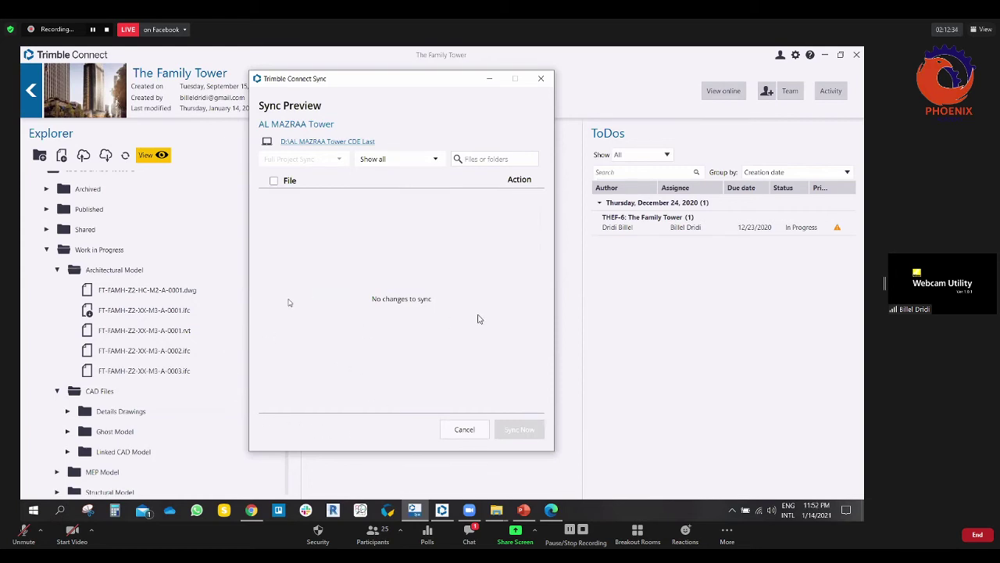
left_click(461, 428)
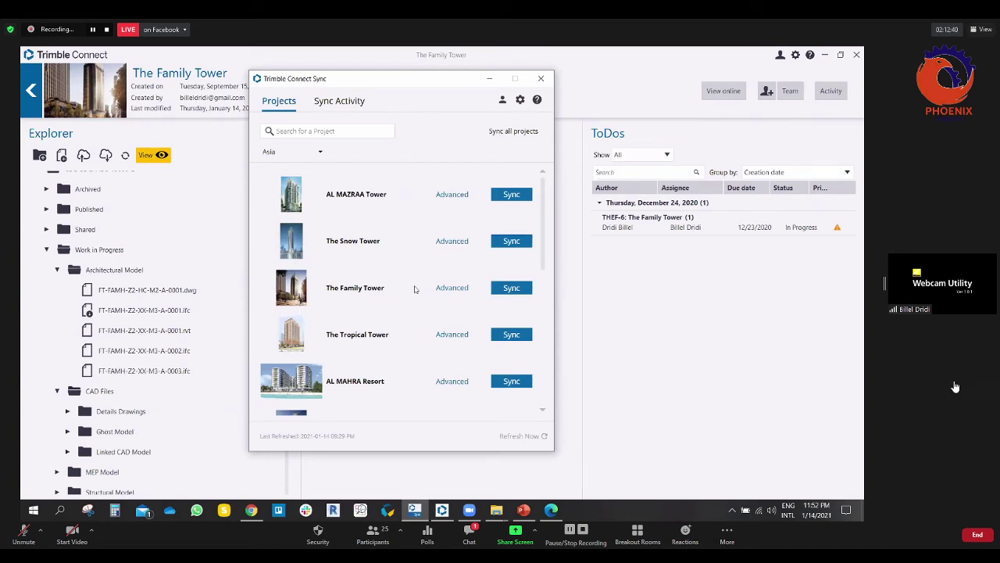
Step: Sync The Family Tower to download its 1.01 MB PDF
scroll(402, 261, "down", 1)
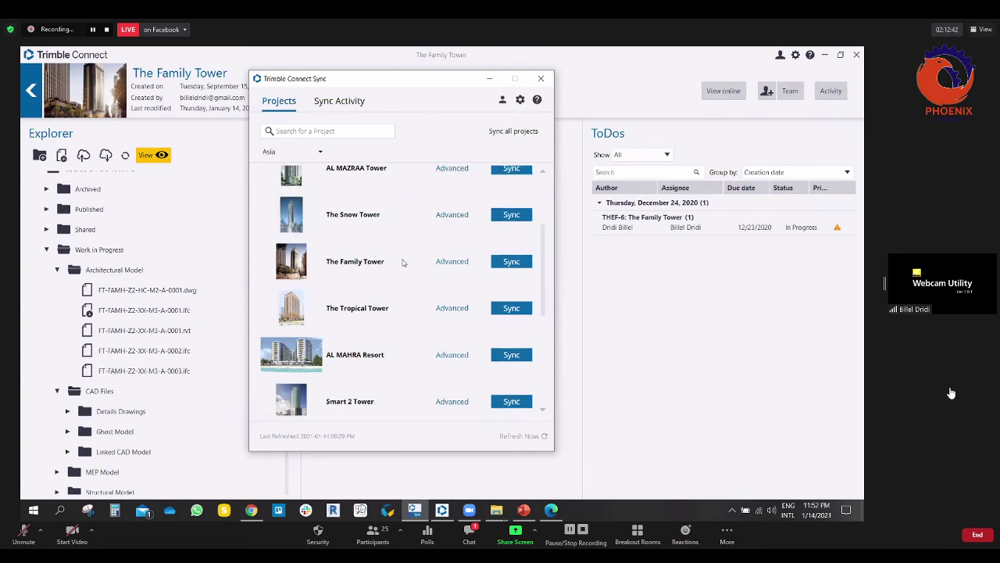
scroll(402, 263, "down", 1)
scroll(403, 263, "down", 1)
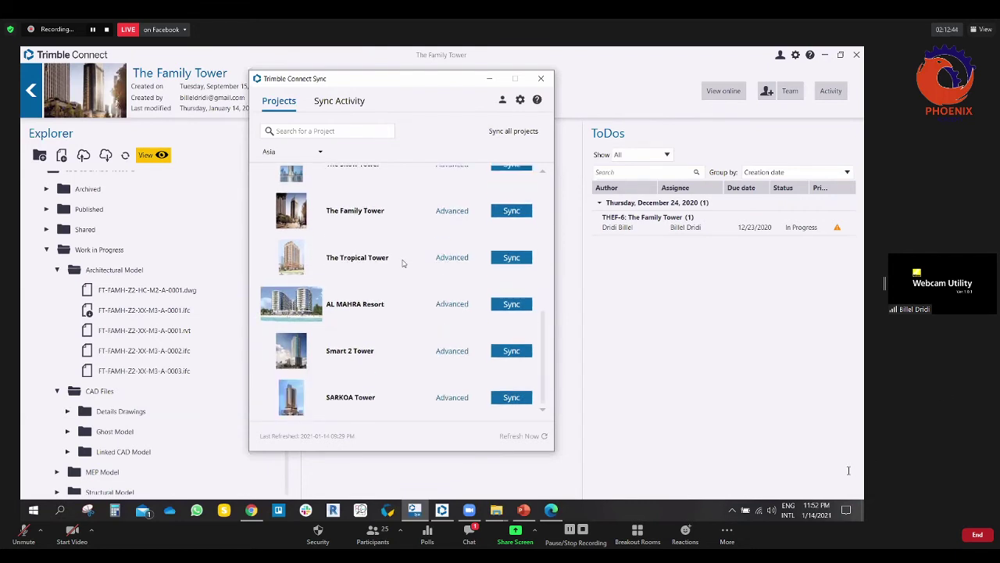
scroll(404, 263, "up", 1)
scroll(403, 264, "up", 1)
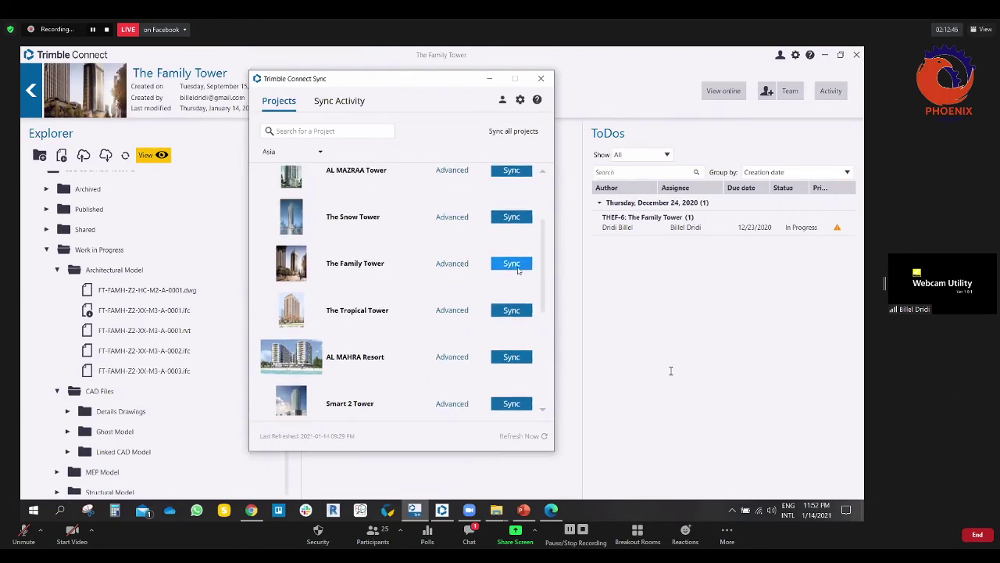
left_click(515, 266)
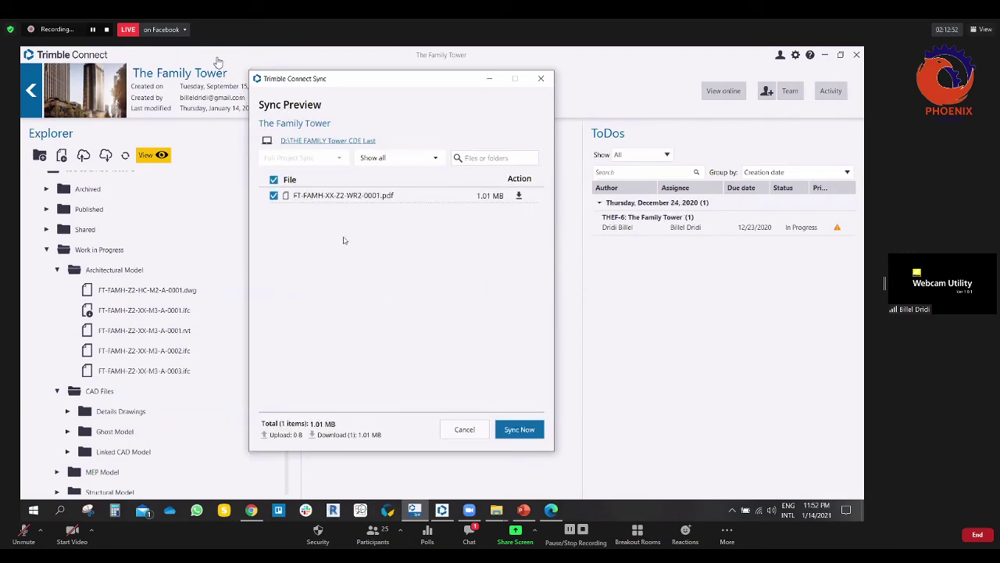
left_click(519, 429)
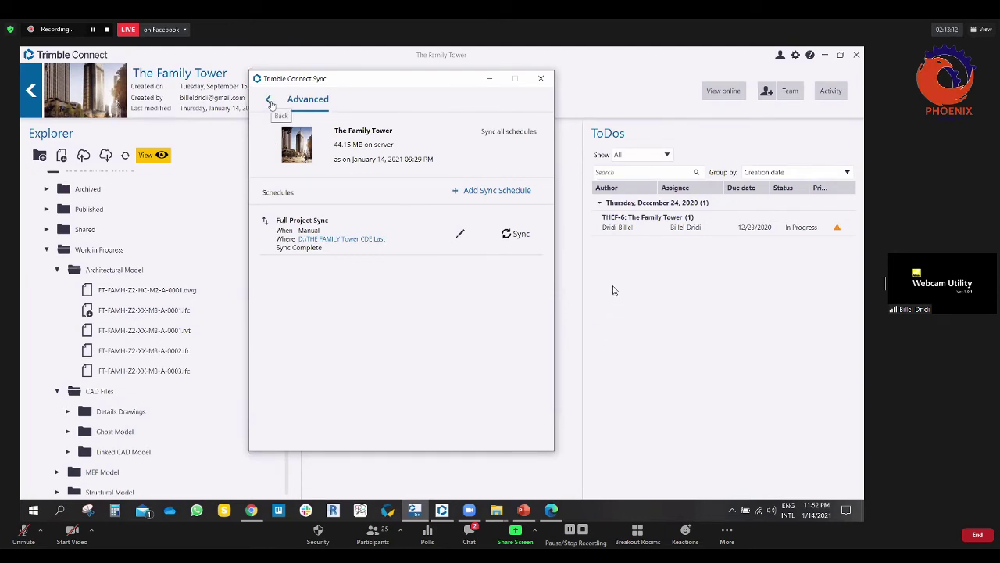
Step: Confirm The Snow Tower has no changes to sync, then switch to Chrome
left_click(270, 104)
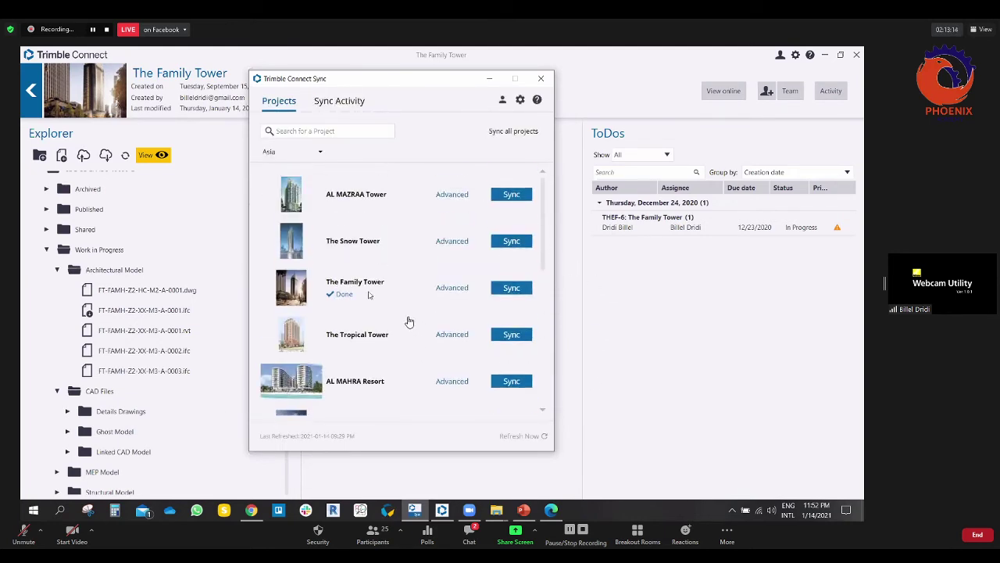
left_click(500, 241)
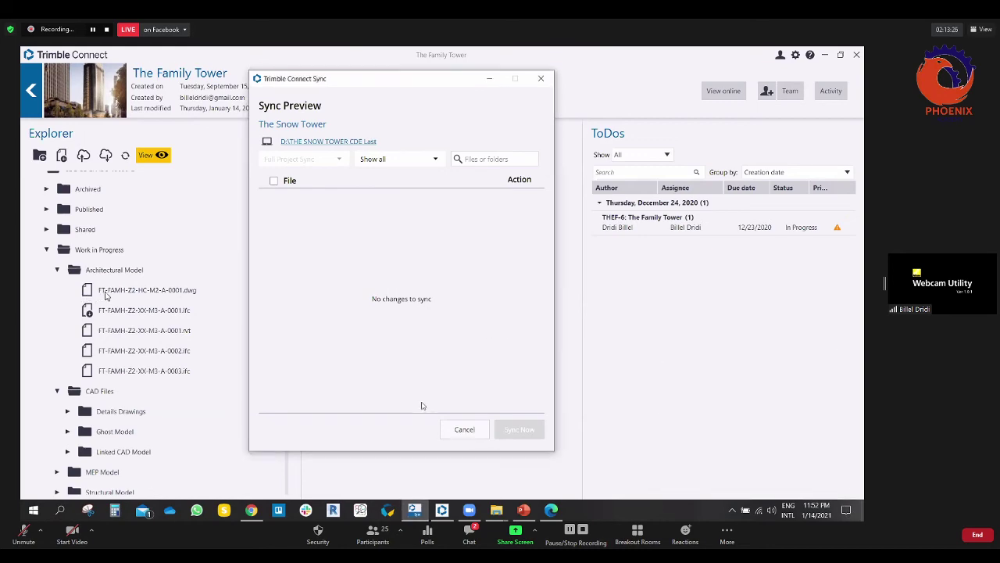
left_click(252, 512)
Step: Look through both Gmail accounts' tabs, then refresh the 1,074-message inbox with F5
left_click(350, 56)
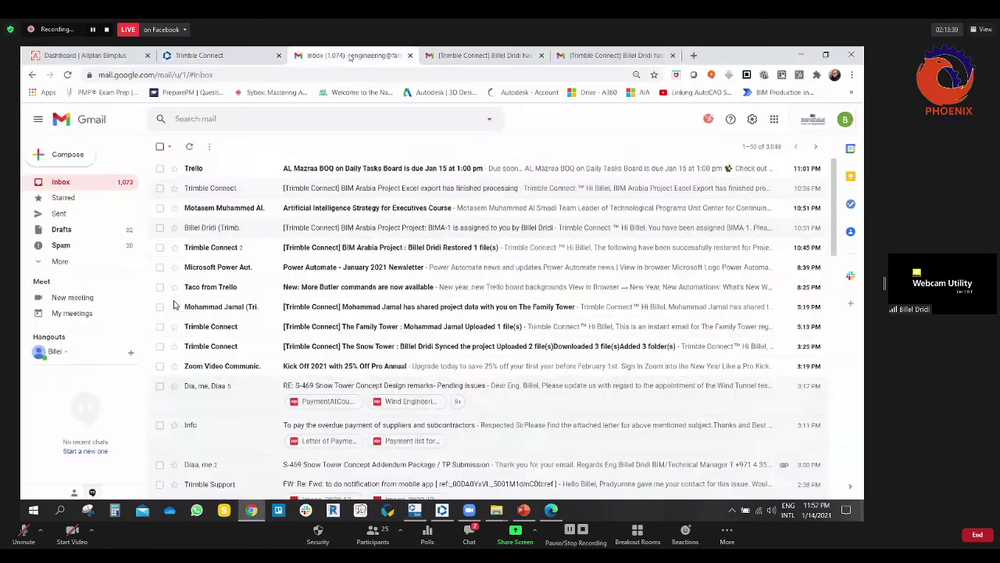
left_click(478, 56)
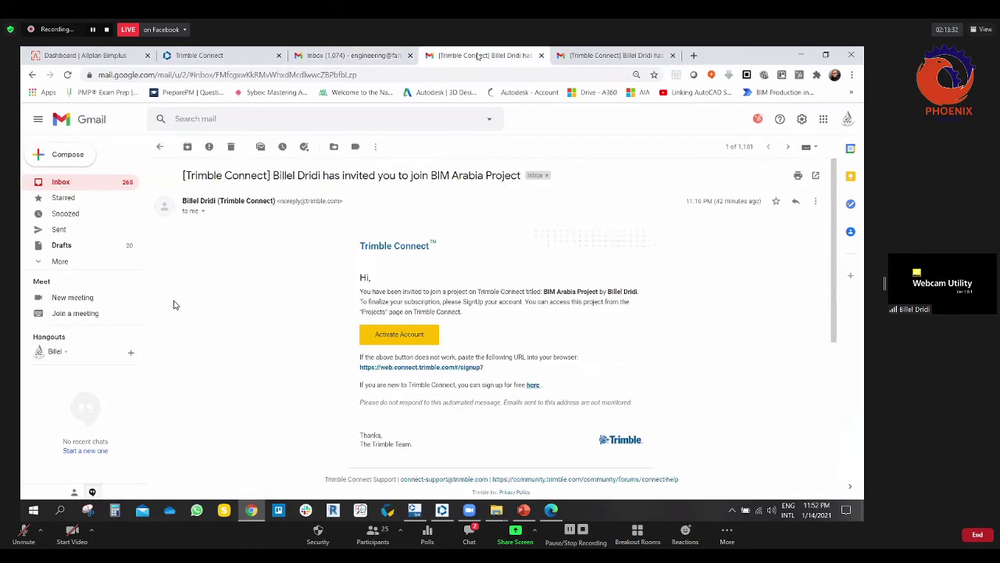
left_click(72, 182)
left_click(587, 52)
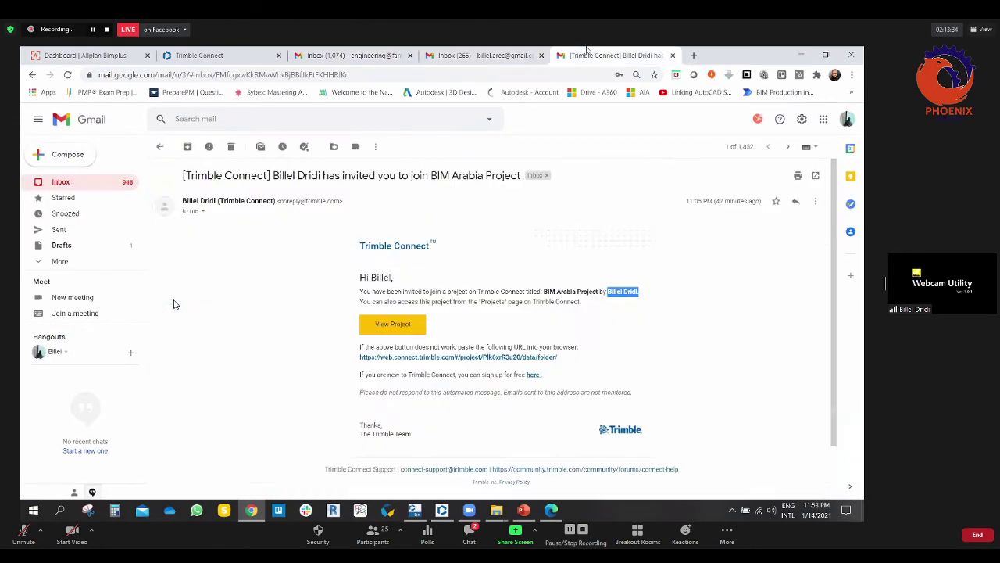
left_click(327, 55)
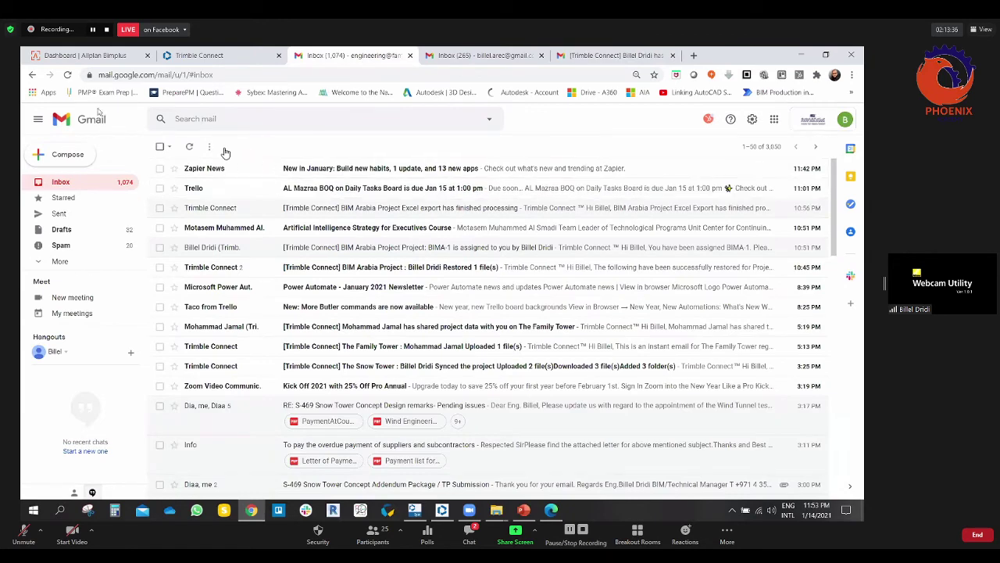
key("F5")
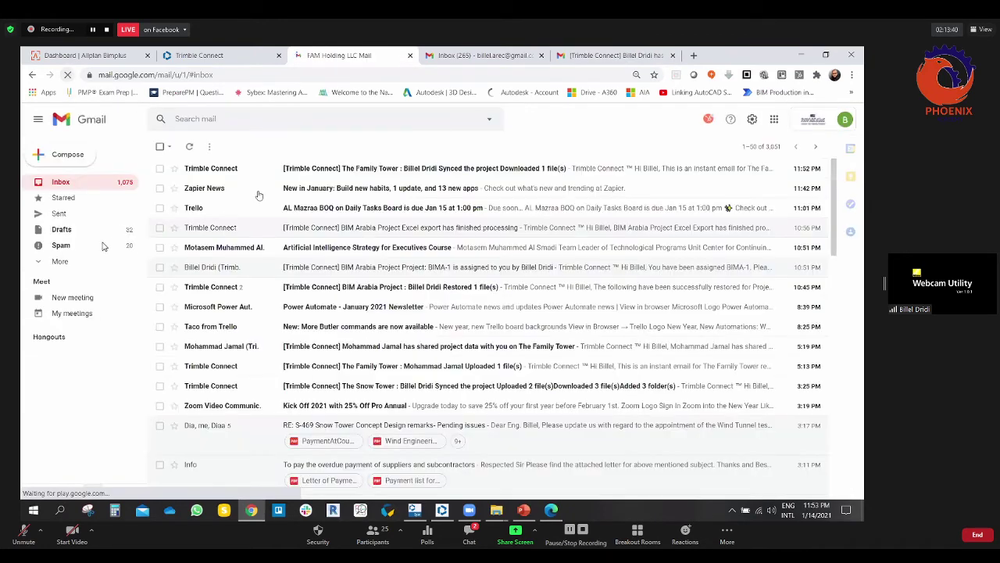
Step: Open The Family Tower sync notification and review the downloaded FT-FAMH-XX-Z2-WR2-0001.pdf details
left_click(345, 172)
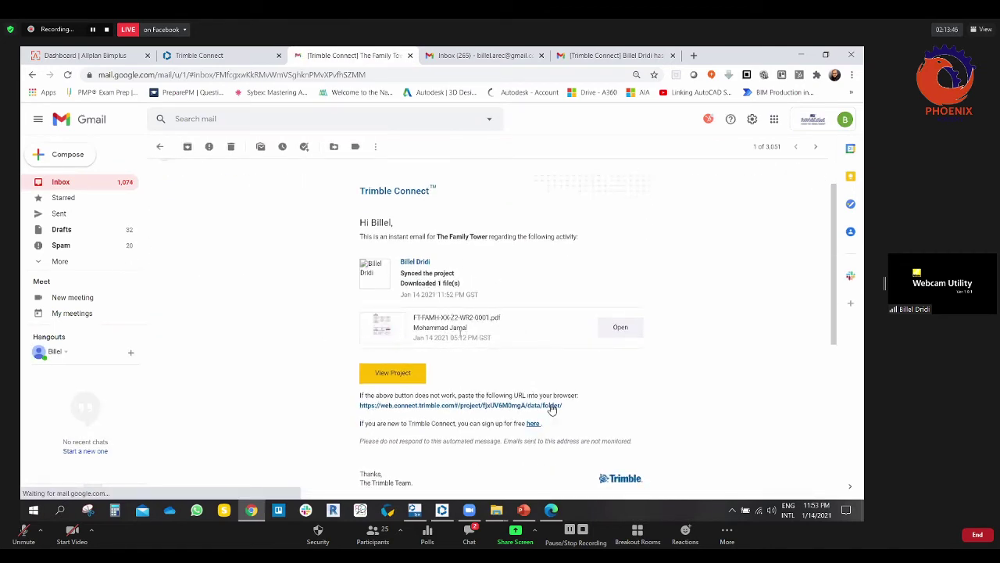
scroll(578, 414, "down", 1)
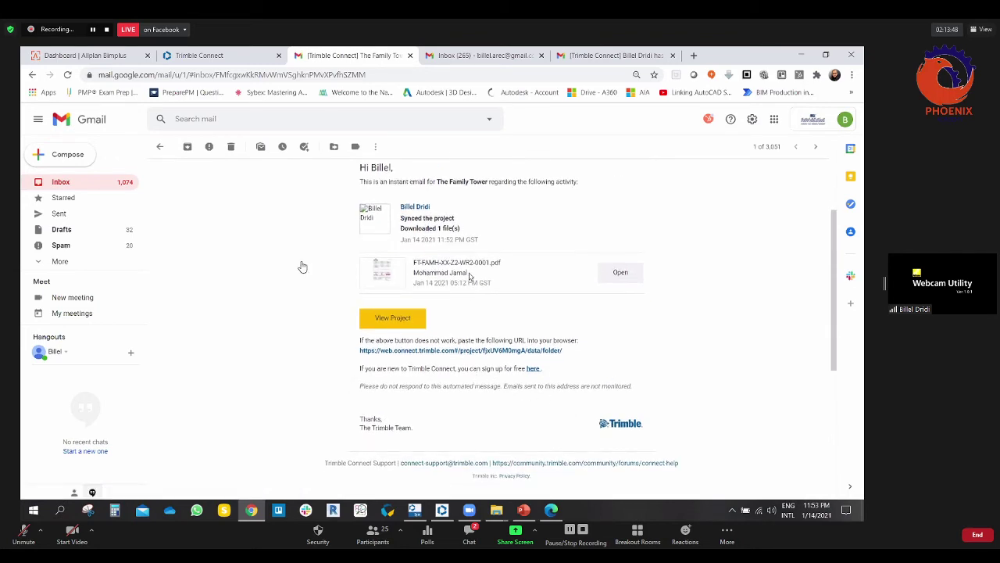
left_click_drag(467, 273, 219, 62)
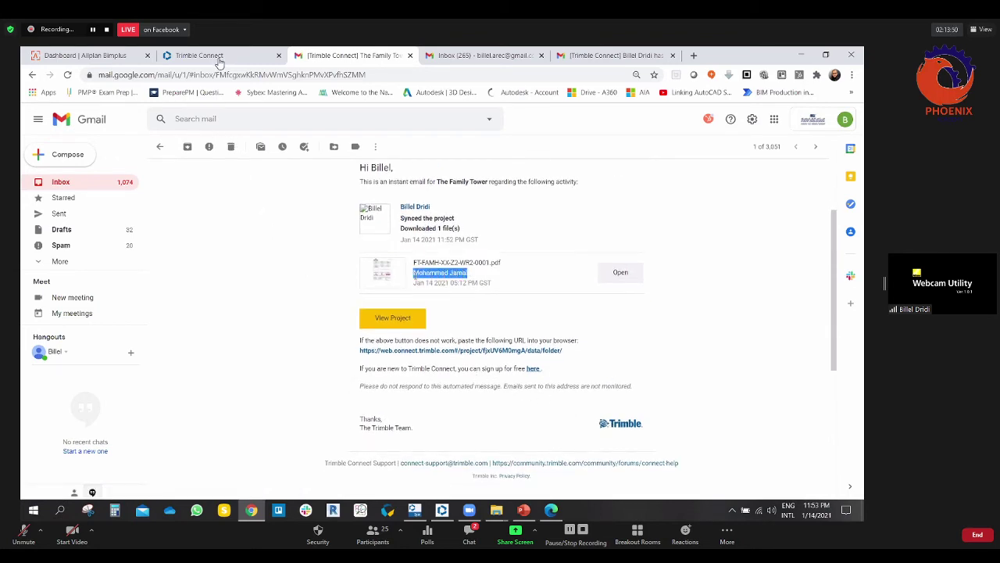
left_click_drag(467, 273, 412, 263)
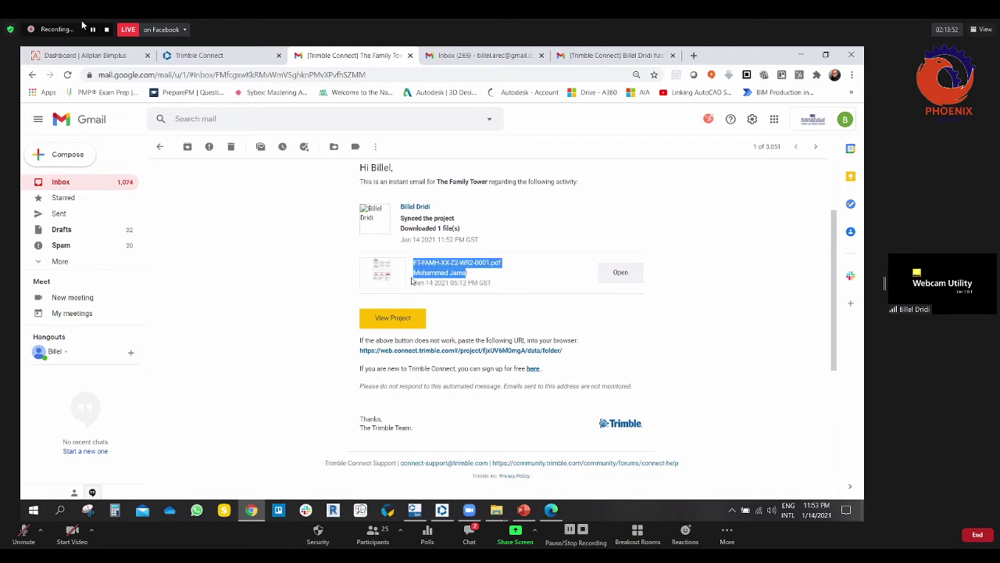
left_click(468, 273)
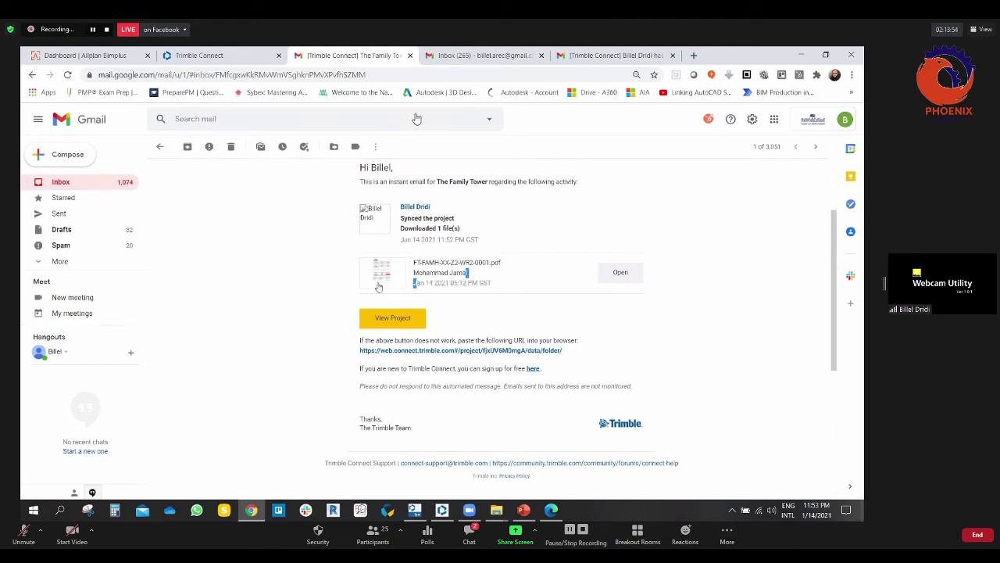
scroll(286, 343, "up", 1)
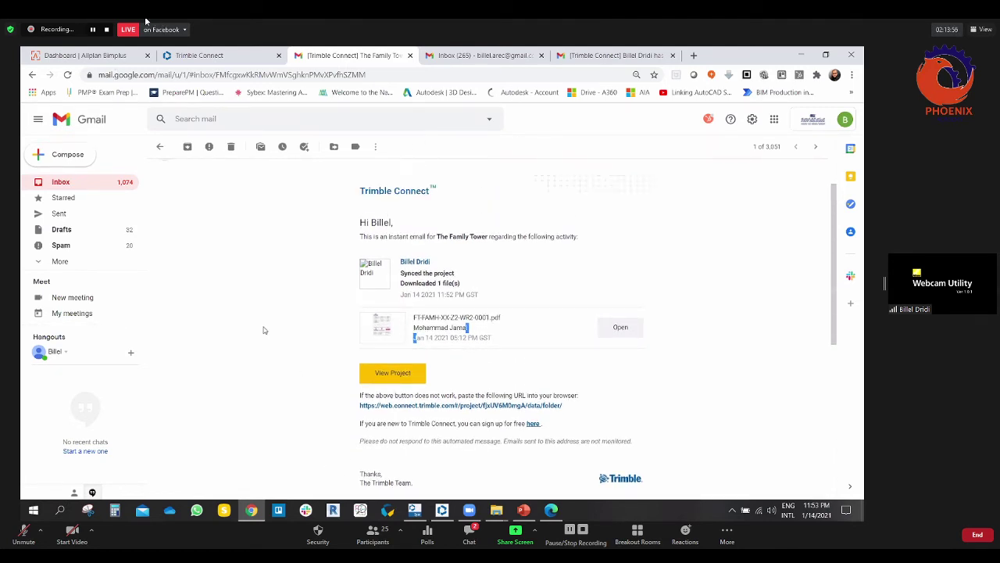
left_click(251, 302)
scroll(414, 352, "down", 1)
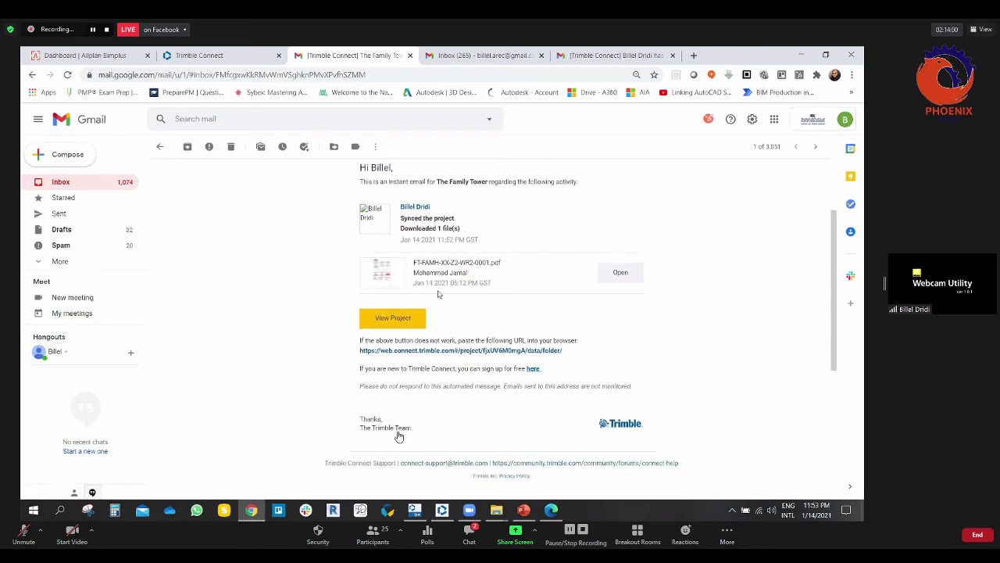
scroll(398, 435, "up", 1)
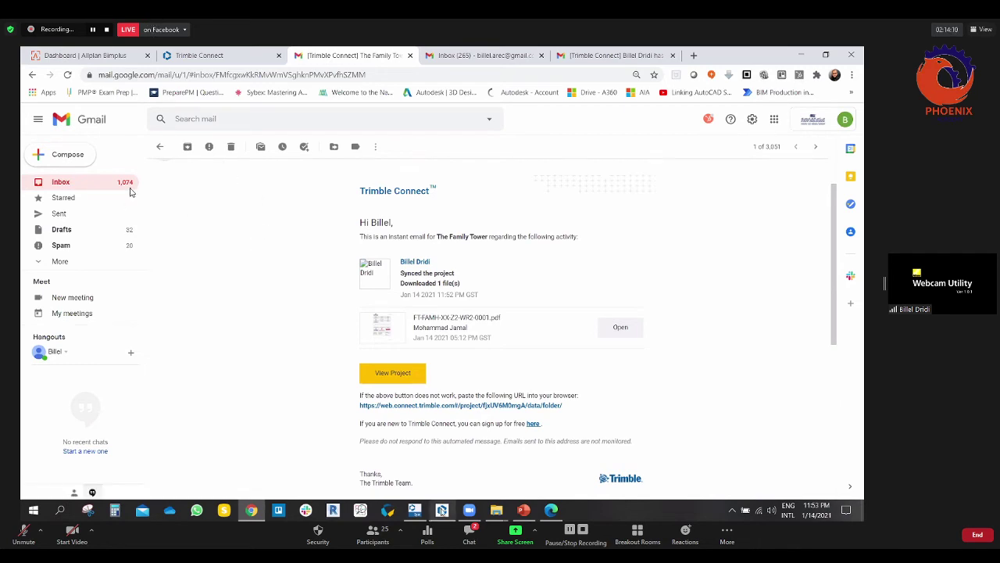
Step: Bring the Sync window back, close the empty Snow Tower preview and reposition the window
left_click(414, 510)
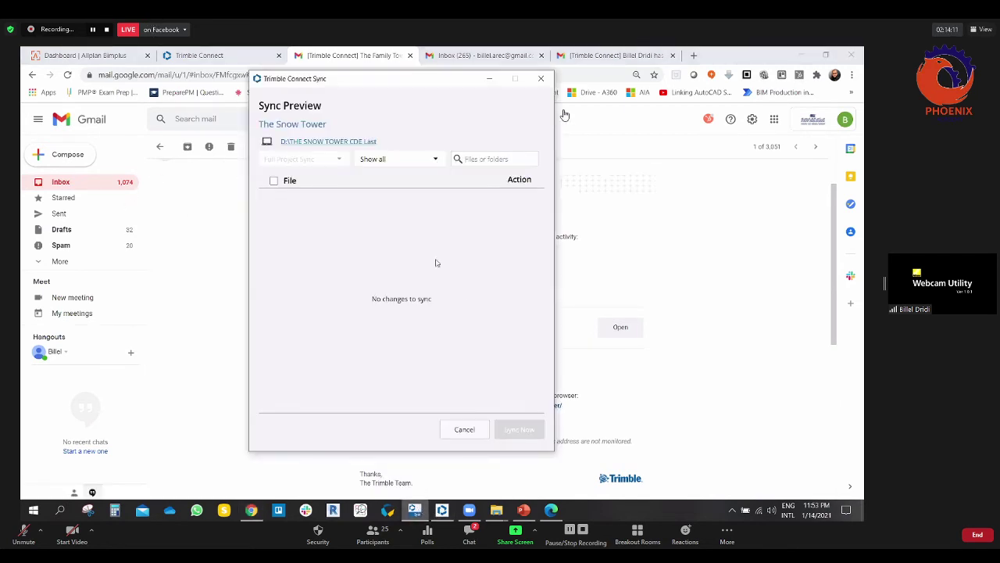
left_click(466, 430)
left_click_drag(412, 87, 372, 77)
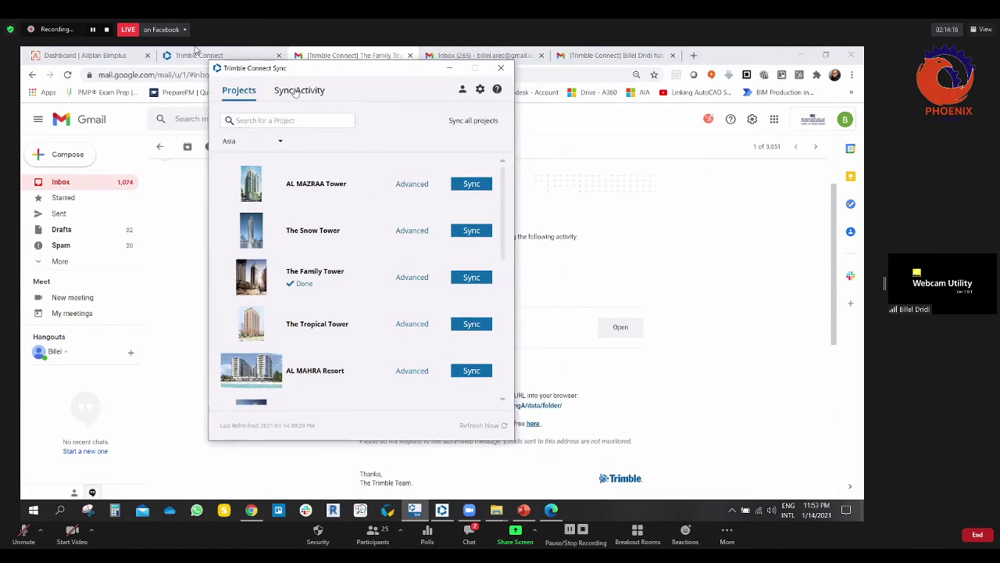
left_click_drag(372, 84, 416, 91)
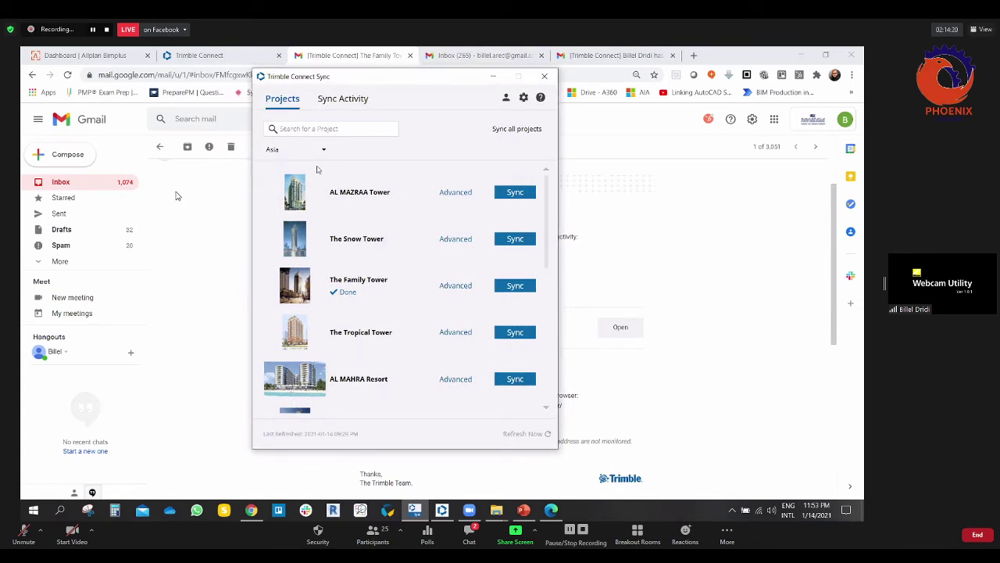
scroll(407, 276, "down", 2)
scroll(397, 313, "up", 2)
Step: Open the Sync Activity tab and scroll through the completed file uploads
left_click(348, 100)
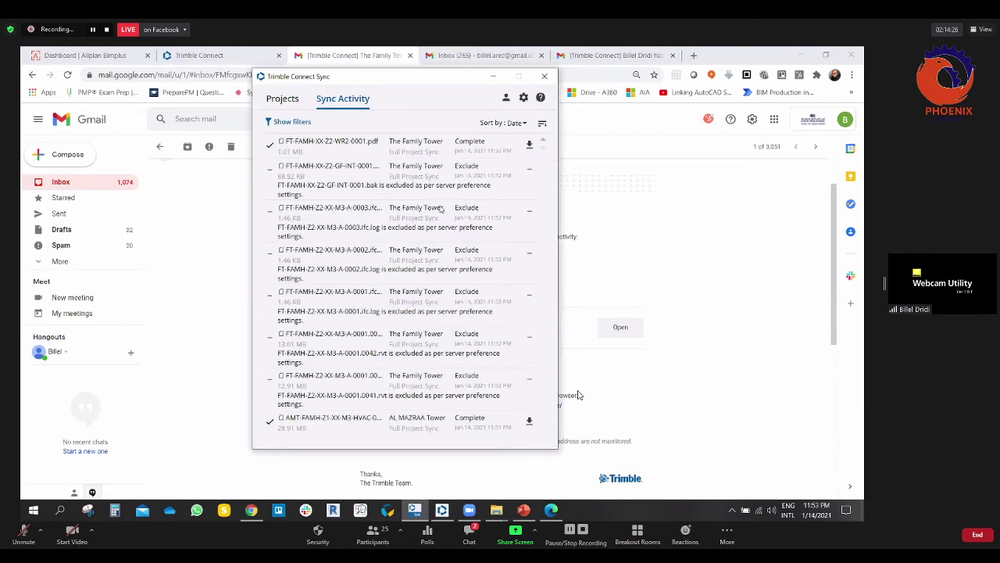
scroll(391, 256, "down", 10)
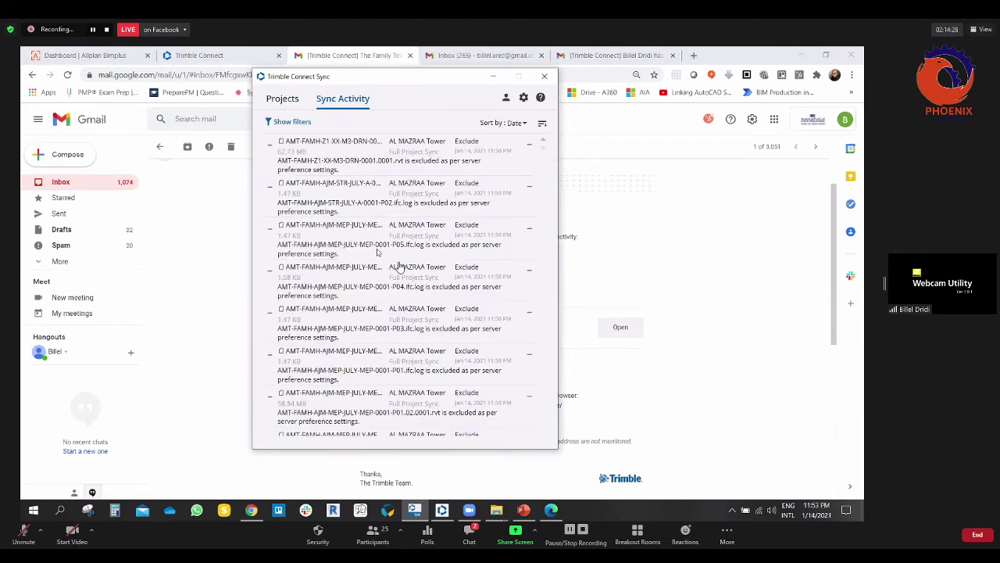
scroll(405, 259, "down", 10)
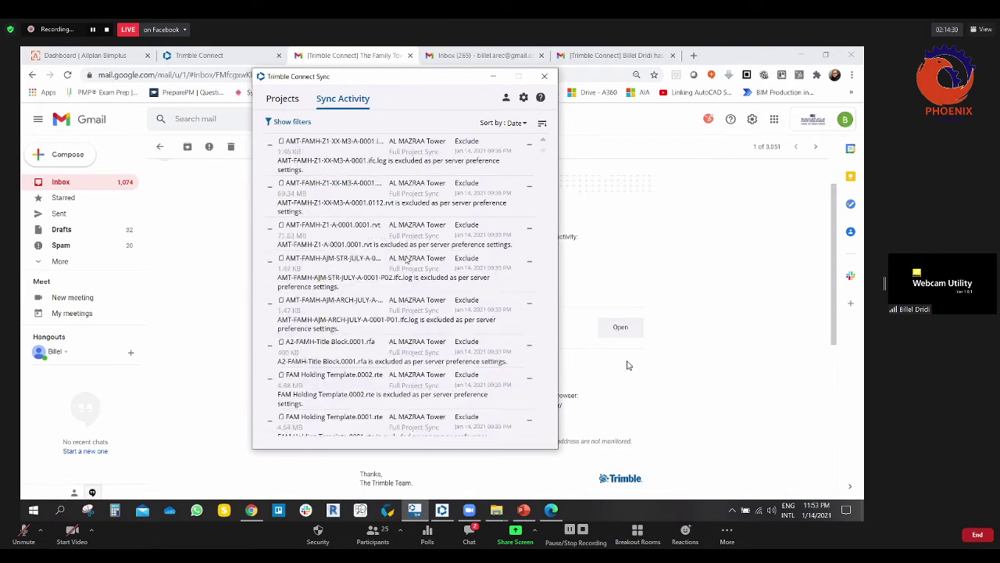
scroll(405, 259, "down", 10)
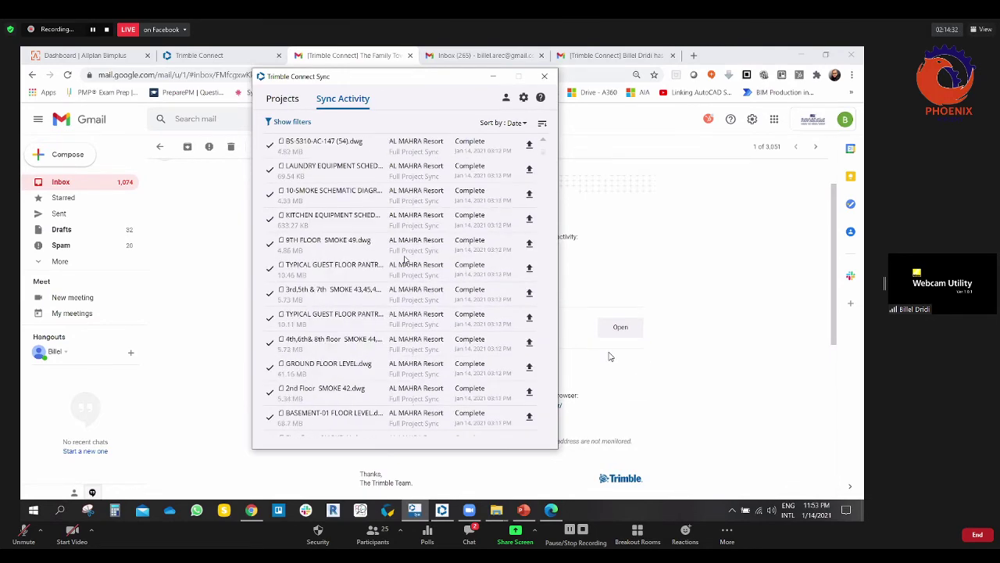
scroll(405, 259, "down", 3)
left_click(507, 97)
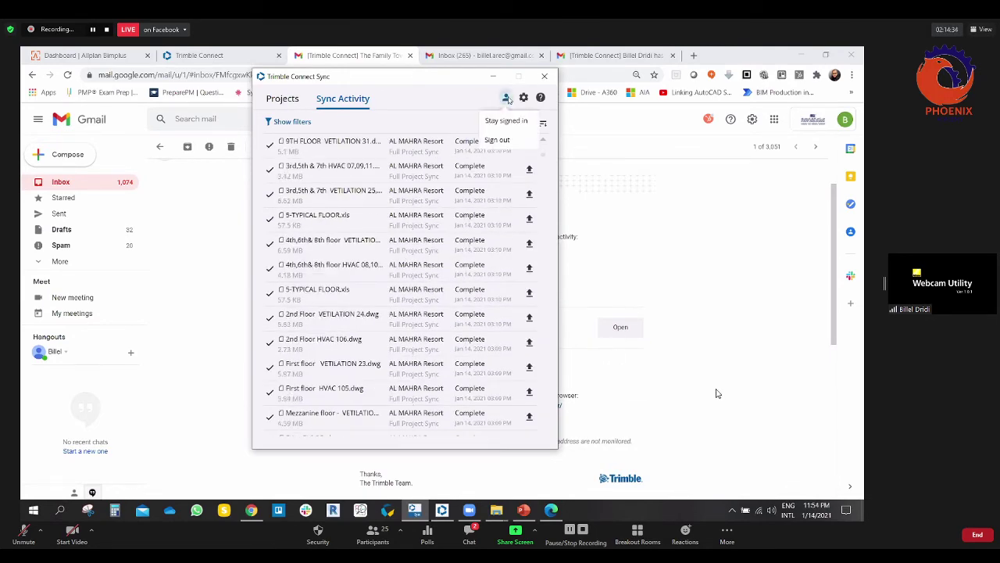
left_click(464, 103)
Step: Sort the activity list by Size, then back to Date with the original direction
left_click(504, 123)
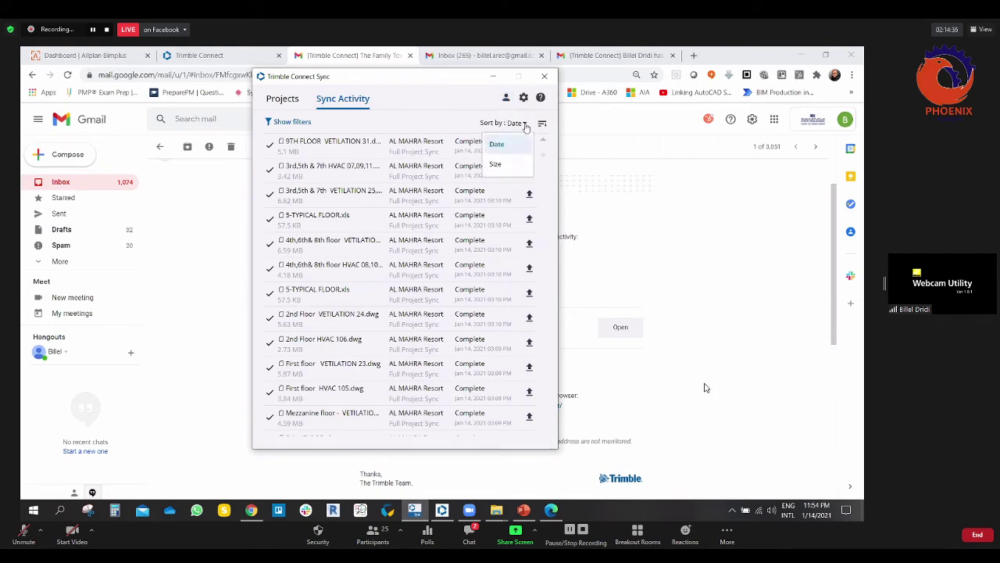
left_click(495, 165)
left_click(504, 122)
left_click(496, 143)
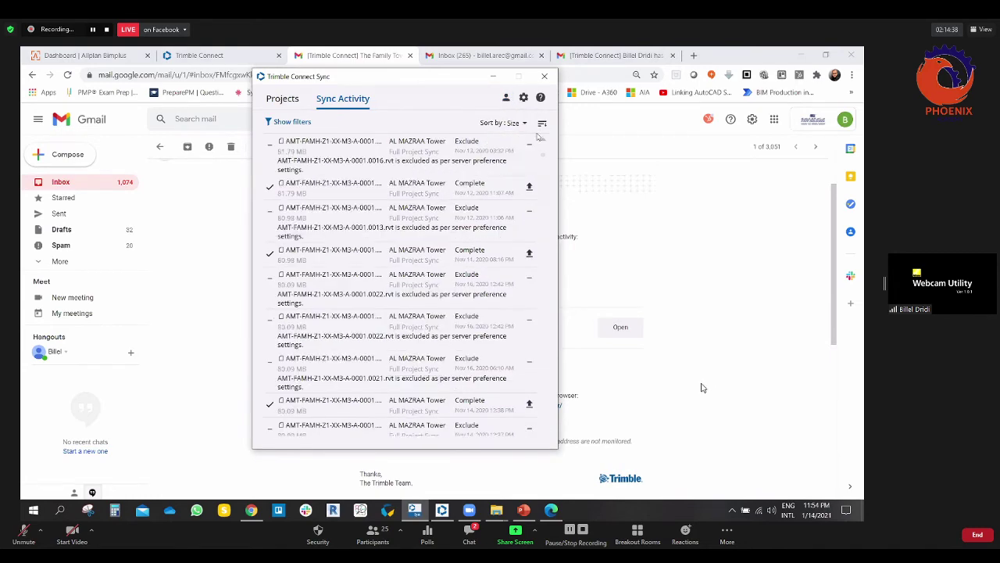
left_click(545, 125)
left_click(545, 124)
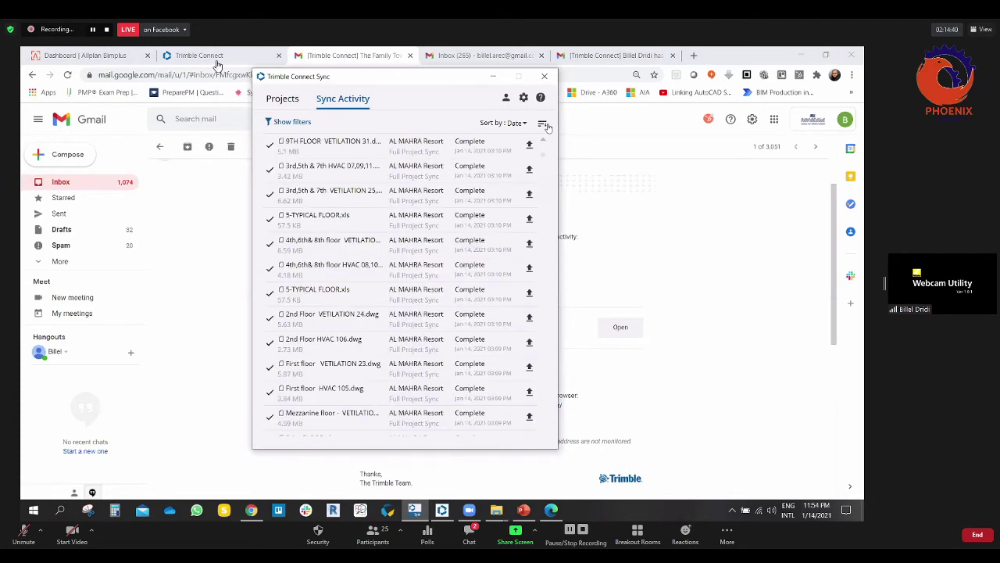
Step: Show the activity filters and set the status filter to Error, then Cancelled
left_click(304, 122)
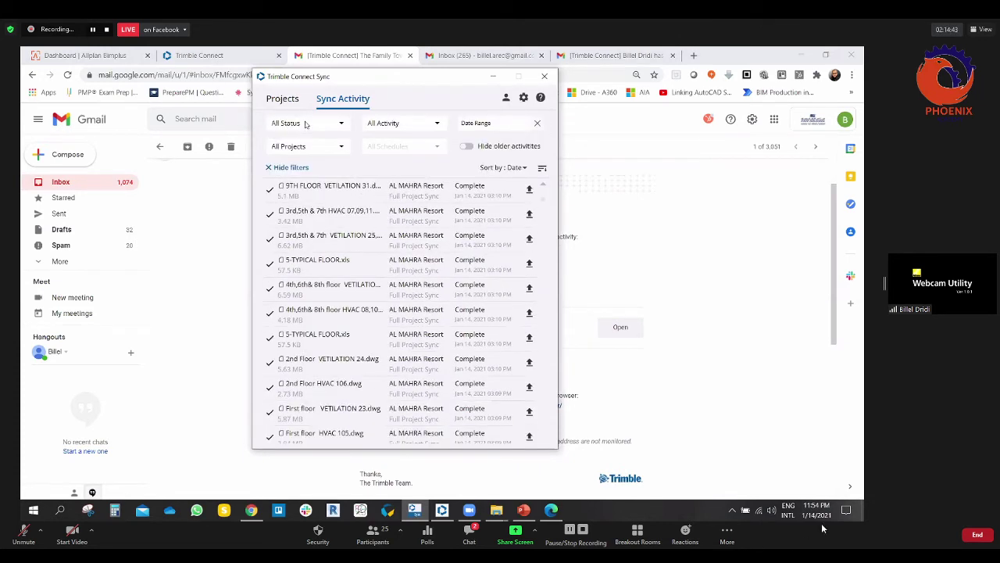
left_click(346, 126)
left_click(469, 531)
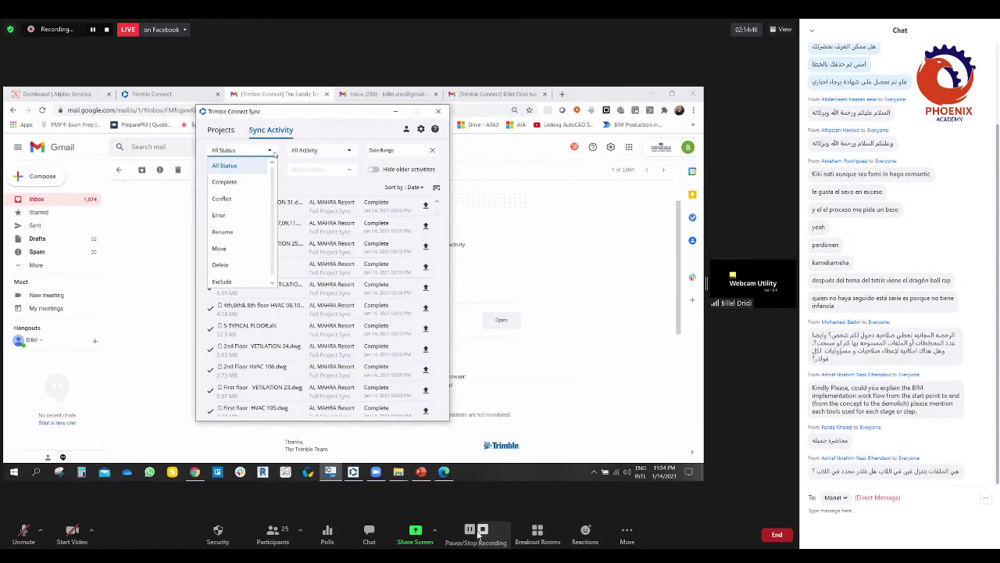
left_click(219, 215)
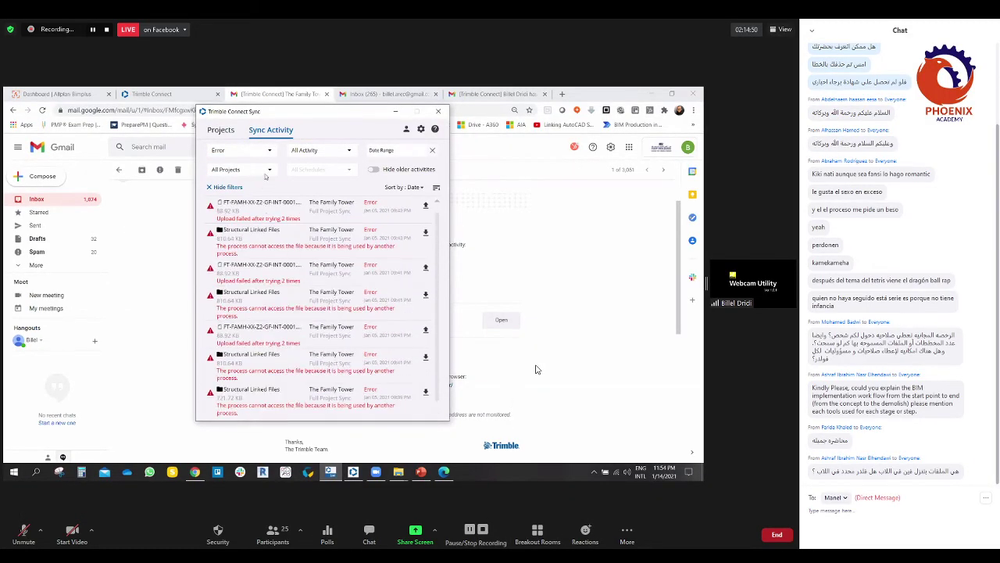
left_click(258, 150)
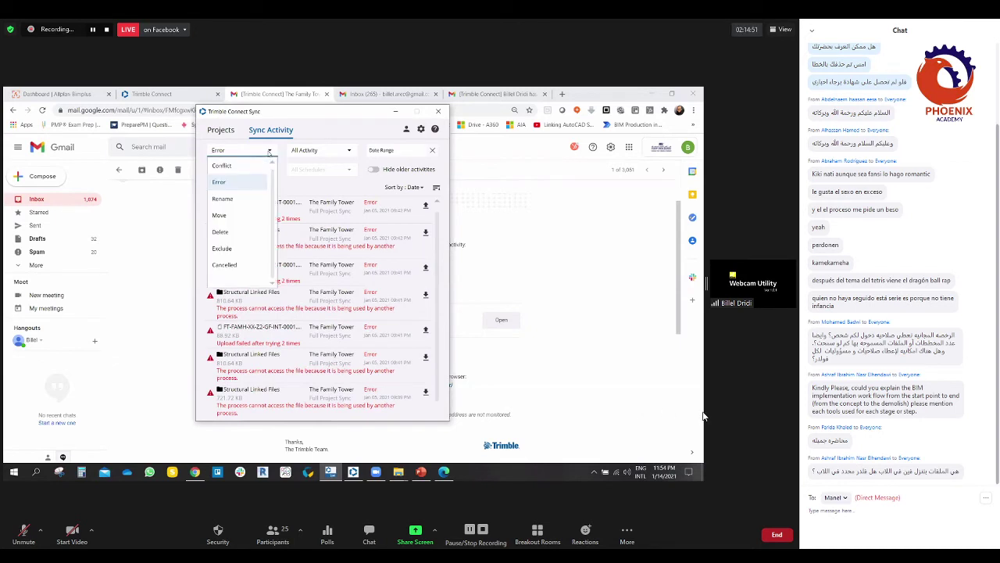
left_click(224, 265)
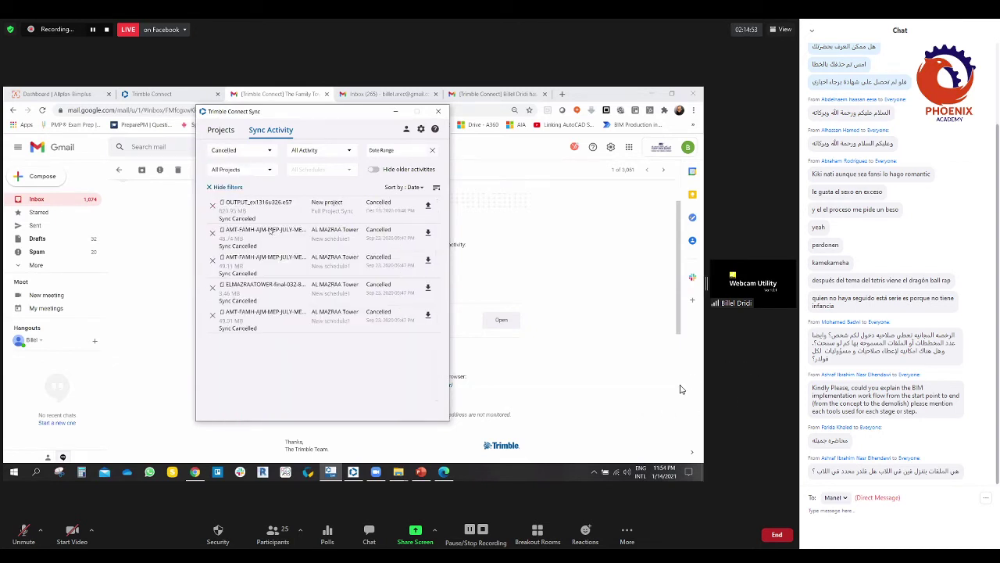
Step: Switch the status filter to Complete and finally Delete, then scroll the results
left_click(270, 150)
left_click(273, 535)
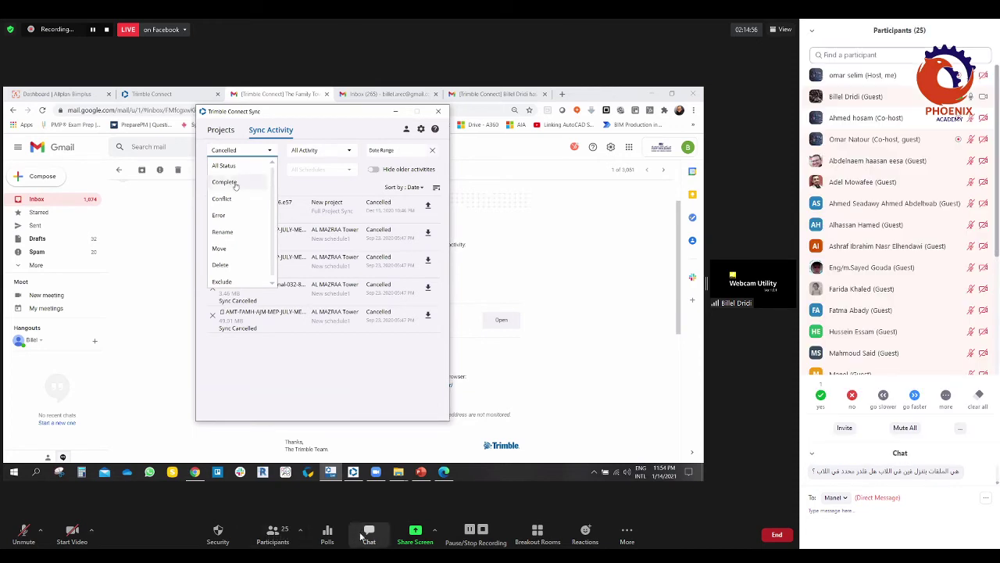
left_click(235, 184)
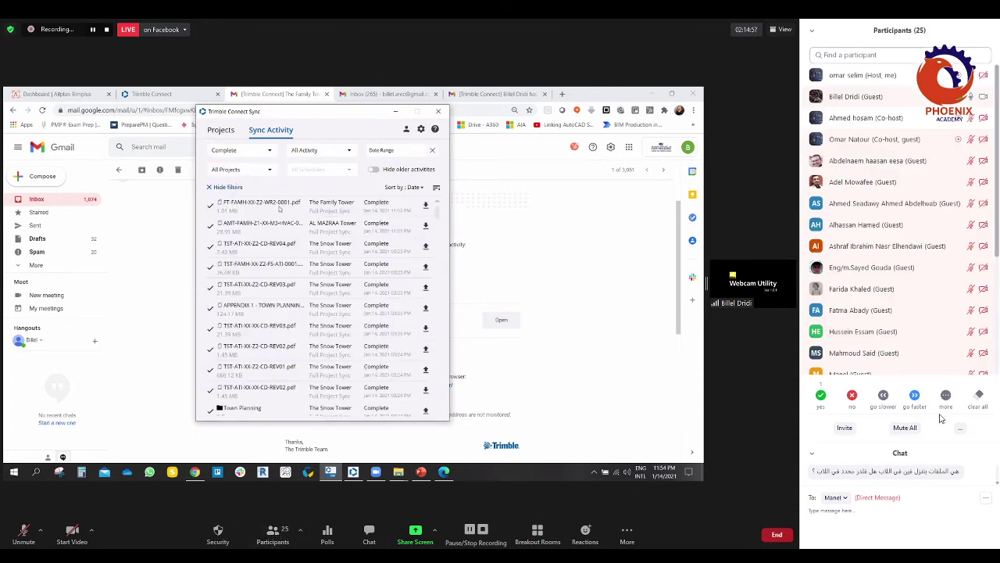
left_click(263, 151)
scroll(237, 224, "down", 1)
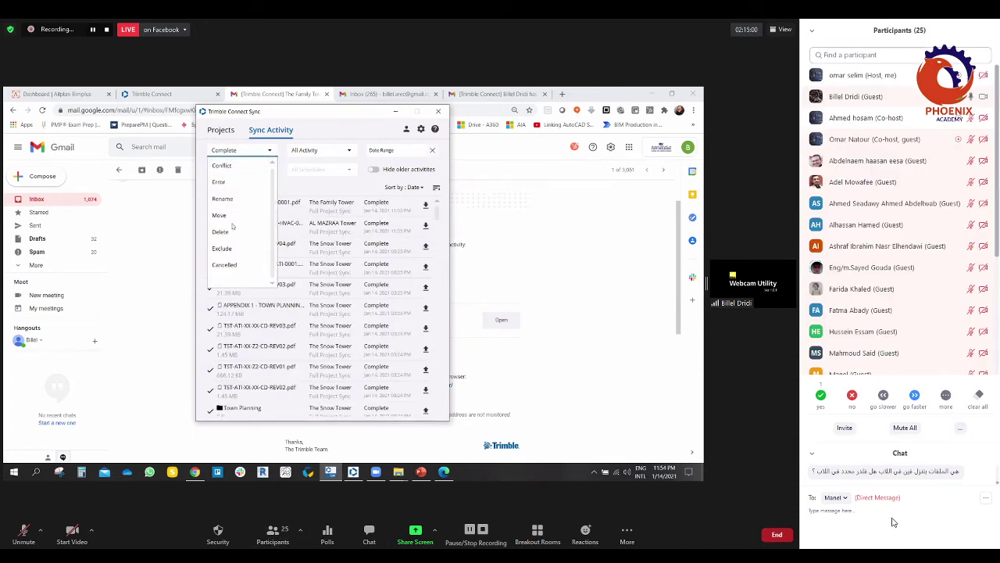
left_click(225, 231)
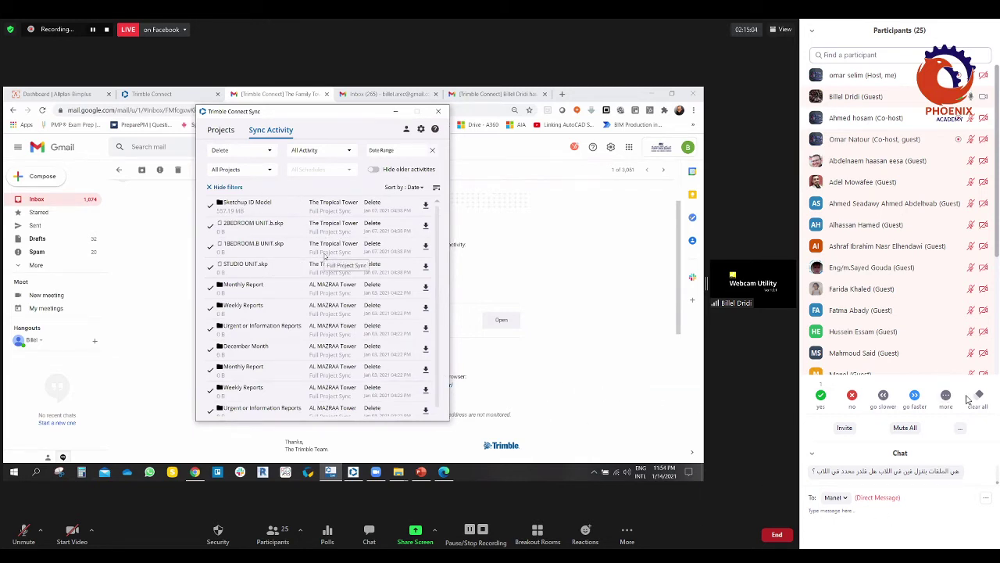
scroll(352, 285, "down", 5)
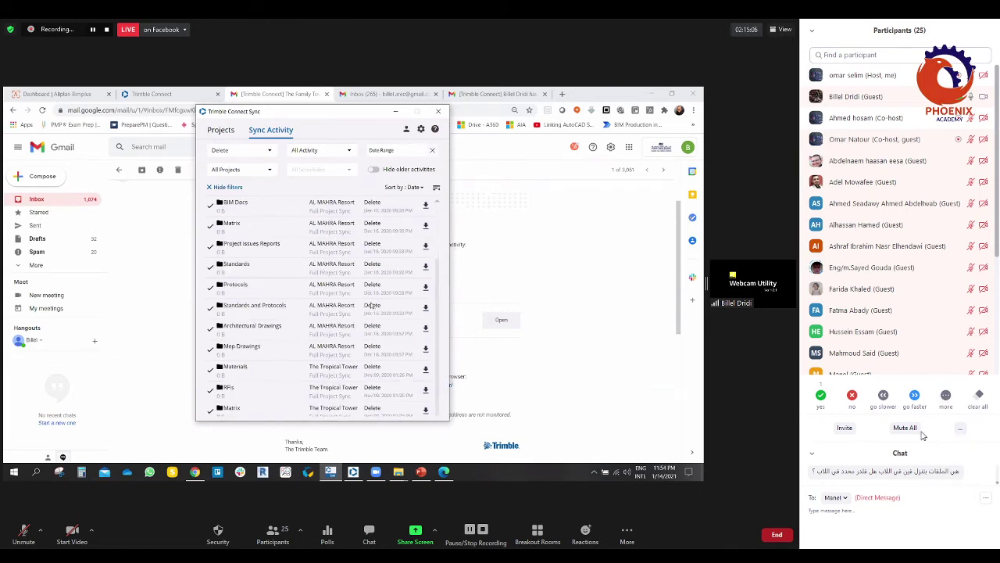
scroll(373, 252, "up", 5)
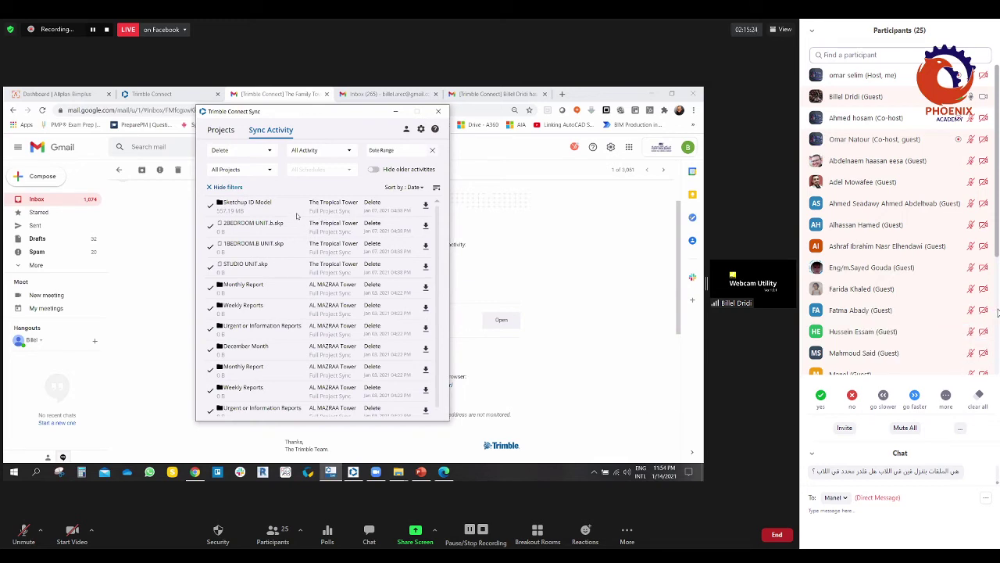
scroll(989, 254, "down", 3)
scroll(988, 254, "up", 3)
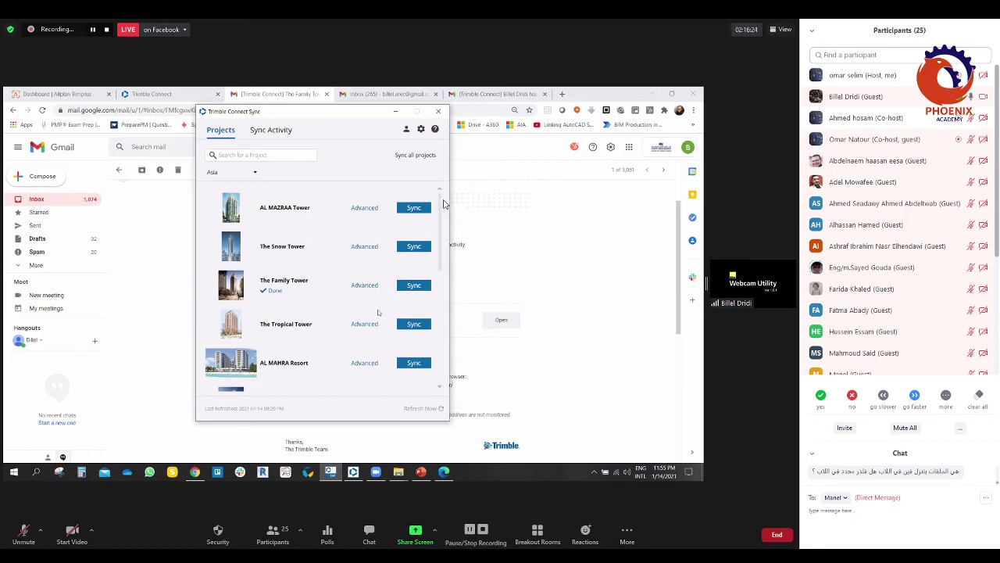
Step: Glance at sync activity, return to the project list and keep Asia as the region
left_click(258, 133)
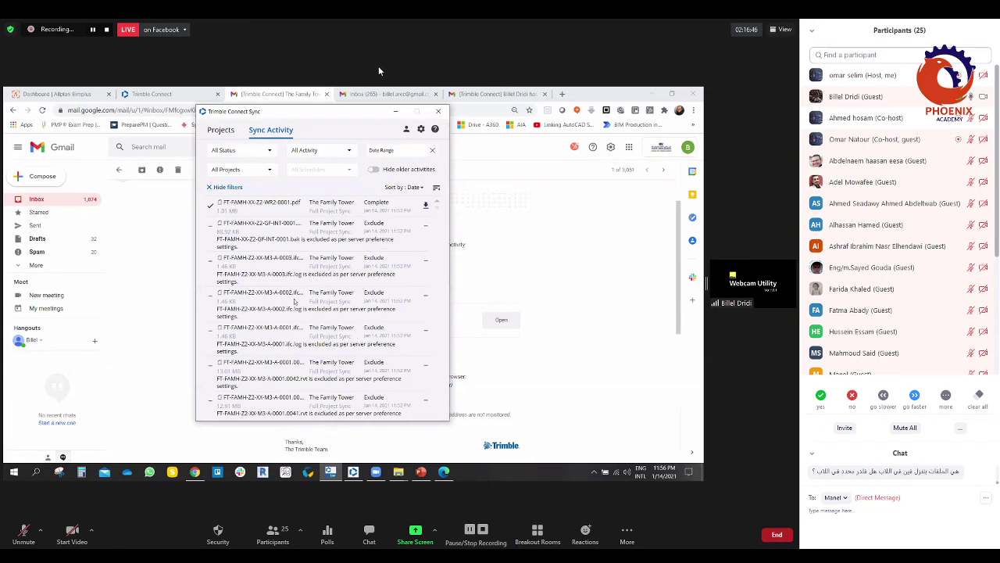
left_click(222, 131)
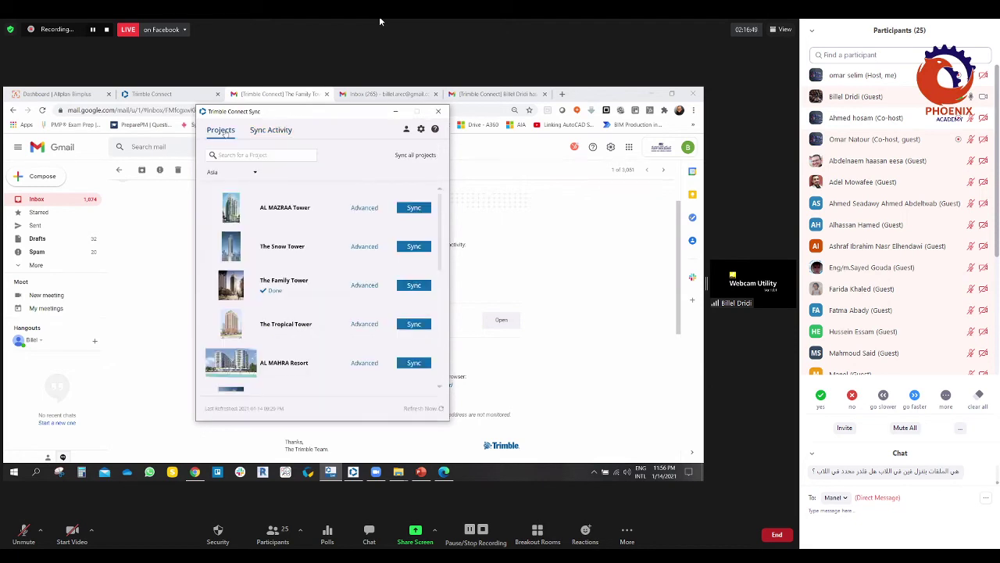
left_click(255, 173)
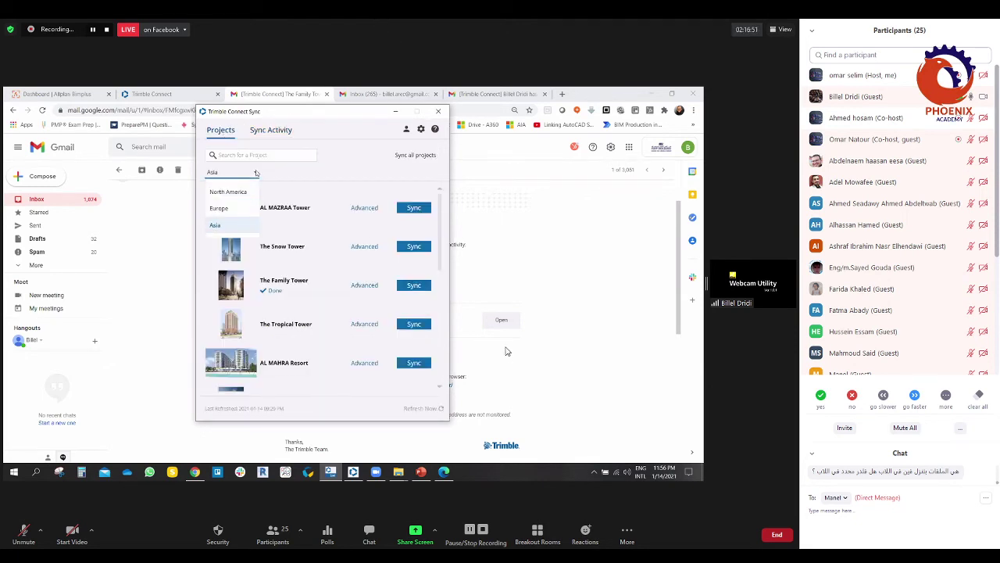
left_click(305, 174)
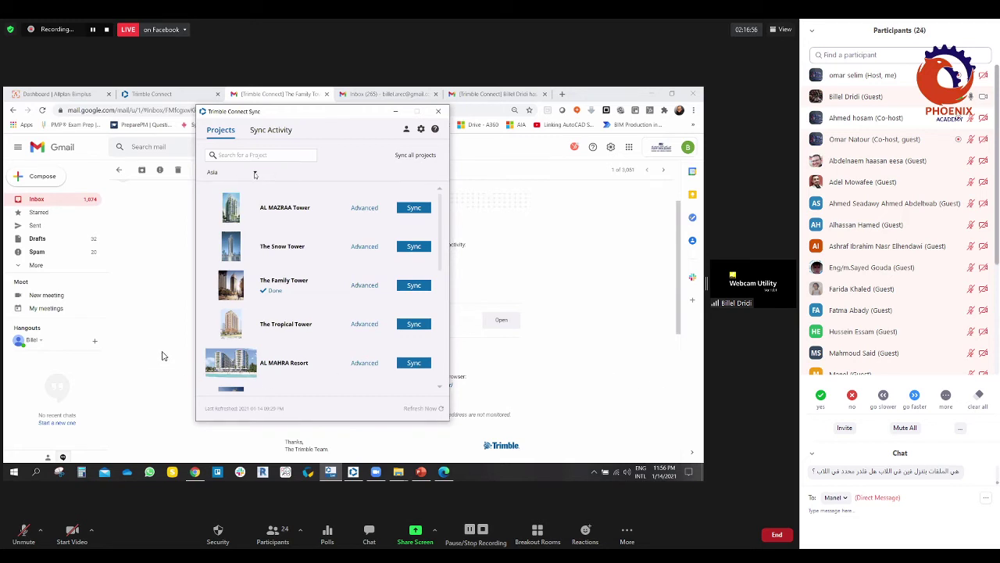
left_click(254, 173)
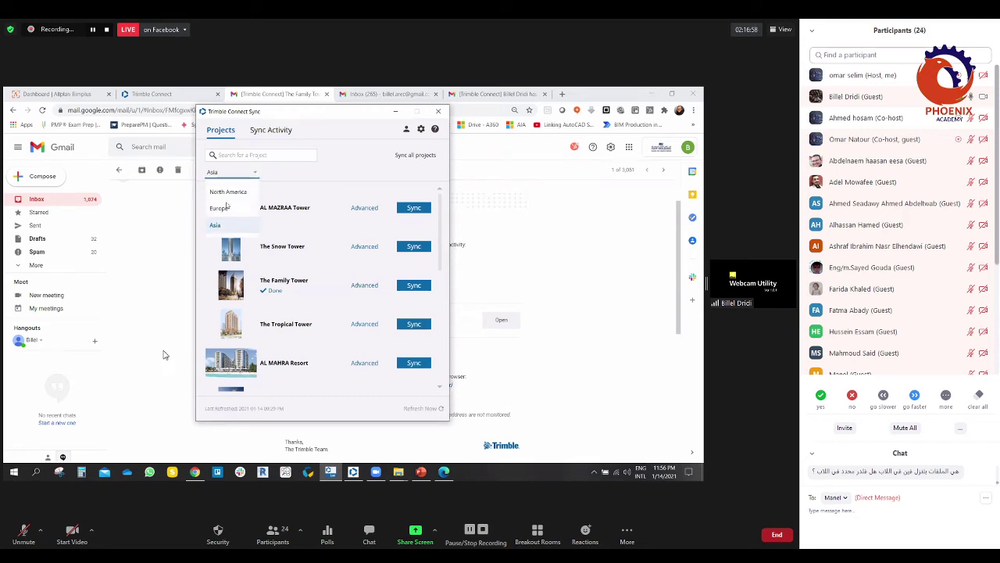
left_click(290, 173)
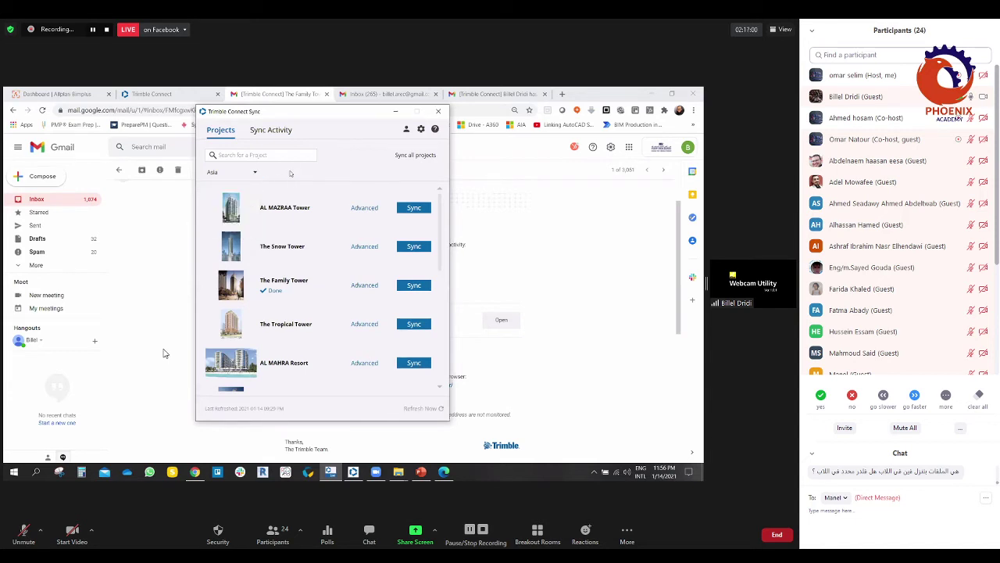
Step: Focus the Search for a Project box and scroll through the Asia project list
left_click(255, 155)
scroll(367, 345, "down", 1)
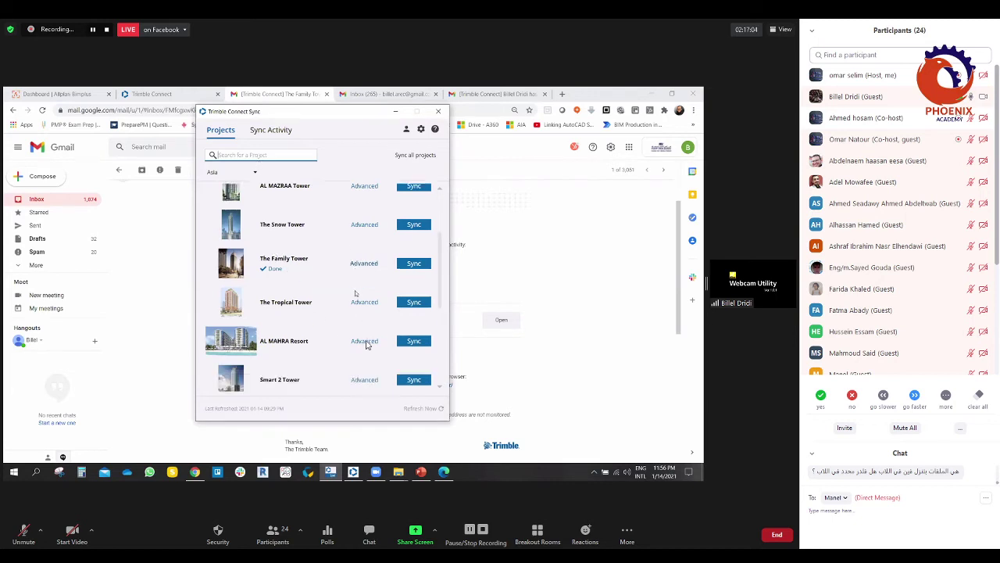
scroll(367, 346, "up", 1)
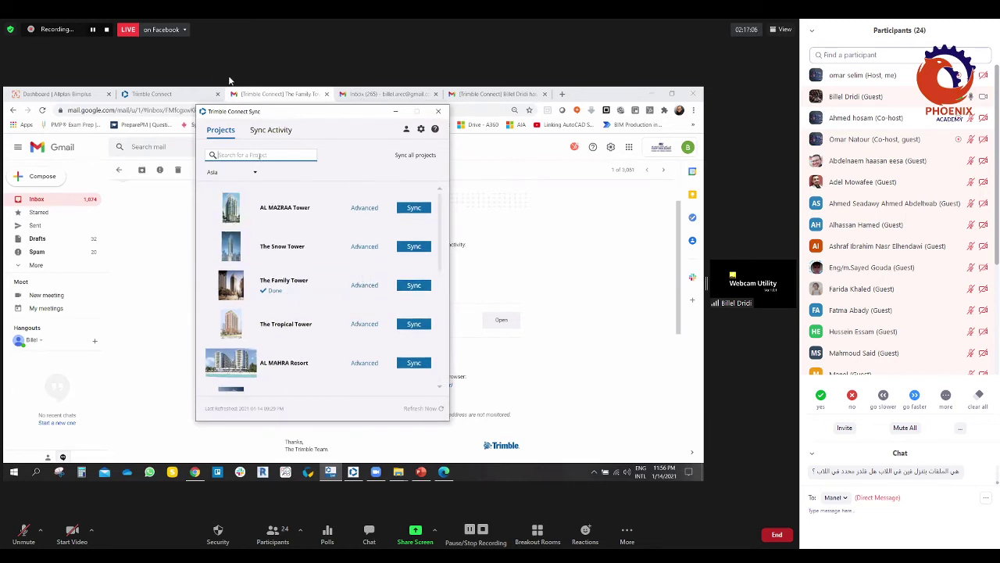
scroll(397, 266, "down", 3)
scroll(402, 308, "up", 3)
scroll(403, 308, "down", 2)
scroll(402, 308, "up", 2)
Step: Open Preferences and review the Alerts tab's notification and conflict settings
left_click(420, 129)
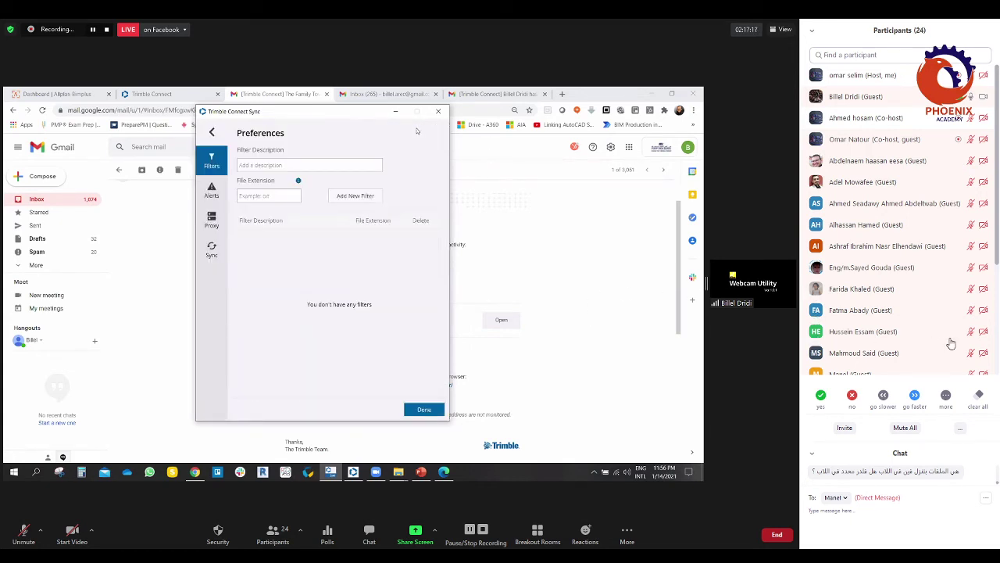
left_click(211, 190)
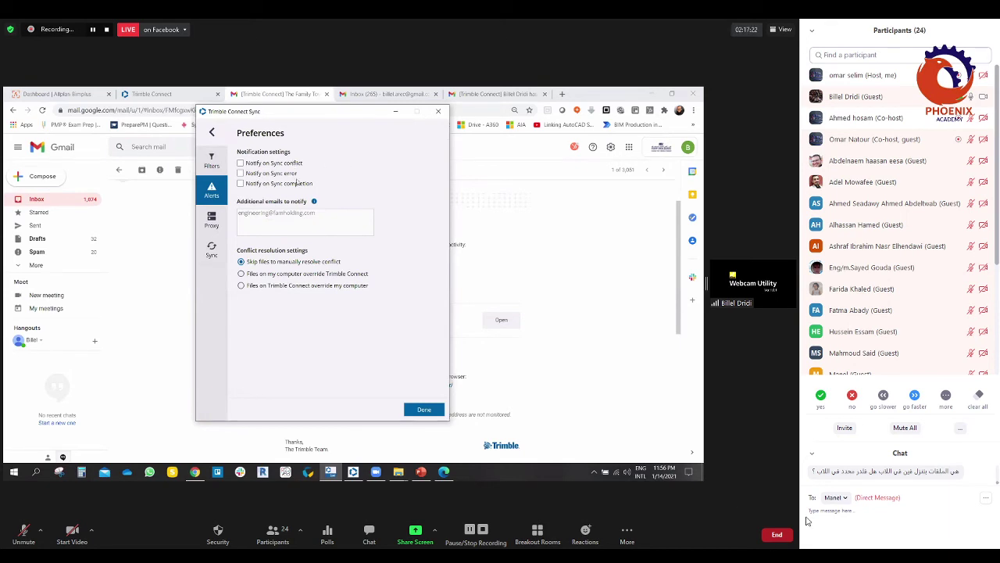
scroll(875, 312, "down", 5)
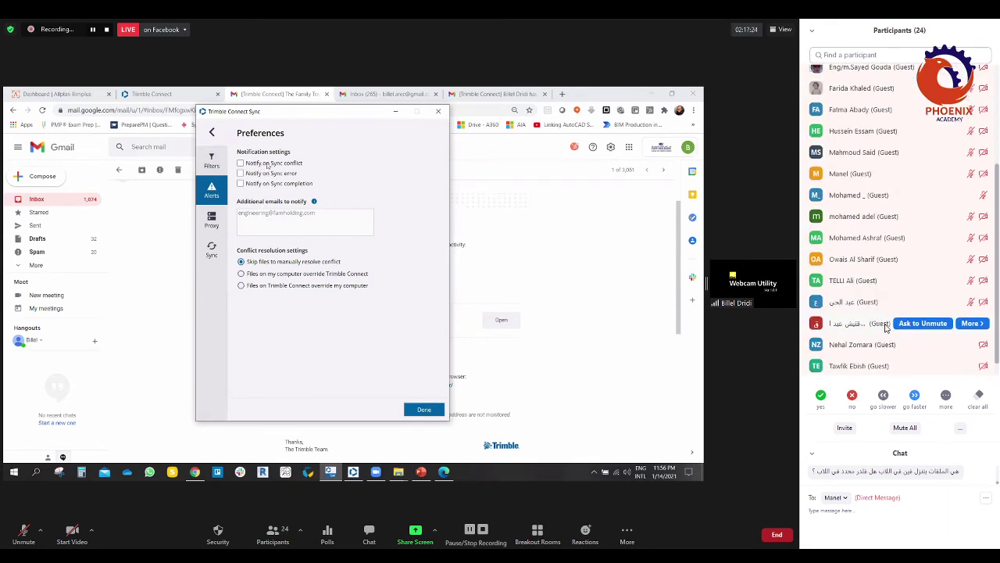
scroll(879, 326, "up", 5)
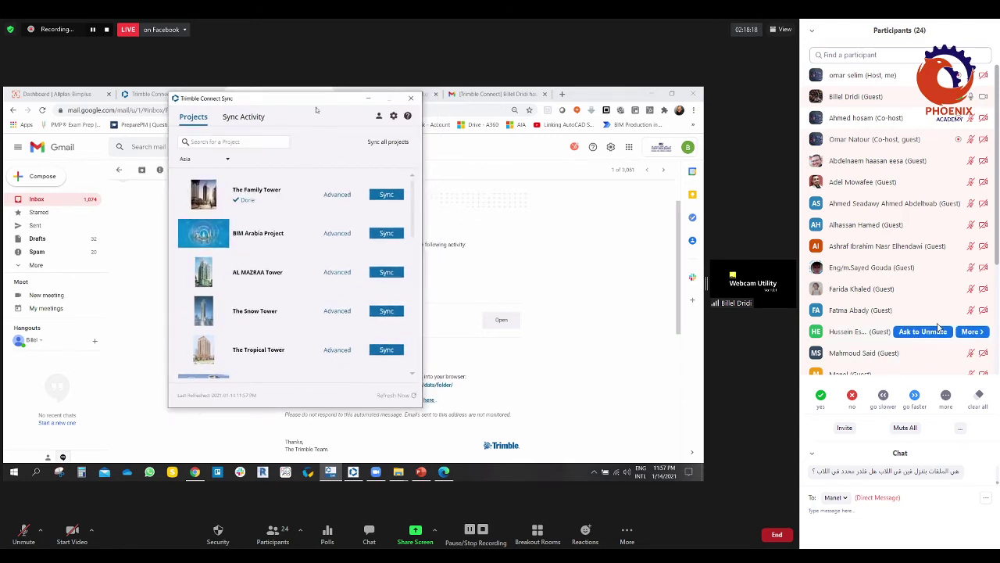
scroll(998, 305, "down", 5)
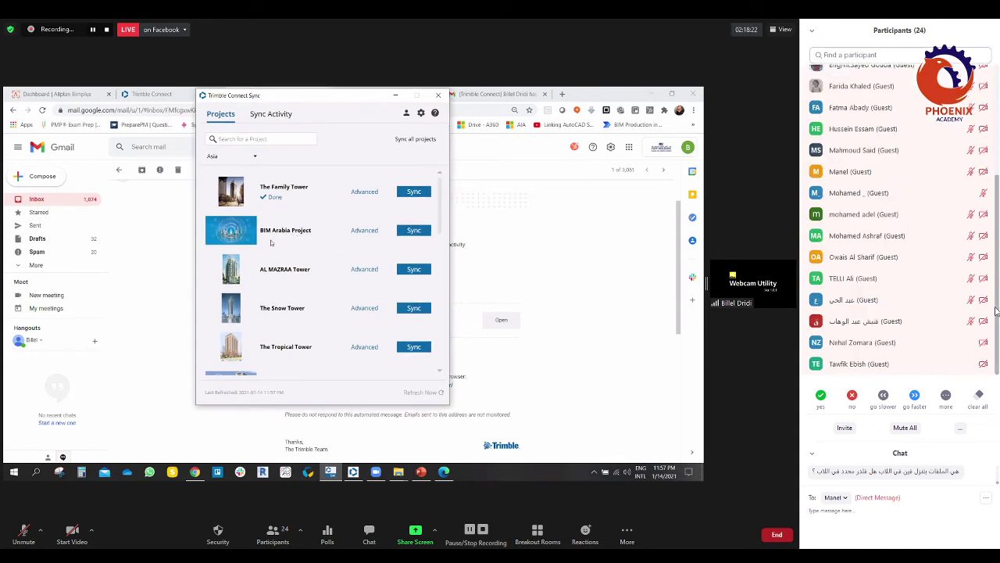
scroll(994, 242, "up", 3)
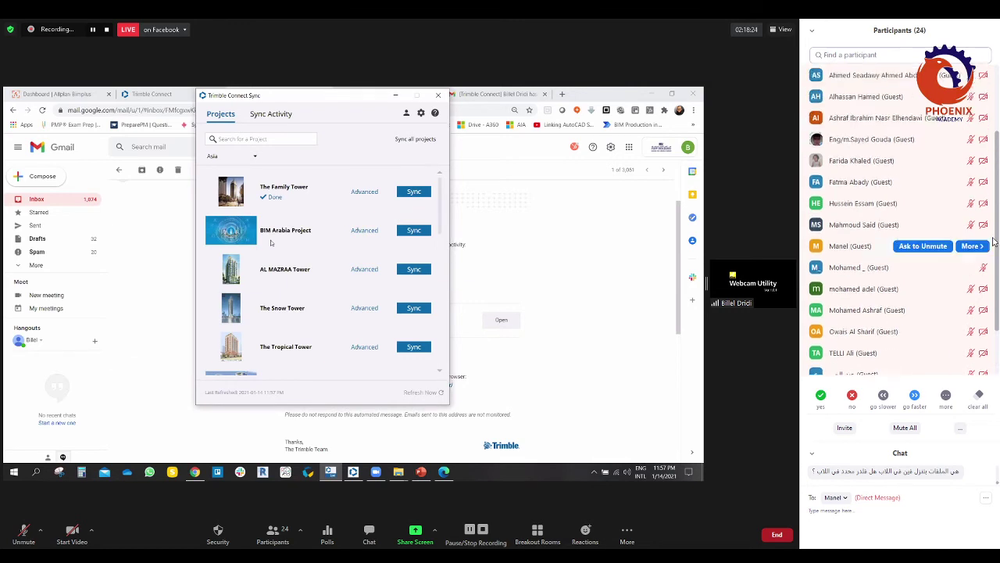
scroll(994, 242, "up", 4)
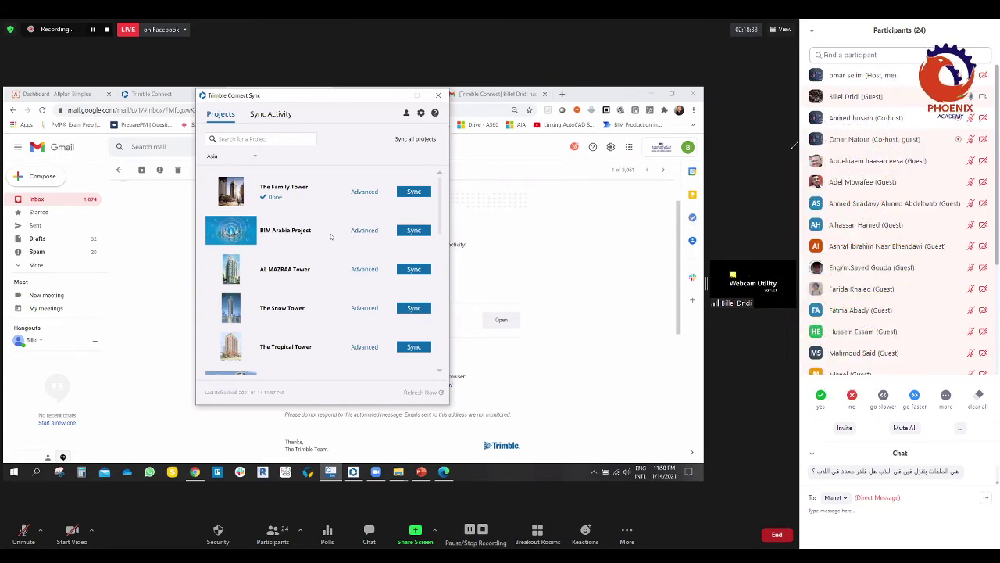
Step: Open BIM Arabia Project's Advanced page showing its manual Full Project Sync schedule
left_click(362, 231)
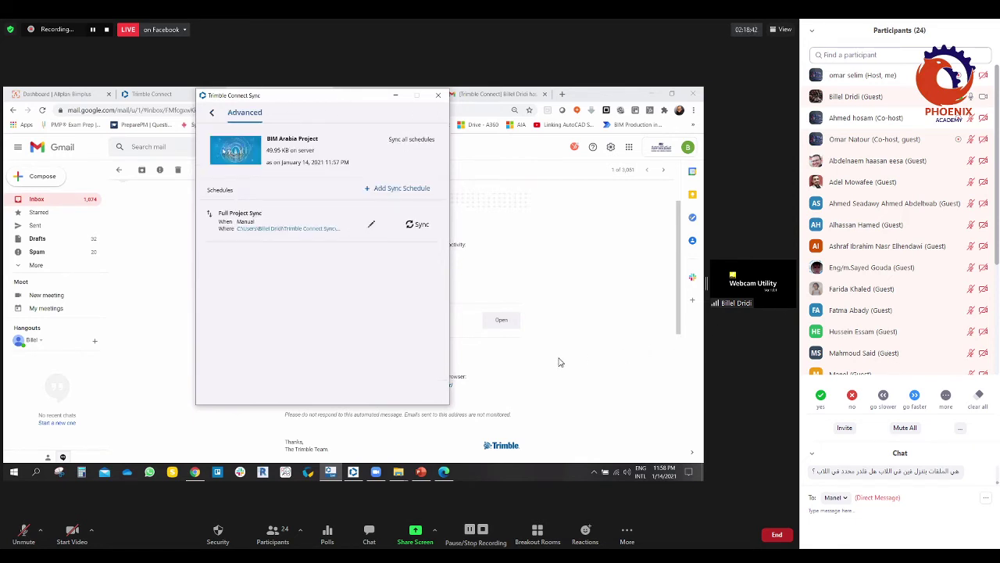
left_click_drag(342, 100, 333, 111)
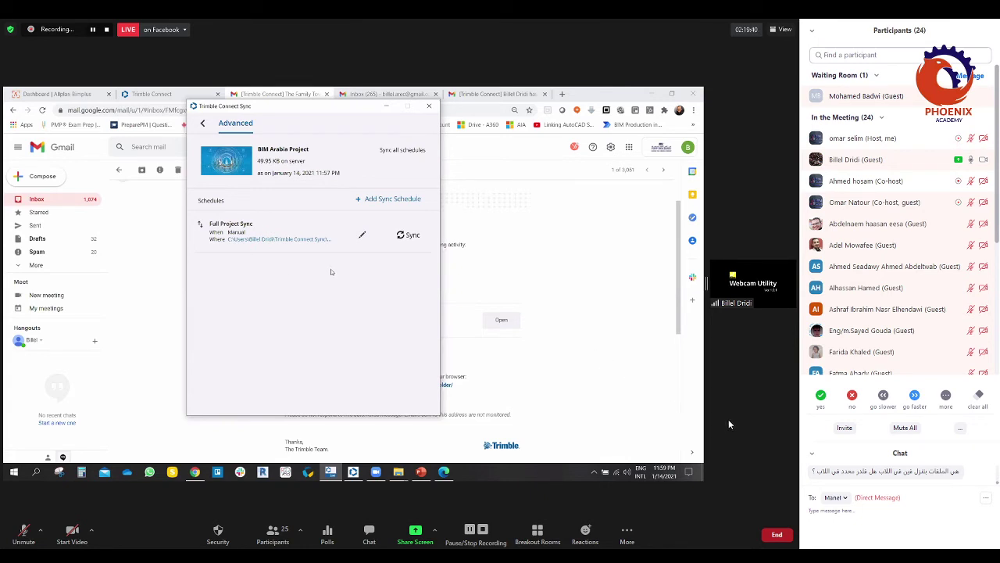
Step: Edit Full Project Sync, inspecting its name, bi-directional setting, local path and Folders tab
left_click(363, 236)
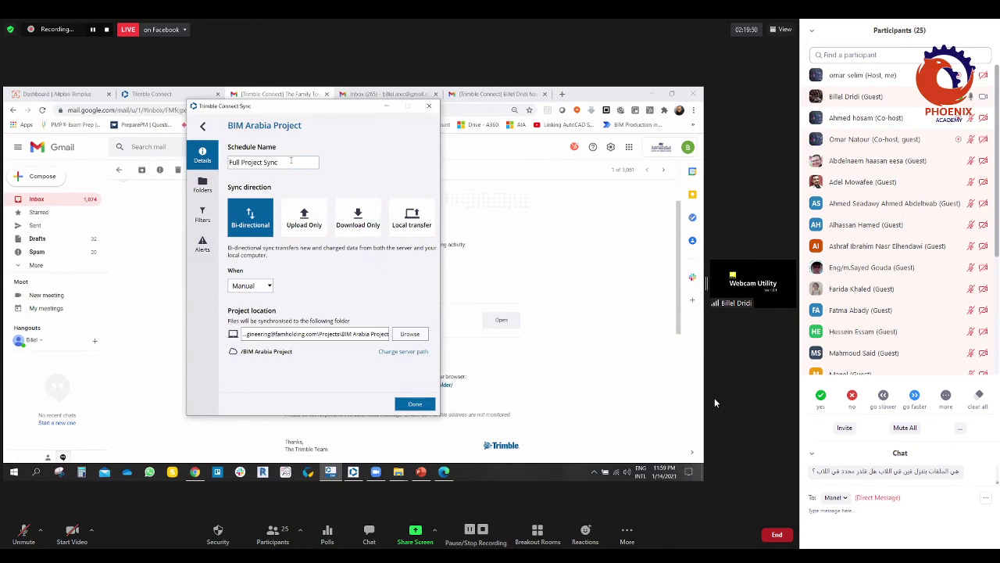
left_click_drag(291, 161, 241, 162)
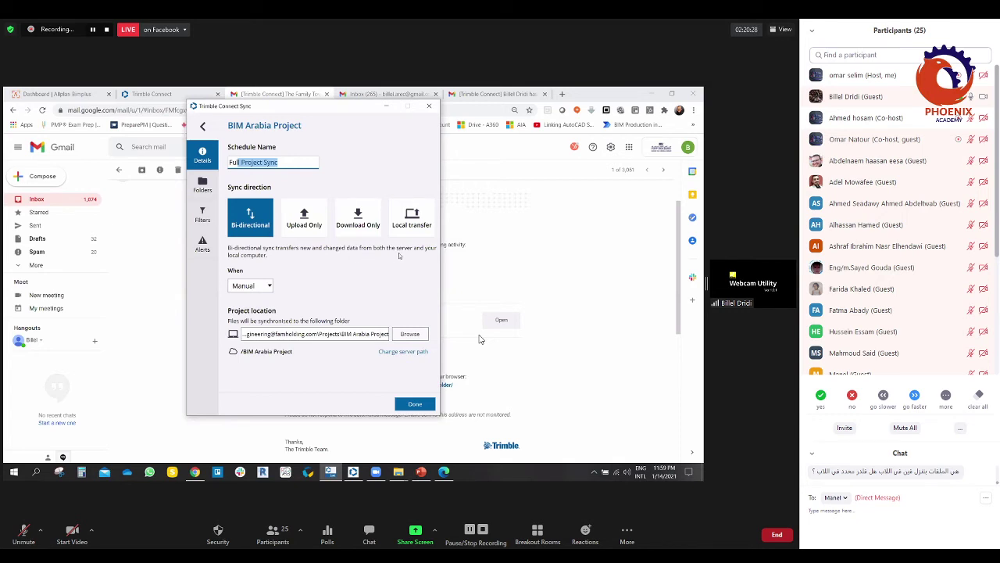
left_click(302, 226)
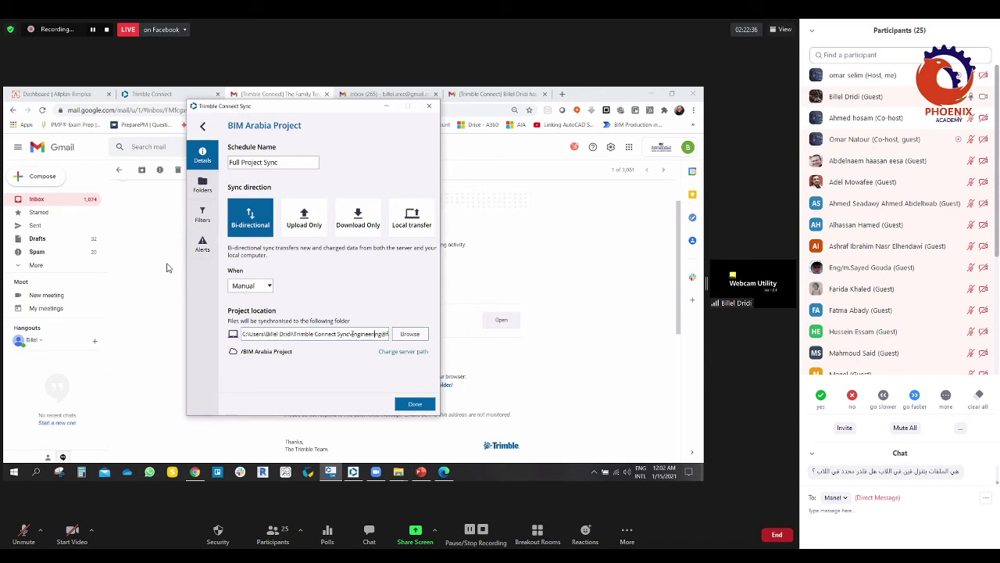
key("End")
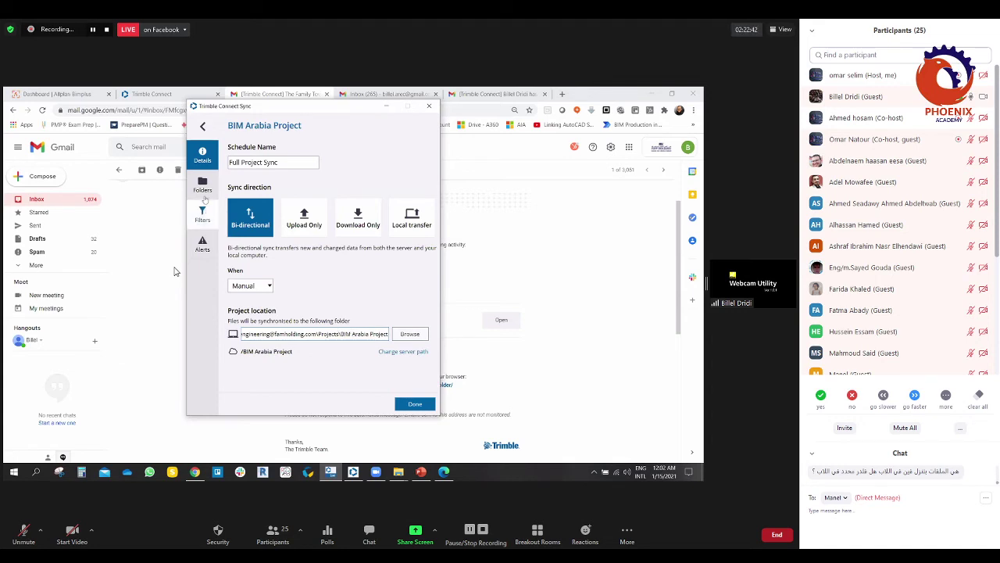
left_click(203, 188)
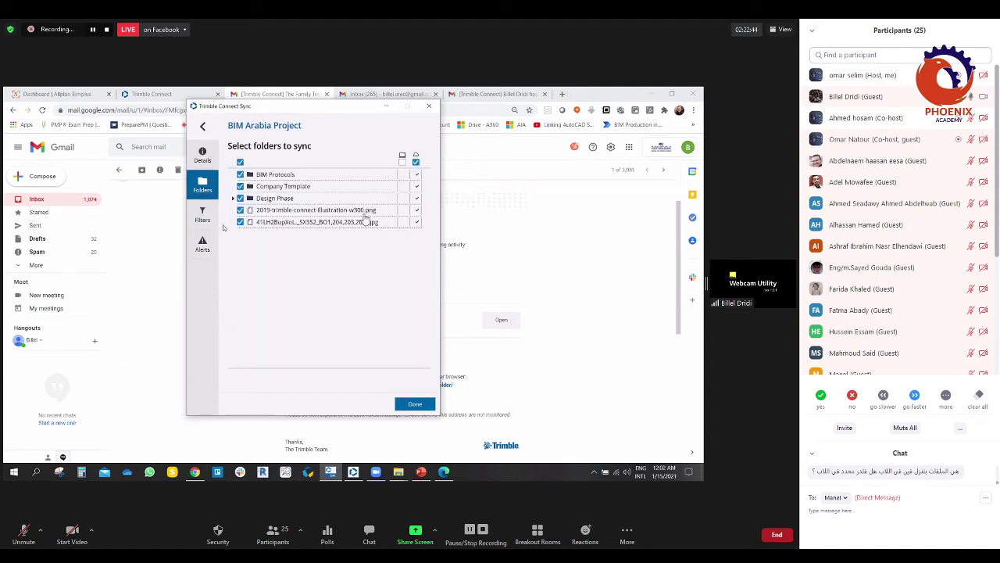
left_click(202, 156)
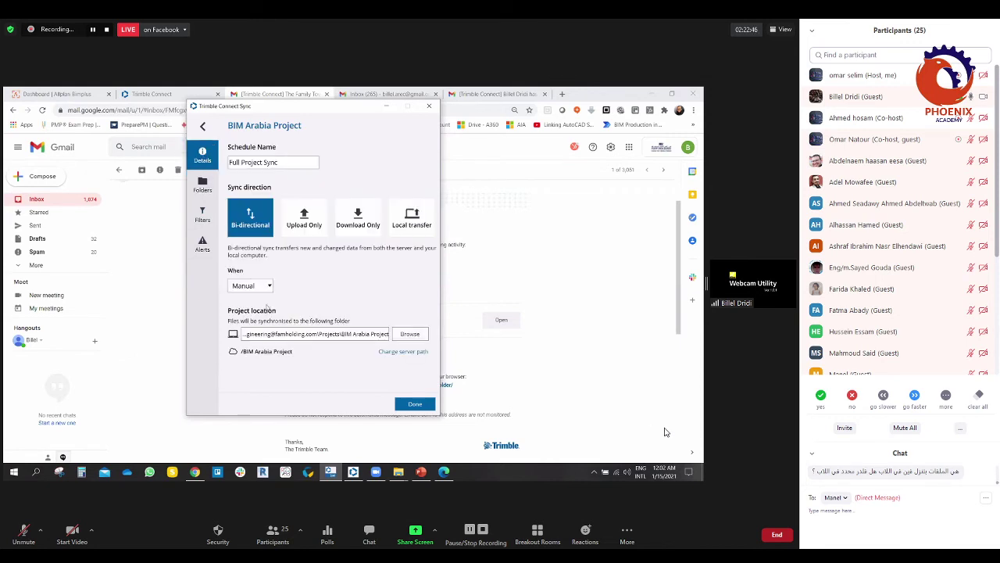
Step: Create a new 'BIM ARABIA PROJECT' folder on DATA (D:) and accept it as the sync location
left_click(409, 334)
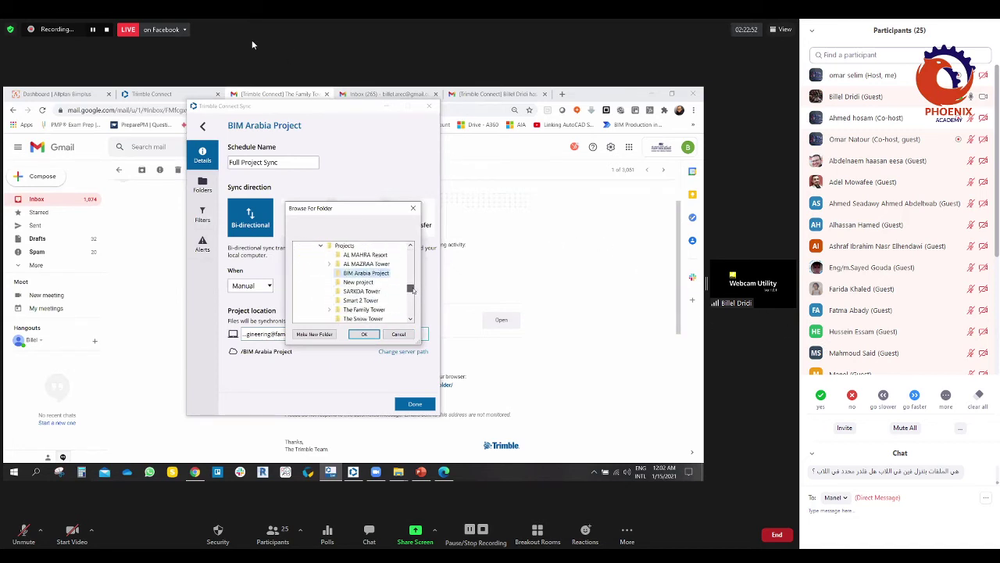
scroll(413, 290, "down", 3)
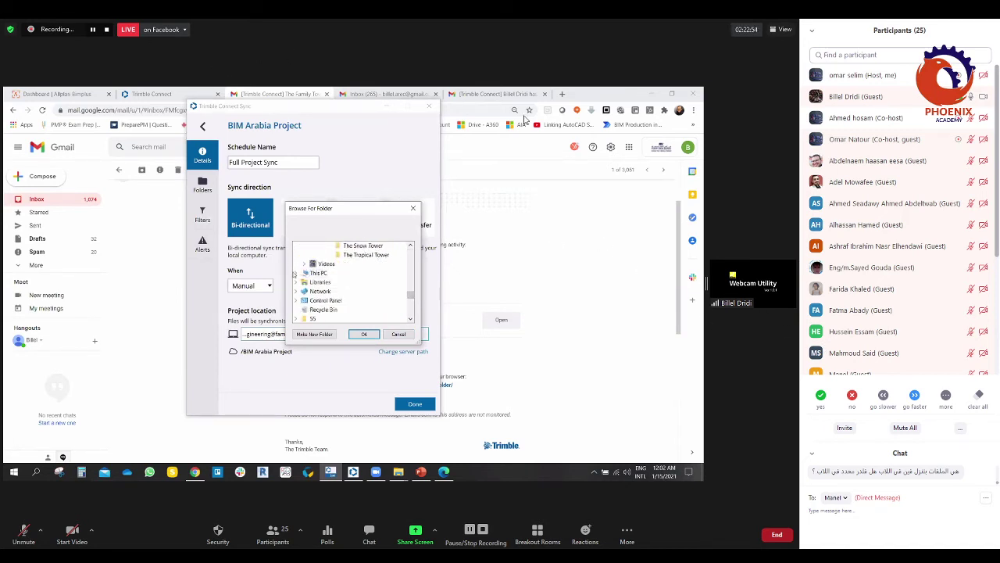
left_click(304, 273)
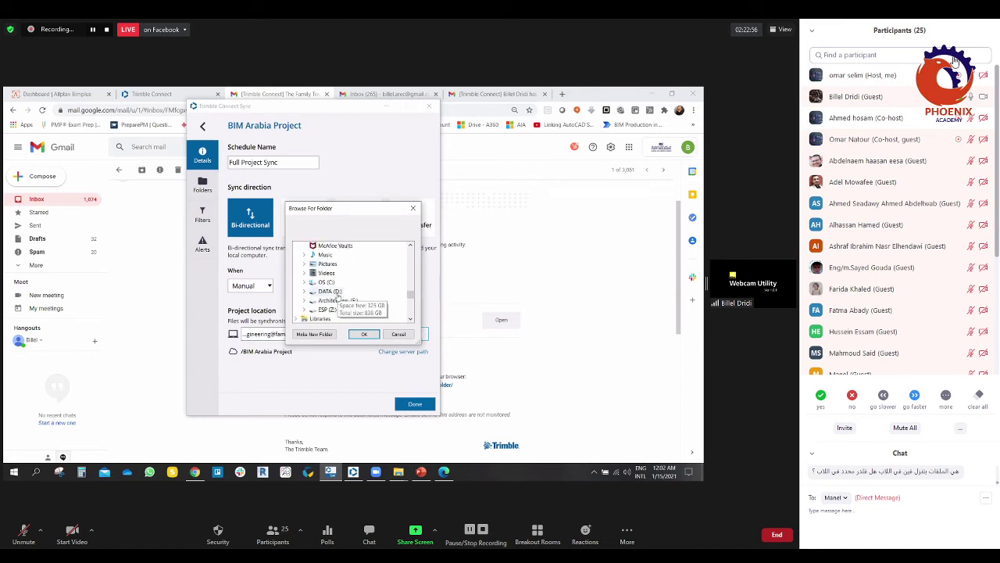
double_click(332, 291)
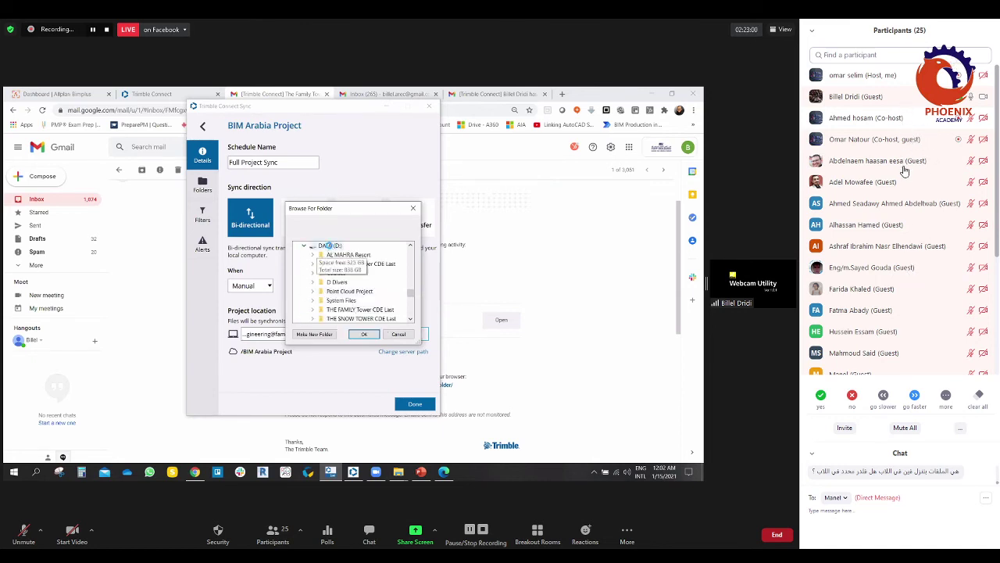
right_click(328, 245)
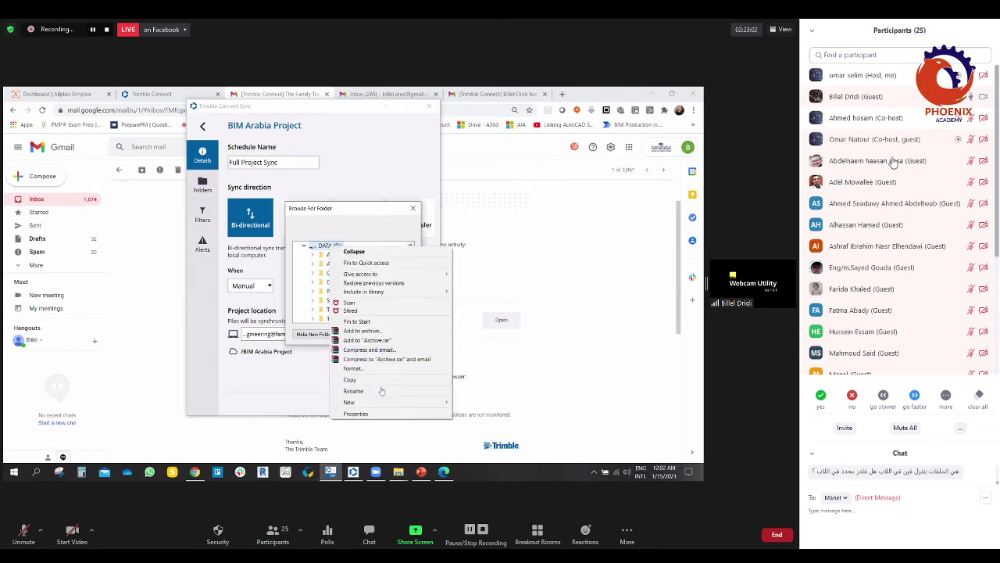
mouse_move(367, 402)
left_click(469, 402)
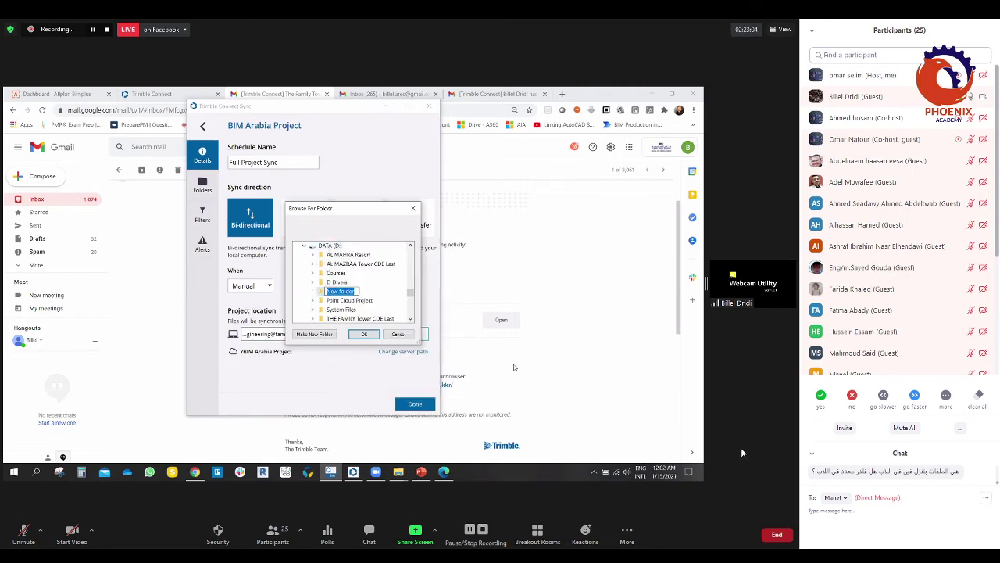
type("BIM ARABIA PROJEC")
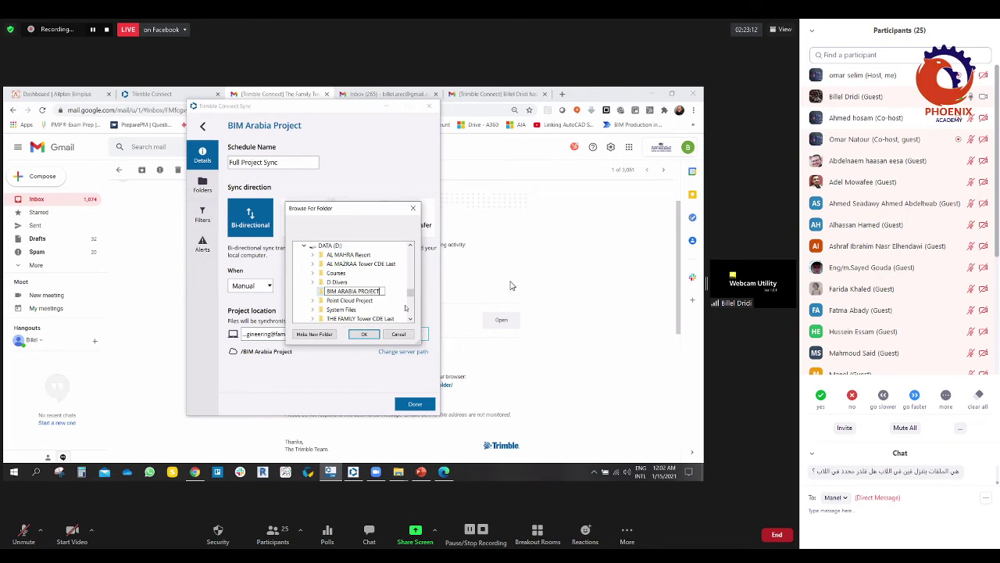
type("T")
key("Escape")
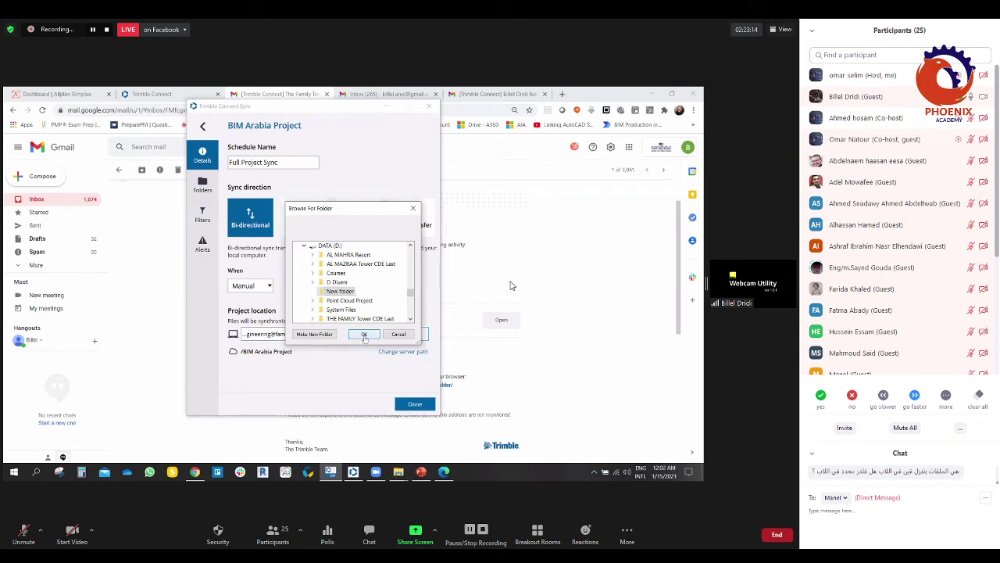
left_click(364, 334)
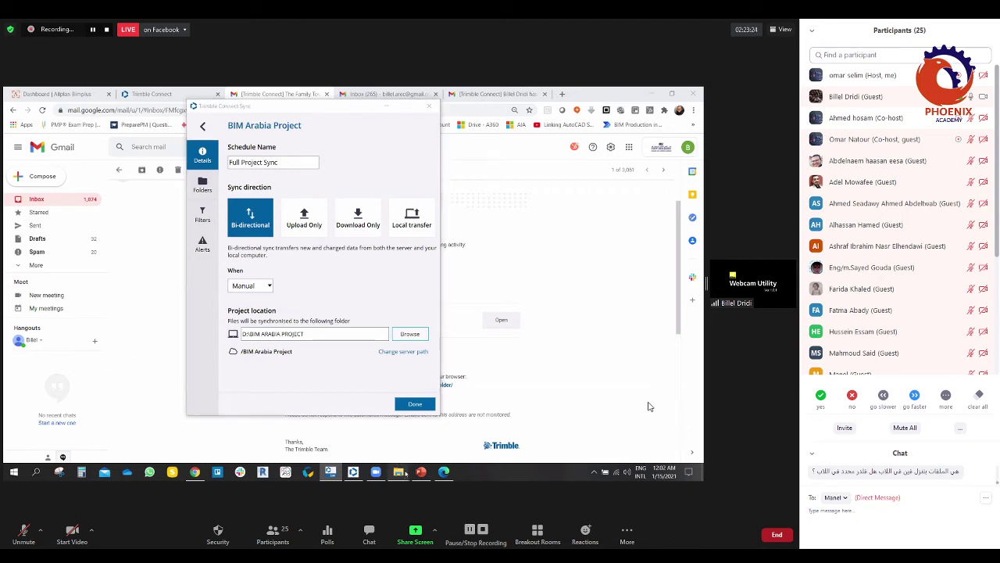
Step: Verify in File Explorer that D:\BIM ARABIA PROJECT is empty, then return to the sync schedule
mouse_move(399, 471)
left_click(359, 435)
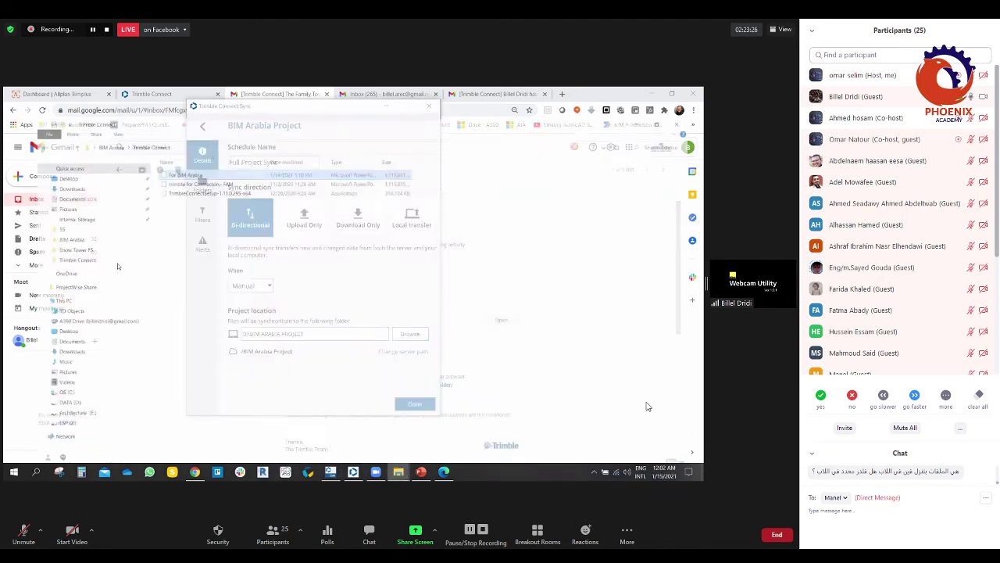
left_click(37, 391)
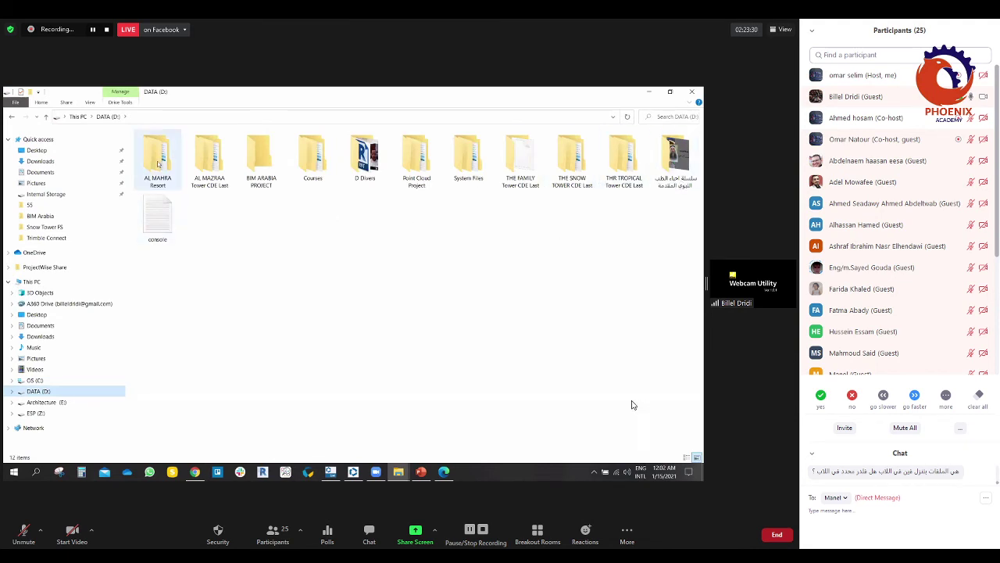
left_click(252, 158)
double_click(259, 161)
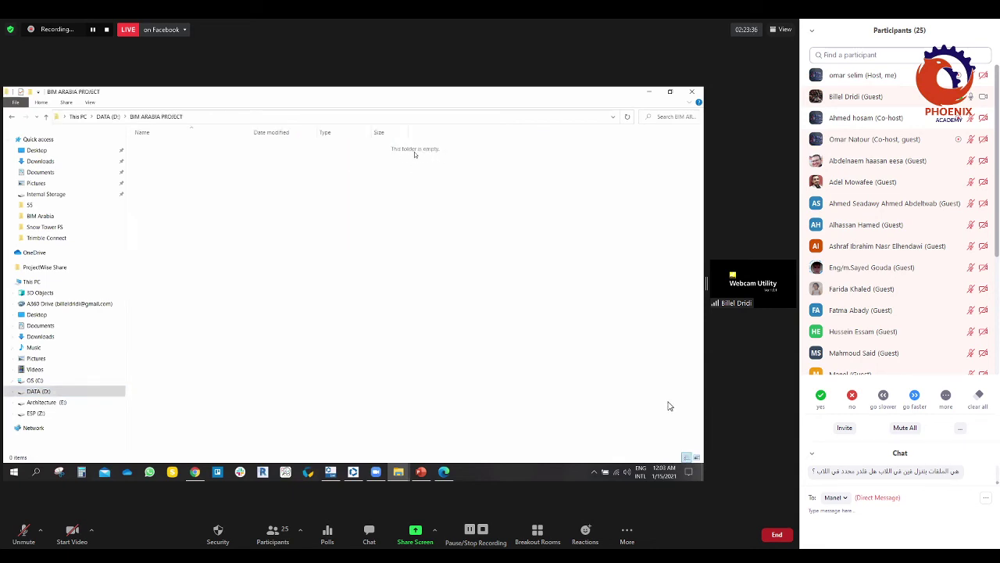
key("alt+Left")
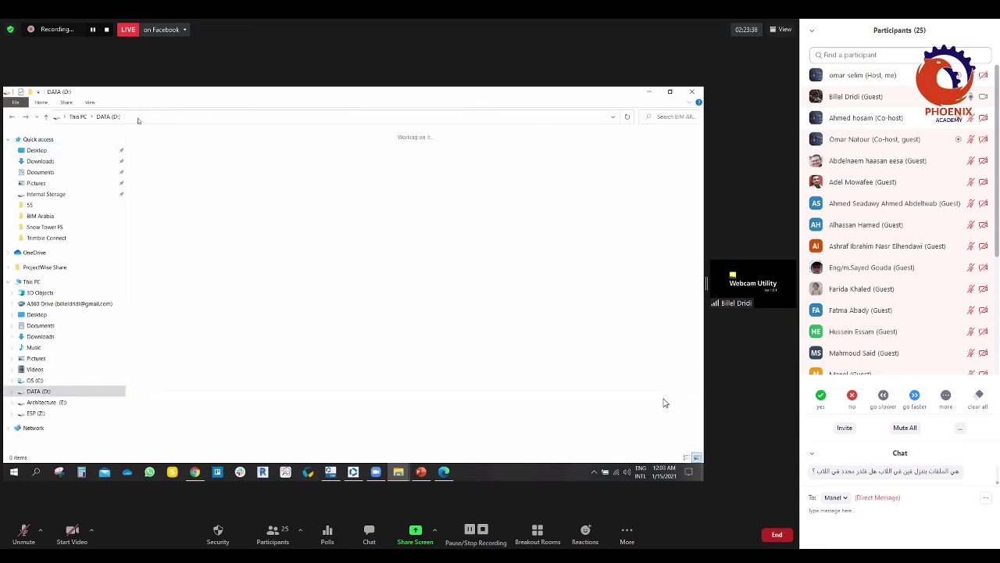
key("alt+Tab")
key("alt+Tab")
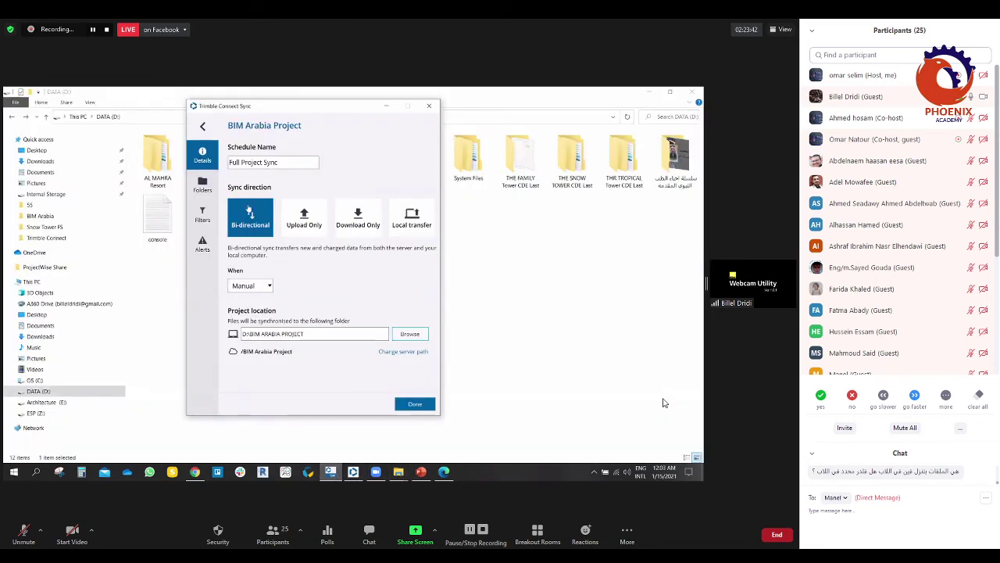
Step: Review the Folders, Filters and Alerts settings, then preview the Full Project Sync download
left_click(203, 188)
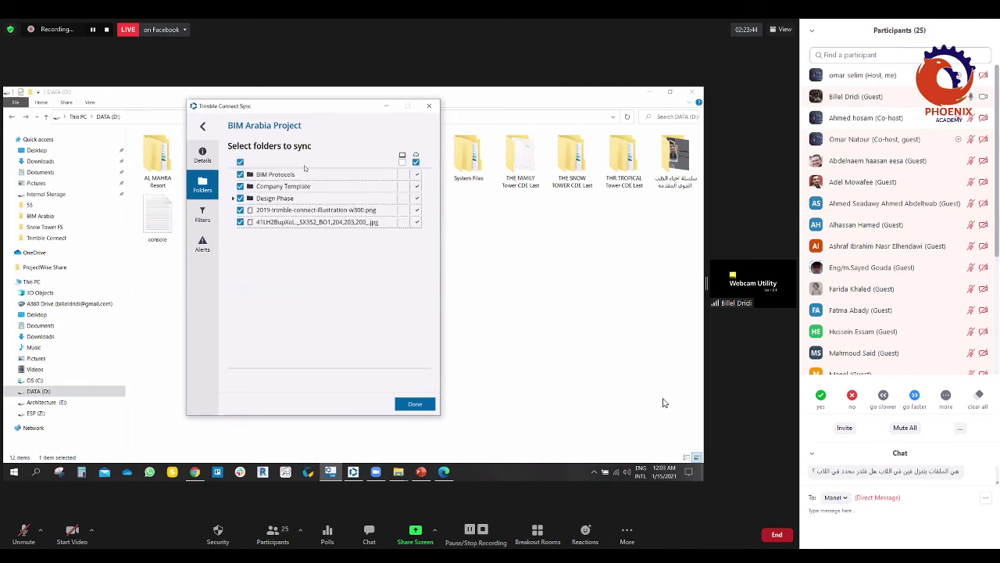
left_click(402, 163)
left_click(403, 163)
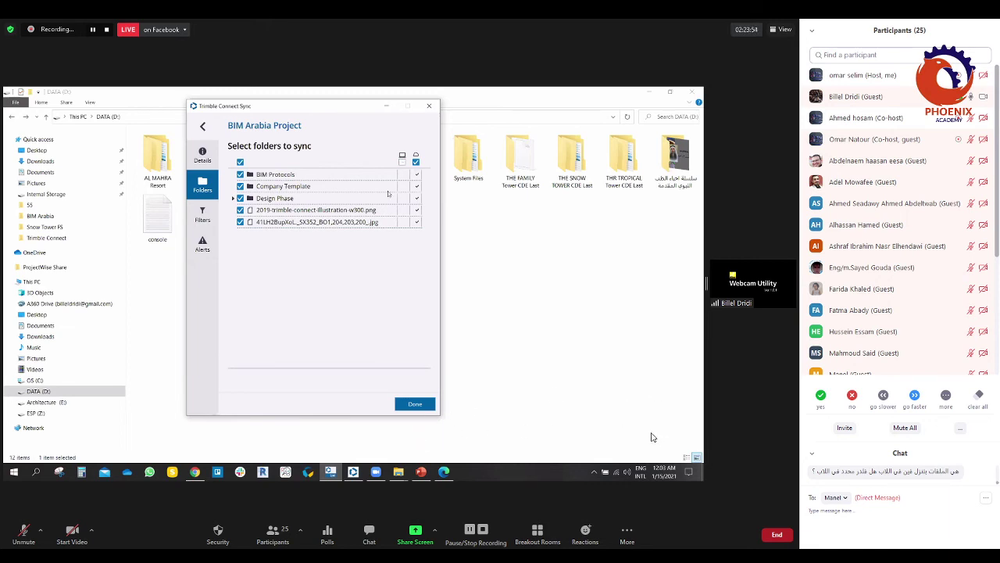
left_click(210, 214)
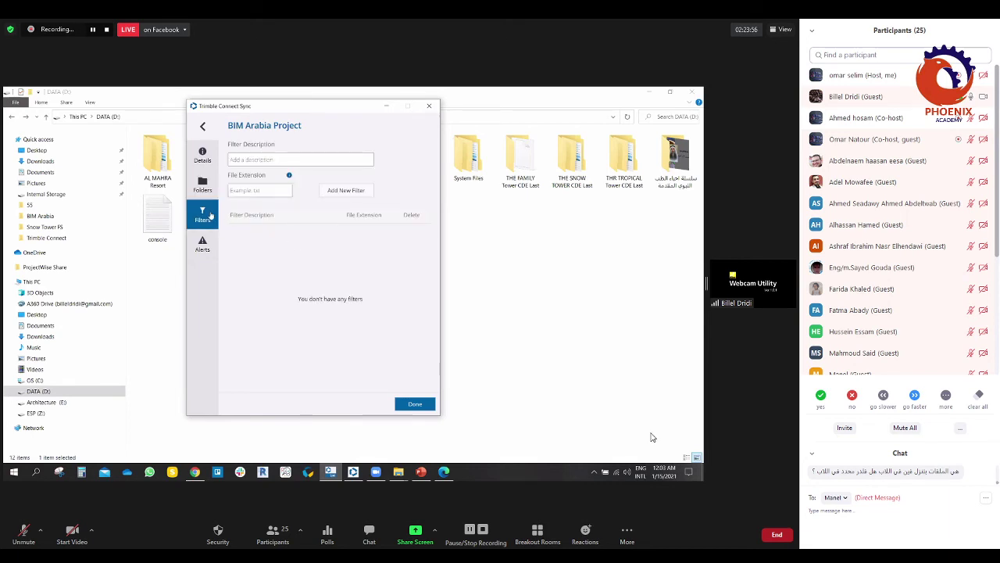
left_click(203, 244)
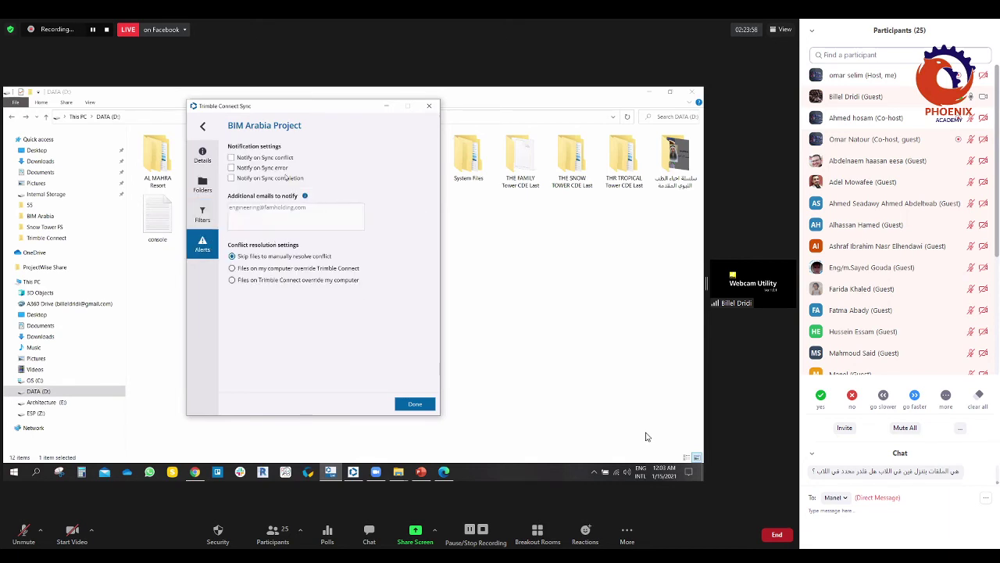
left_click(203, 127)
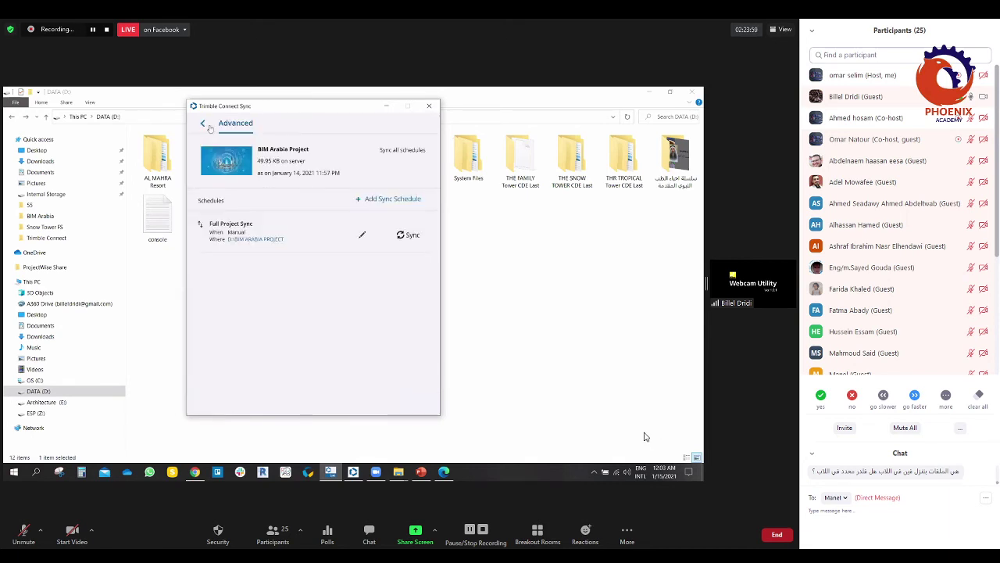
left_click(408, 235)
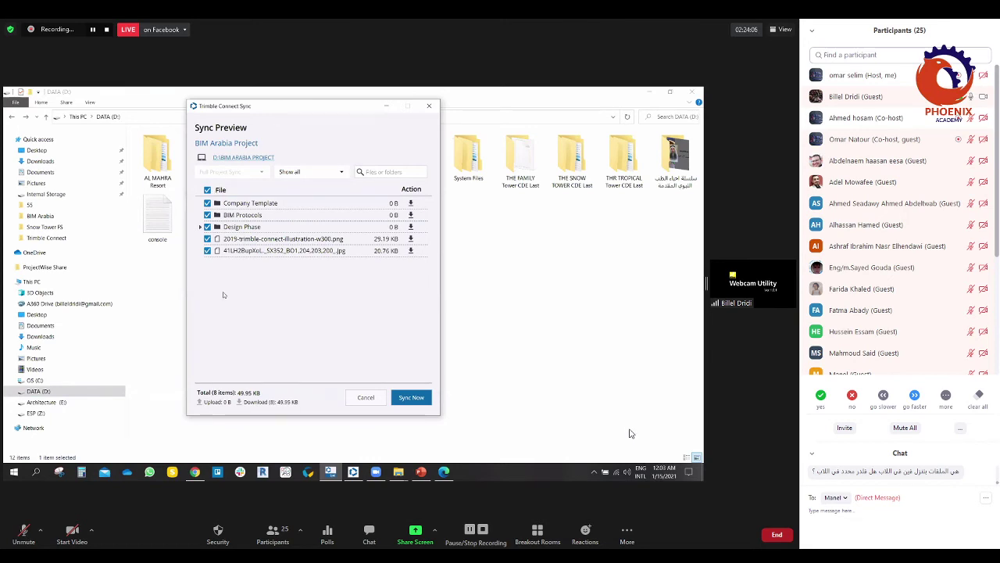
Step: Sync the project now and check D:\BIM ARABIA PROJECT's three folders and two images as large icons
left_click(412, 398)
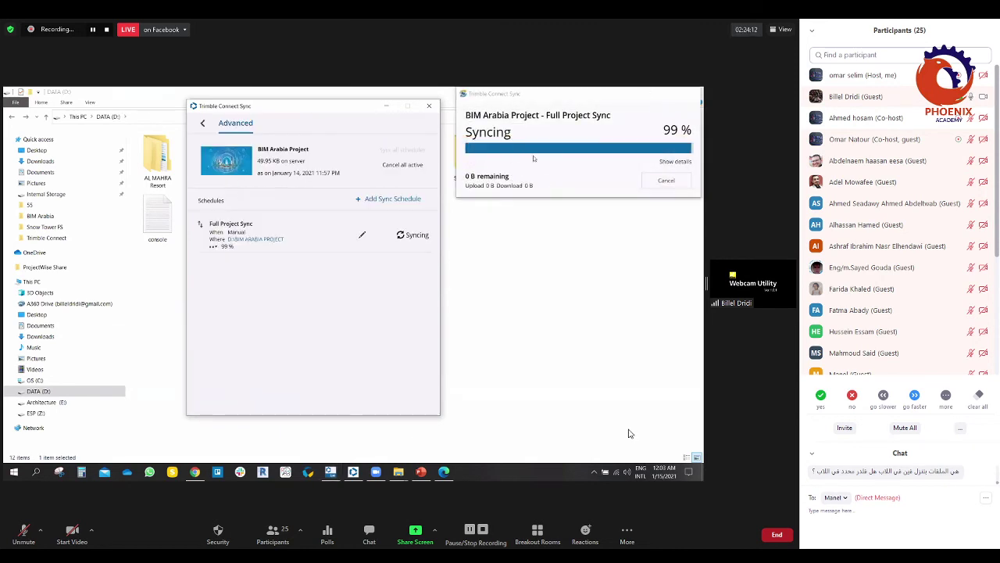
left_click(206, 126)
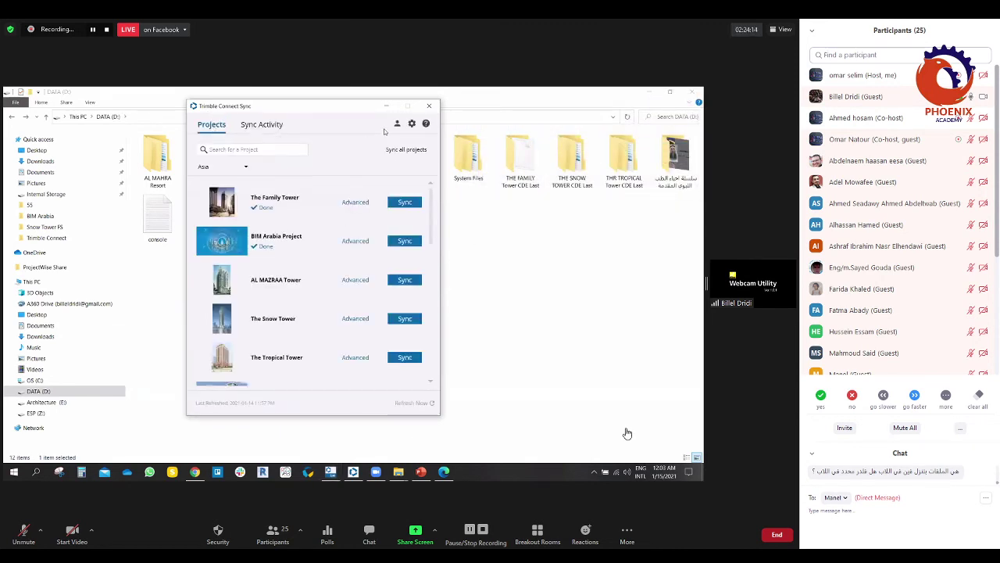
left_click(326, 205)
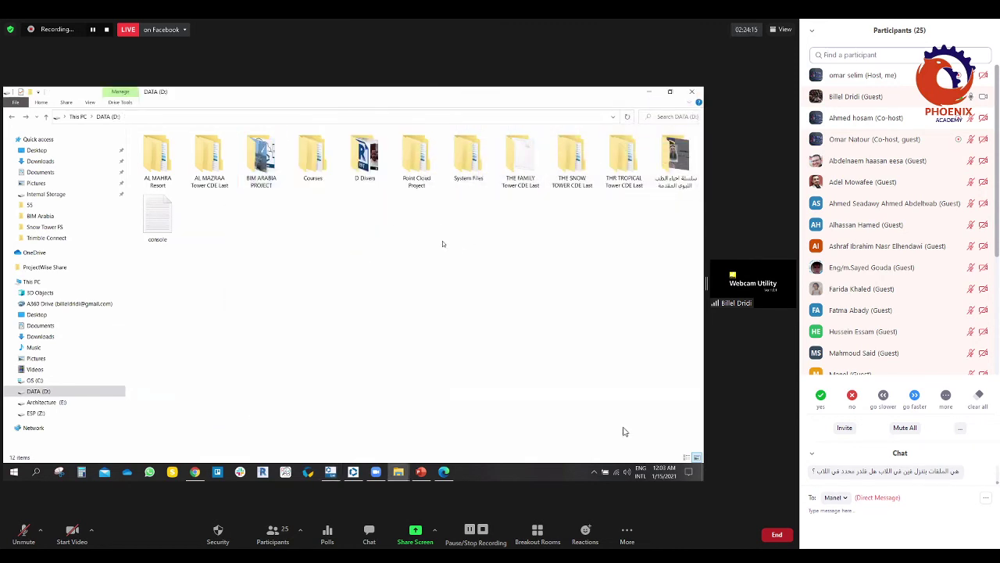
double_click(279, 170)
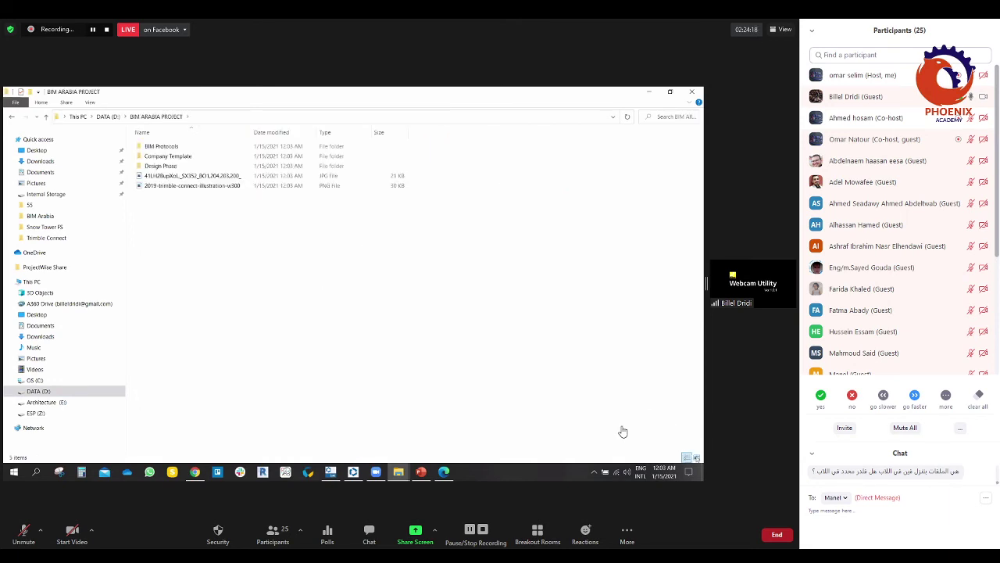
left_click(696, 457)
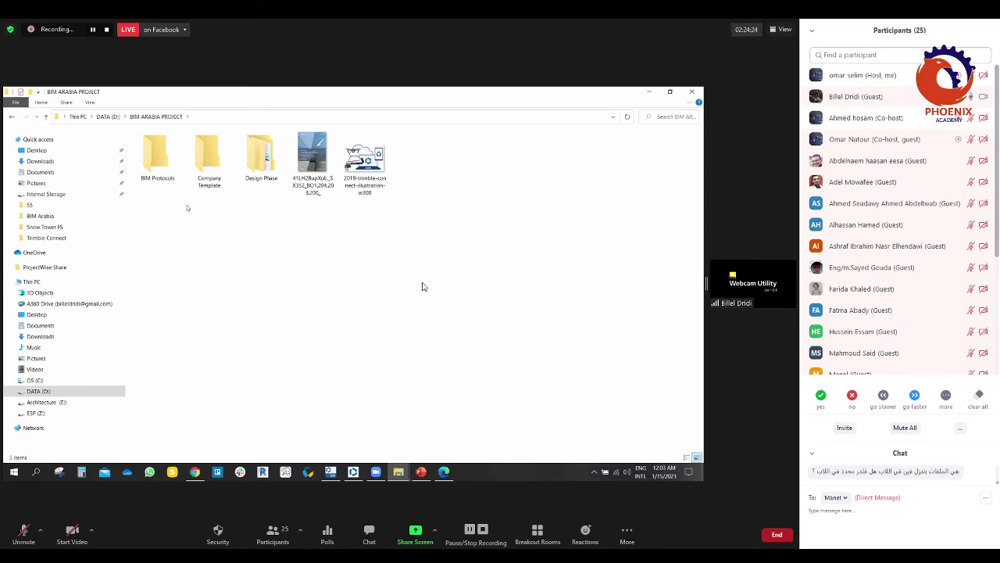
key("alt+Left")
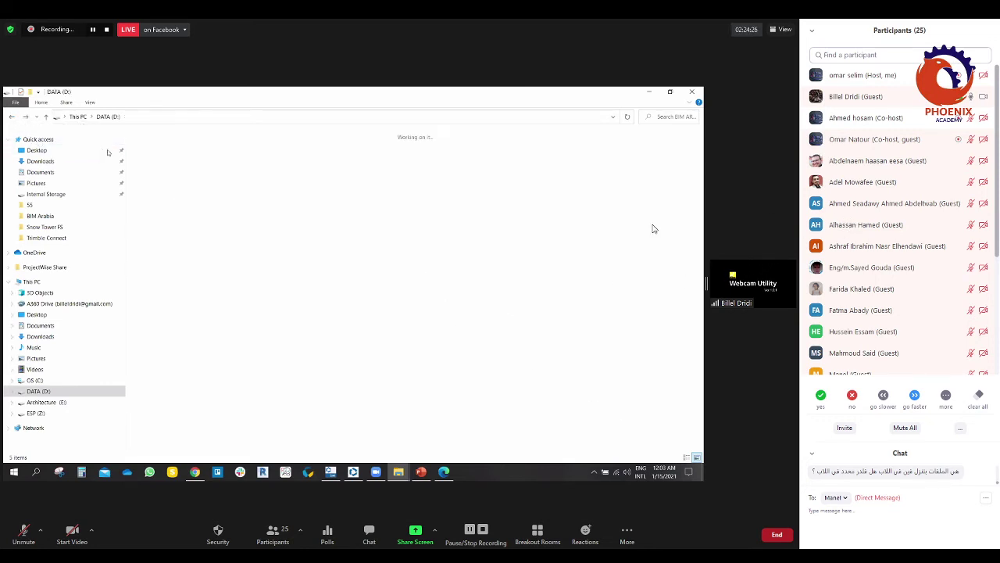
Step: Clear the file selection in the D:\BIM ARABIA PROJECT folder
left_click(375, 290)
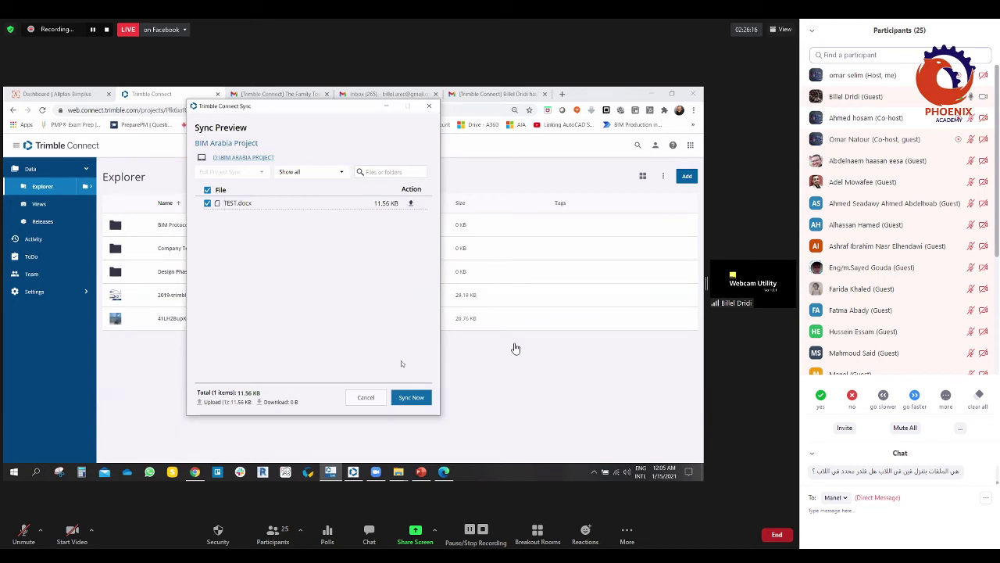
Step: Upload TEST.docx and reload the web Explorer page to confirm it appears
left_click(410, 397)
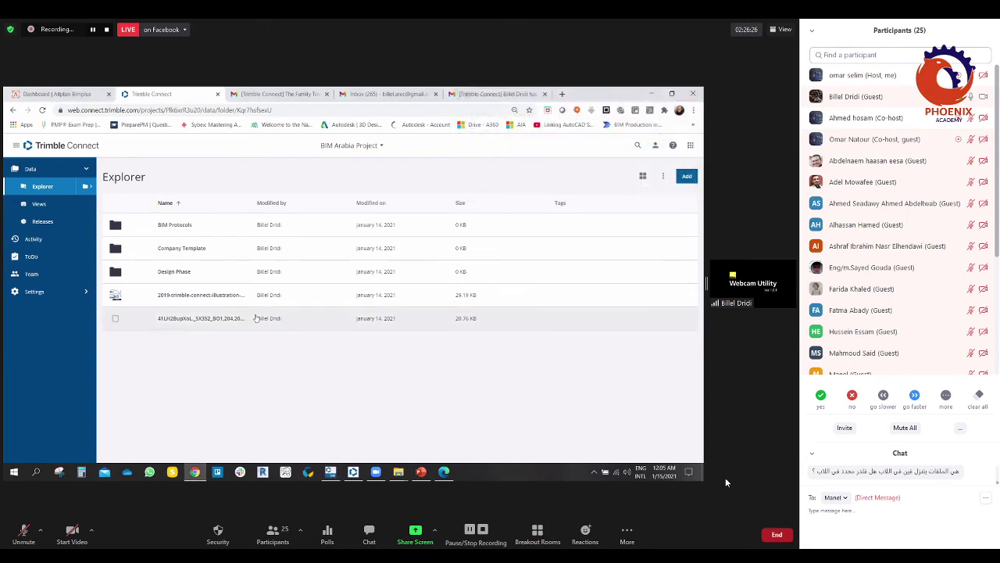
left_click(42, 109)
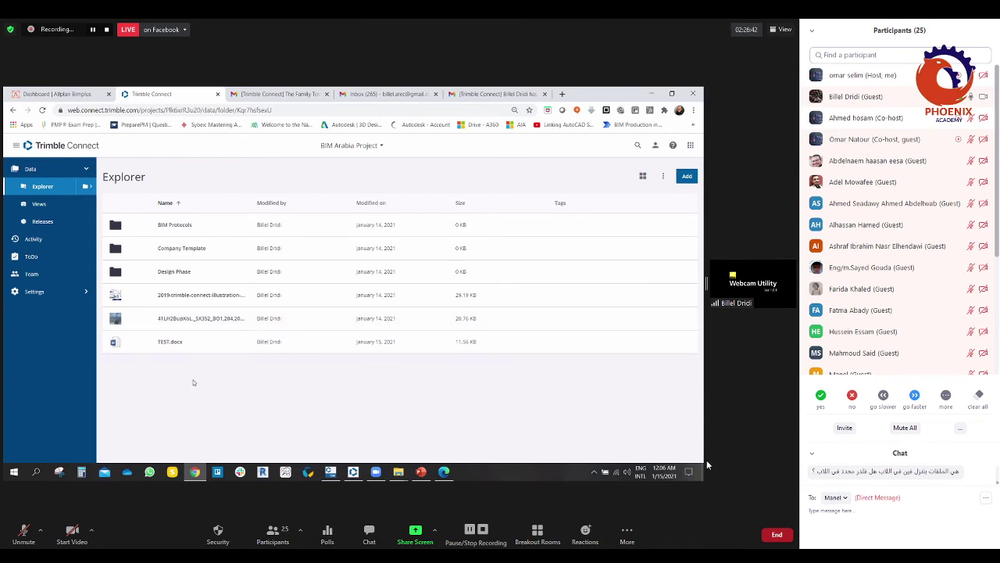
left_click(399, 471)
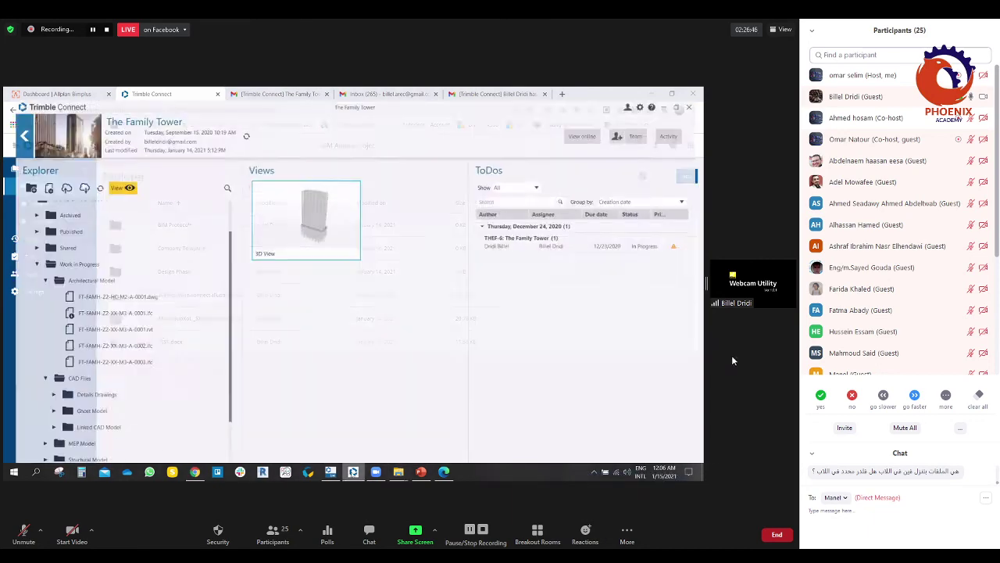
left_click(447, 430)
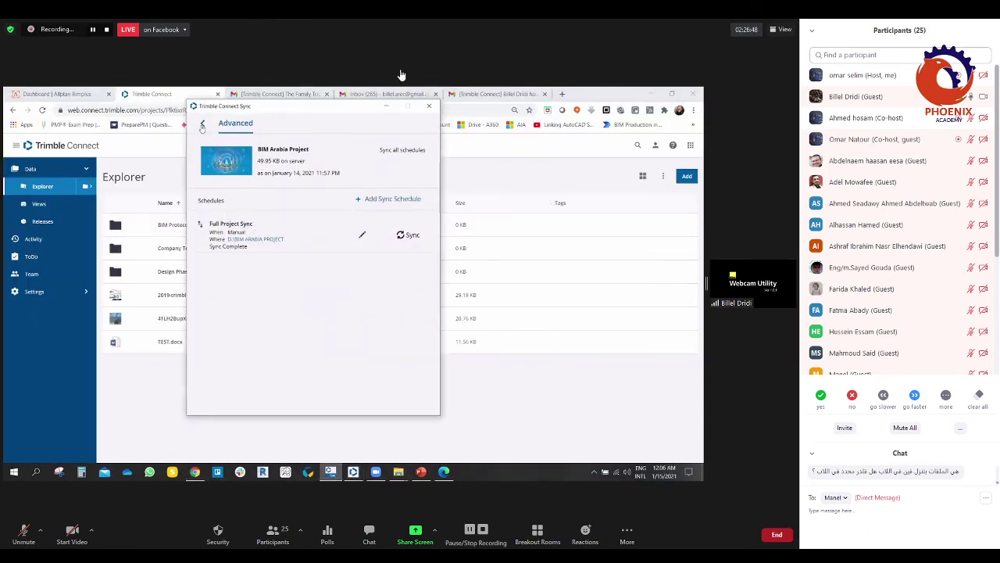
key("Escape")
left_click(405, 241)
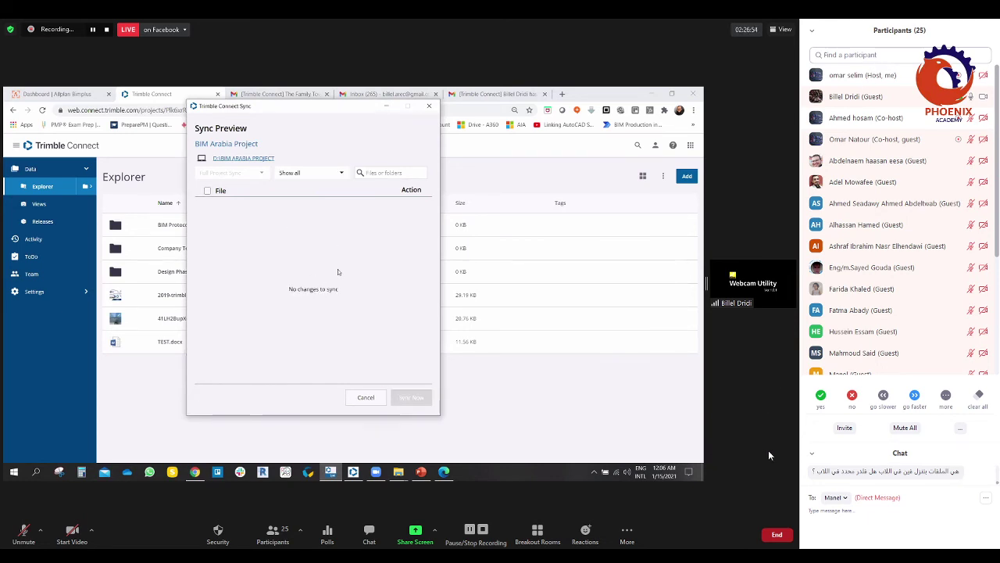
left_click(366, 396)
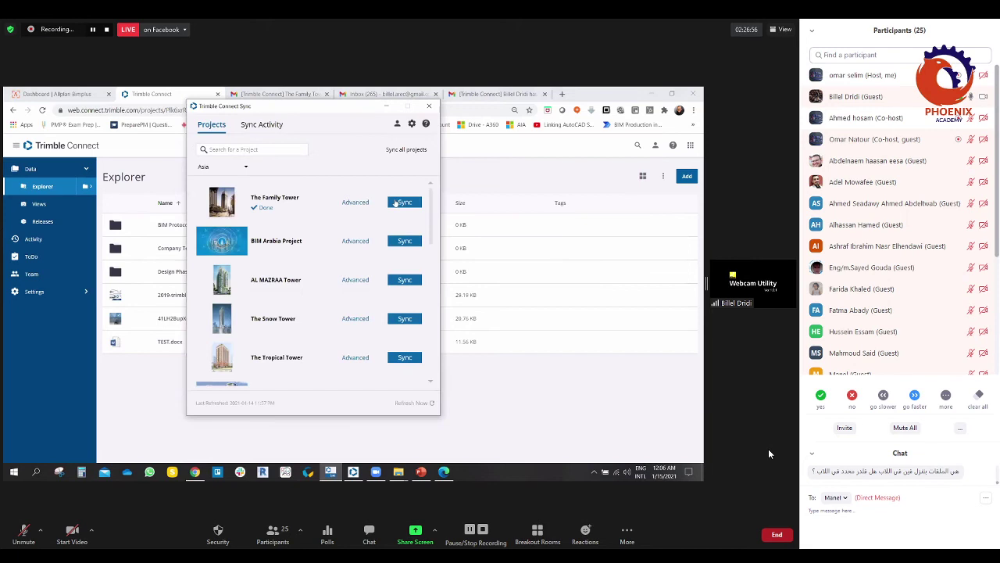
left_click(386, 105)
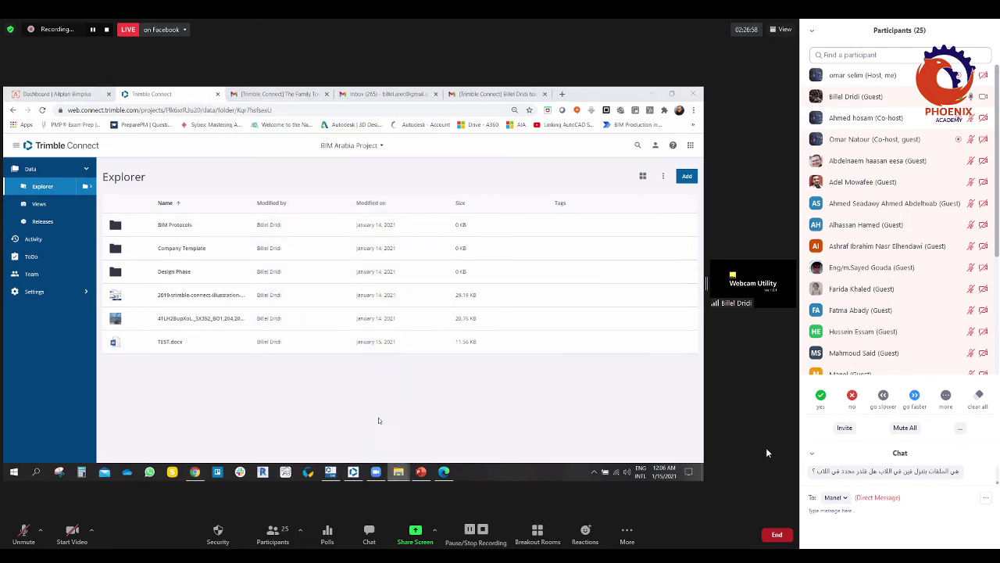